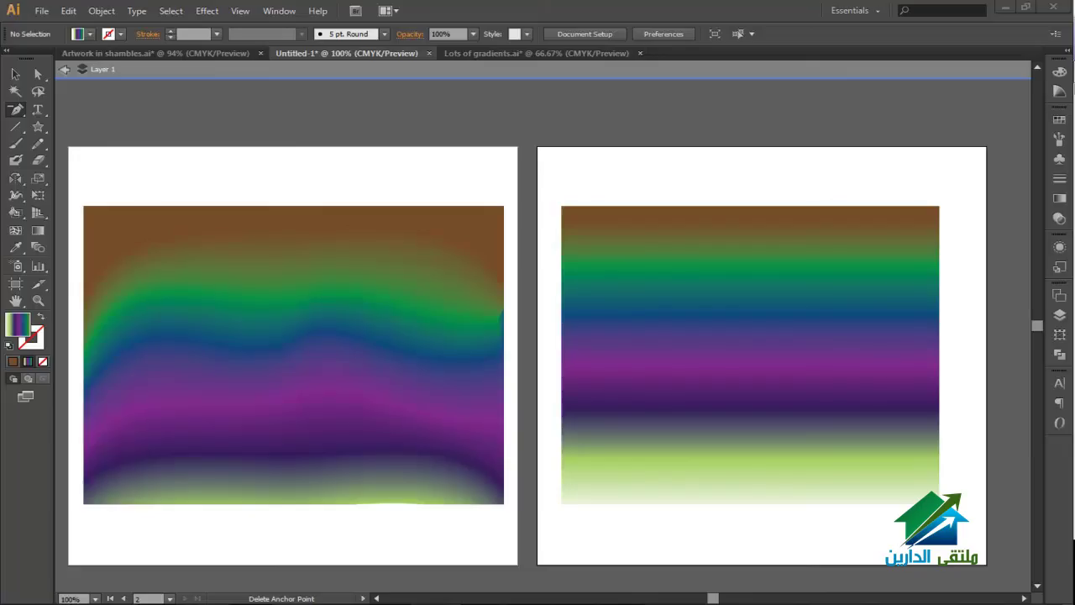
- Apply a radial gradient to the striped rectangle on the right artboard
left_click(1059, 198)
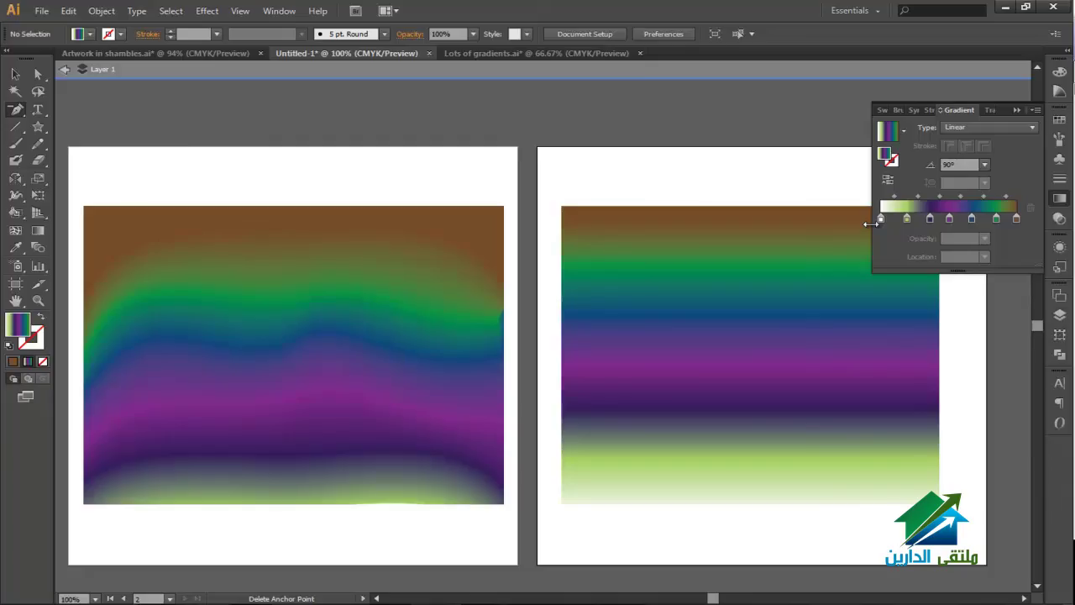
left_click(988, 127)
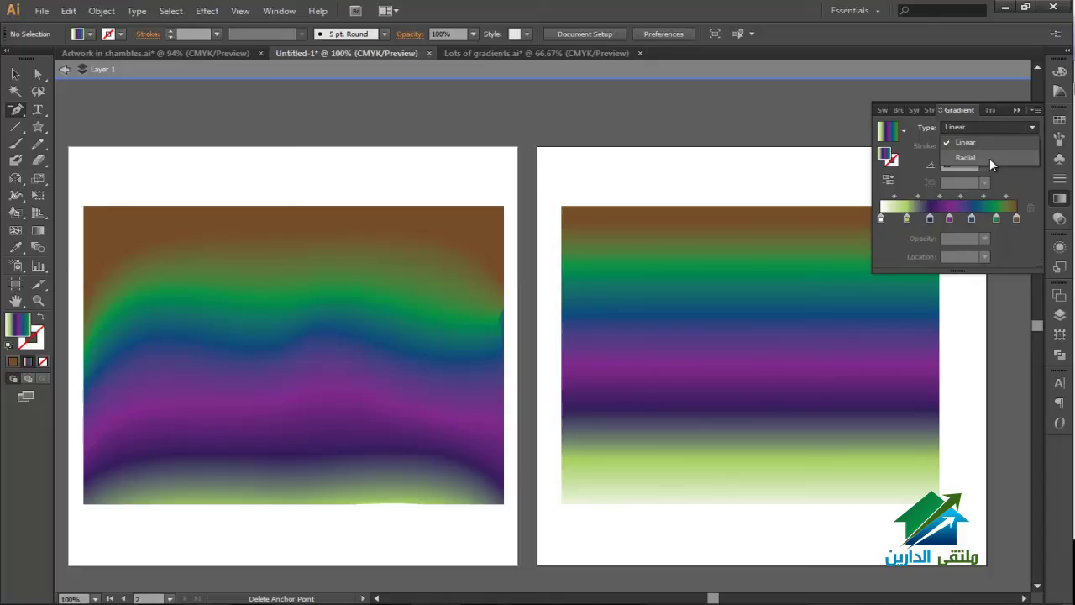
left_click(955, 160)
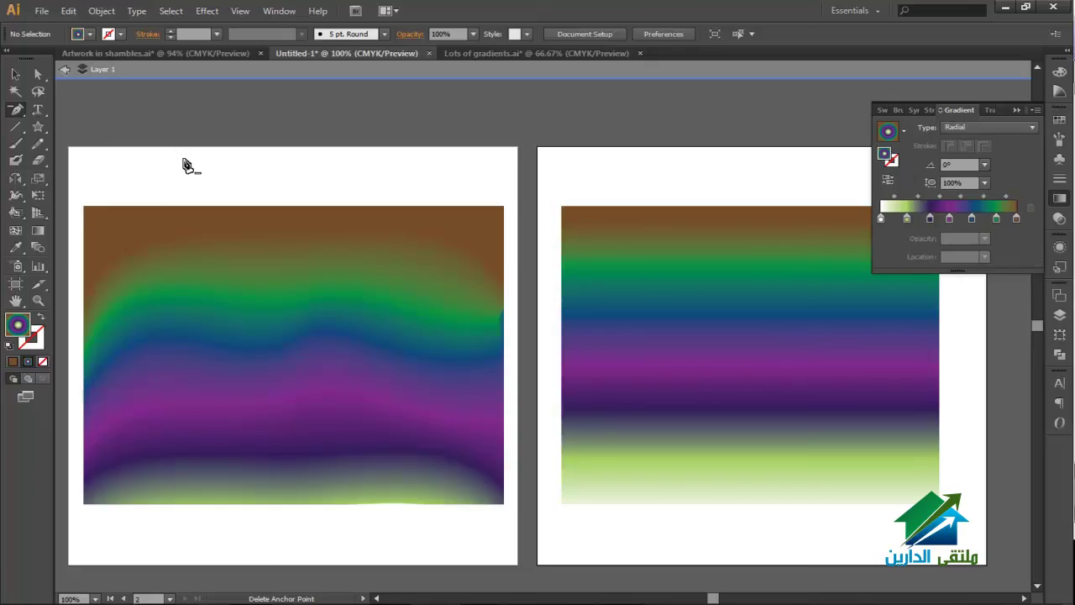
key("v")
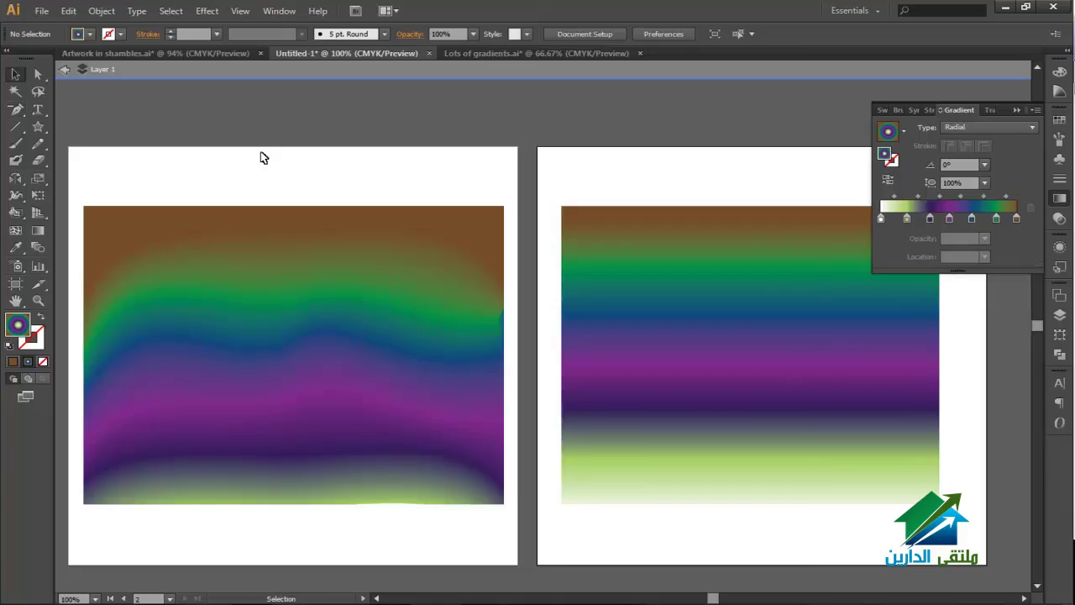
left_click(576, 243)
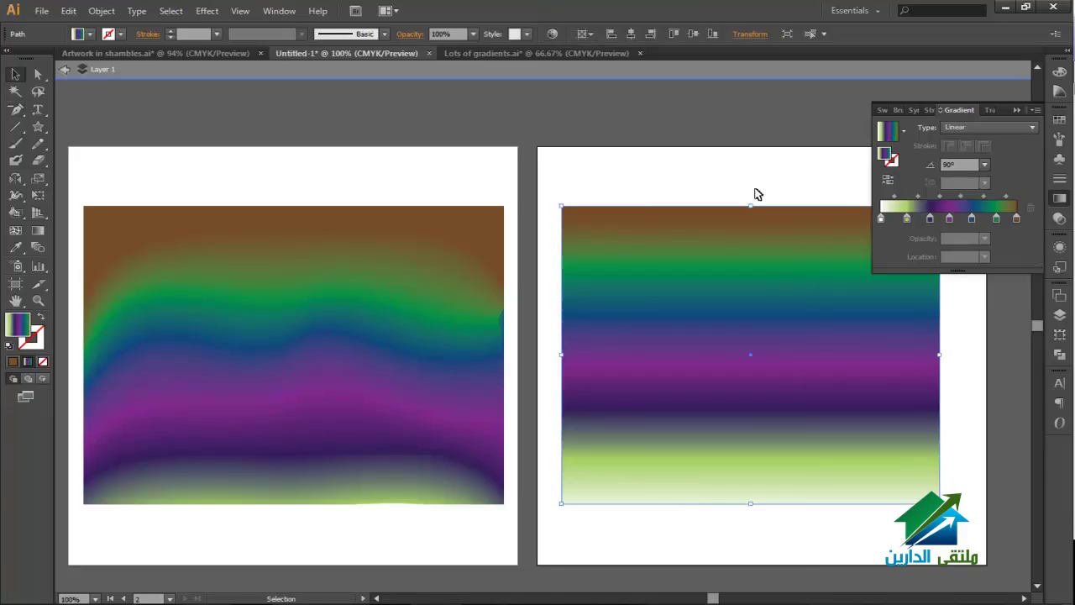
left_click(975, 126)
left_click(966, 157)
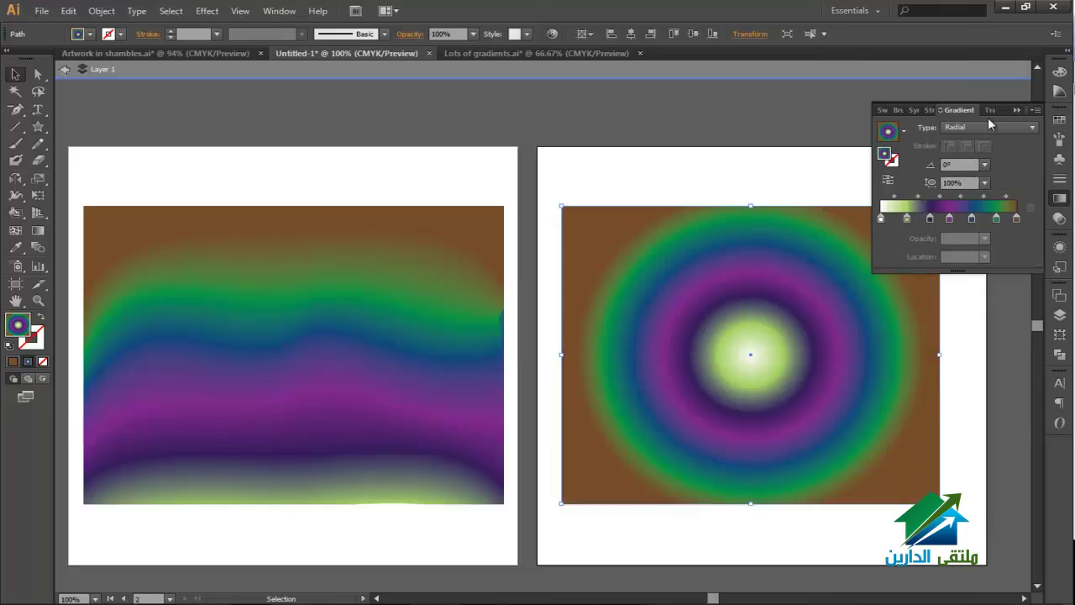
- Make the selected rectangle's gradient linear and set its angle to 90°
left_click(989, 123)
left_click(987, 143)
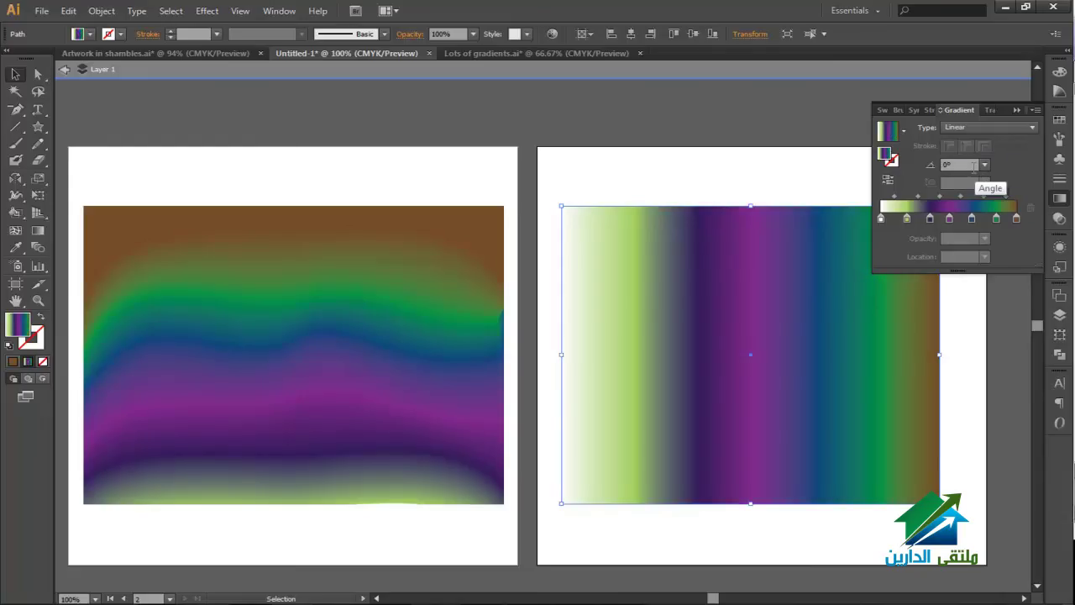
left_click(973, 166)
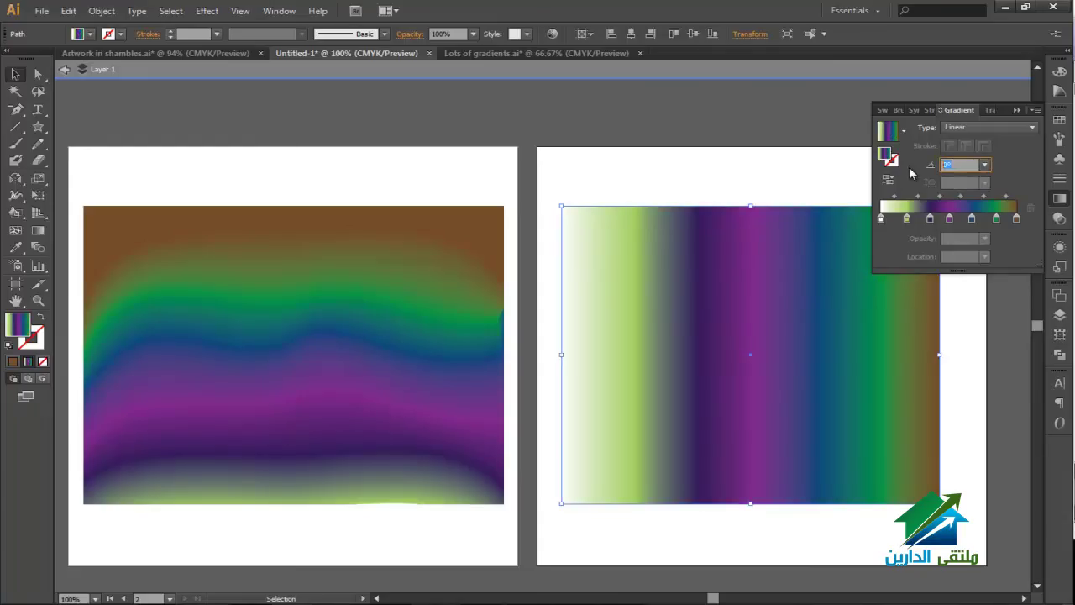
type("90")
key("Return")
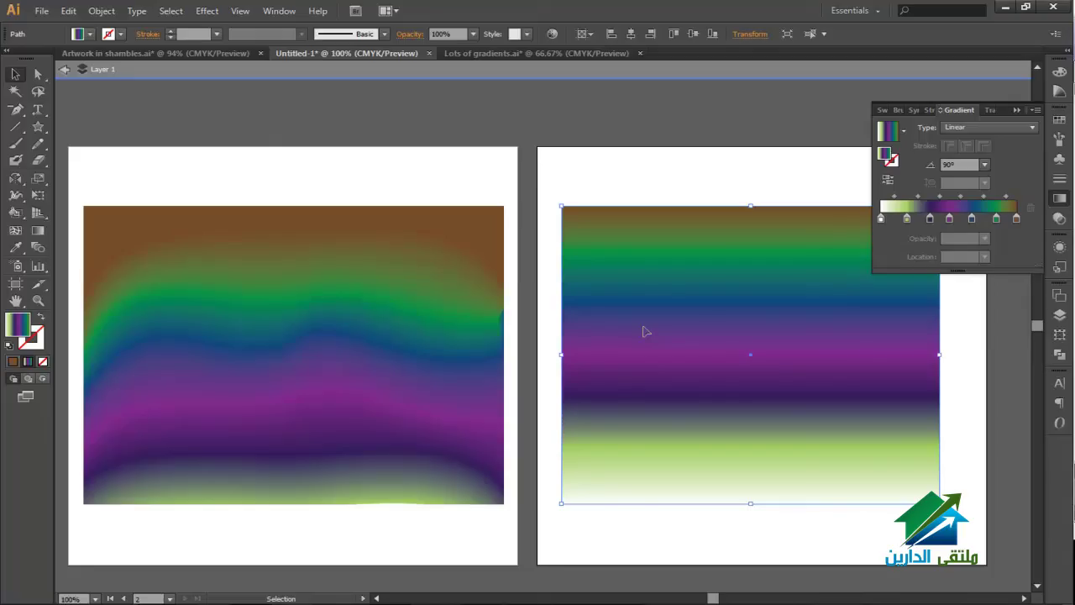
- Select the wavy clip group on the left artboard and examine its nested objects in the layer structure
left_click(423, 234)
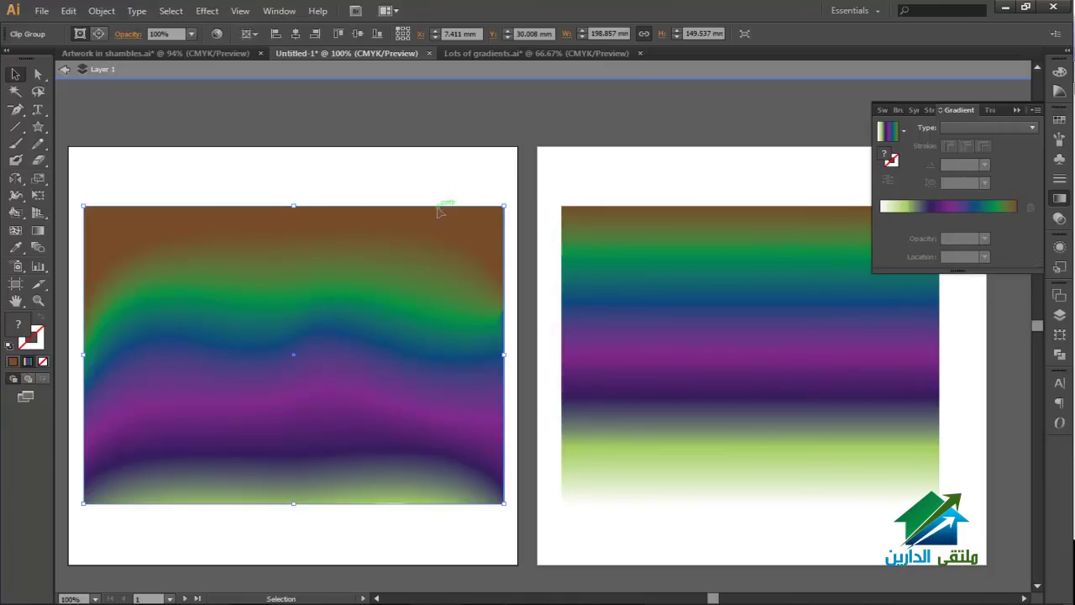
left_click(1015, 112)
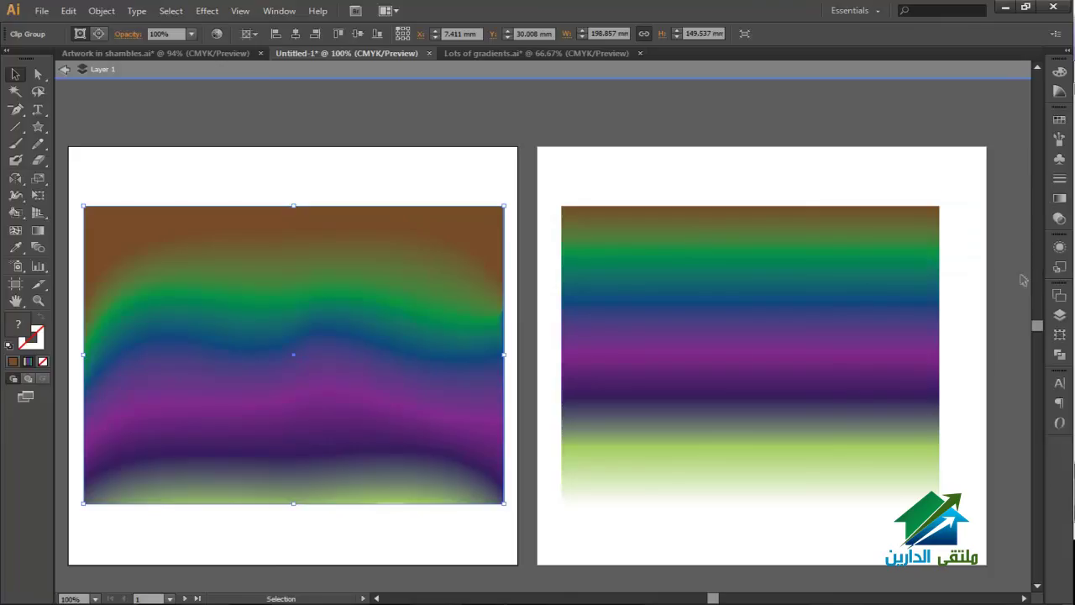
left_click(1062, 315)
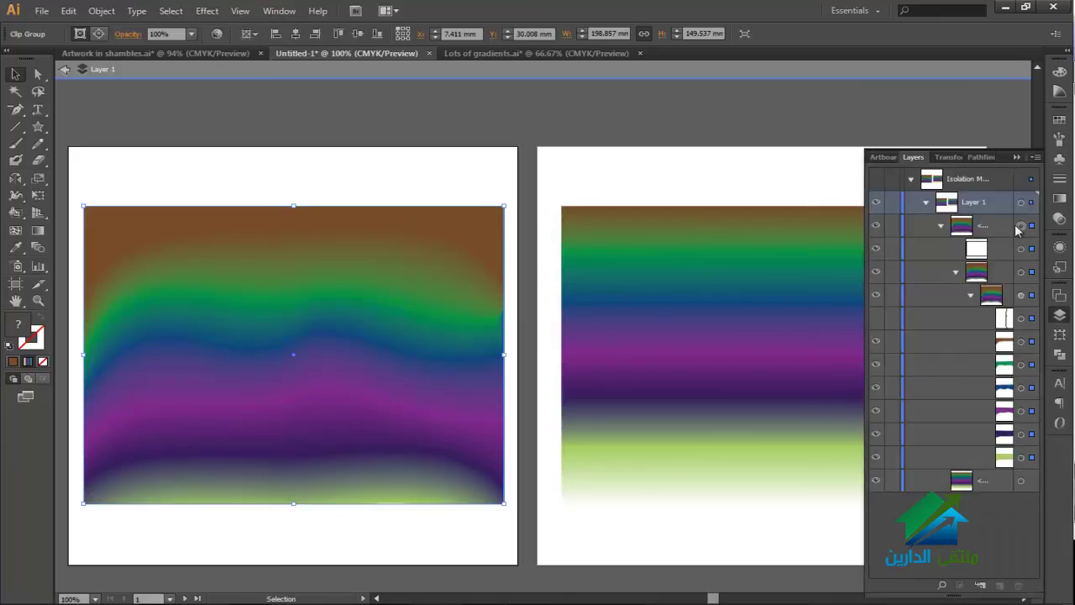
left_click(927, 203)
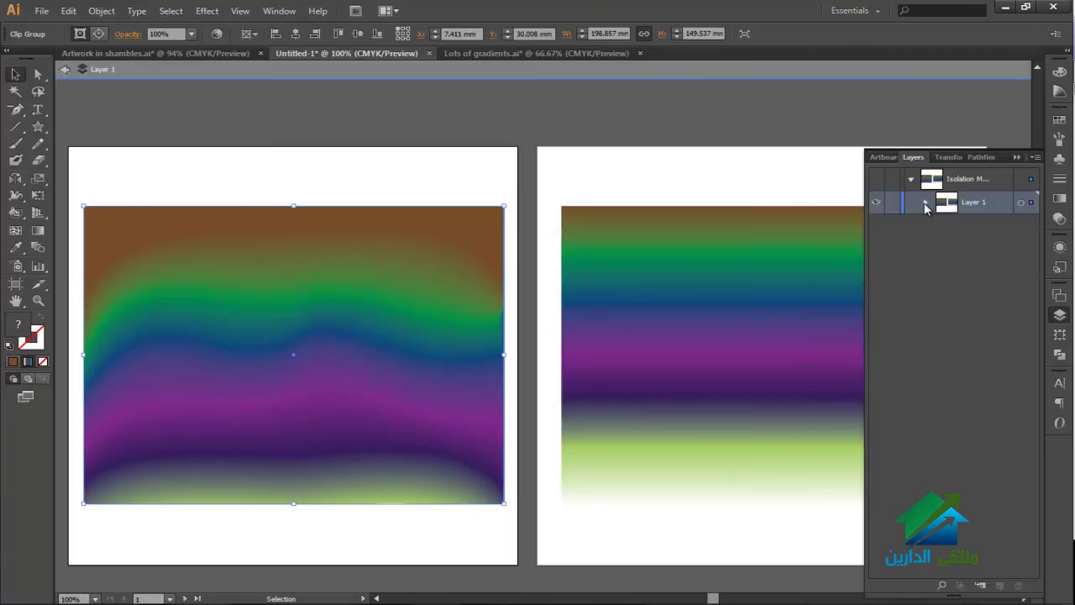
left_click(926, 203)
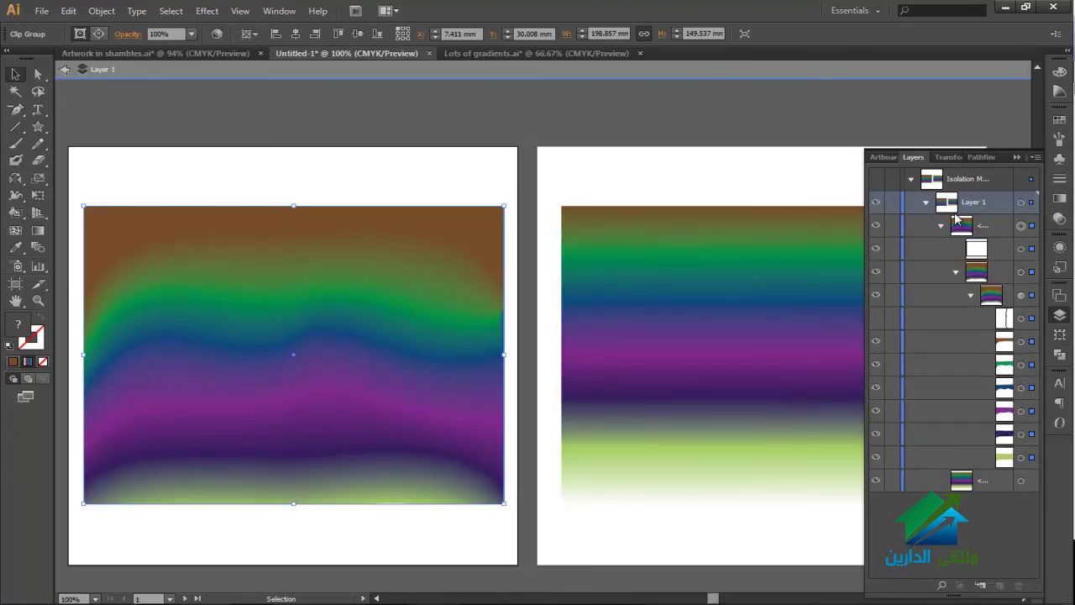
left_click(941, 225)
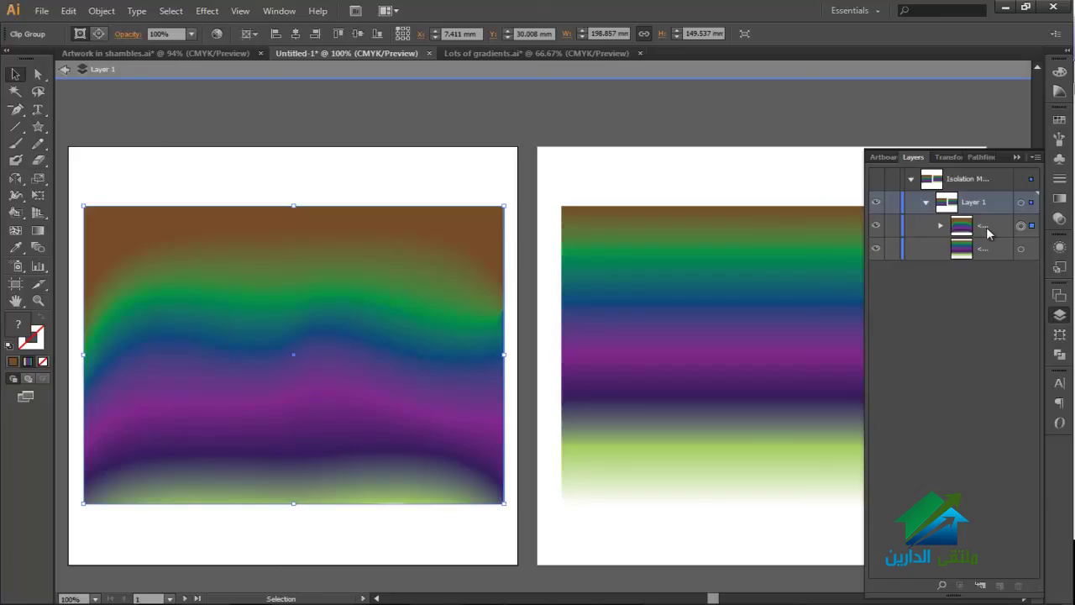
left_click(940, 229, "alt")
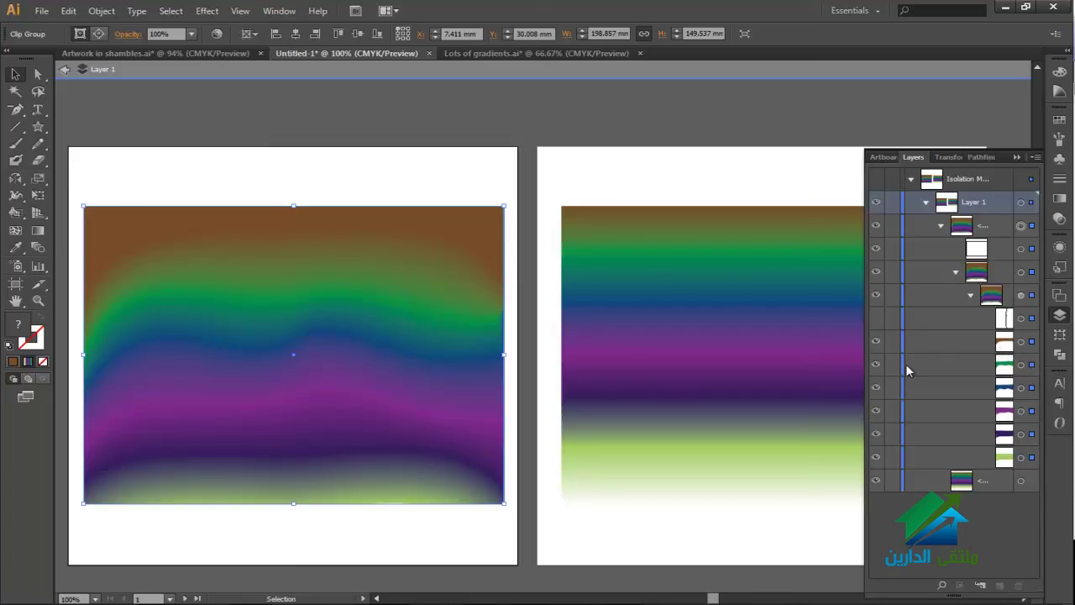
- Select and copy the six coloured paths inside the wavy blend: brown, green, blue, purple, dark purple and lime
left_click(1032, 343)
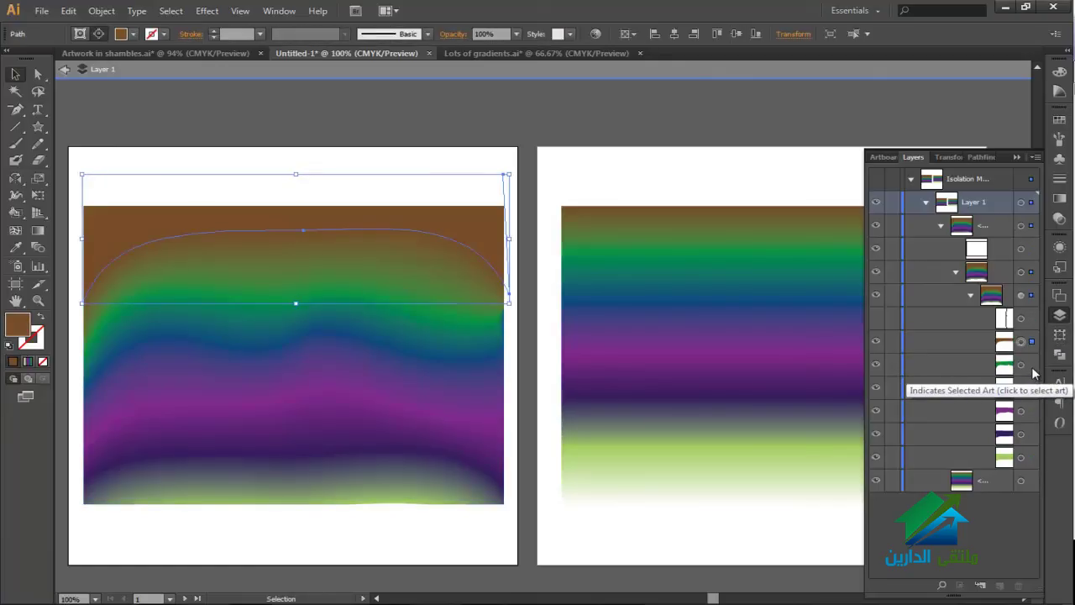
left_click(1032, 364, "shift")
left_click(1032, 388, "shift")
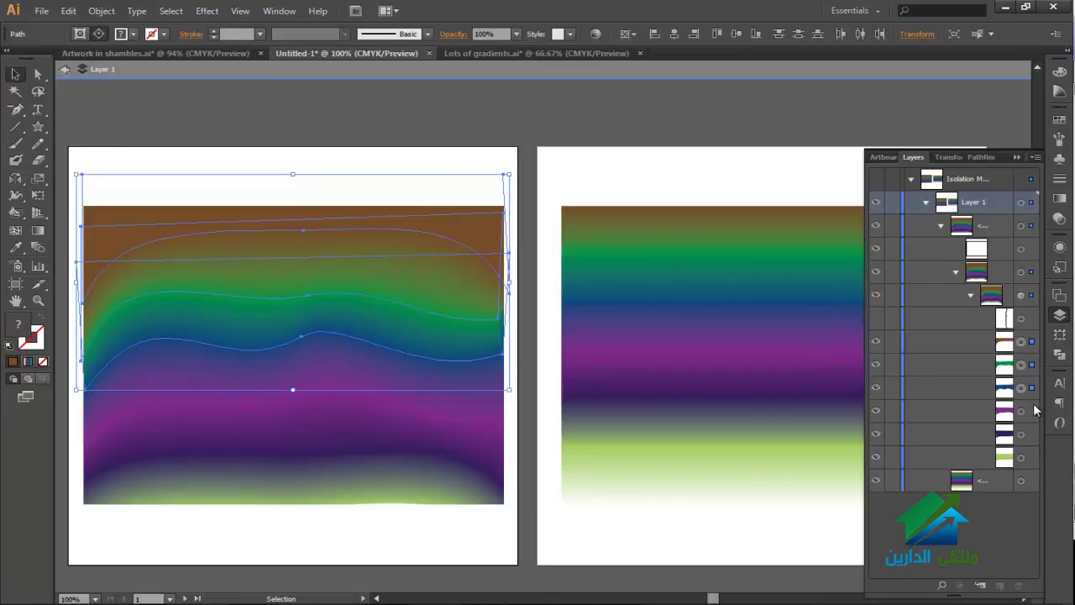
left_click(1031, 410, "shift")
left_click(1031, 433, "shift")
left_click(1032, 457, "shift")
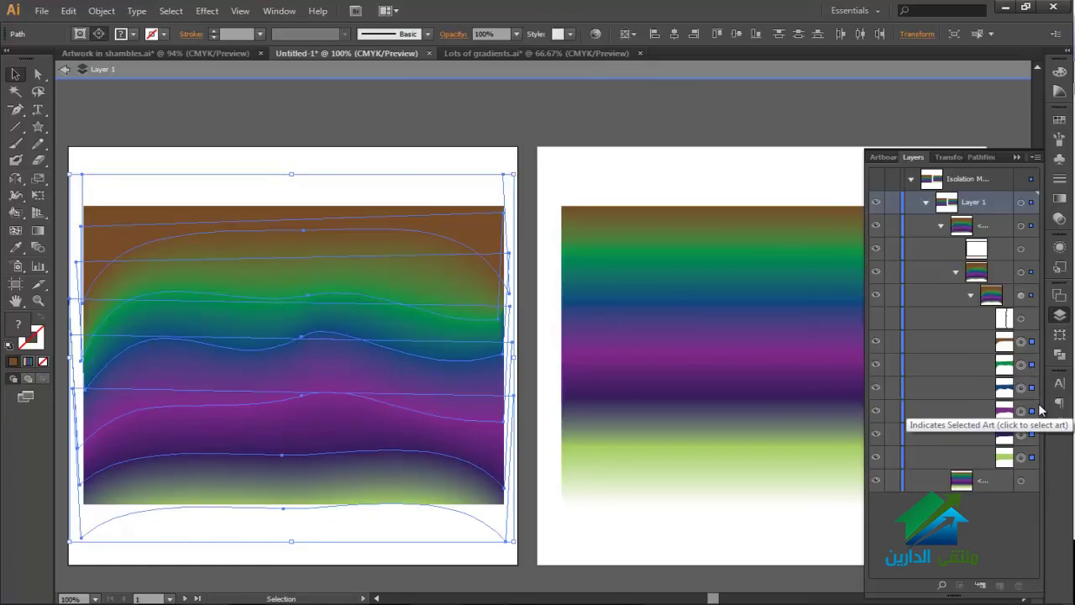
- Create a new A4 print document with a landscape artboard and paste the six copied wavy paths into it
key("ctrl+n")
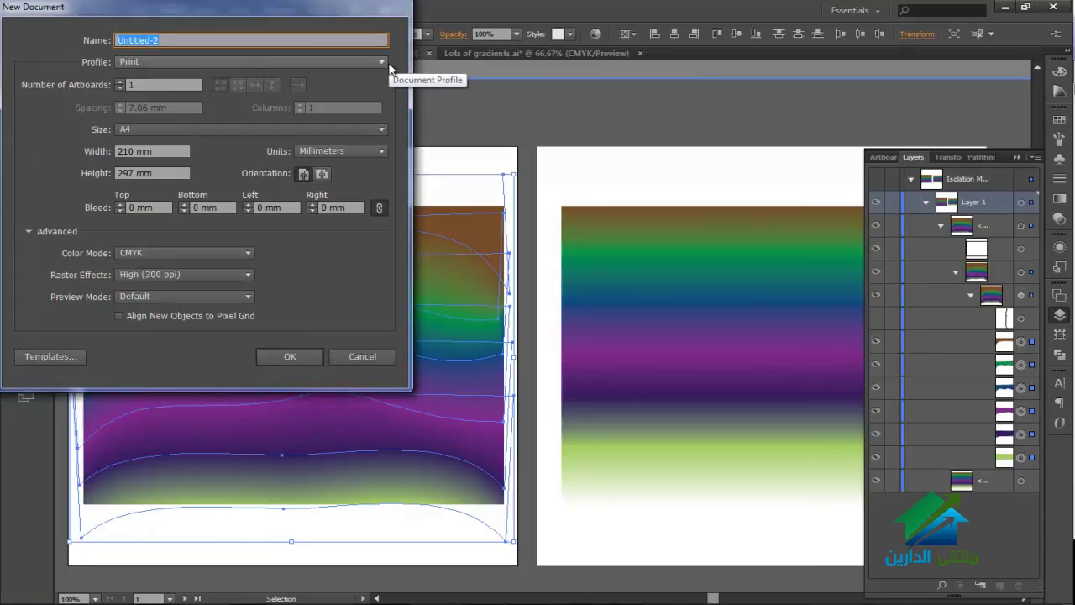
left_click(301, 356)
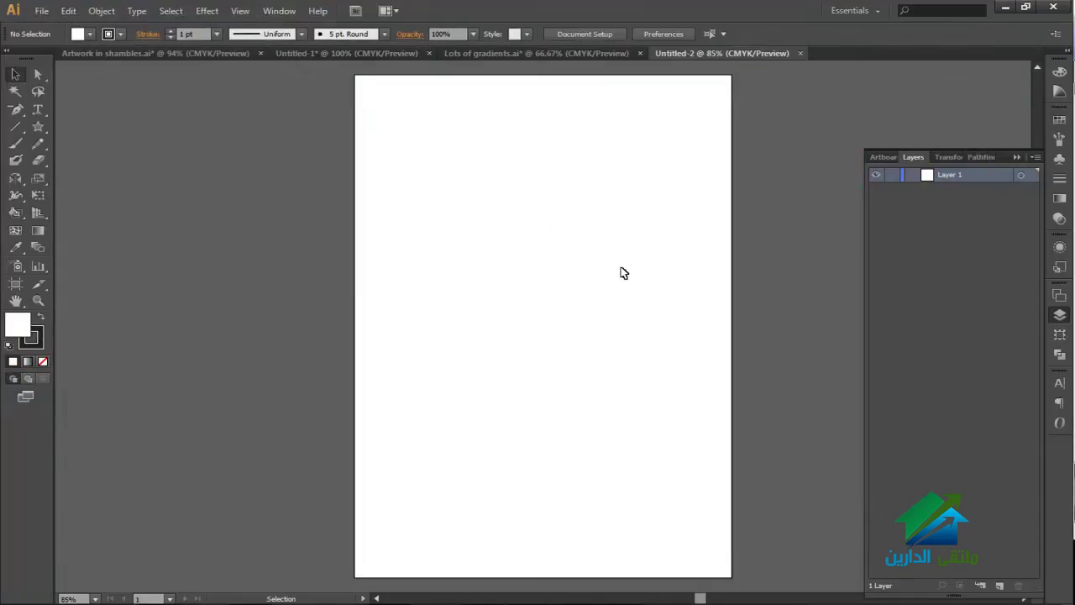
left_click(18, 284)
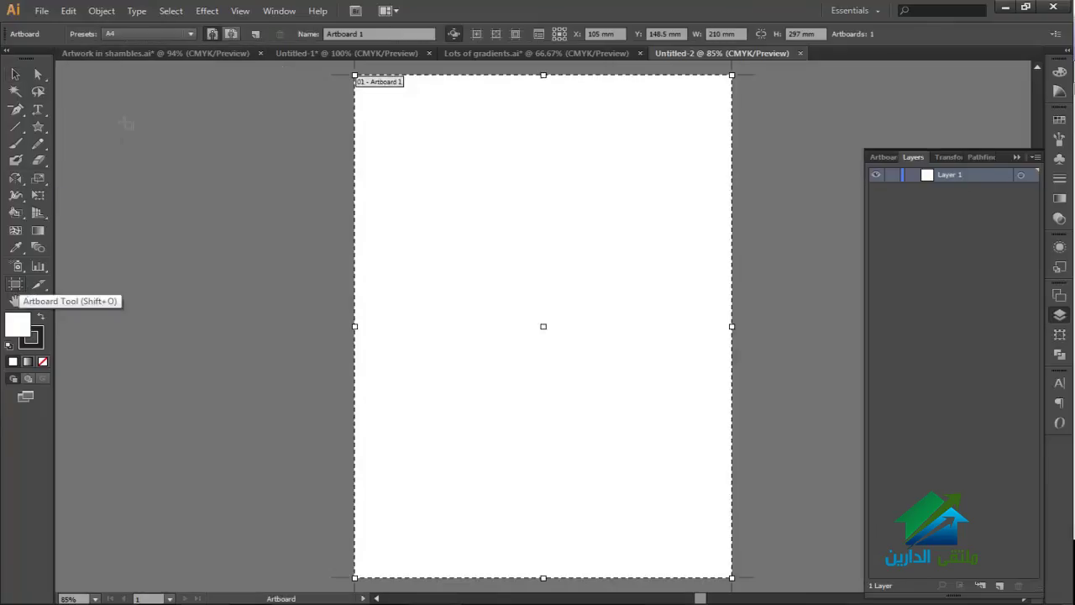
left_click(232, 35)
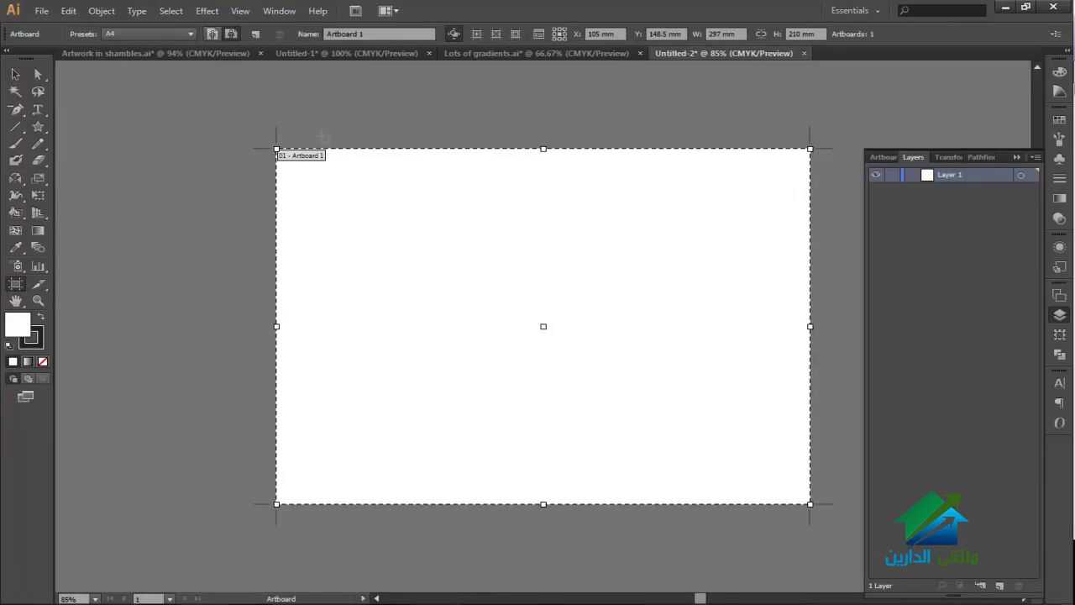
key("Escape")
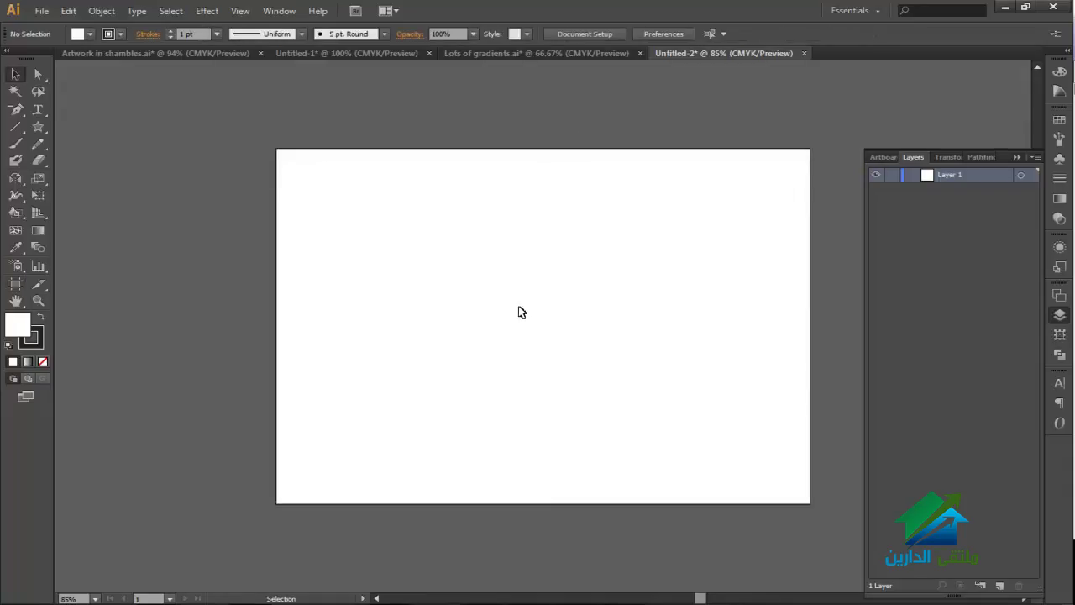
key("ctrl+v")
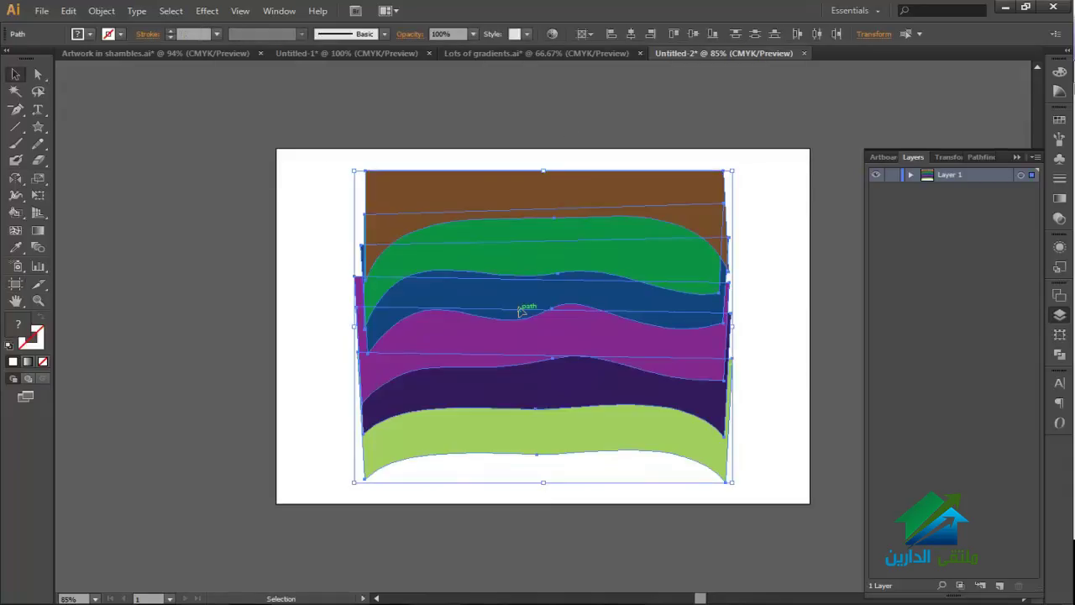
left_click(339, 244)
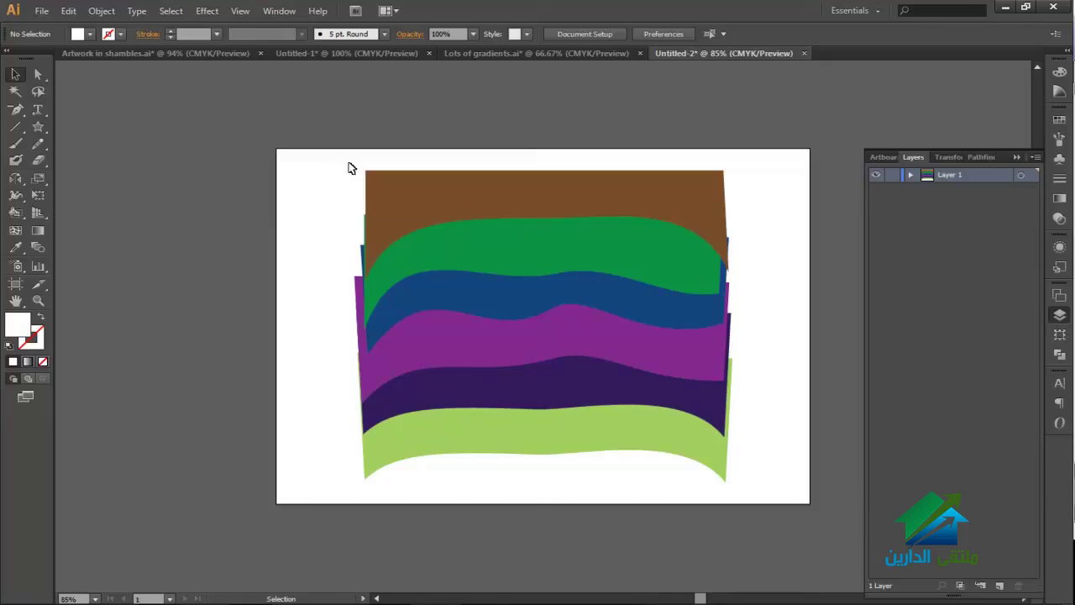
- Recolor all six wavy shapes using the Compound 1 harmony rule and deselect the artwork
left_click_drag(337, 154, 485, 477)
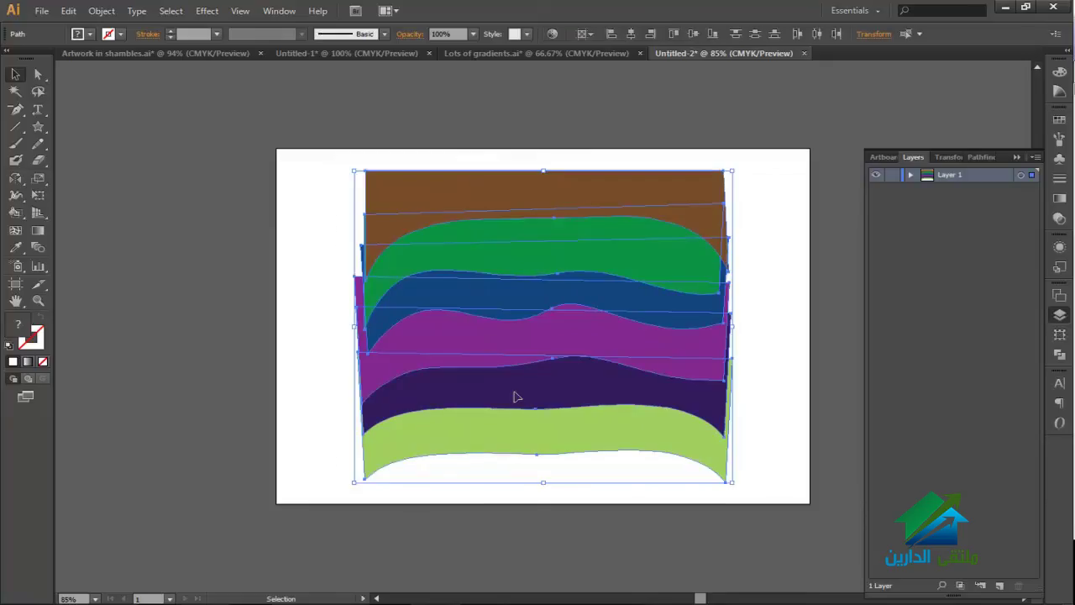
left_click(556, 38)
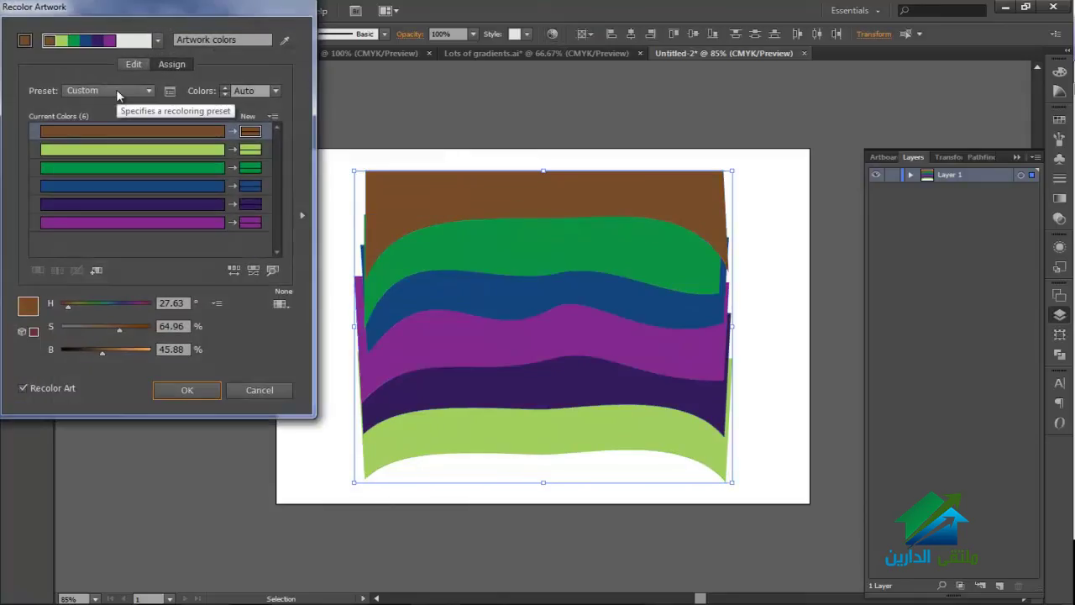
left_click(157, 40)
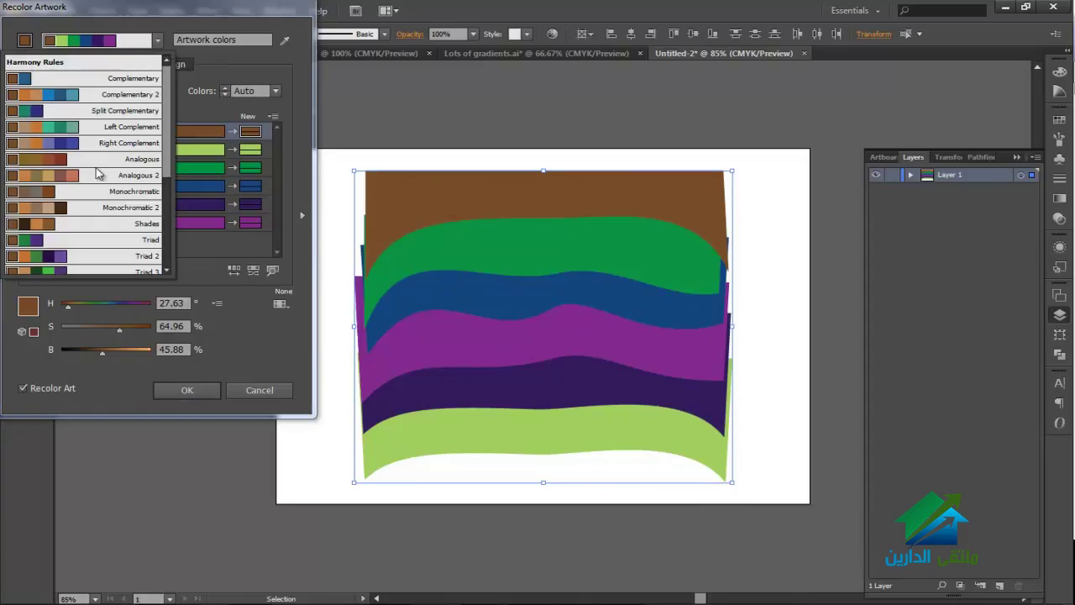
left_click_drag(168, 112, 166, 140)
scroll(166, 140, "up", 2)
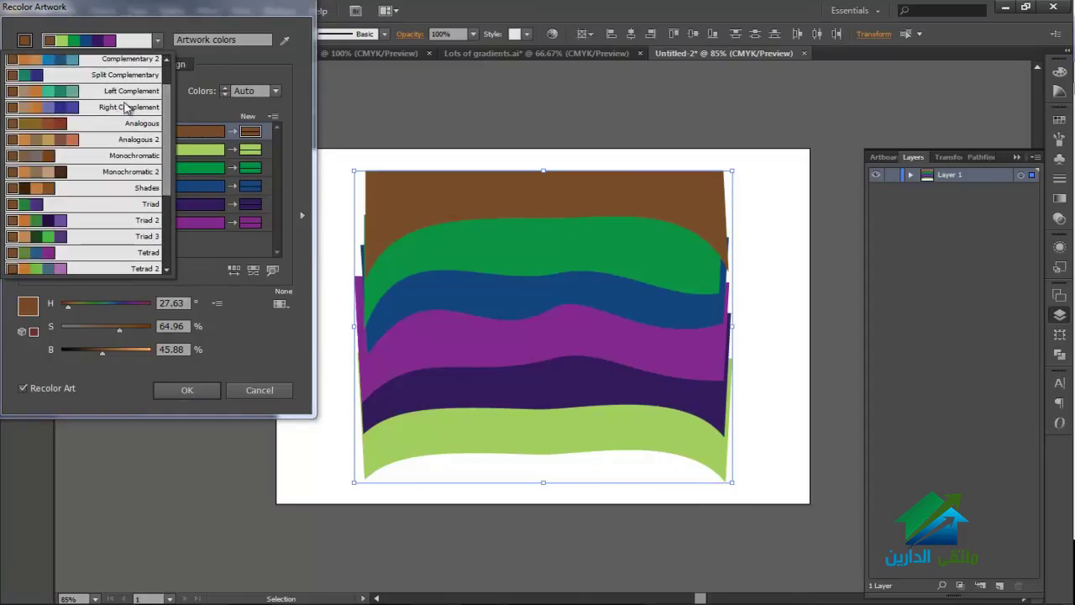
scroll(165, 142, "down", 6)
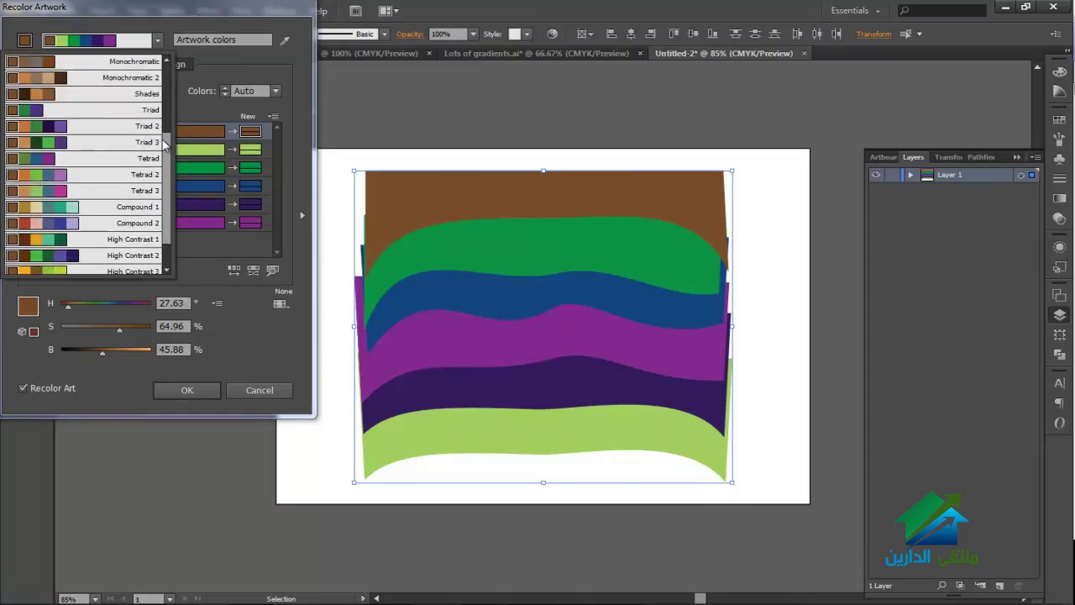
left_click(68, 214)
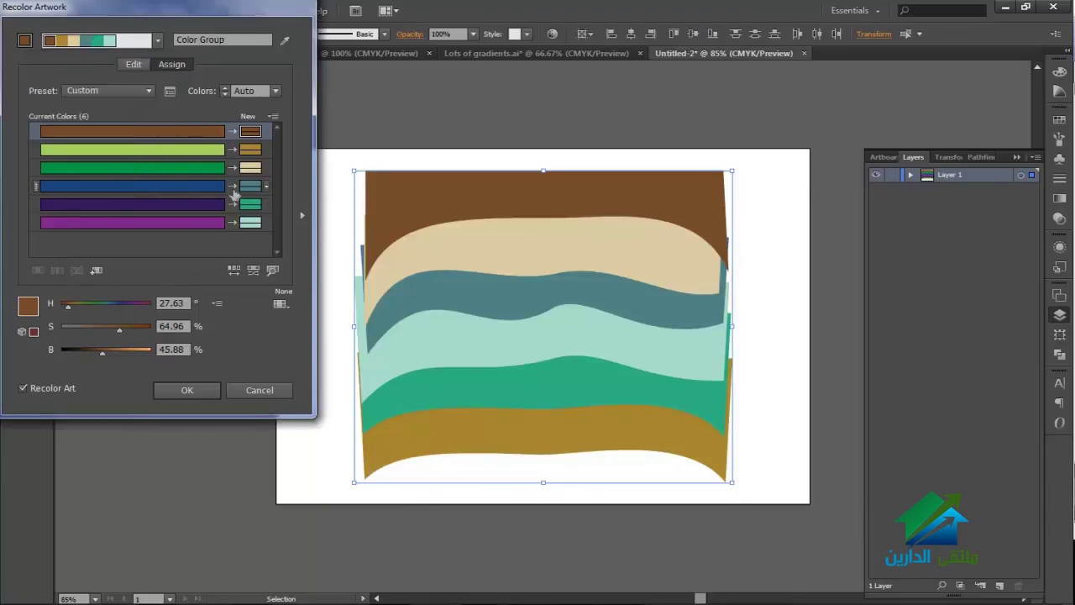
left_click(186, 390)
left_click(756, 217)
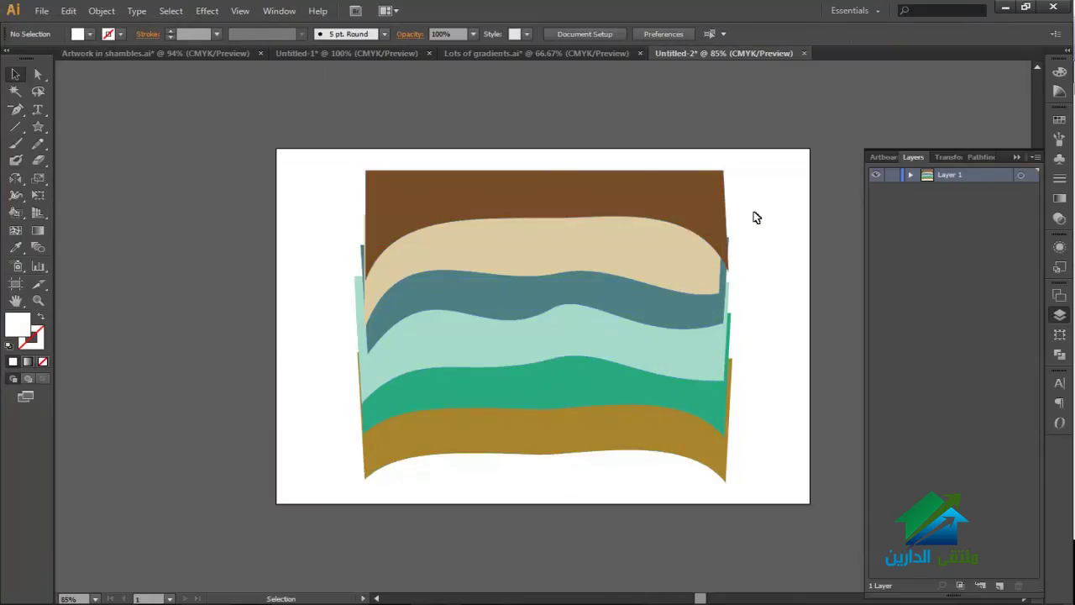
- Expand Layer 1 and set the layer list's row size to a custom 70 pixels
left_click(911, 174)
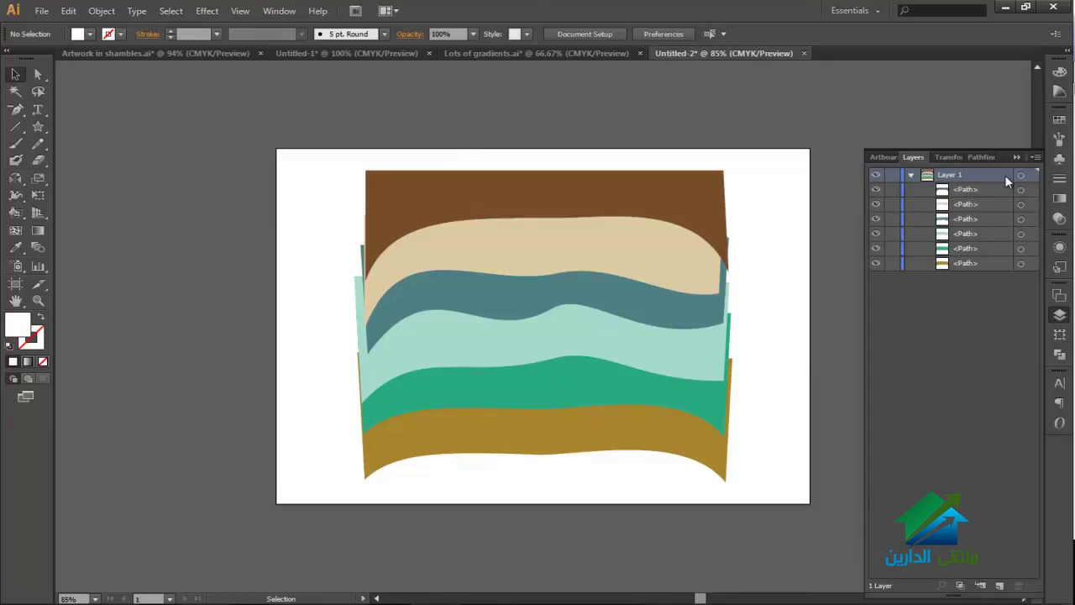
left_click(1035, 157)
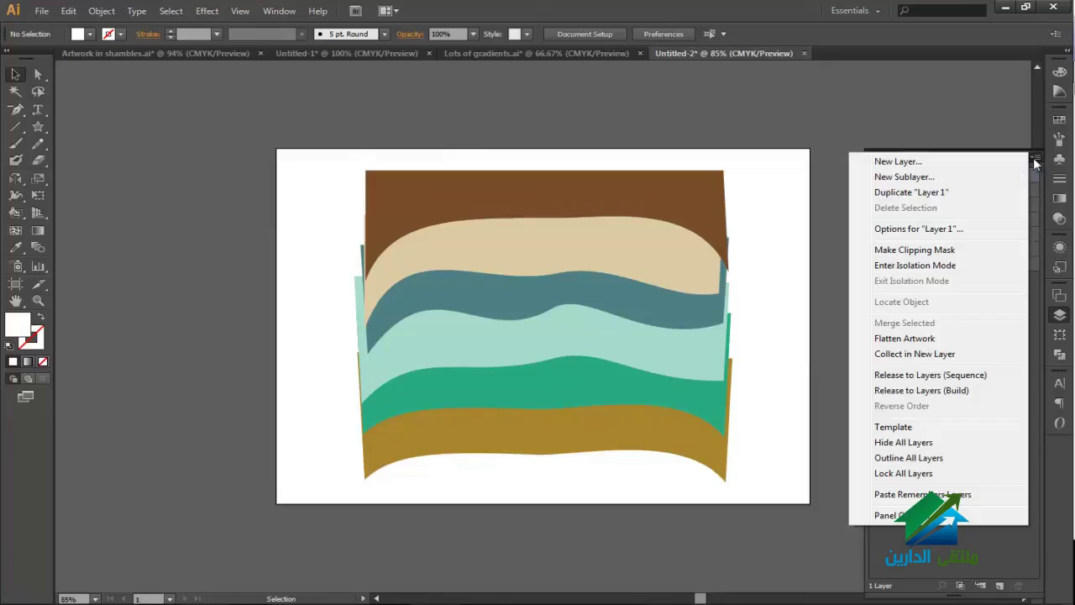
left_click(899, 515)
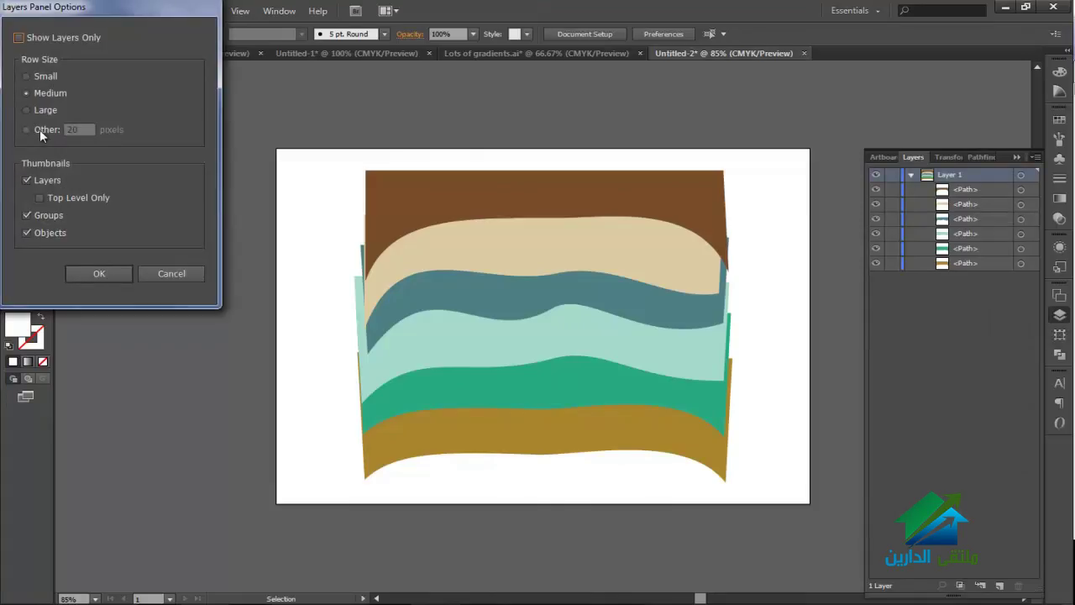
left_click(30, 129)
double_click(67, 129)
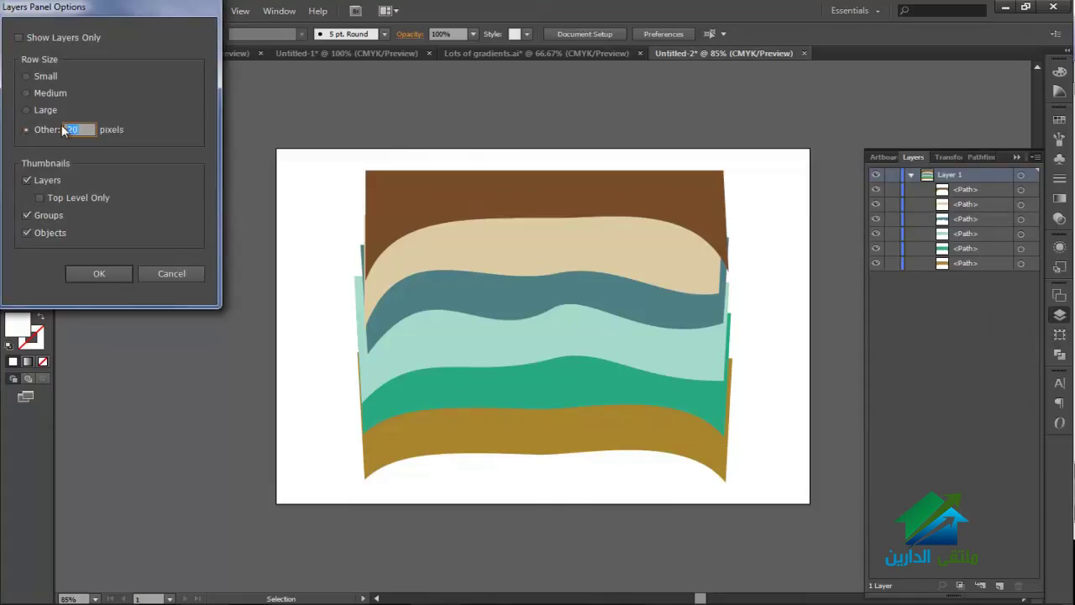
type("70")
key("Return")
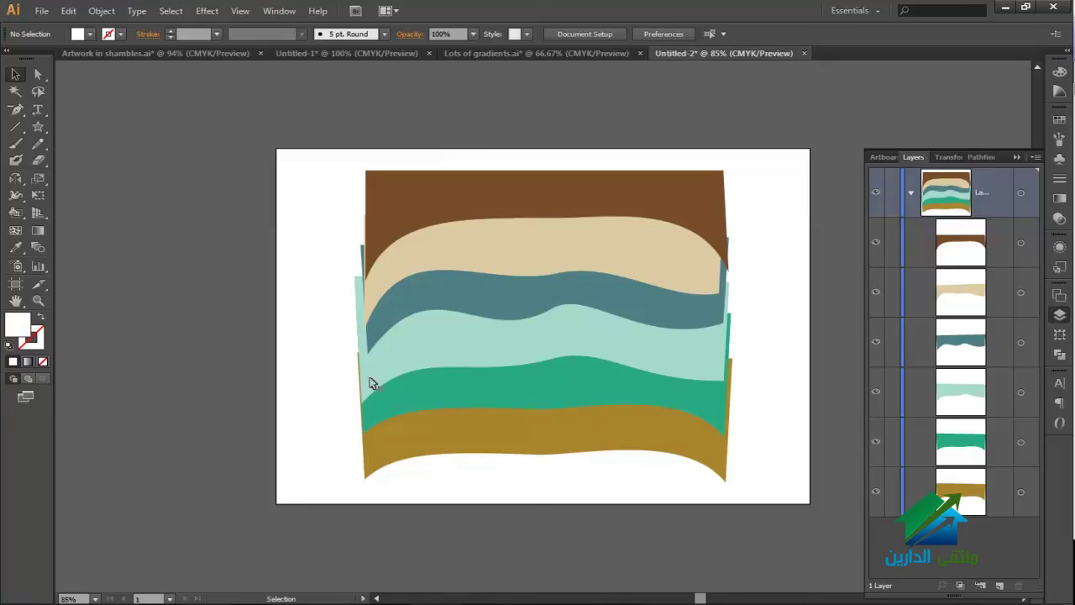
- Use the Blend tool to blend the ochre bottom shape with the green shape above it, starting from their lower-left corner anchors
left_click(398, 468)
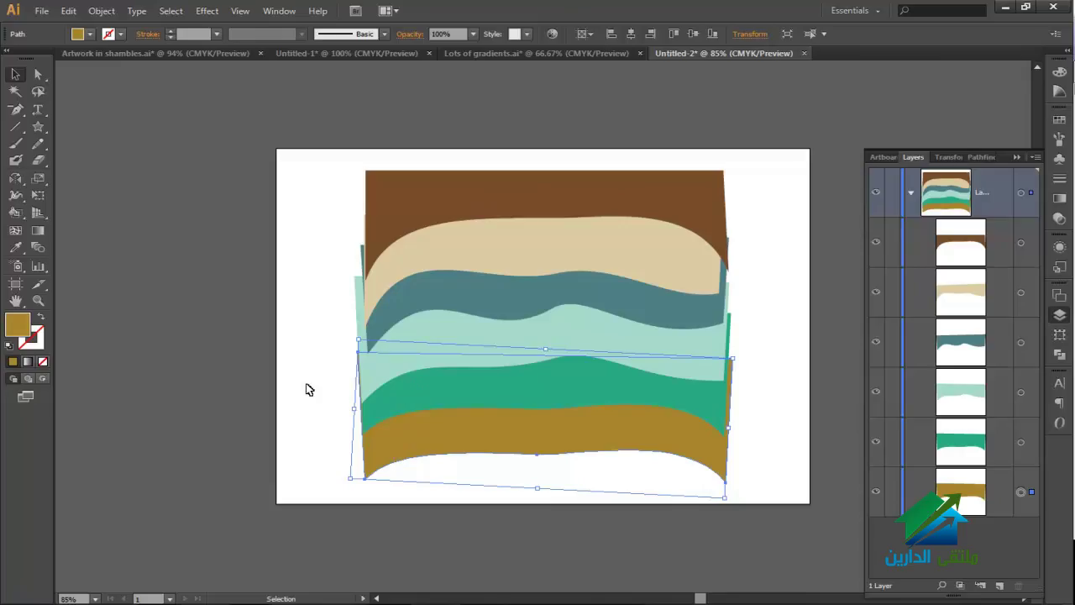
key("a")
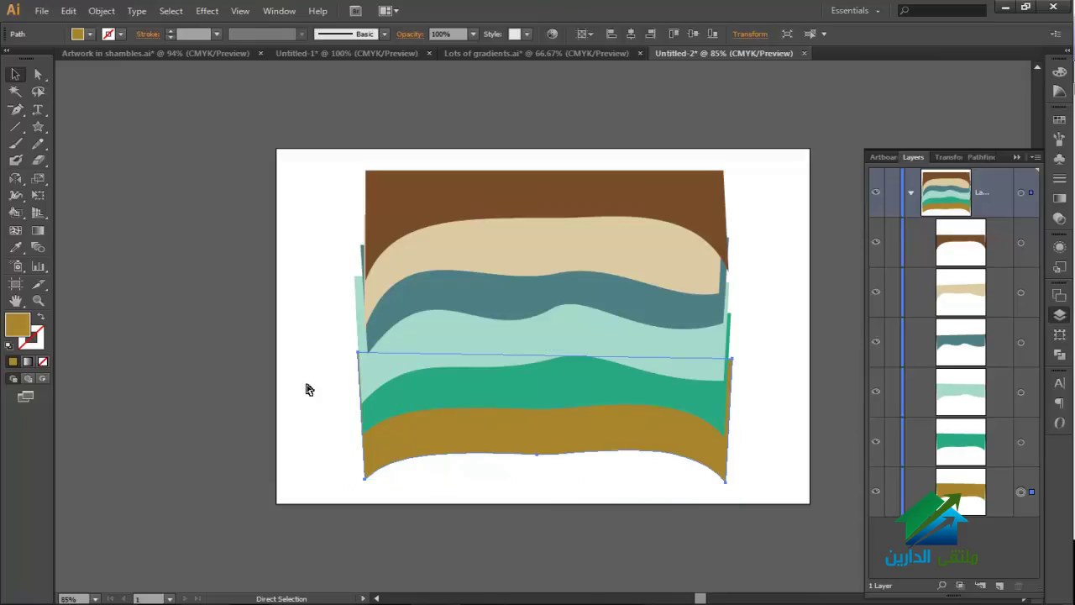
key("z")
left_click_drag(329, 404, 396, 496)
key("v")
key("h")
left_click_drag(492, 302, 338, 297)
key("v")
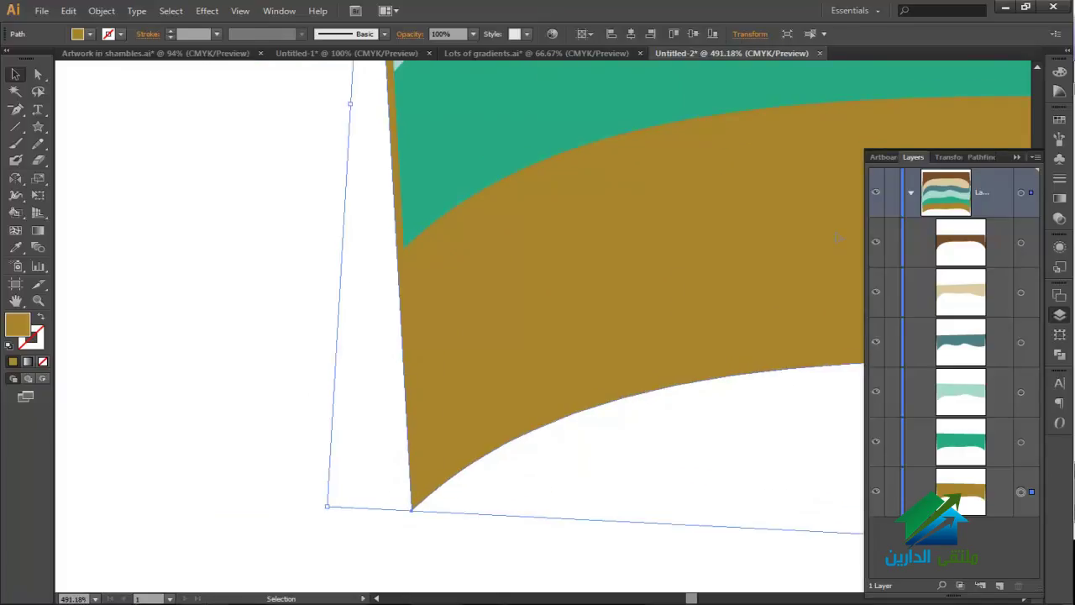
left_click(1016, 157)
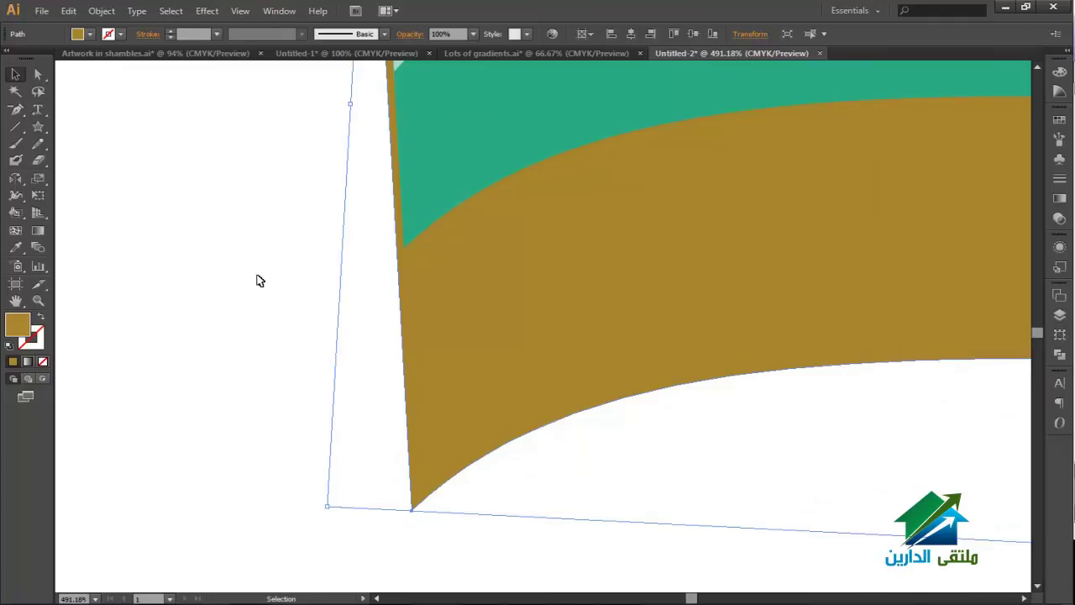
left_click(40, 256)
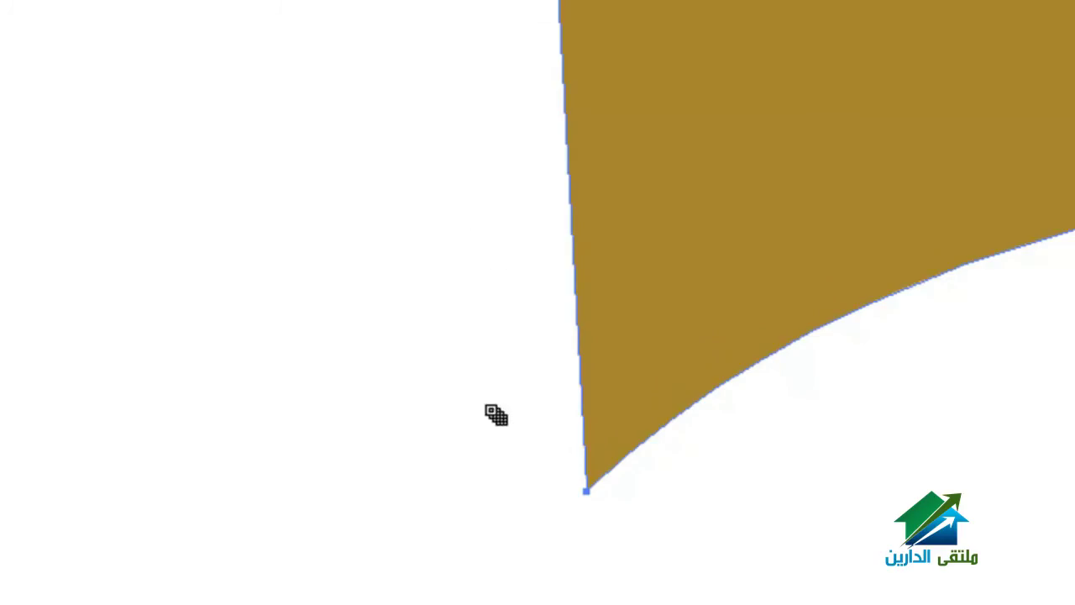
left_click(585, 492)
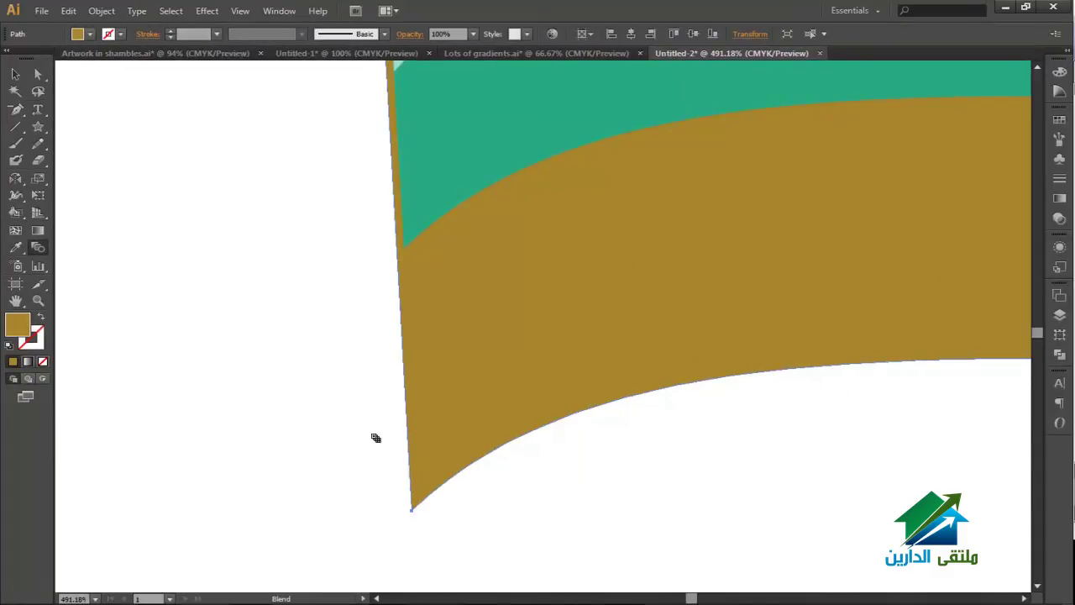
left_click(408, 252)
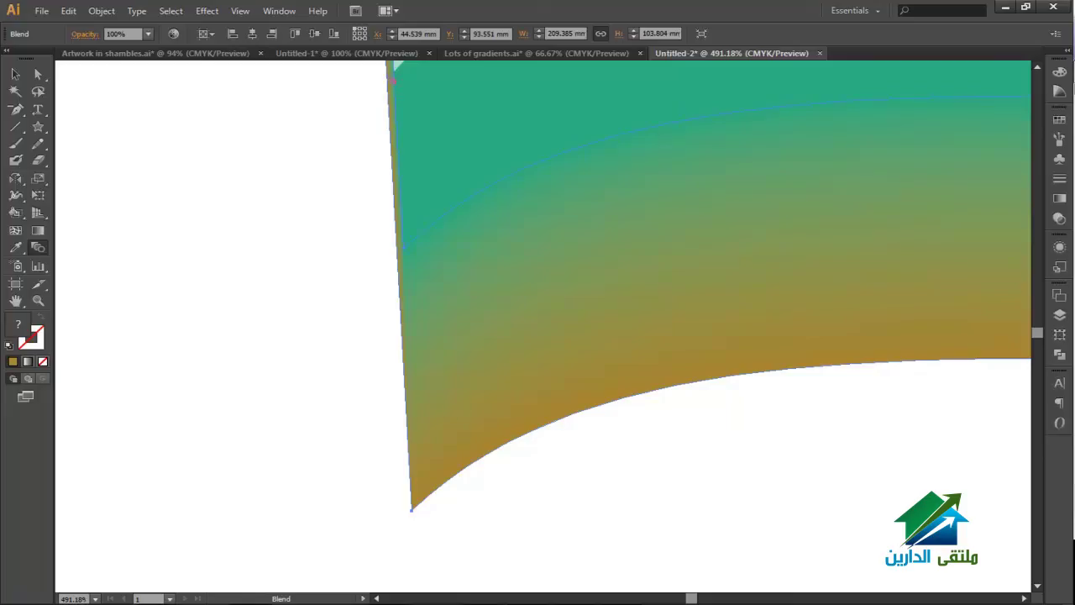
- Extend the blend to the light mint shape from its lower-left corner anchor
key("space")
left_click_drag(448, 136, 436, 251)
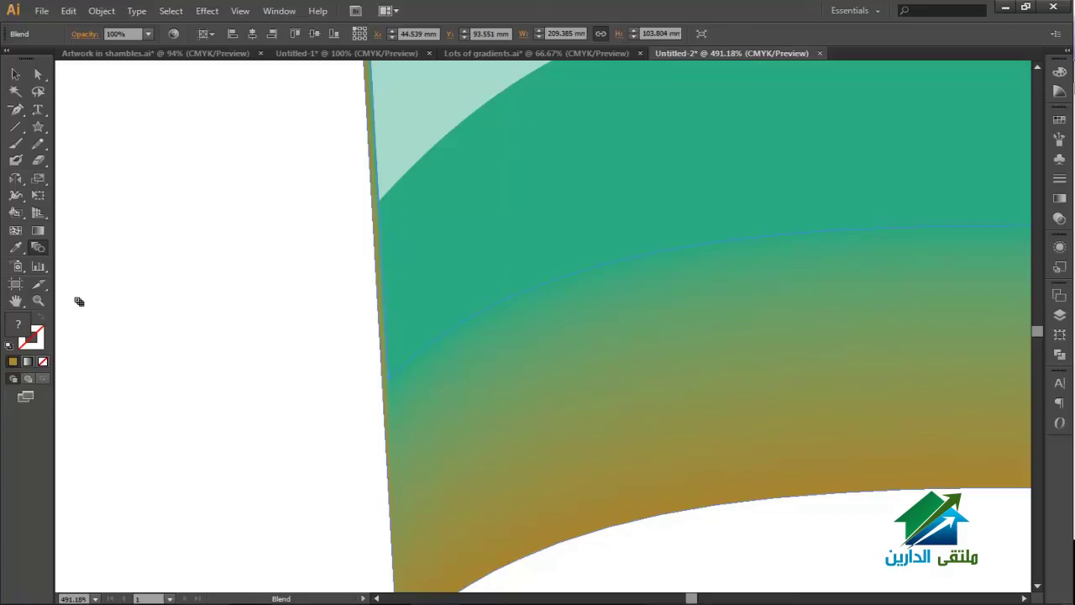
key("ctrl+space")
left_click_drag(352, 179, 432, 242)
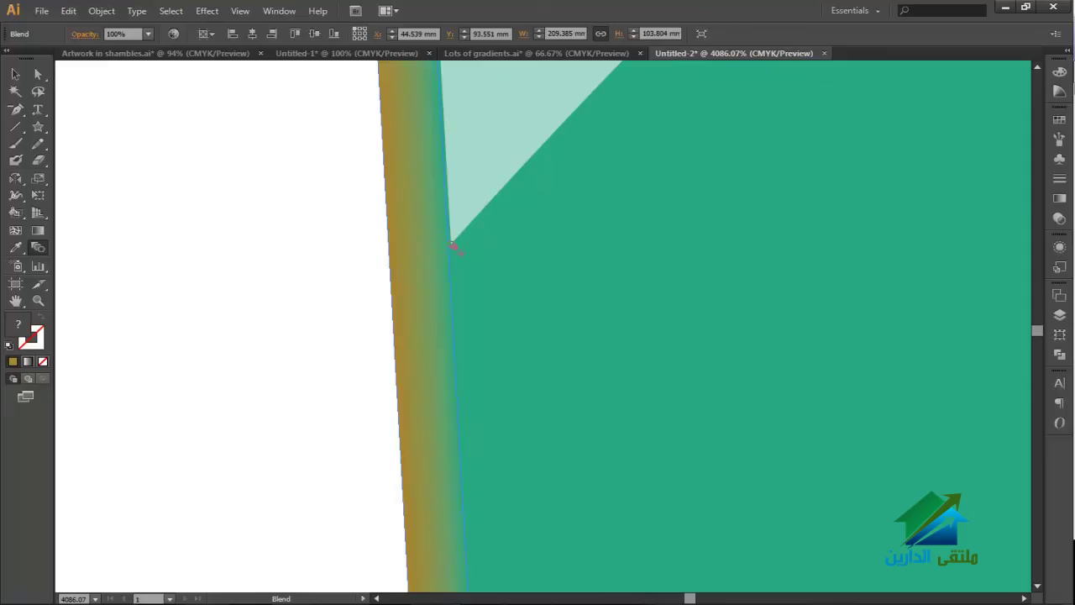
left_click(452, 245)
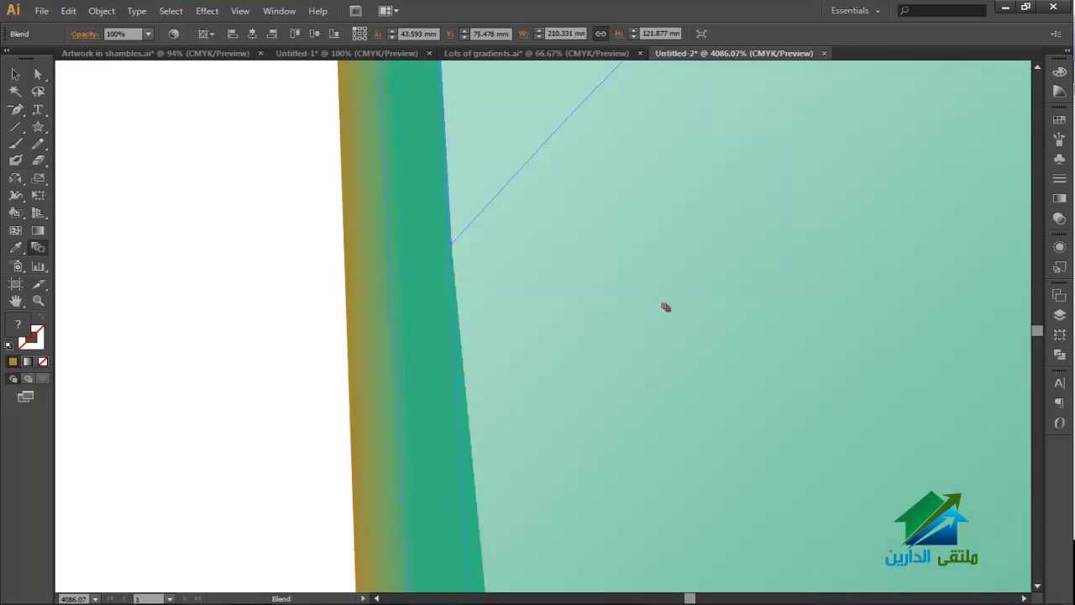
- Try to extend the blend to the dark teal shape from its lower-left corner anchor
key("v")
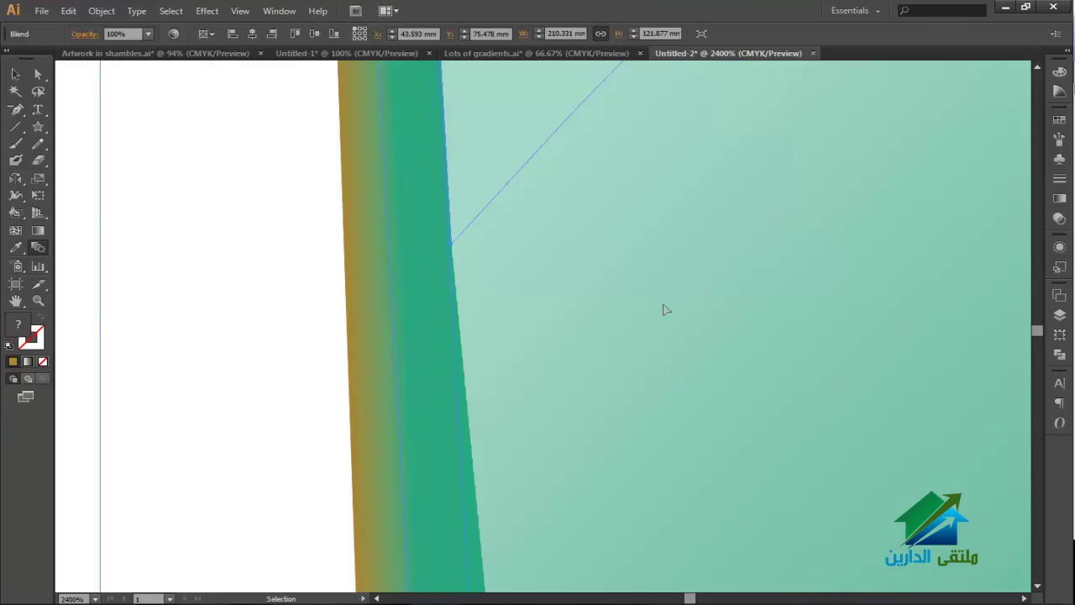
key("ctrl+minus")
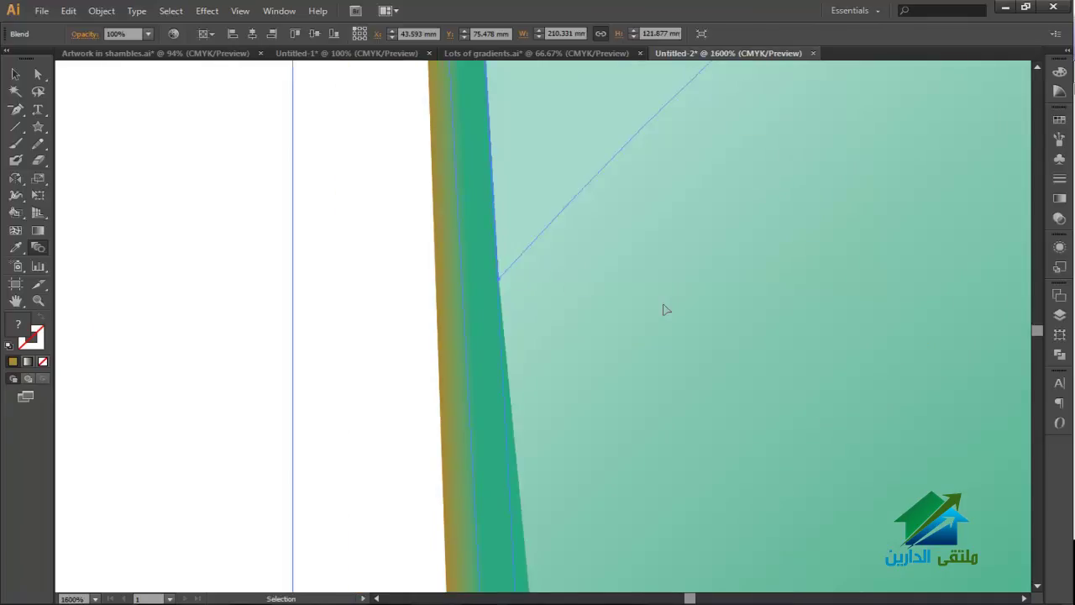
key("ctrl+minus")
key("ctrl+minus")
key("ctrl+minus")
key("ctrl+minus")
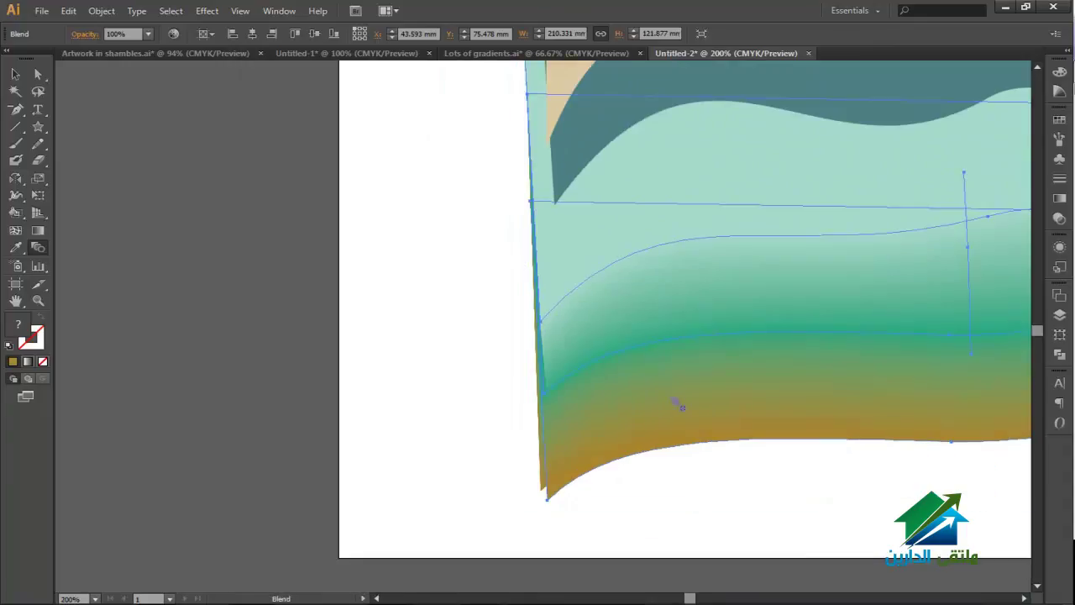
left_click(556, 205)
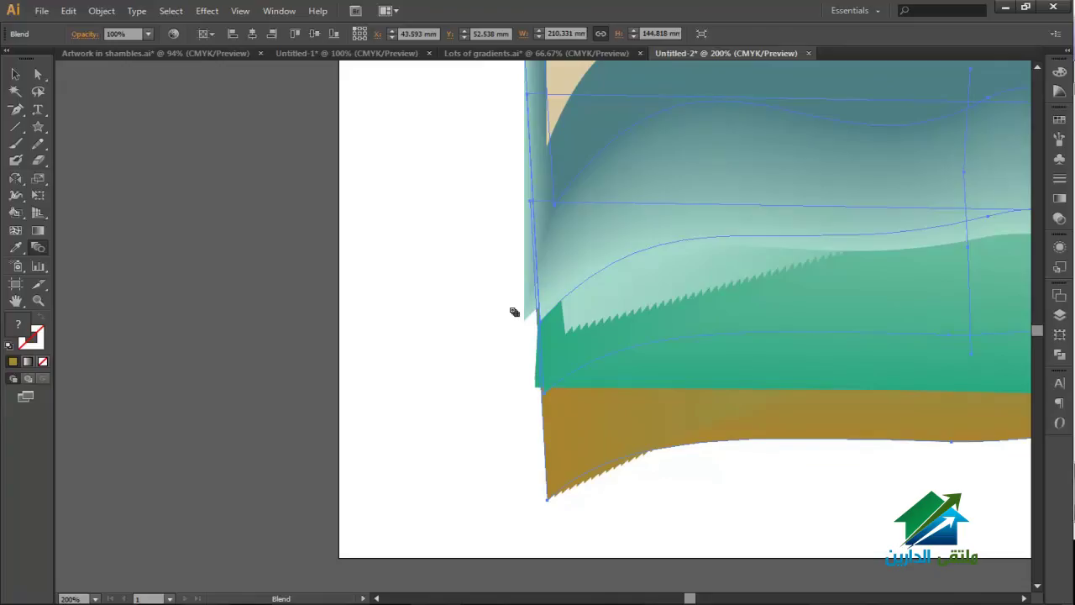
- Undo the manual blends between the ochre, green, mint and teal shapes
key("ctrl+alt+b")
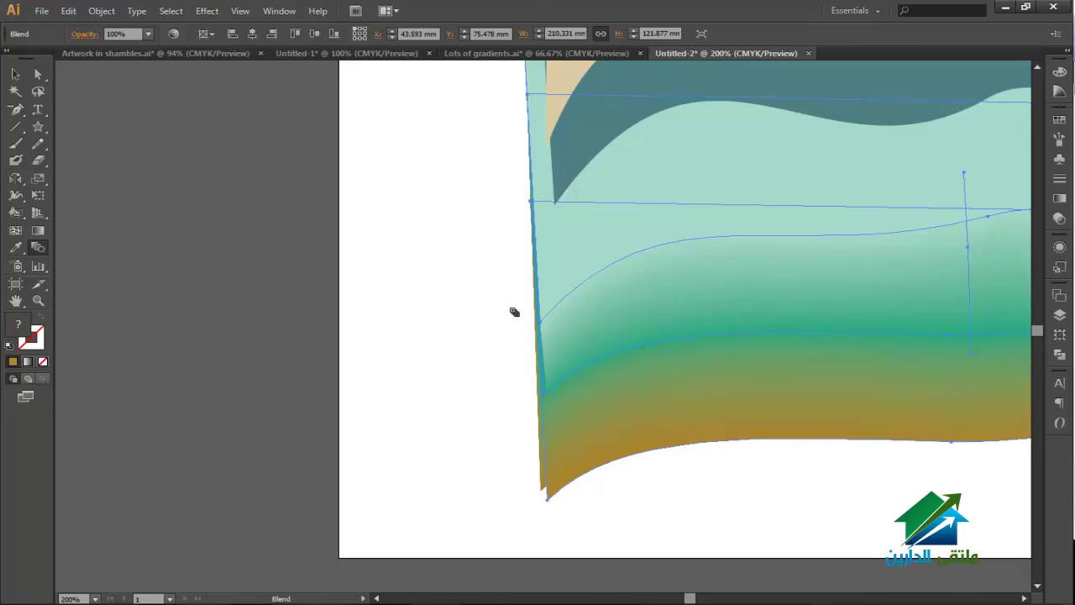
key("ctrl+alt+shift+b")
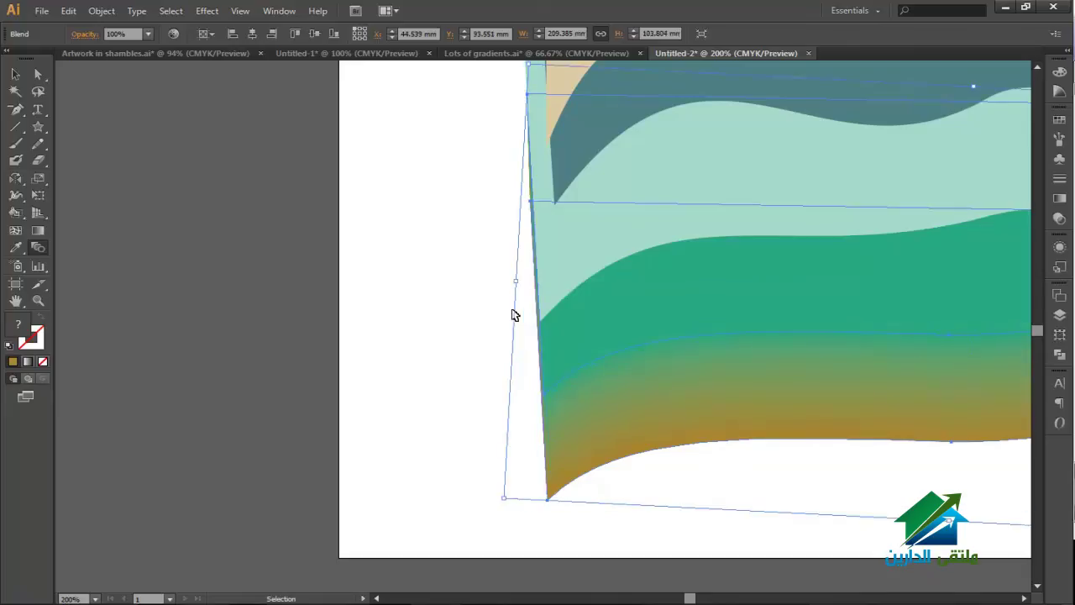
key("w")
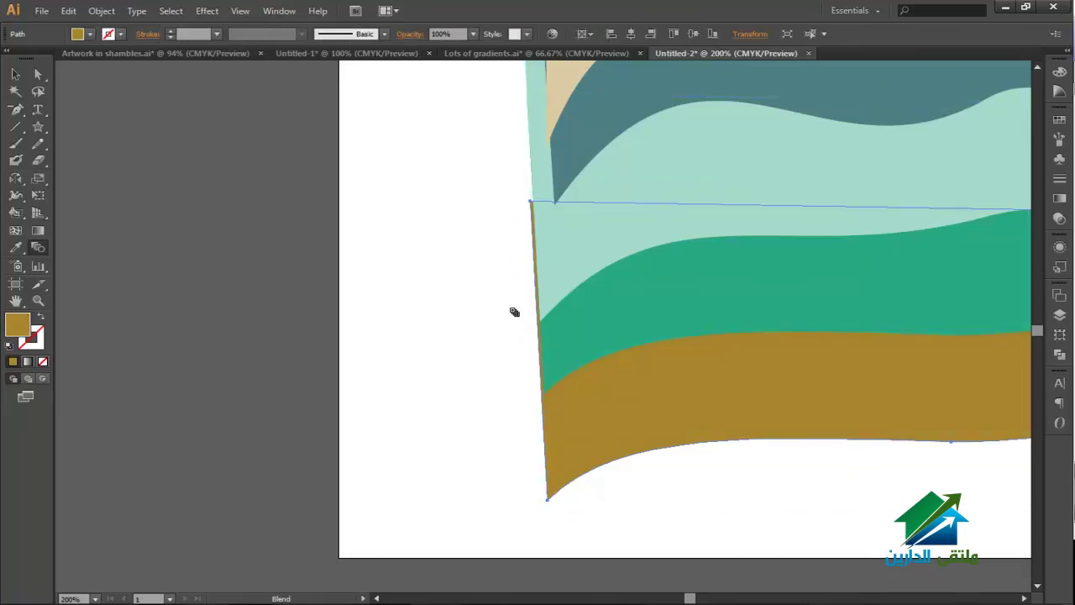
- Select all six wavy shapes on the artboard and make one blend from them
key("ctrl+0")
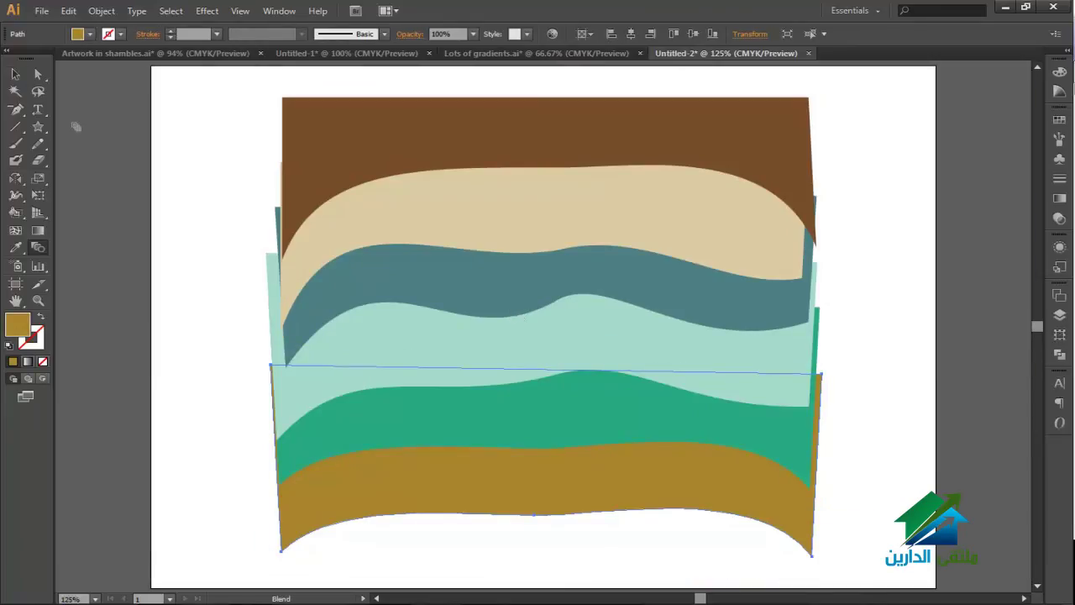
key("v")
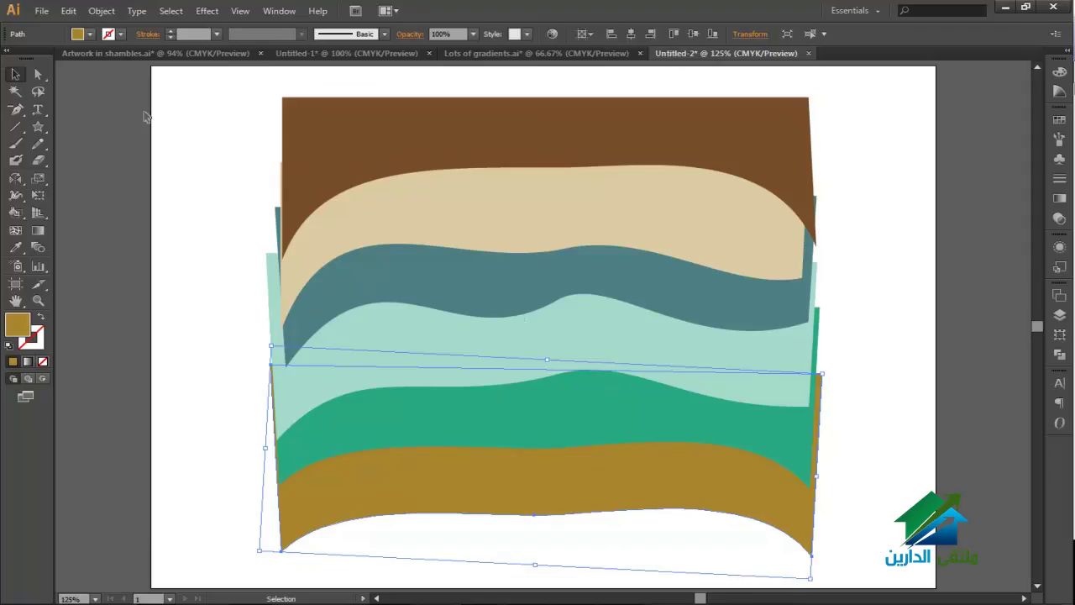
left_click_drag(194, 88, 361, 545)
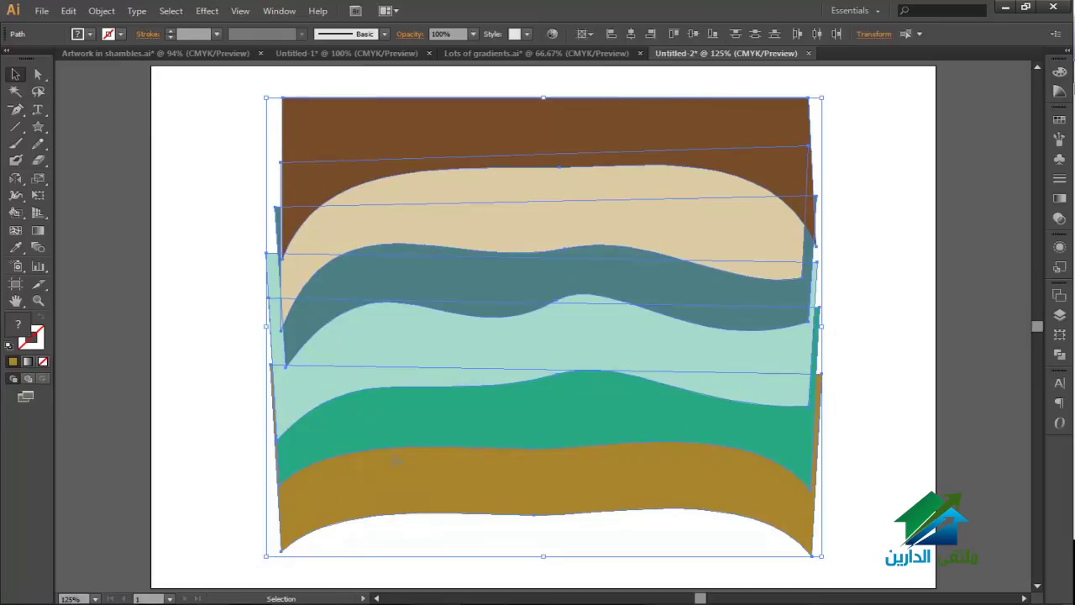
left_click(101, 11)
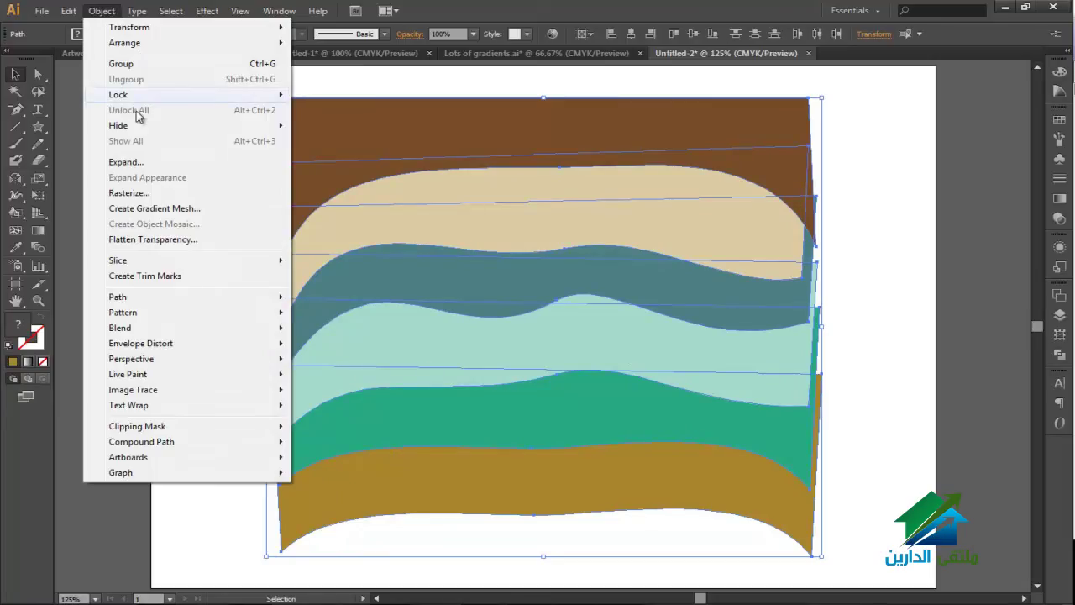
mouse_move(151, 333)
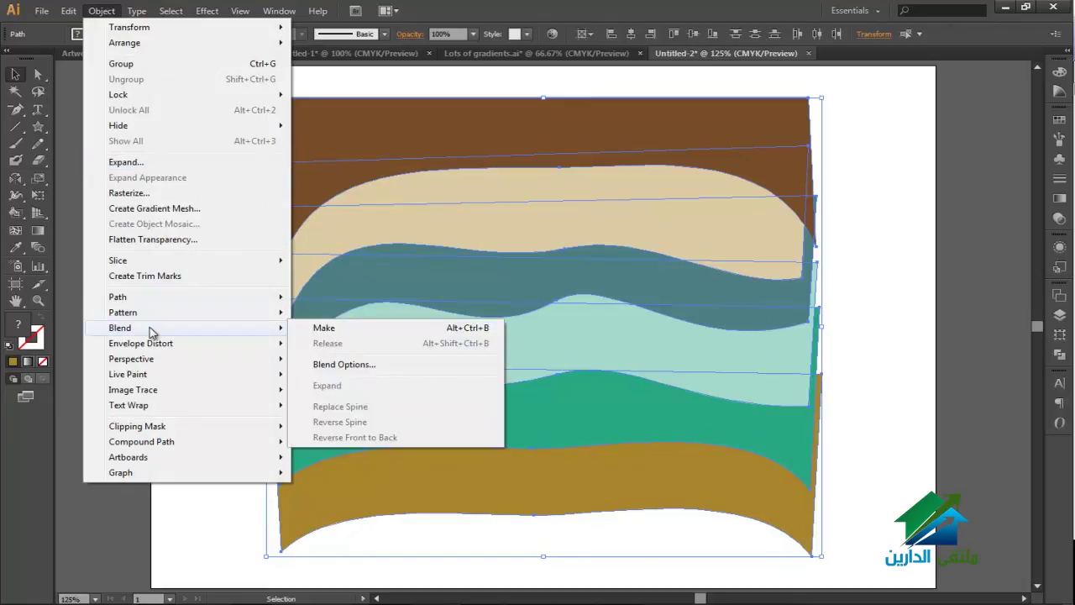
left_click(324, 328)
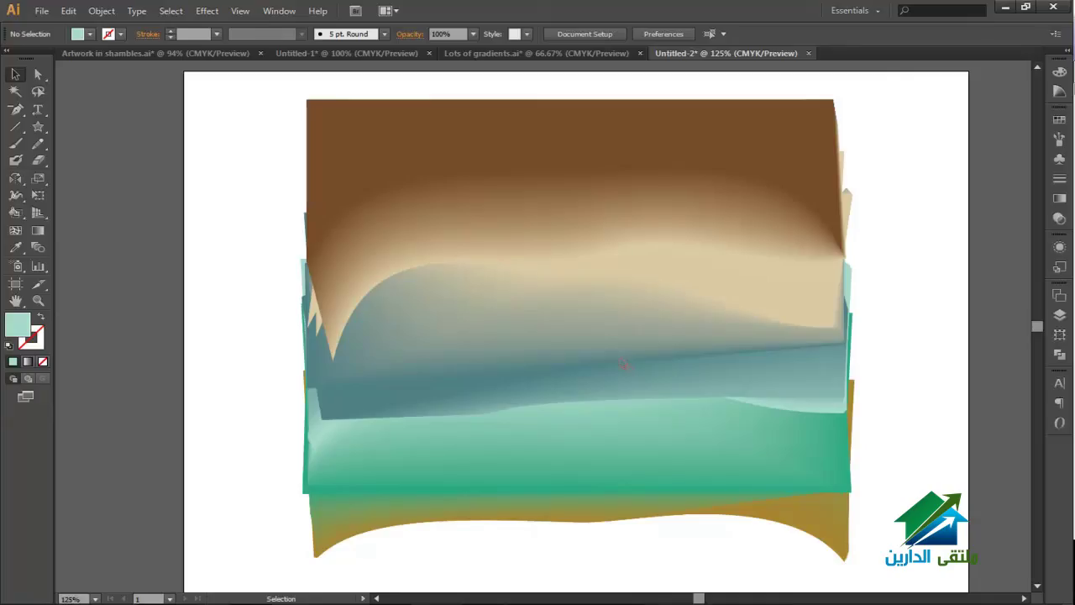
- Select the new blend and use Direct Selection on the green path's lower middle anchor to examine its structure
left_click(623, 364)
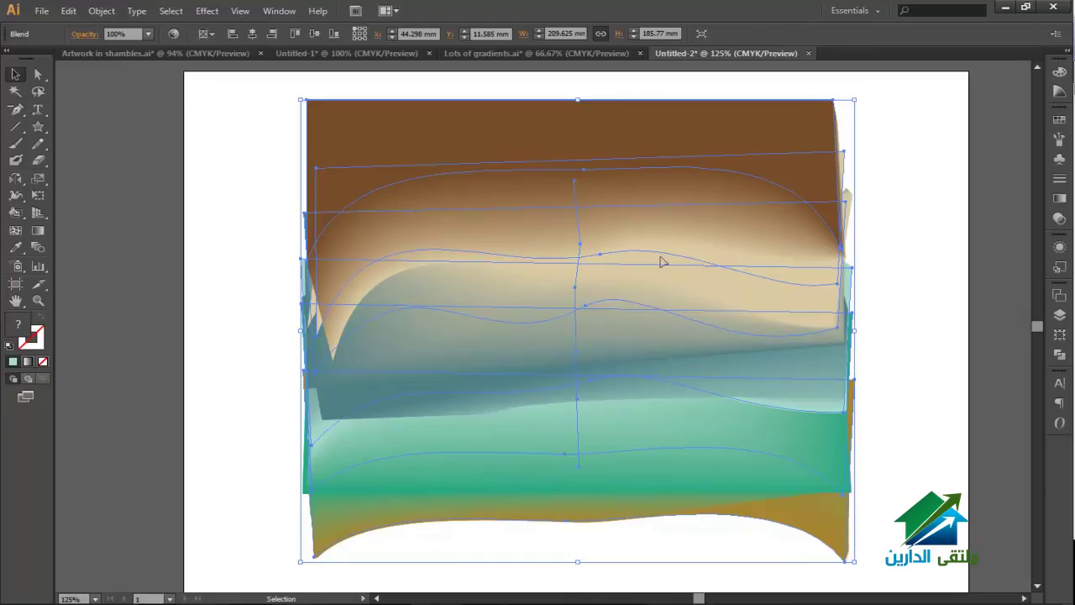
left_click(38, 74)
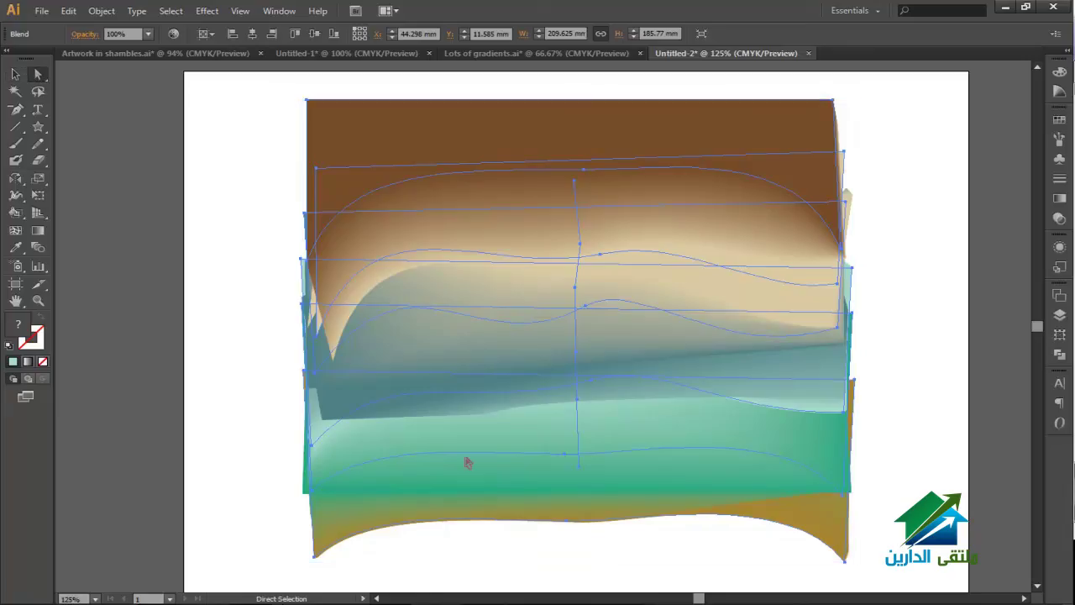
left_click(559, 456)
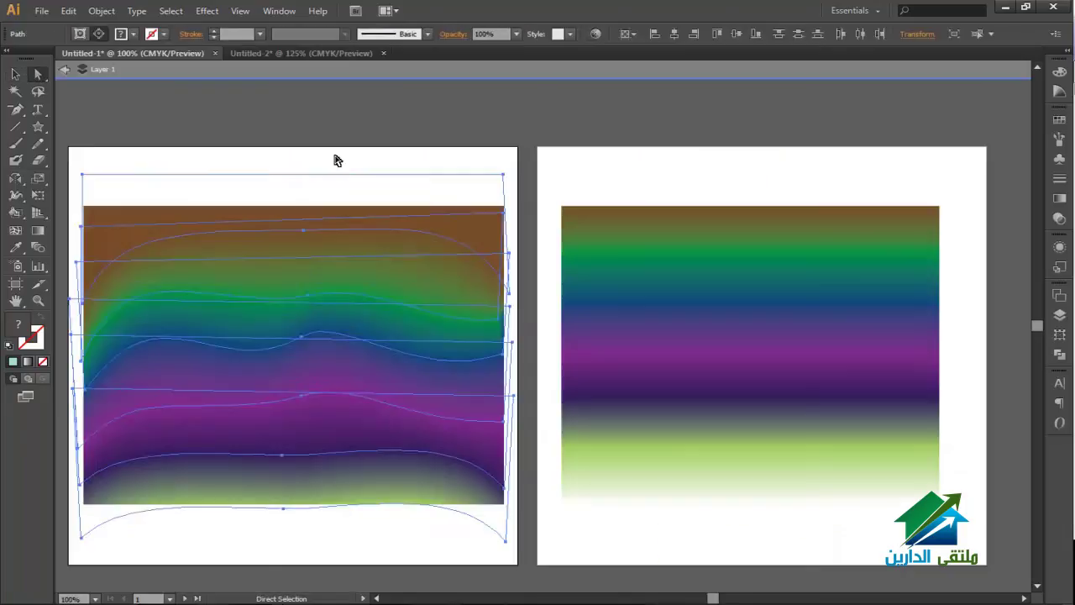
- In Untitled-1, directly select the blue path inside the wavy blend and reshape its curve with the middle anchor's direction handle
left_click(335, 161)
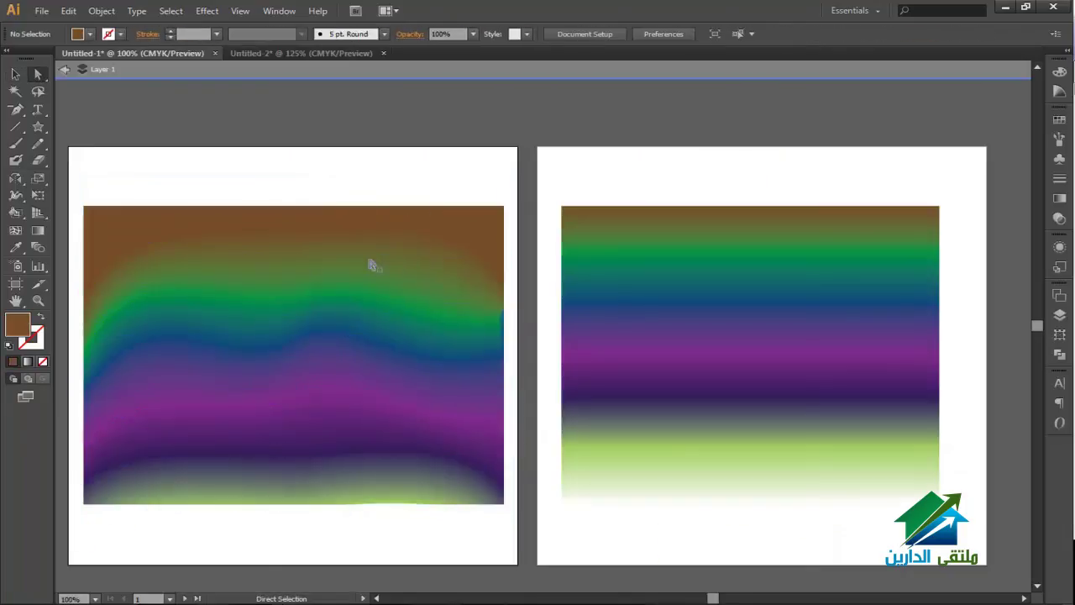
left_click_drag(367, 257, 566, 267)
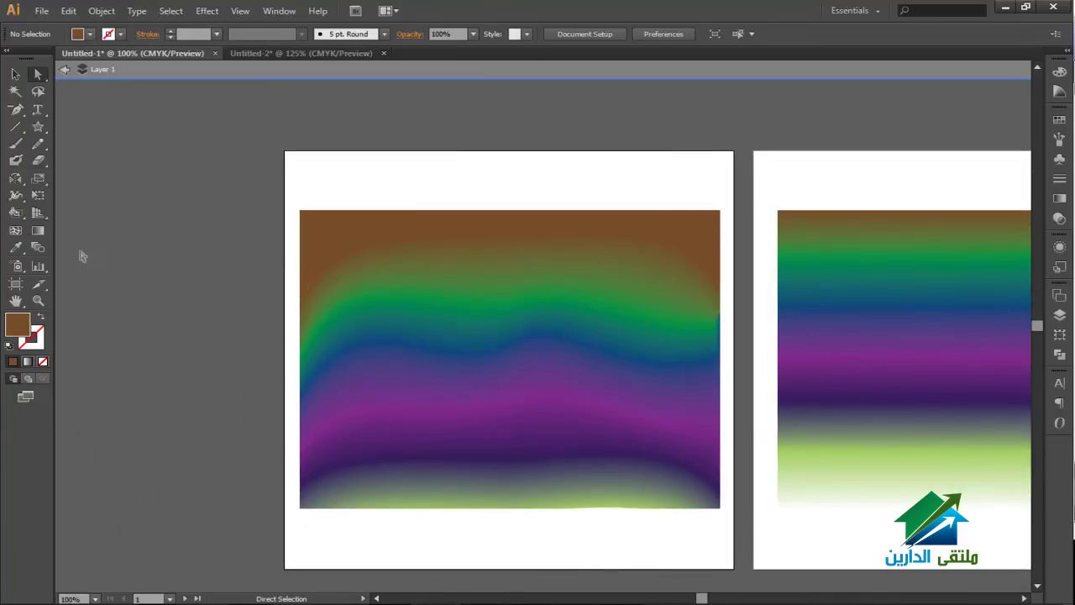
left_click(375, 302)
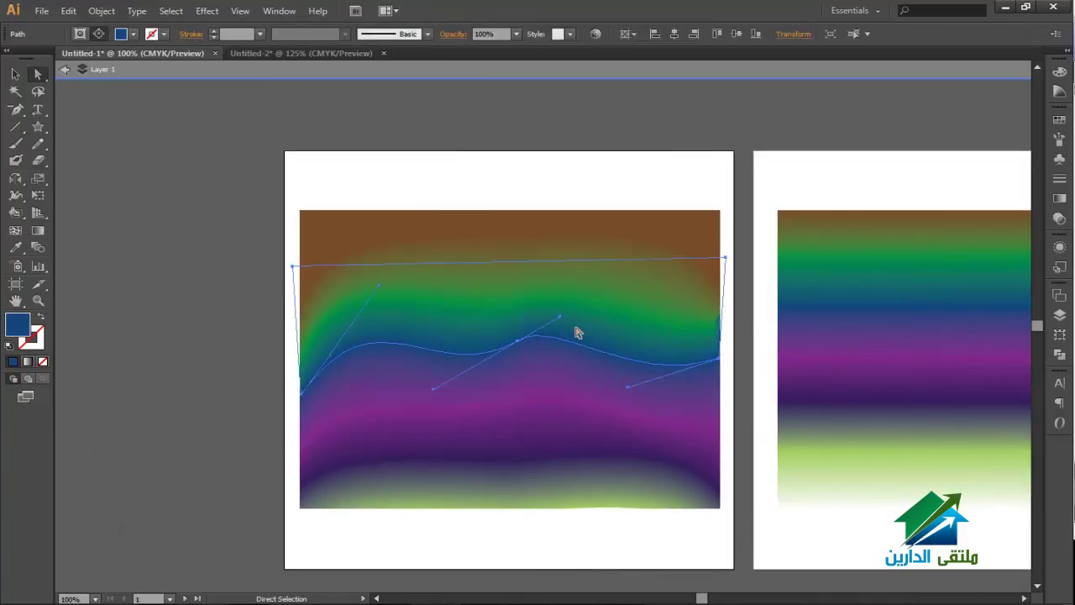
mouse_move(560, 319)
left_mouse_down()
mouse_move(563, 327)
mouse_move(533, 299)
mouse_move(596, 297)
left_mouse_up()
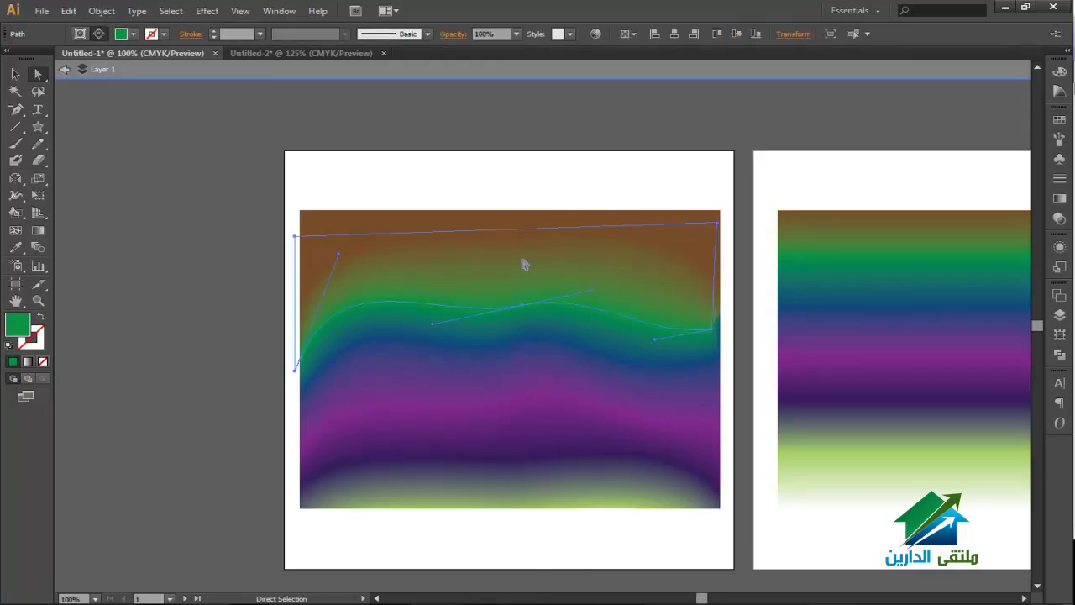
- Directly select the purple and light green paths inside the wavy blend and shift each one slightly upward
left_click(519, 398)
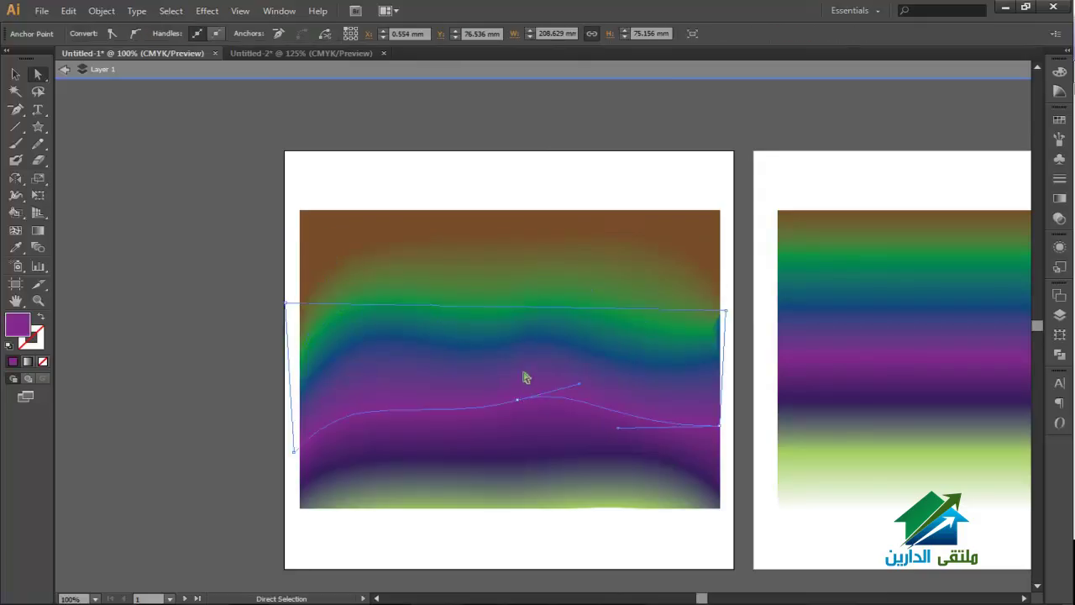
left_click_drag(521, 362, 523, 350)
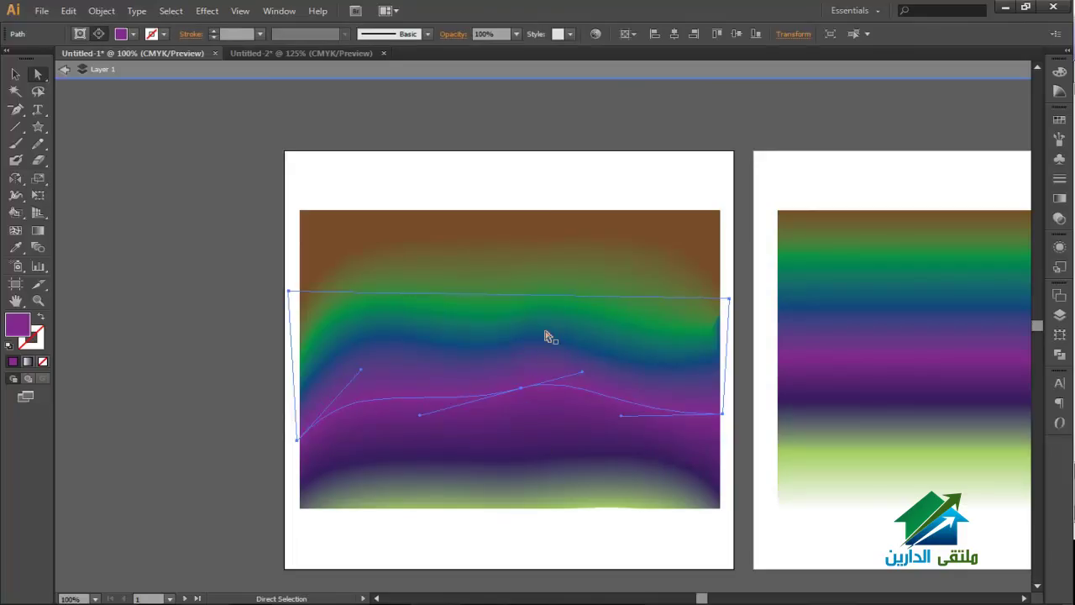
left_click(520, 469)
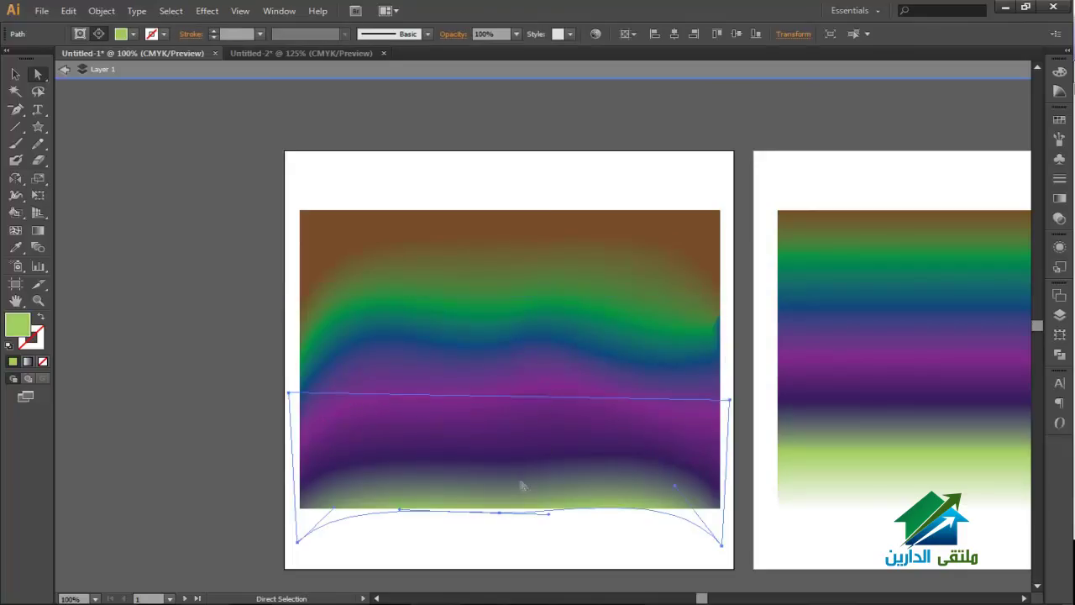
mouse_move(516, 472)
left_mouse_down()
mouse_move(516, 485)
mouse_move(520, 463)
left_mouse_up()
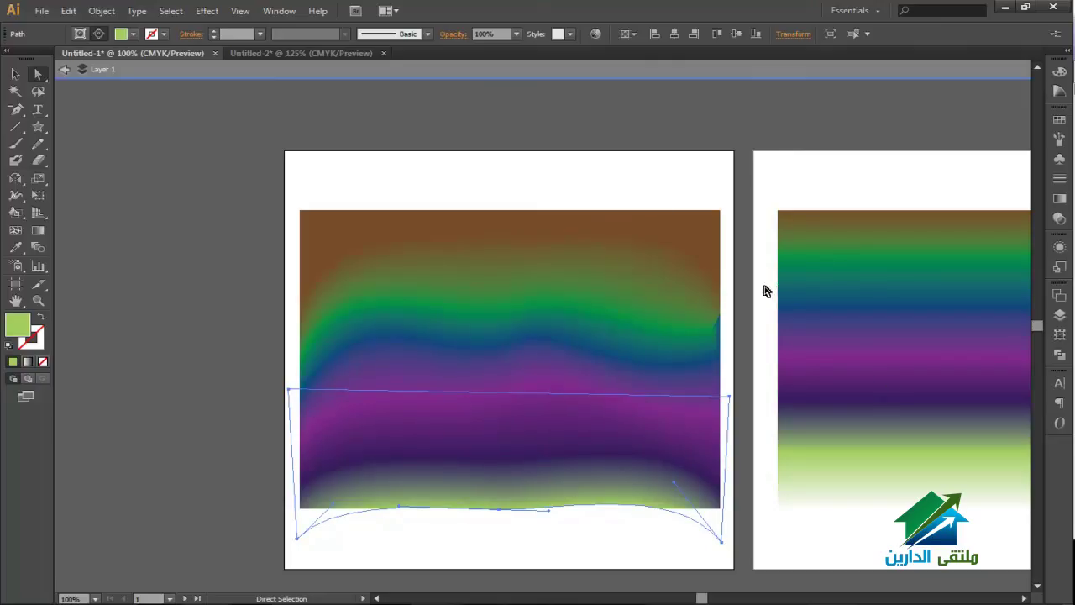
- Directly select the dark purple, green and other inner paths of the wavy blend in turn to examine them
left_click(562, 425)
left_click_drag(588, 456, 585, 401)
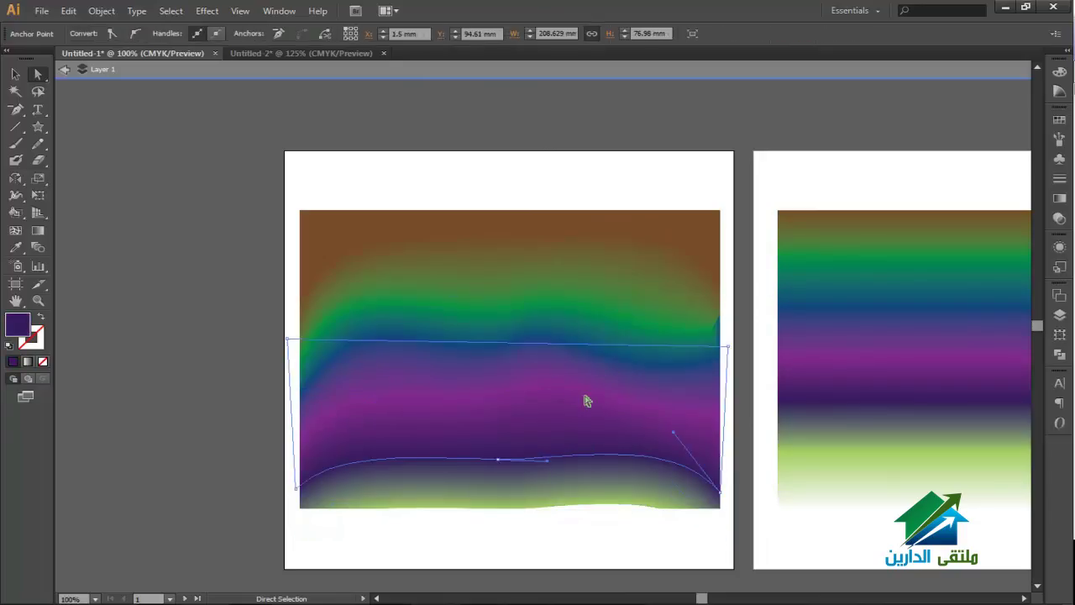
left_click(586, 299)
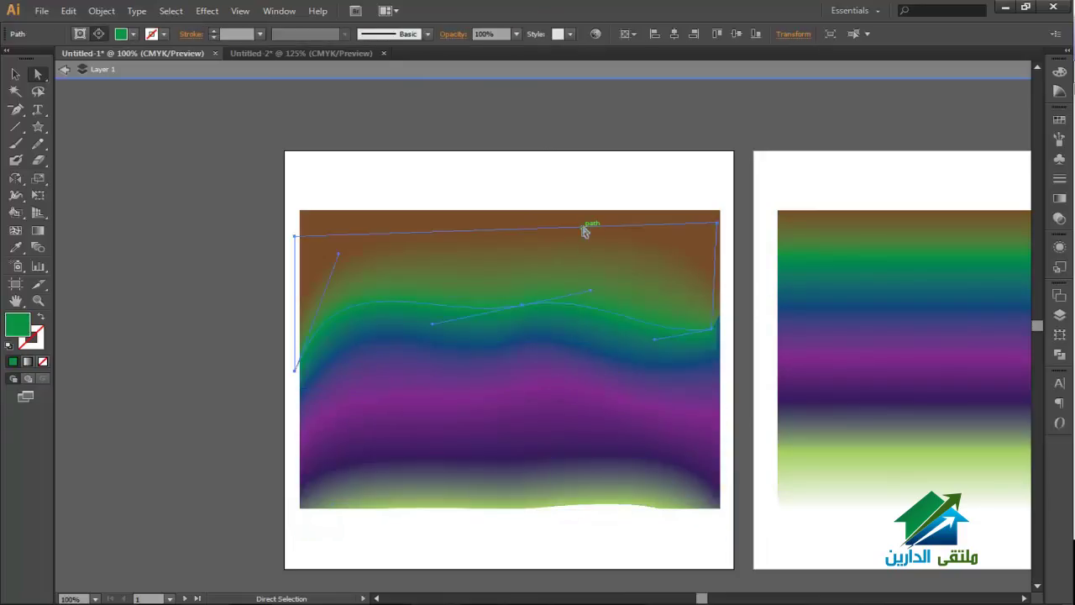
left_click(559, 375)
left_click(560, 438)
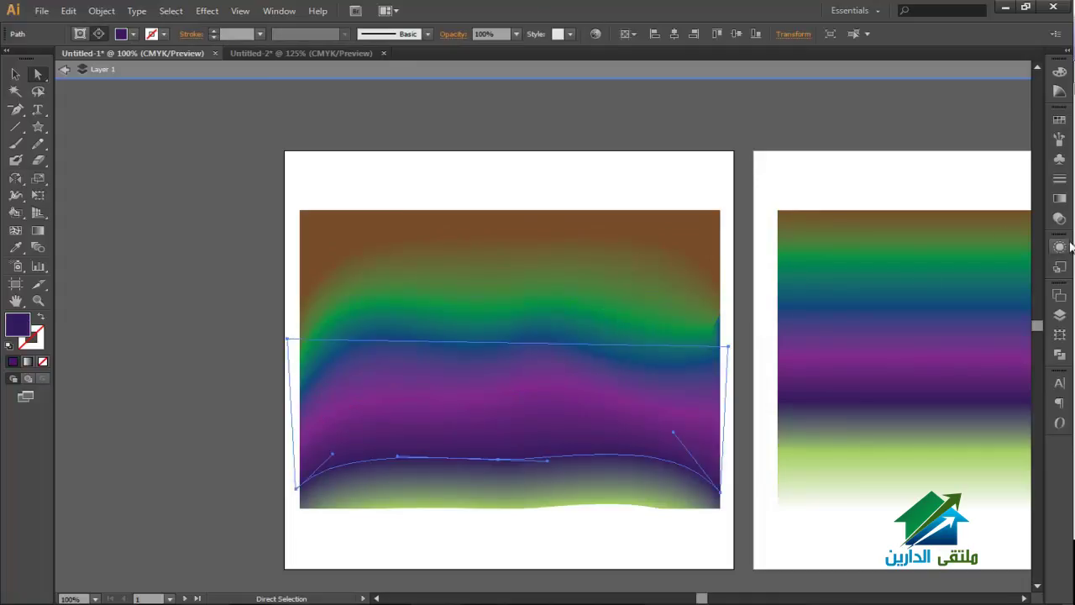
- Show the isolated blend's layer structure and target its blue, green and brown paths in turn to examine them
left_click(1057, 204)
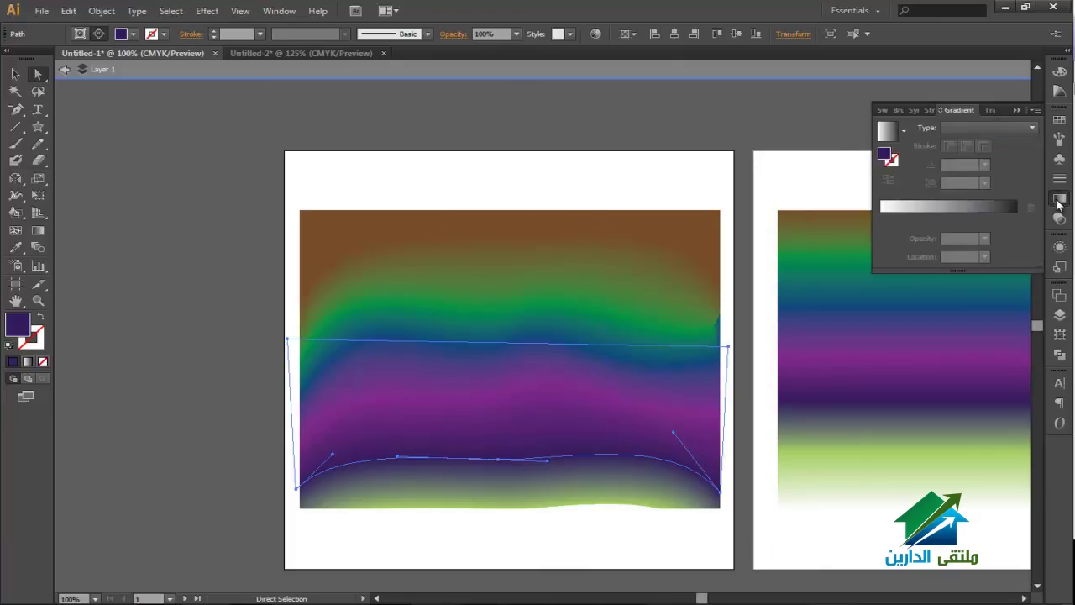
left_click(1057, 204)
left_click(1060, 314)
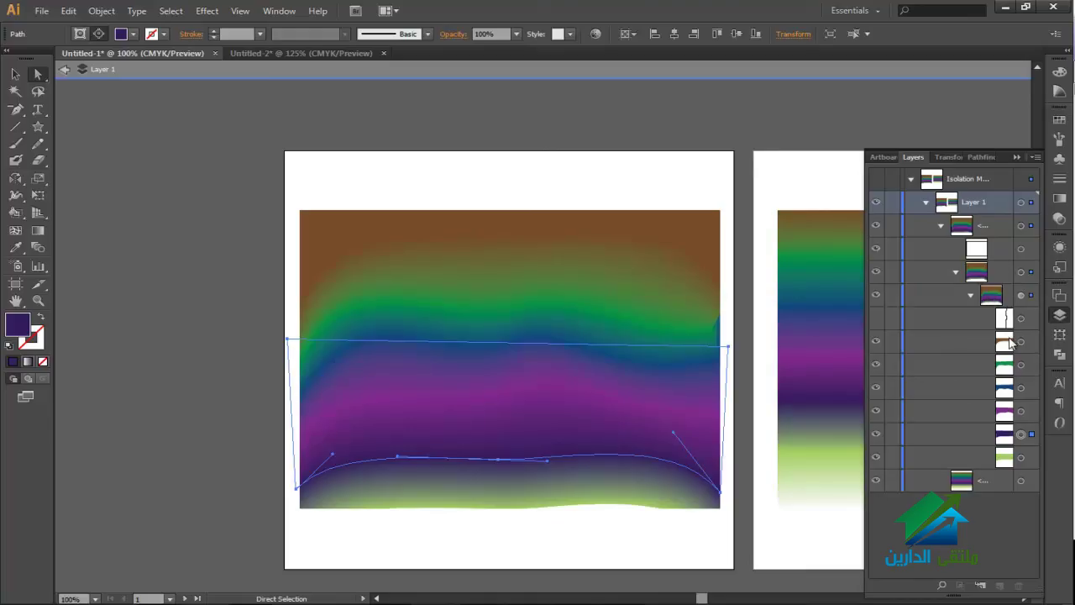
left_click(1013, 462)
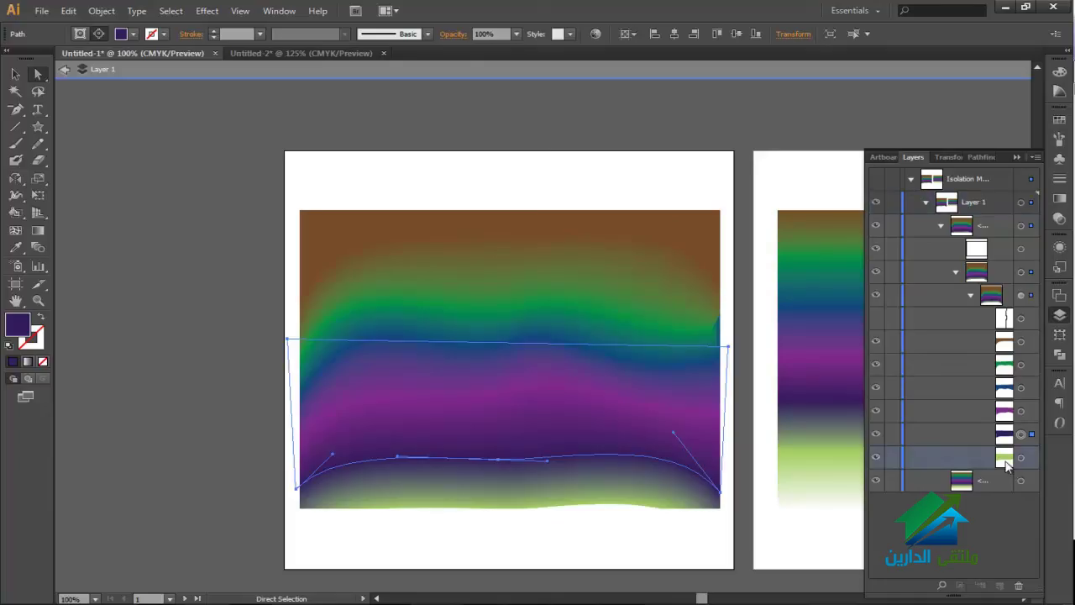
left_click(1008, 436)
left_click(1010, 416)
left_click(1021, 388)
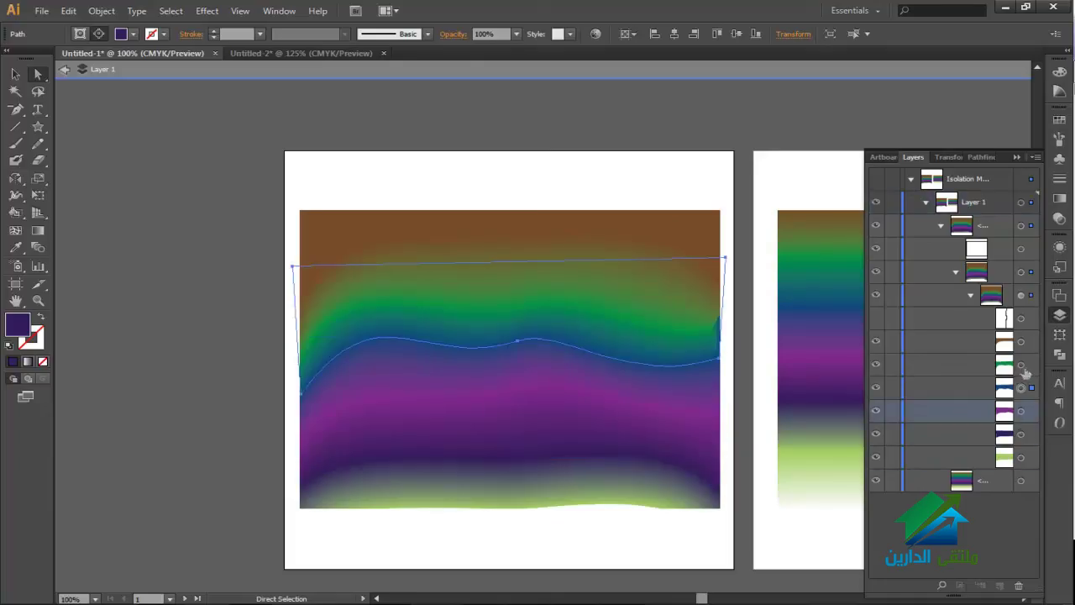
left_click(1021, 364)
left_click(1021, 341)
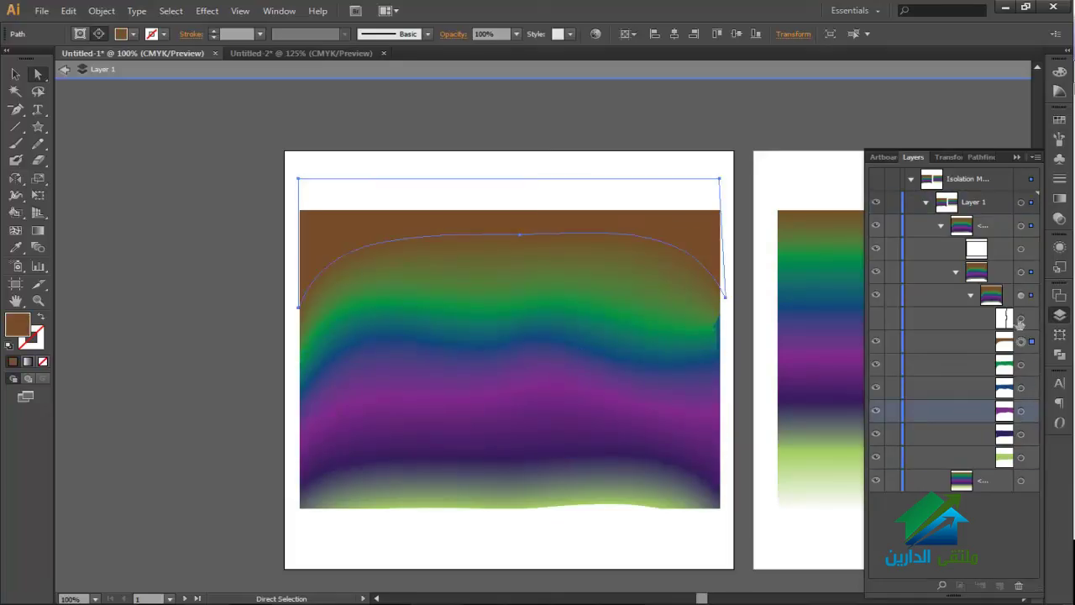
- Target the wavy blend's spine path and reposition its upper three anchors to shift the color bands
left_click(1008, 321)
left_click(1021, 319)
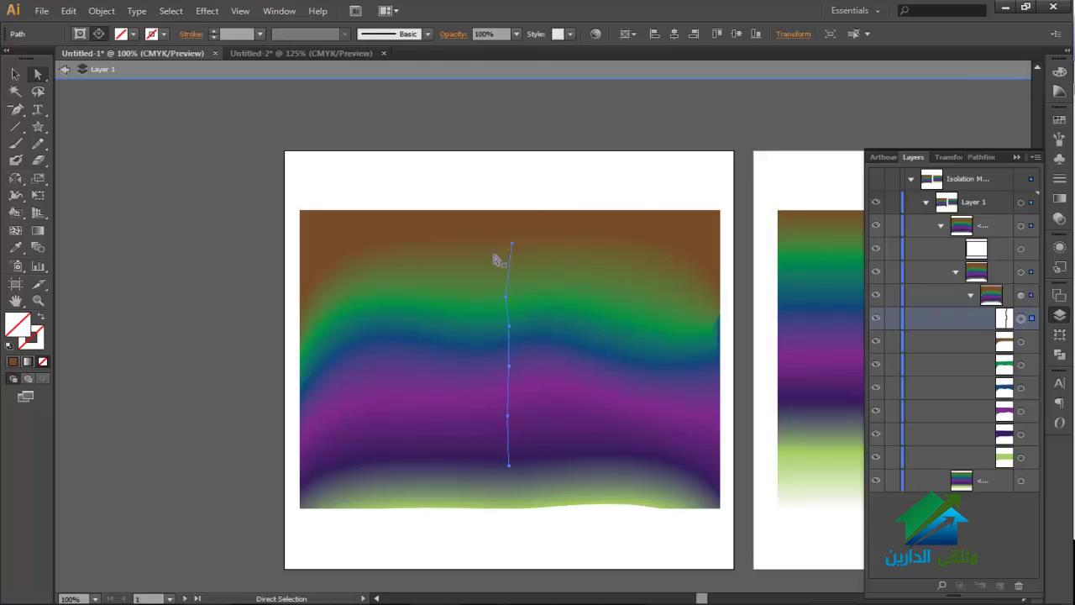
left_click(512, 244)
left_click_drag(513, 242, 509, 244)
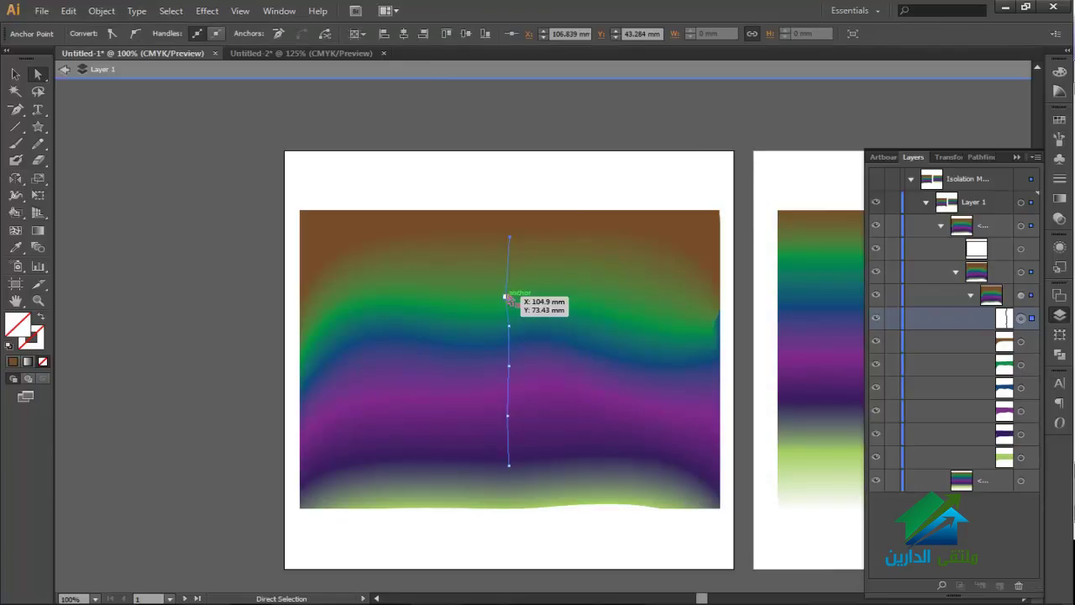
left_click_drag(505, 297, 510, 369)
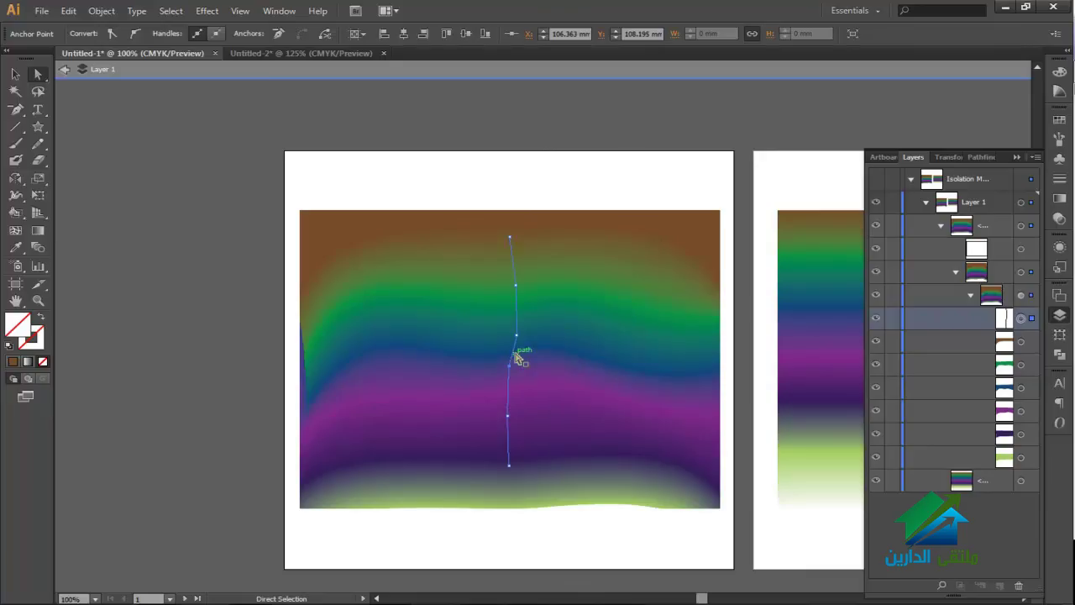
- Straighten the spine's lower part by moving its third, fifth and bottom anchors to X 106.363 mm
left_click_drag(516, 335, 510, 337)
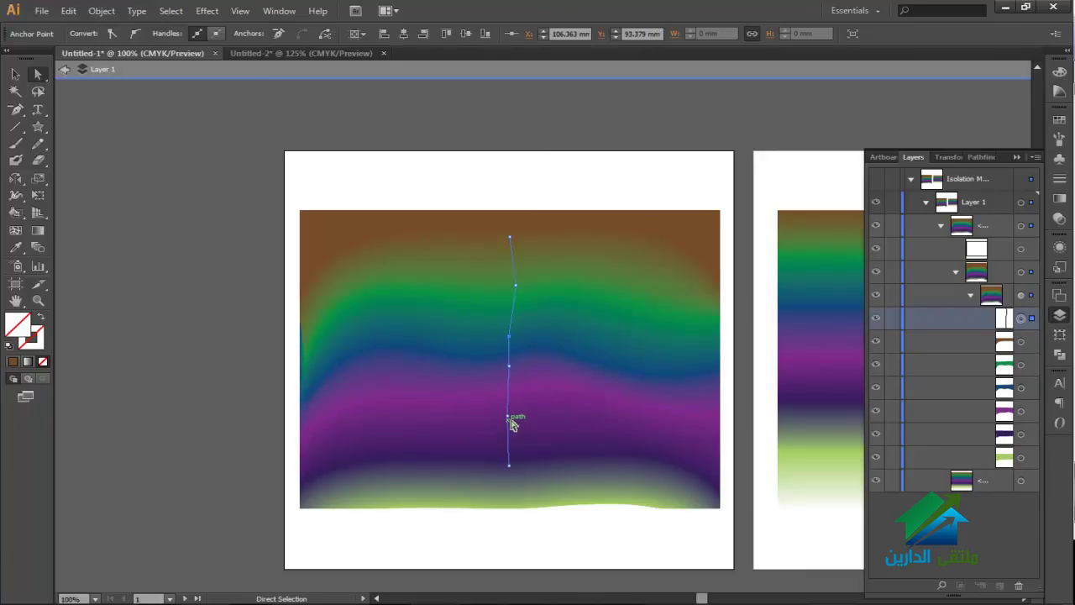
mouse_move(508, 423)
left_mouse_down()
mouse_move(518, 417)
mouse_move(501, 420)
left_mouse_up()
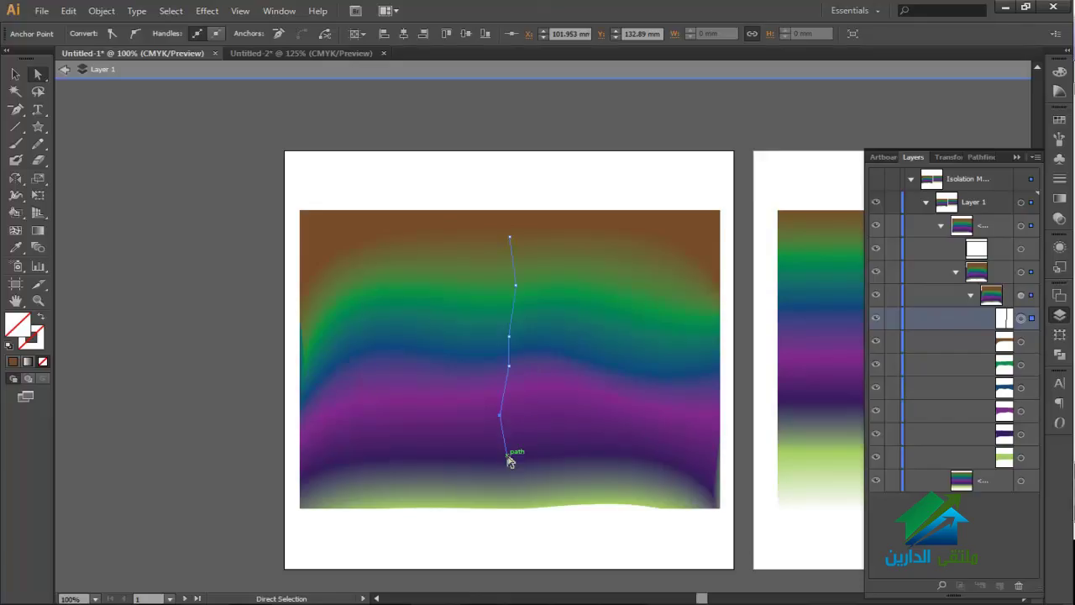
mouse_move(508, 464)
left_mouse_down()
mouse_move(509, 531)
mouse_move(509, 469)
left_mouse_up()
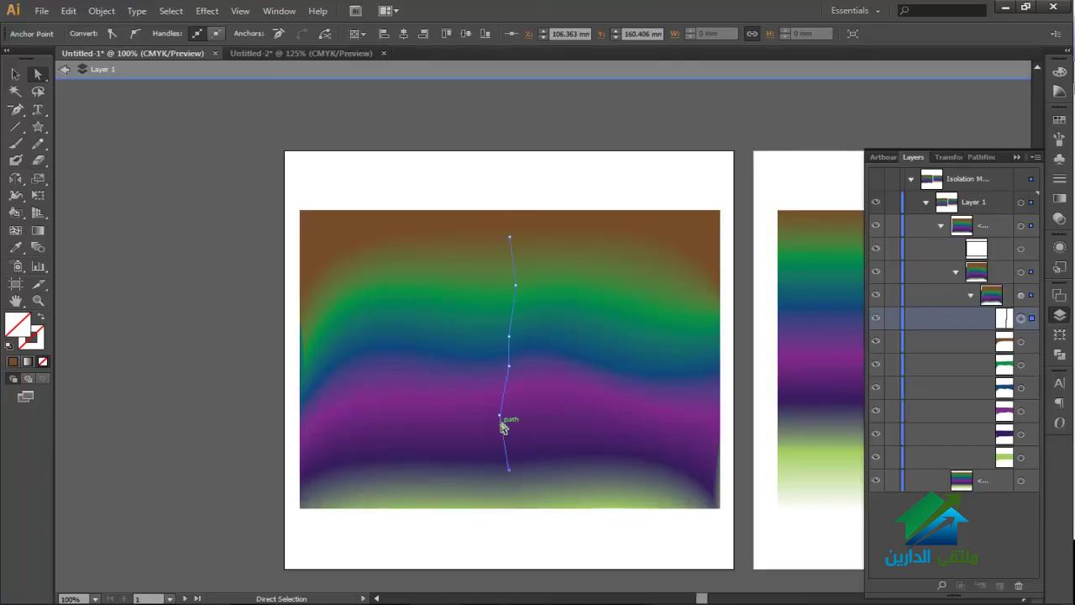
left_click_drag(498, 417, 497, 207)
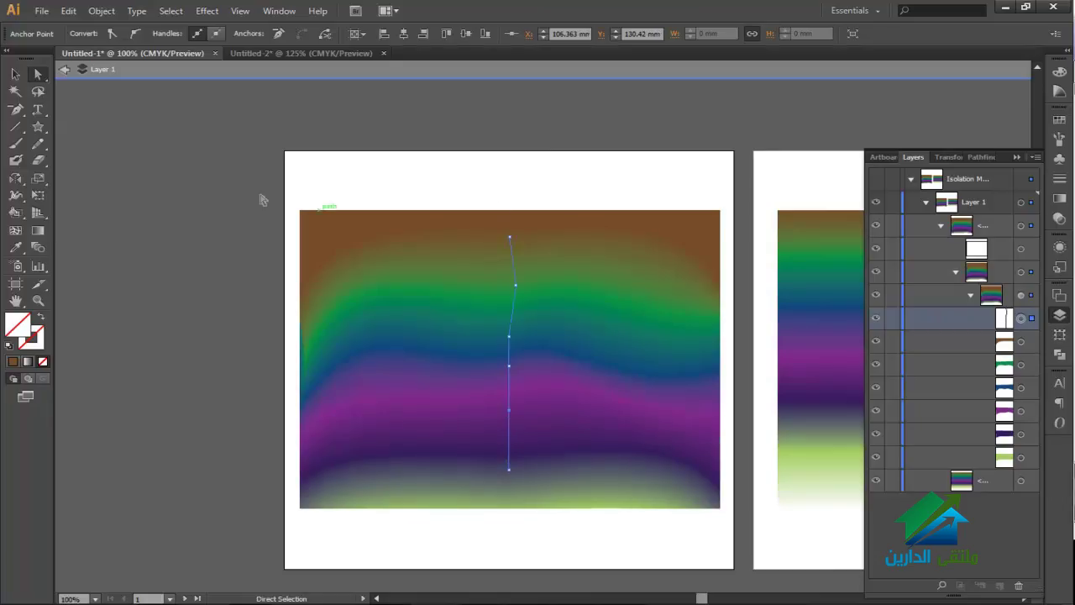
- Use Convert Anchor Point to pull curve handles from the spine's anchors above its bottom end, making the spine wavy
left_click_drag(17, 110, 49, 160)
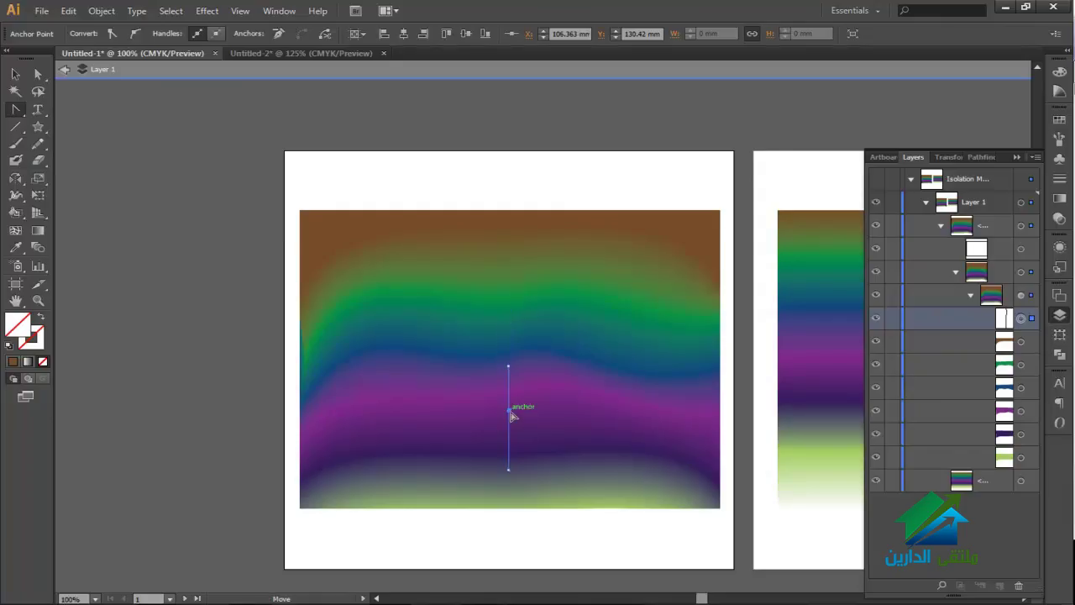
left_click_drag(510, 411, 520, 430)
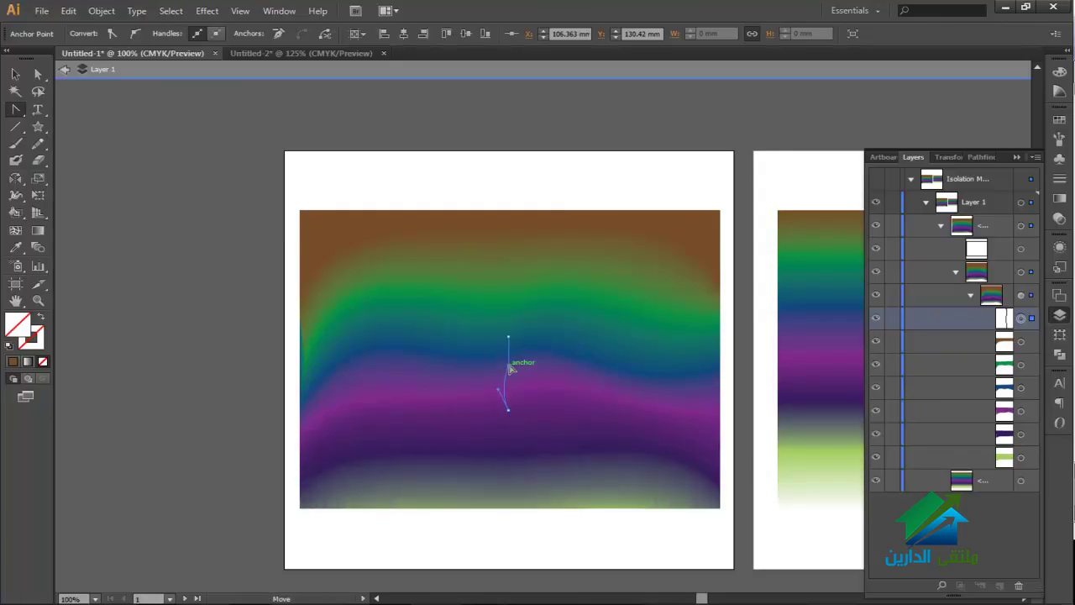
left_click(508, 367)
left_click_drag(514, 340, 523, 357)
left_click(517, 286)
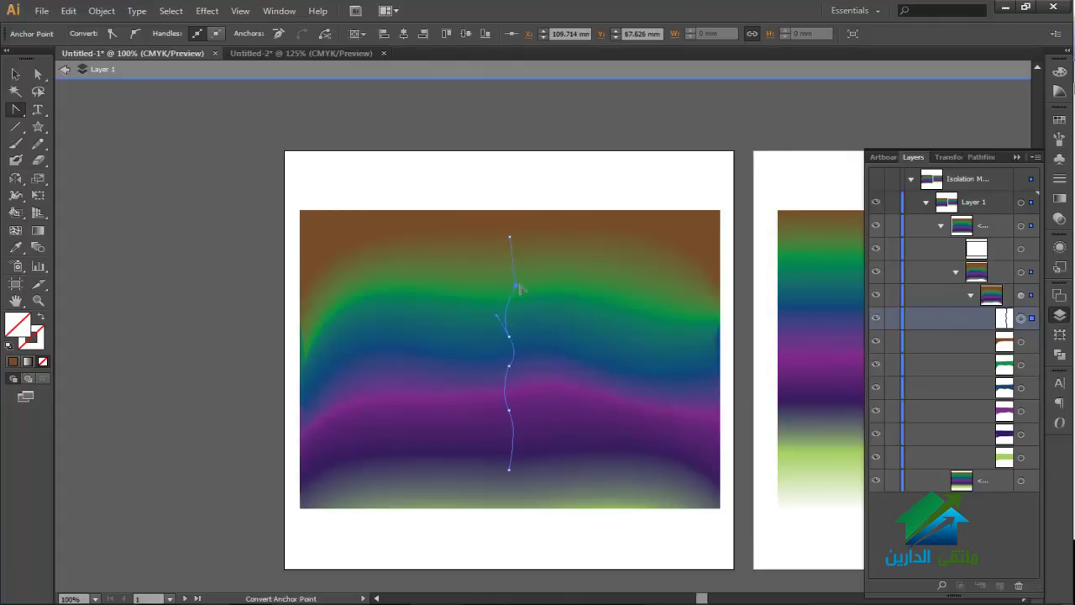
left_click_drag(520, 289, 528, 310)
left_click(512, 239)
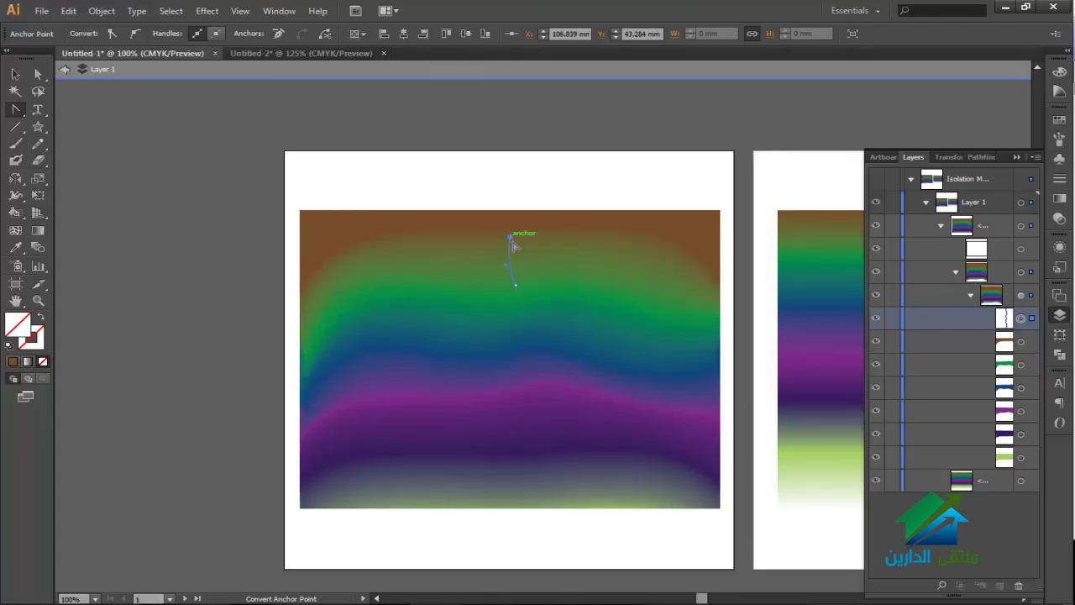
left_click_drag(514, 246, 516, 249)
left_click_drag(596, 313, 596, 313)
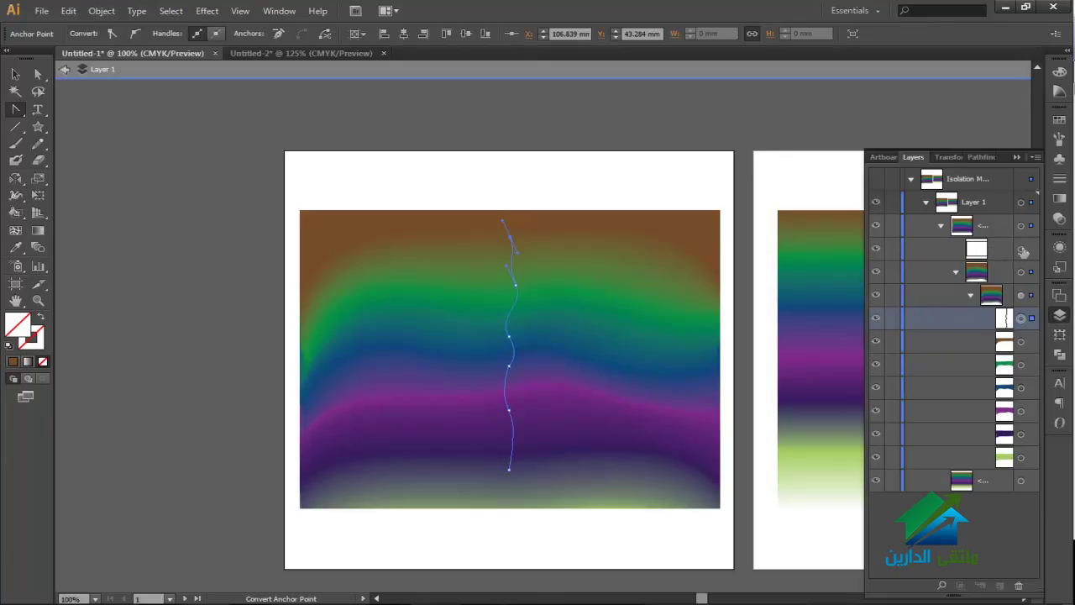
- Delete the clipping rectangle from the wavy blend's clip group and select the unclipped blend
left_click(1021, 248)
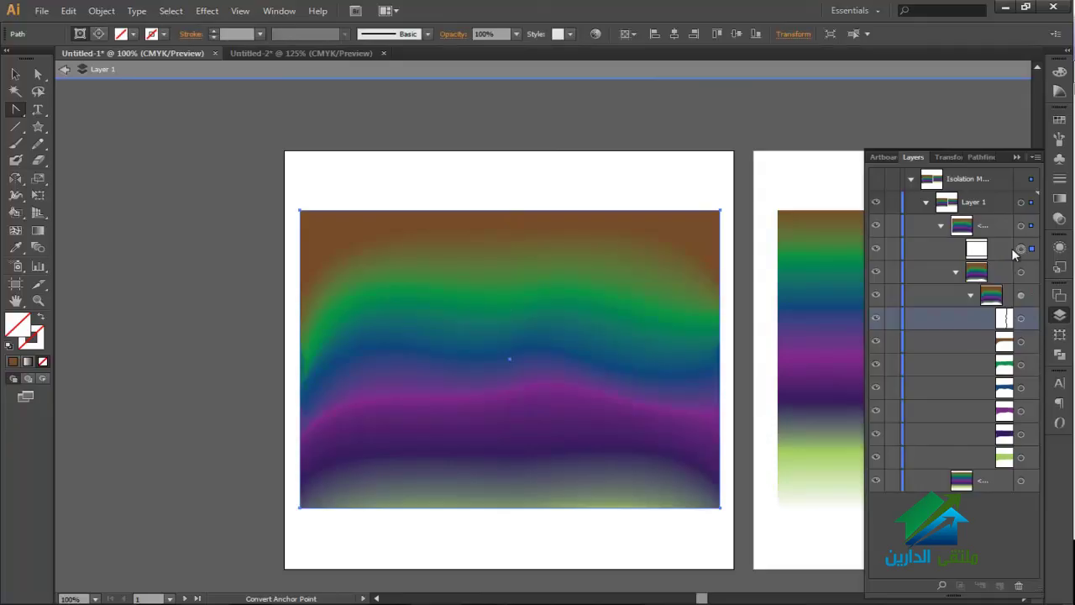
key("Delete")
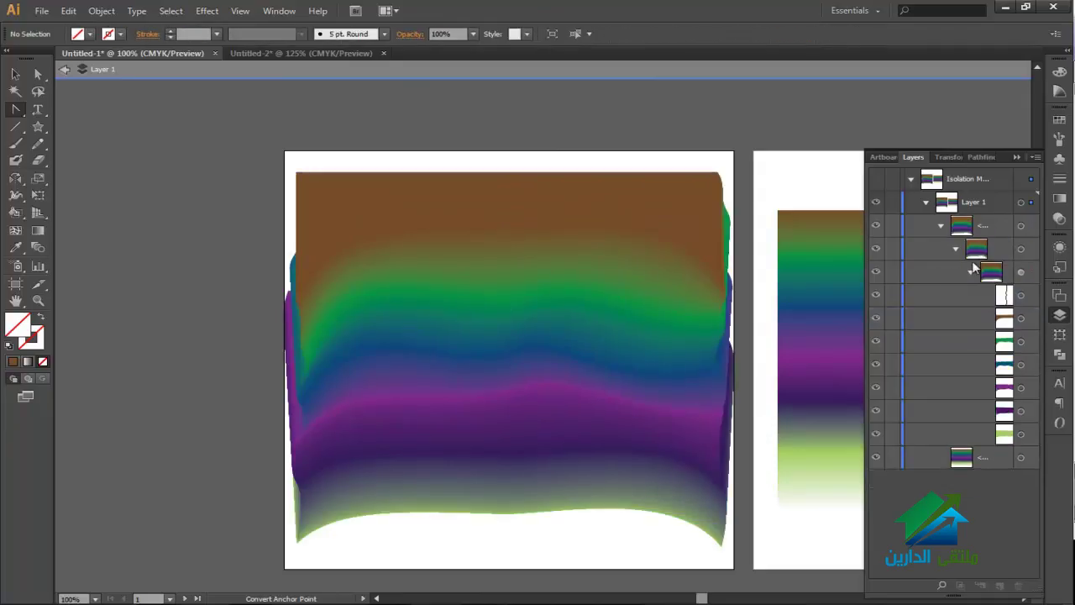
key("v")
left_click(547, 353)
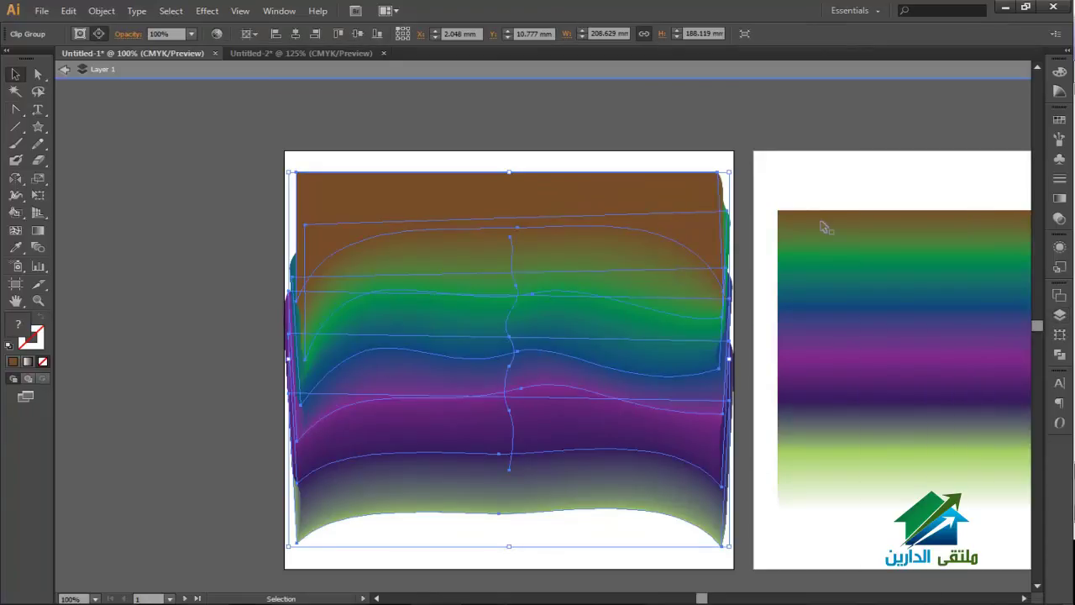
left_click(1017, 157)
- Deselect the unclipped blend and zoom in on its upper right edge to examine how the brown, green and blue shapes overlap
left_click_drag(663, 393, 434, 380)
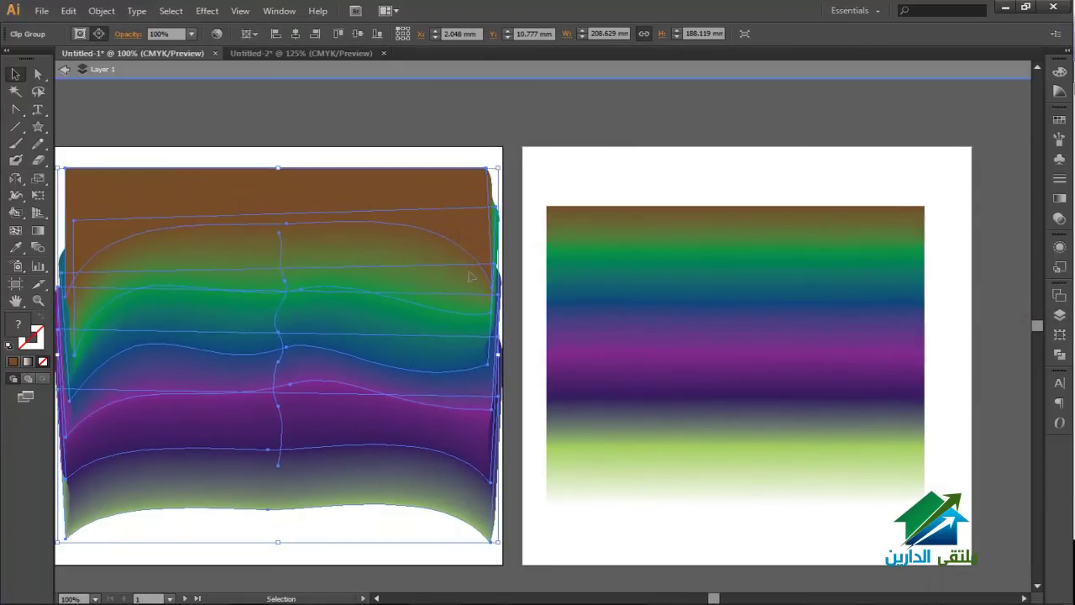
left_click(474, 158)
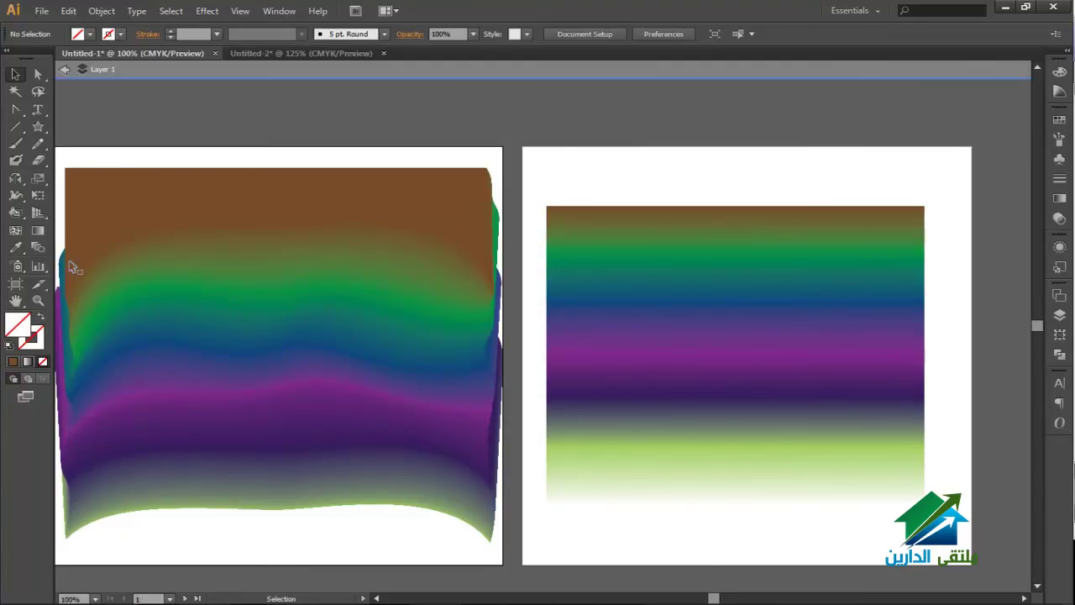
key("ctrl+space")
left_click_drag(478, 159, 520, 273)
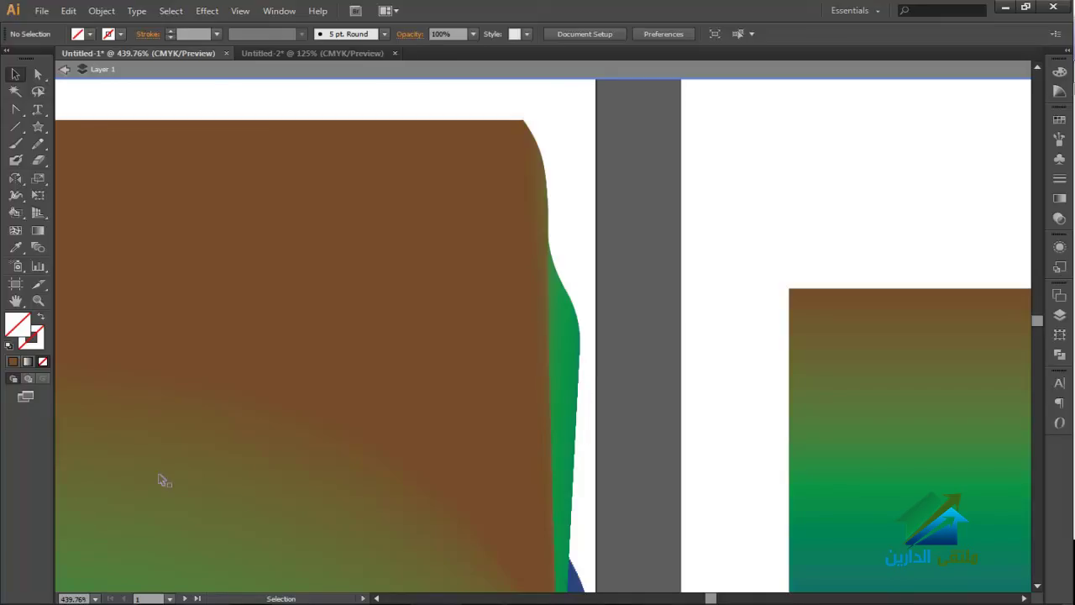
key("z")
left_click_drag(514, 342, 603, 487)
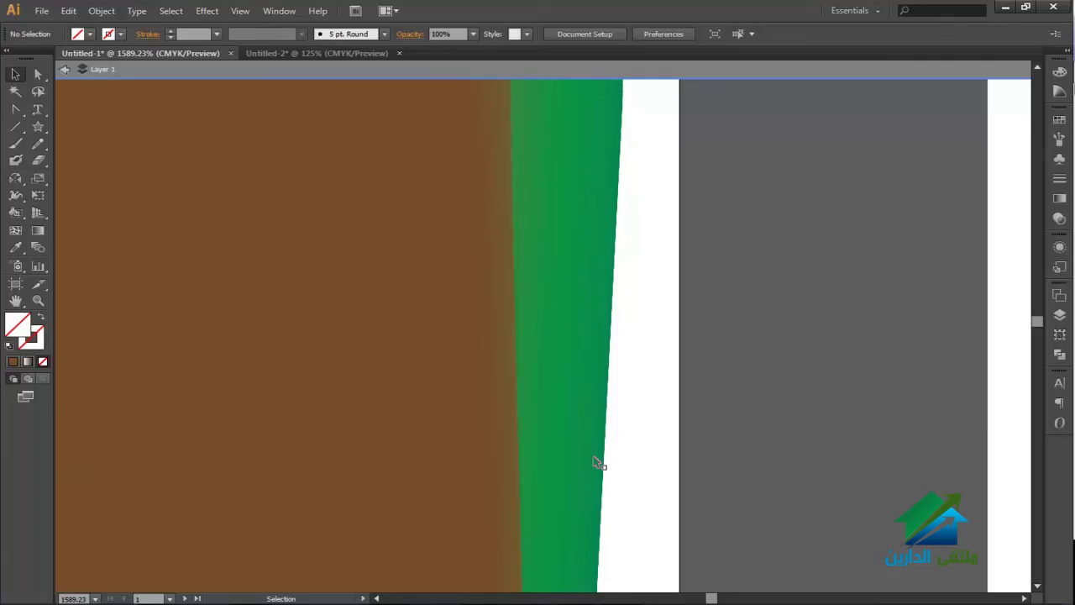
key("ctrl+minus")
key("ctrl+minus")
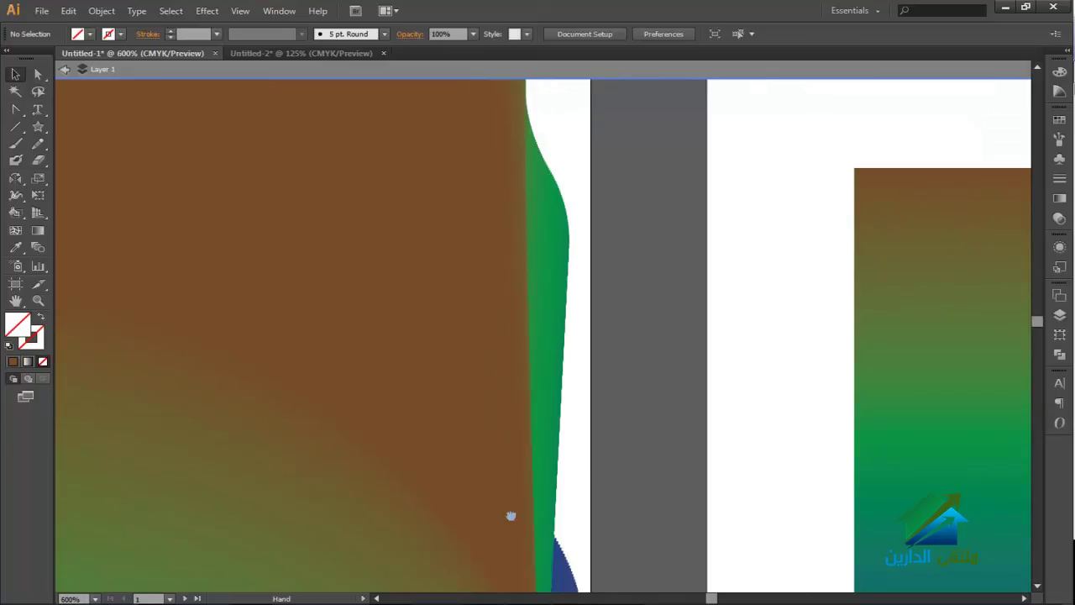
left_click_drag(510, 511, 509, 428)
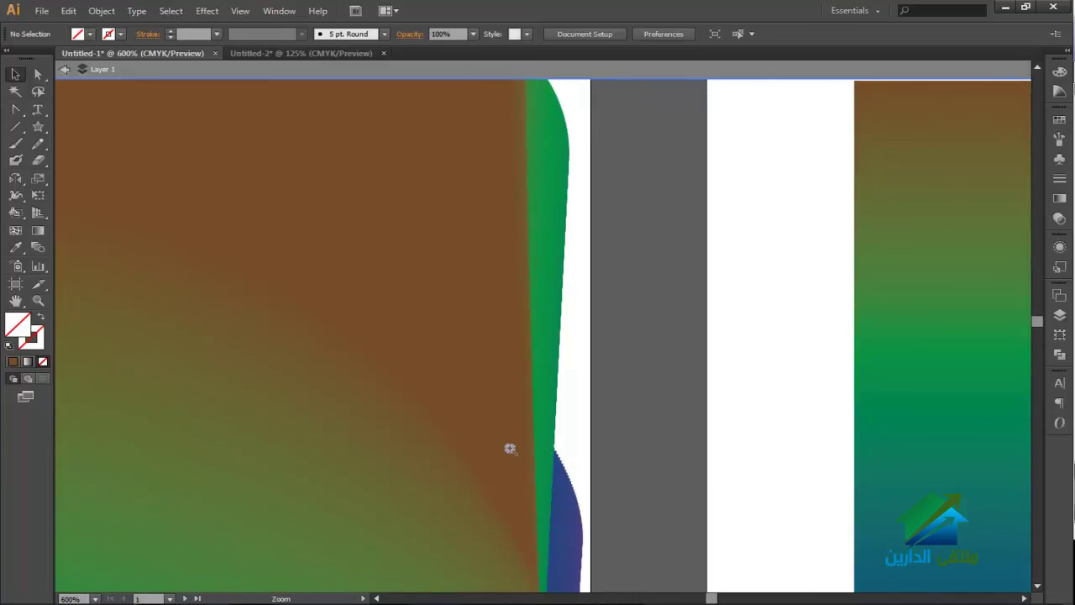
left_click_drag(362, 403, 643, 588)
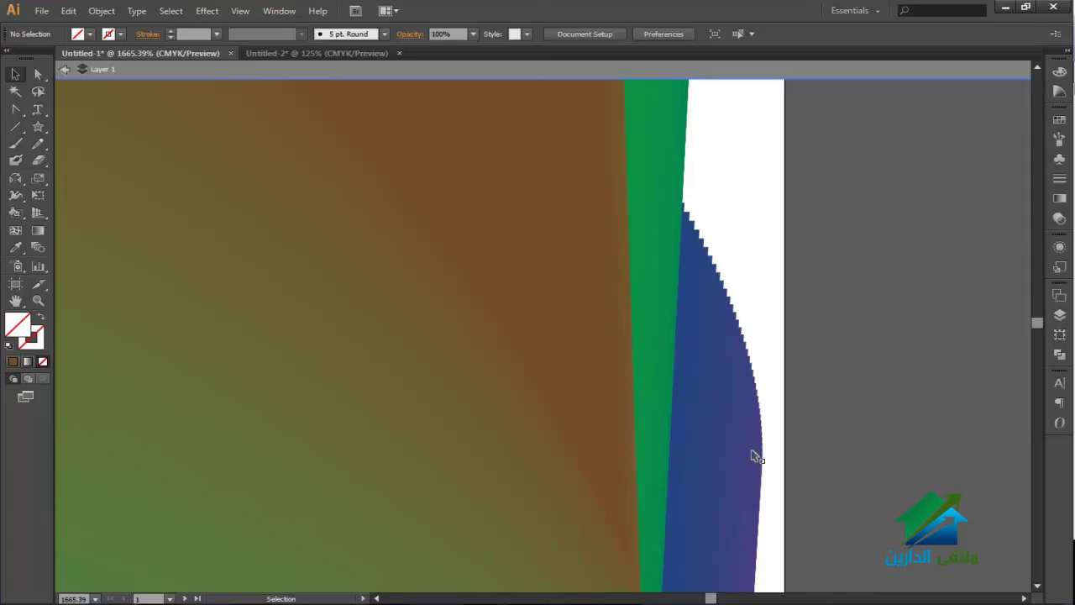
key("ctrl+minus")
key("ctrl+minus")
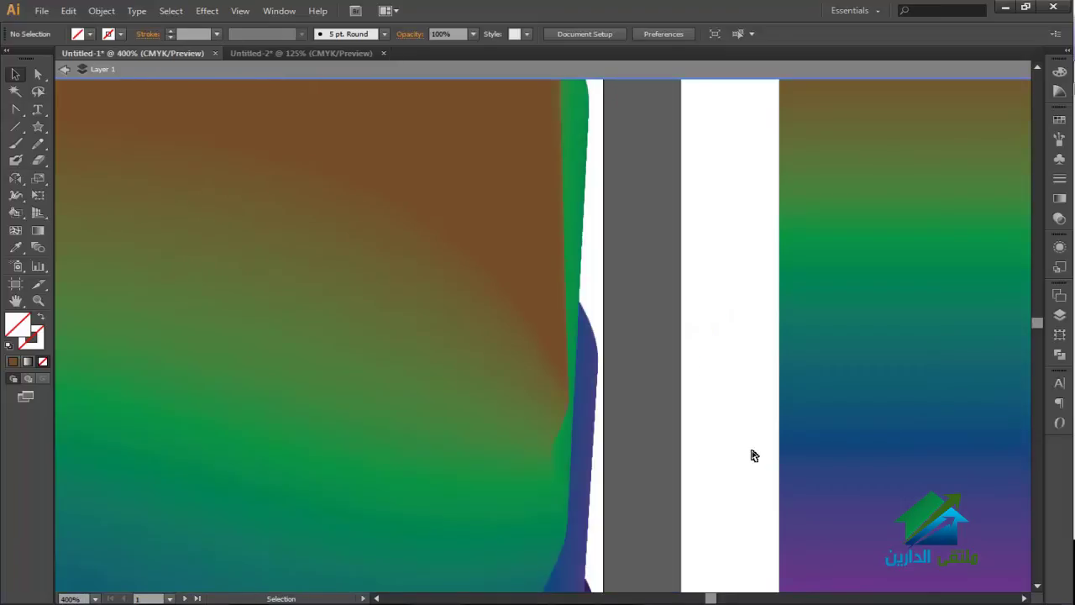
- Copy the straight gradient rectangle from the second artboard and paste it in the same place on the first artboard, over the wavy blend
key("ctrl+minus")
key("ctrl+0")
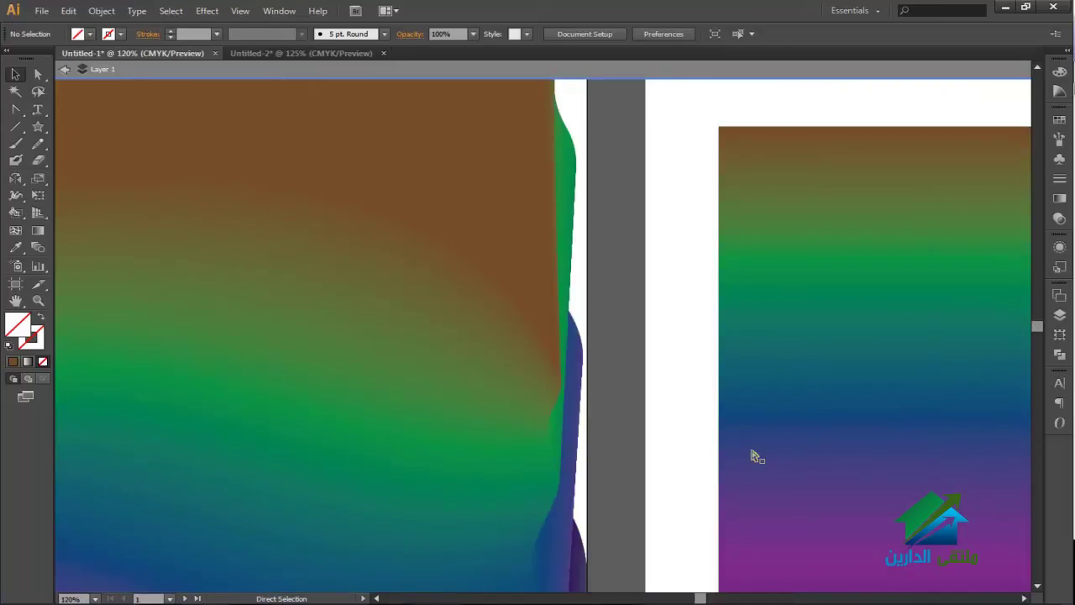
key("ctrl+0")
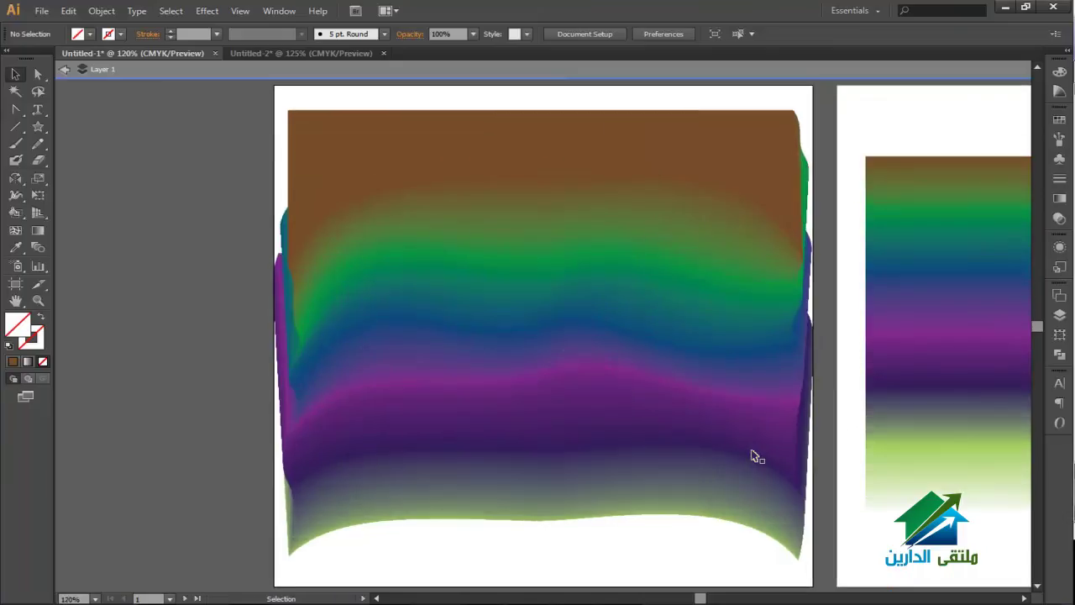
left_click_drag(555, 340, 246, 312)
left_click_drag(272, 202, 489, 239)
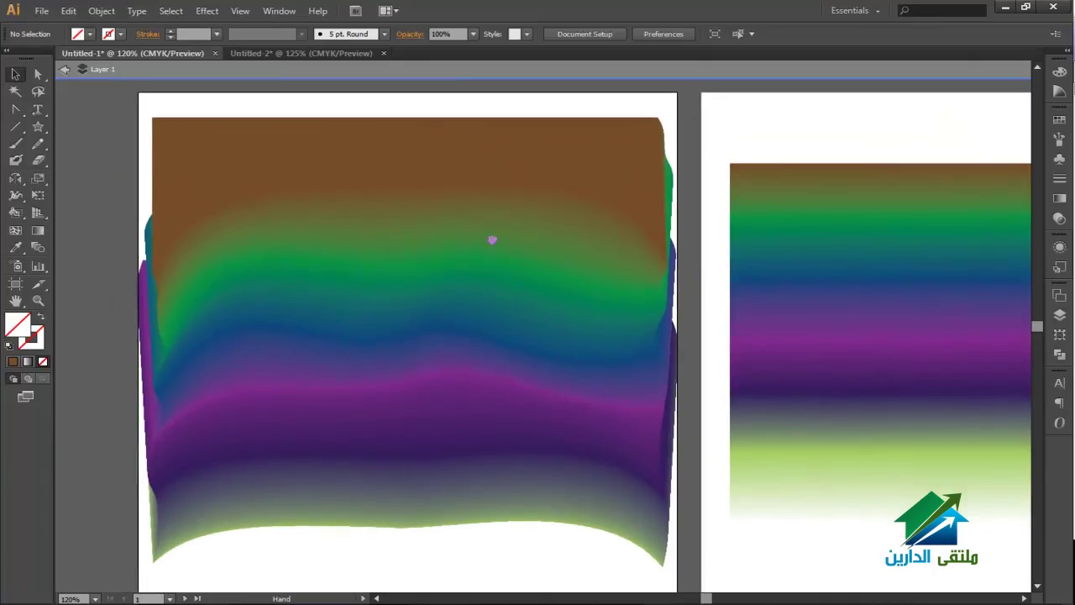
left_click(731, 203)
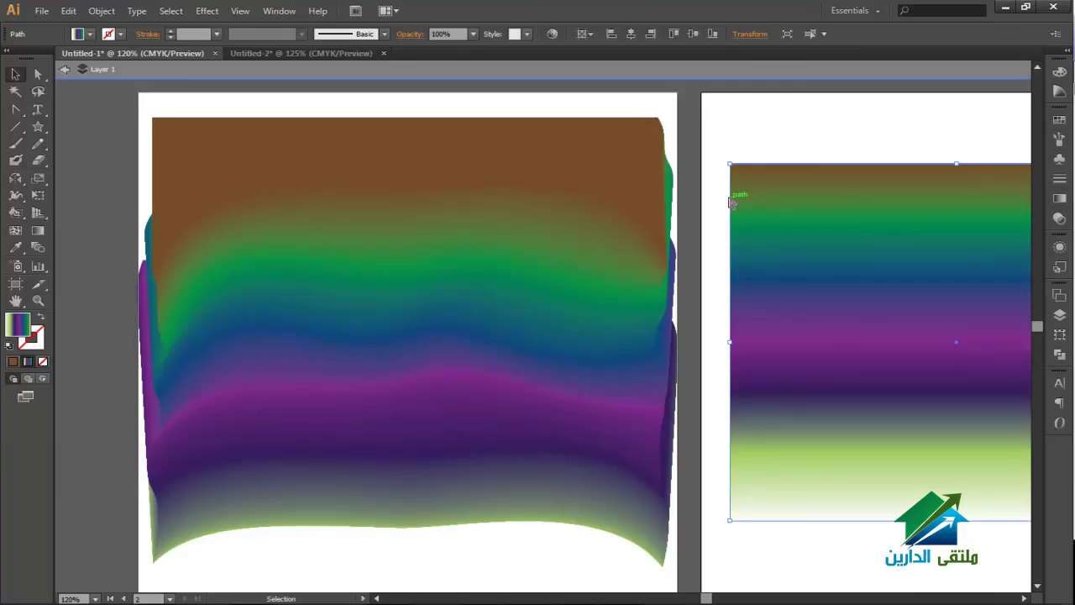
key("a")
key("v")
left_click(566, 164)
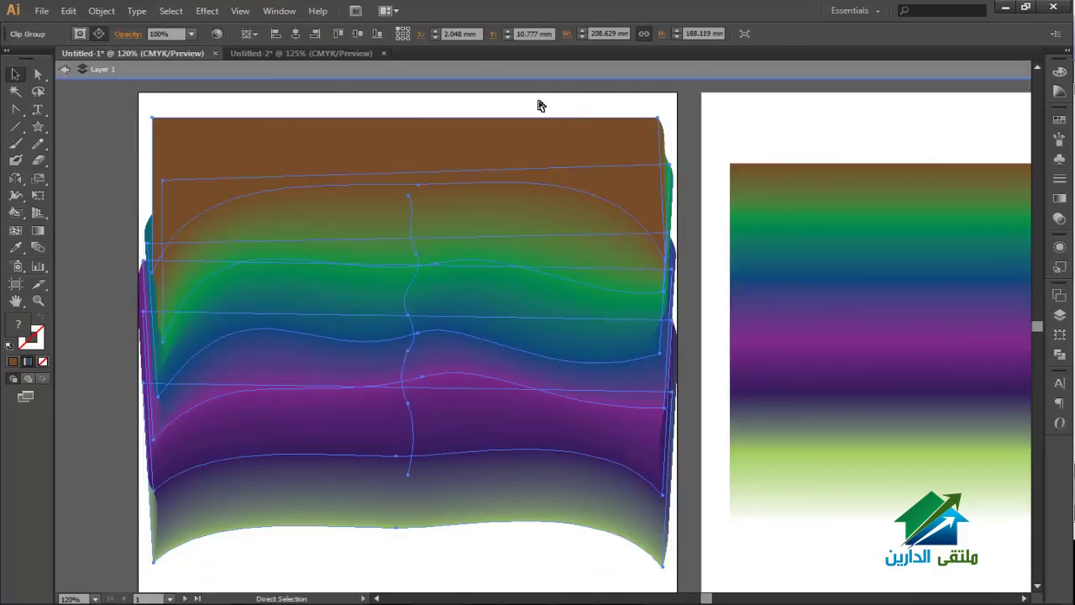
key("ctrl+shift+v")
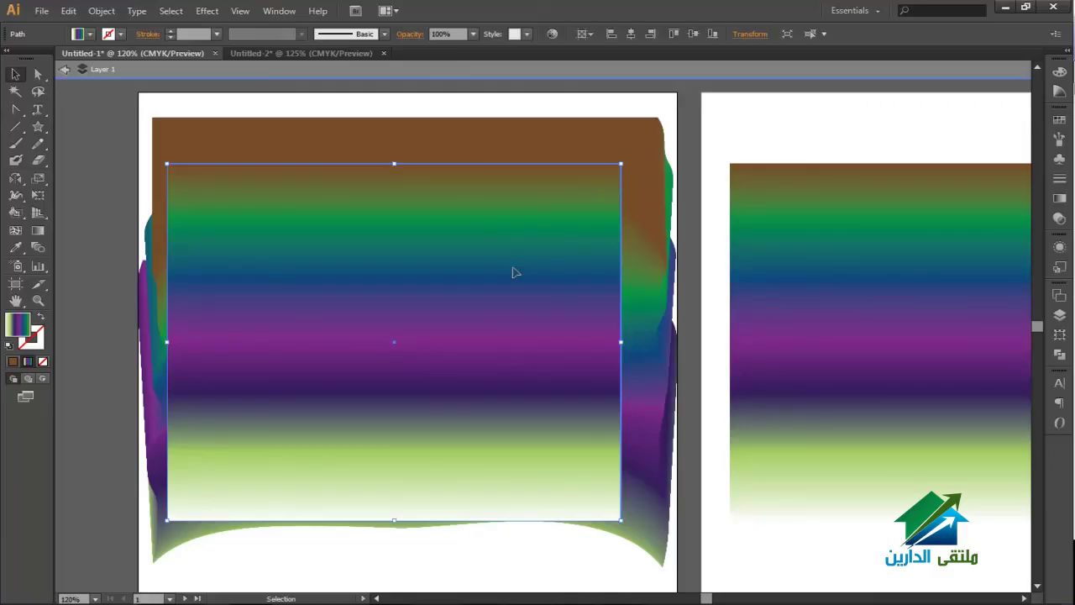
- Select the pasted rectangle together with the wavy blend and make a clipping mask from them
key("space")
left_click_drag(379, 291, 446, 295)
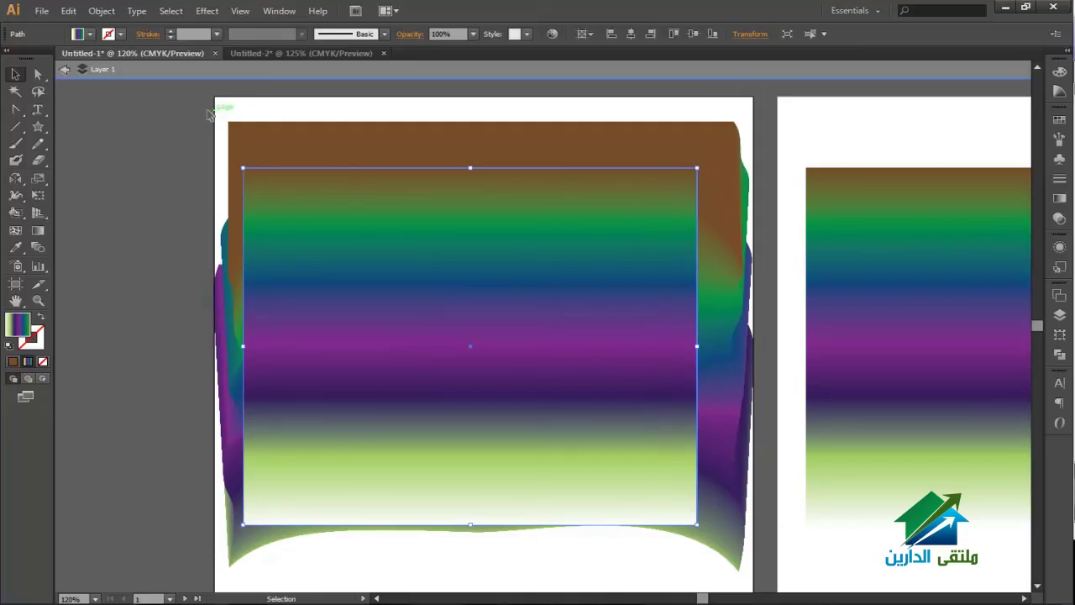
left_click_drag(225, 108, 315, 556)
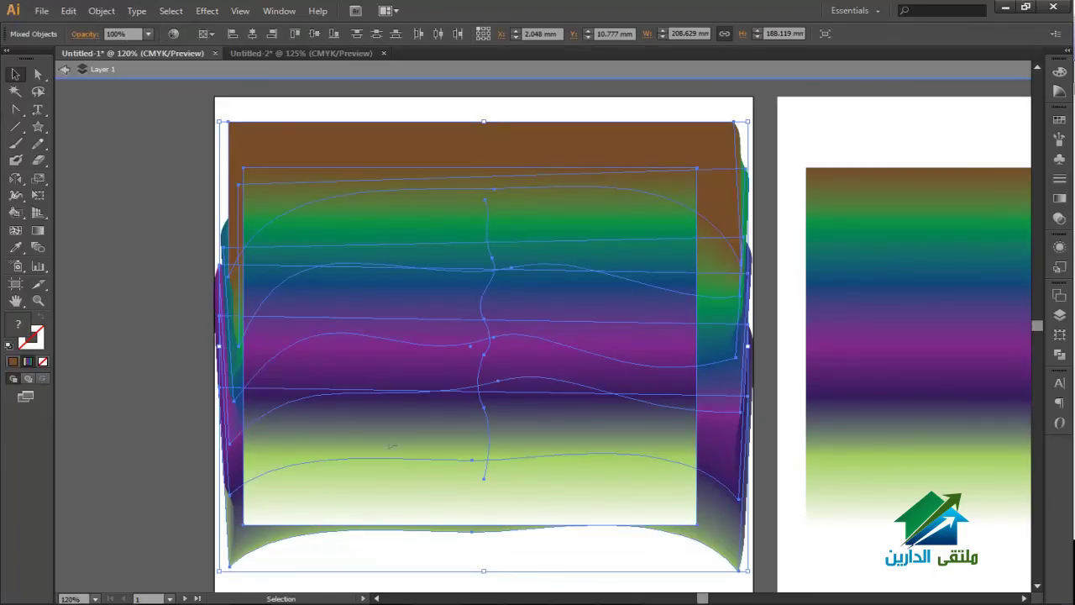
left_click(99, 11)
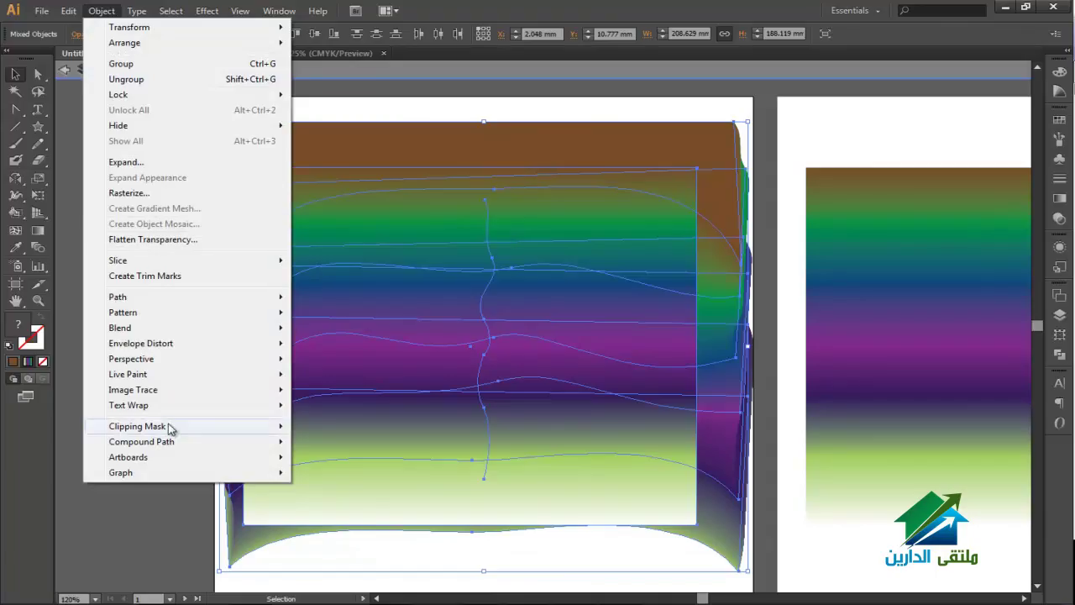
mouse_move(169, 431)
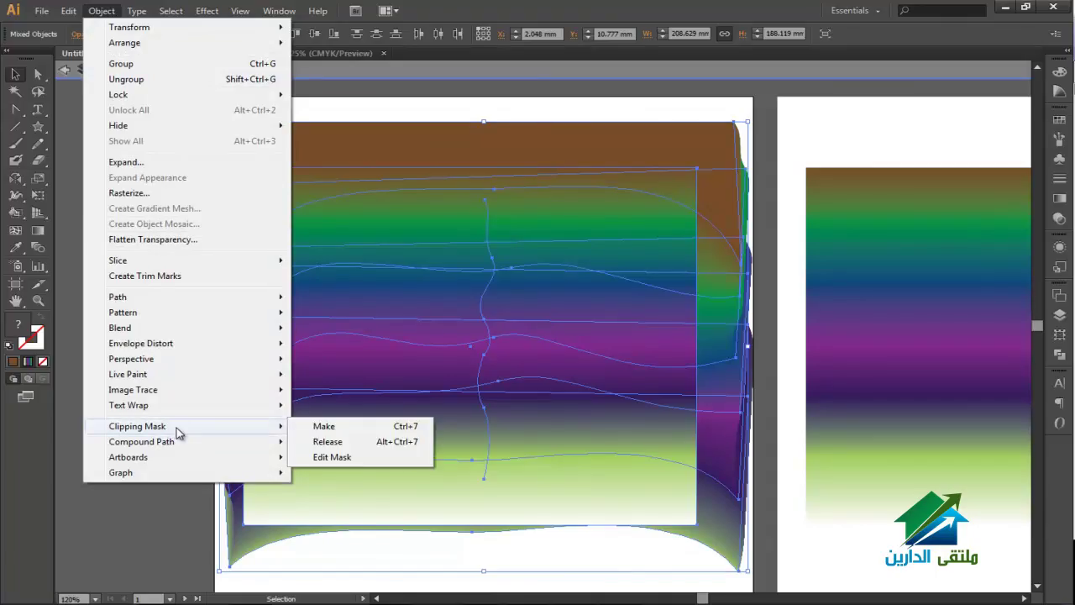
left_click(315, 426)
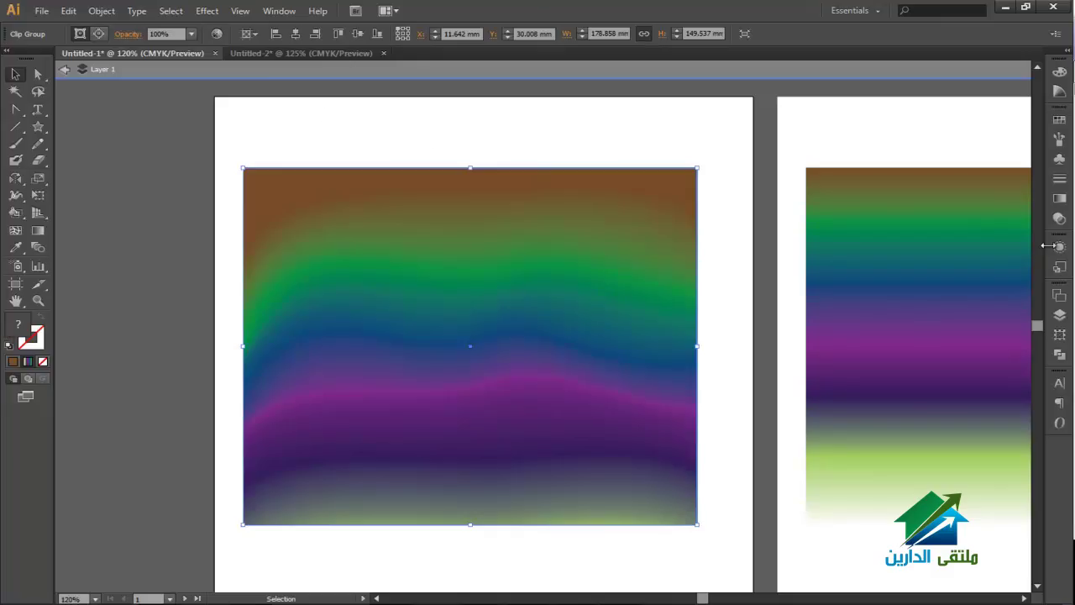
- Show the clip group's nested contents down to the blend's paths in the layer list, wide enough to read their names
left_click(1060, 314)
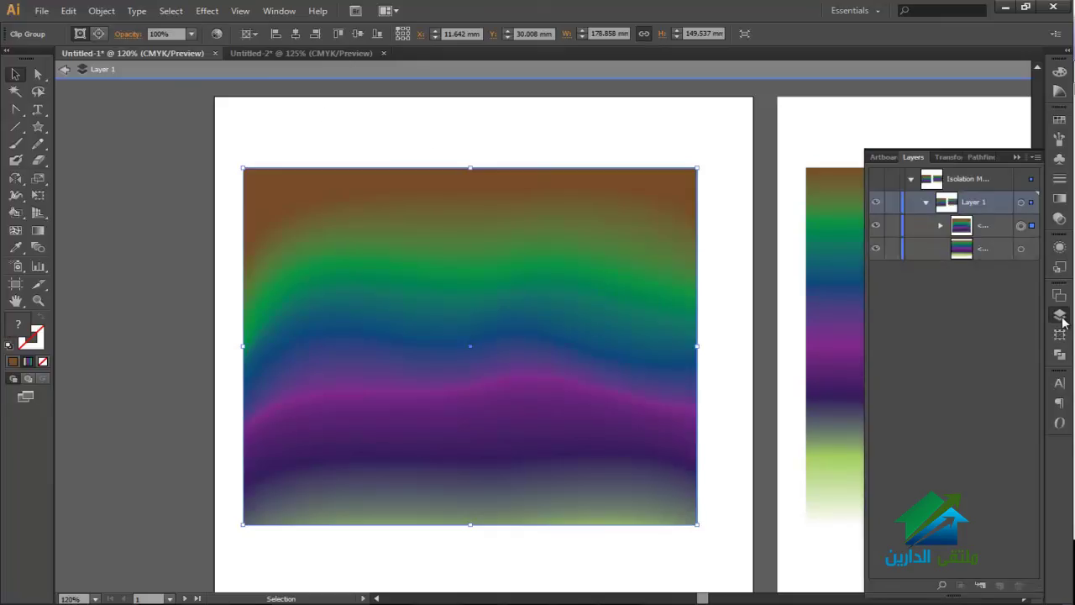
left_click(940, 226)
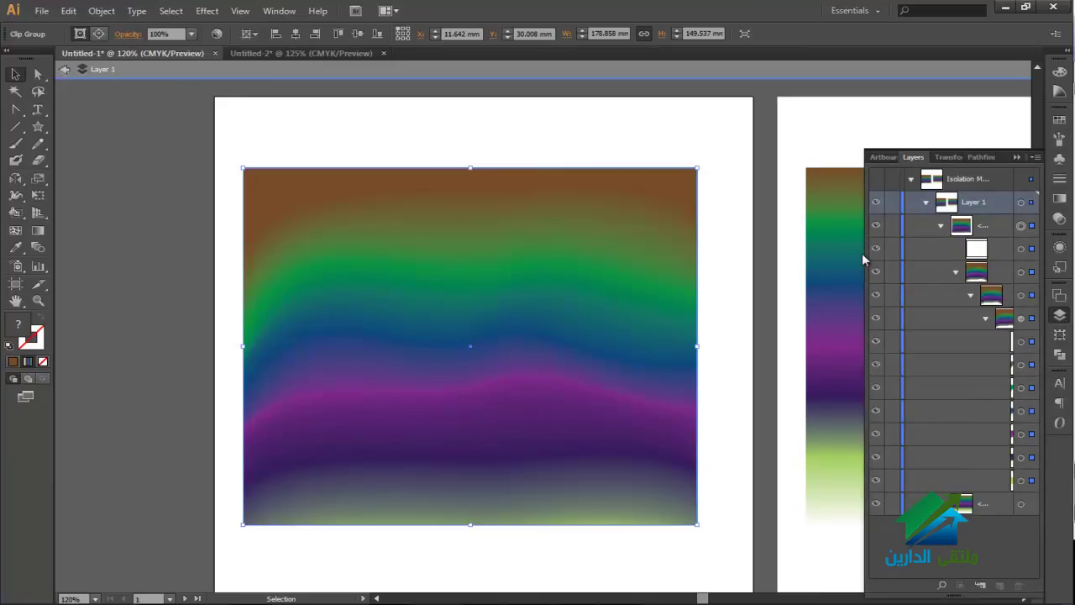
left_click_drag(866, 252, 781, 262)
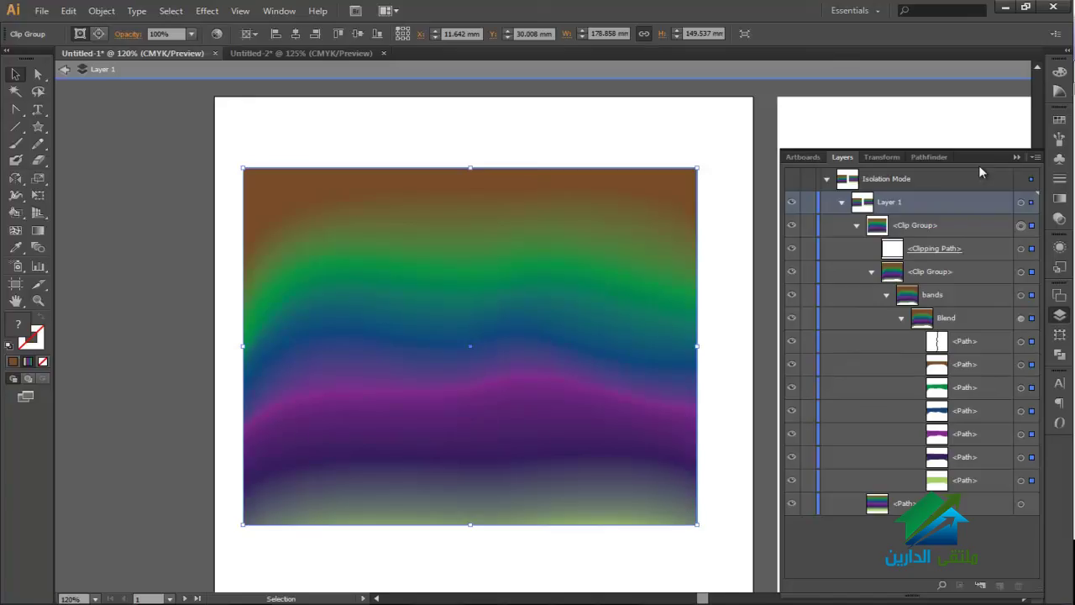
- Set the layer list's row size to 50 pixels, then deselect the clip group and collapse the list
left_click(1030, 160)
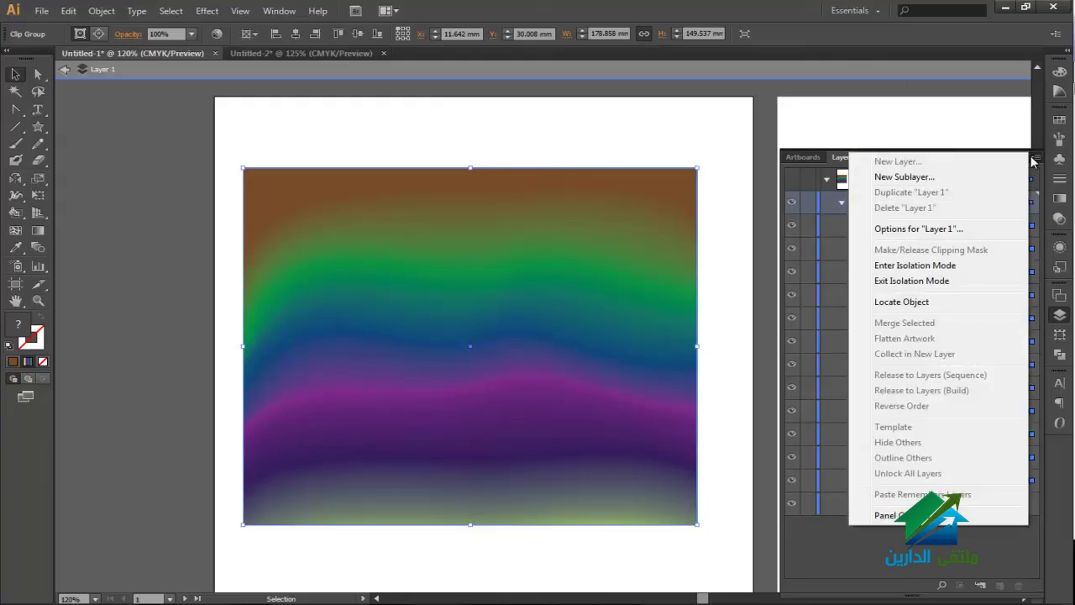
left_click(873, 513)
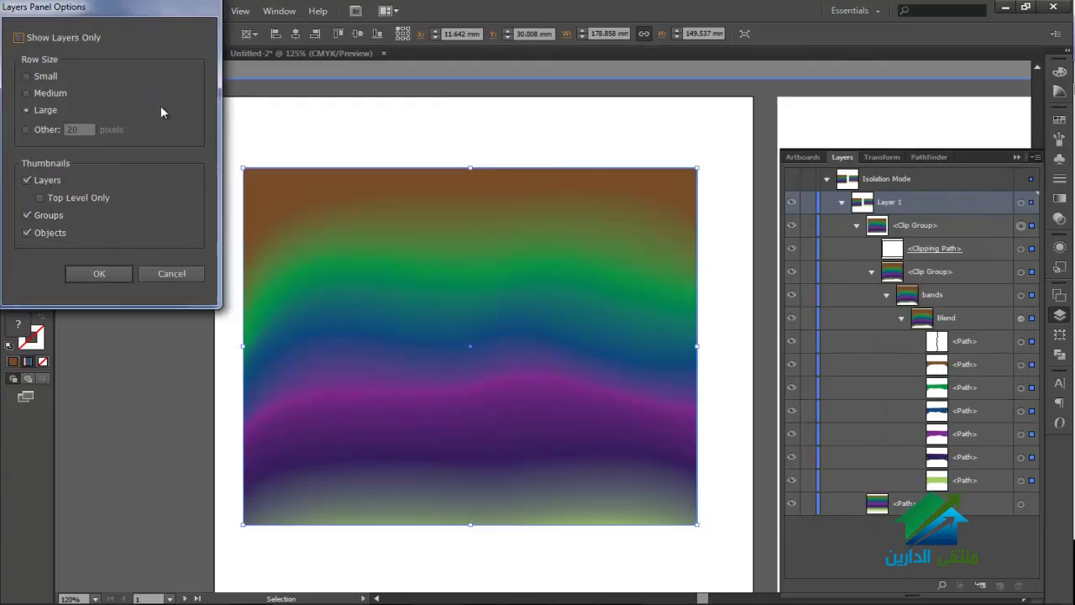
left_click(45, 129)
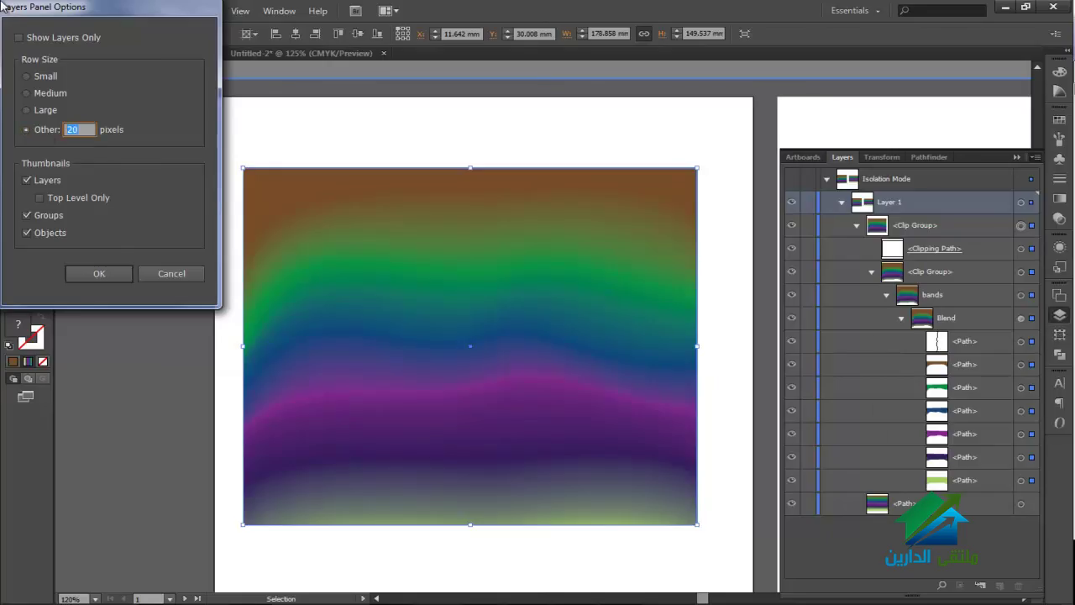
type("50")
key("Return")
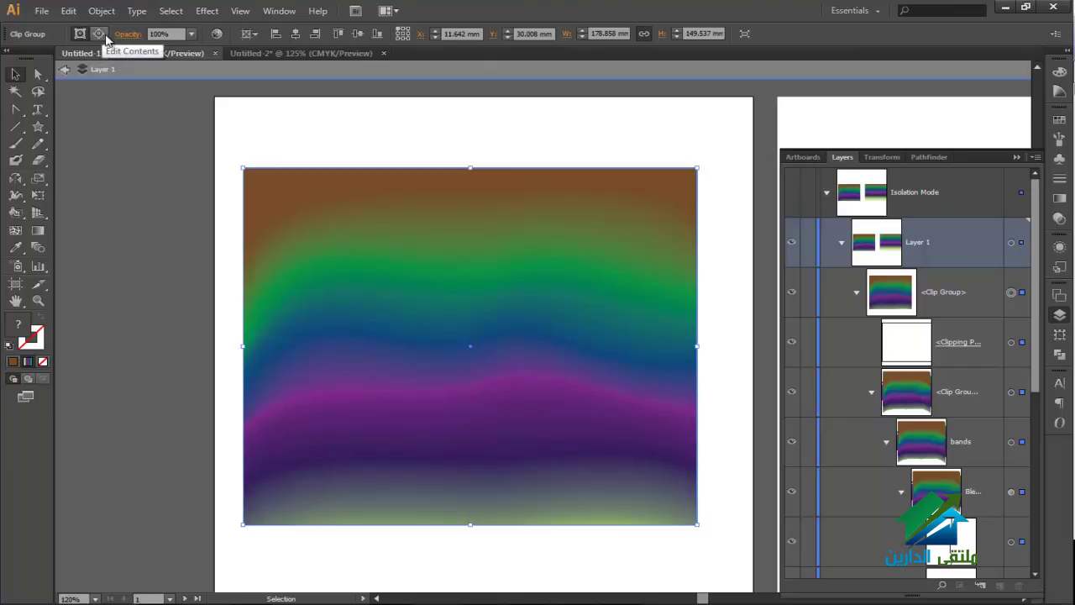
left_click(483, 136)
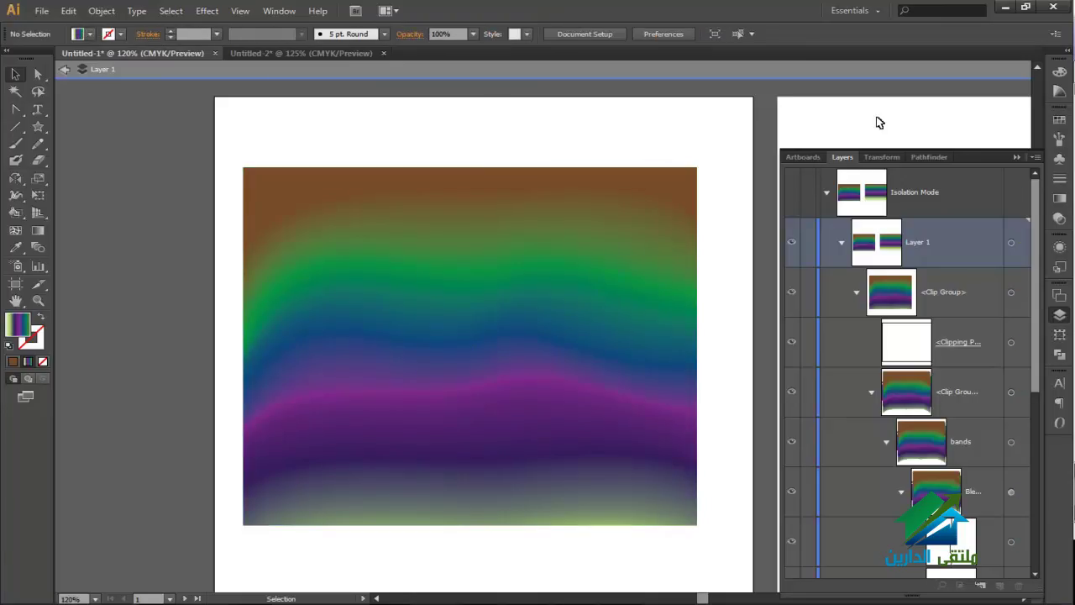
left_click(1017, 157)
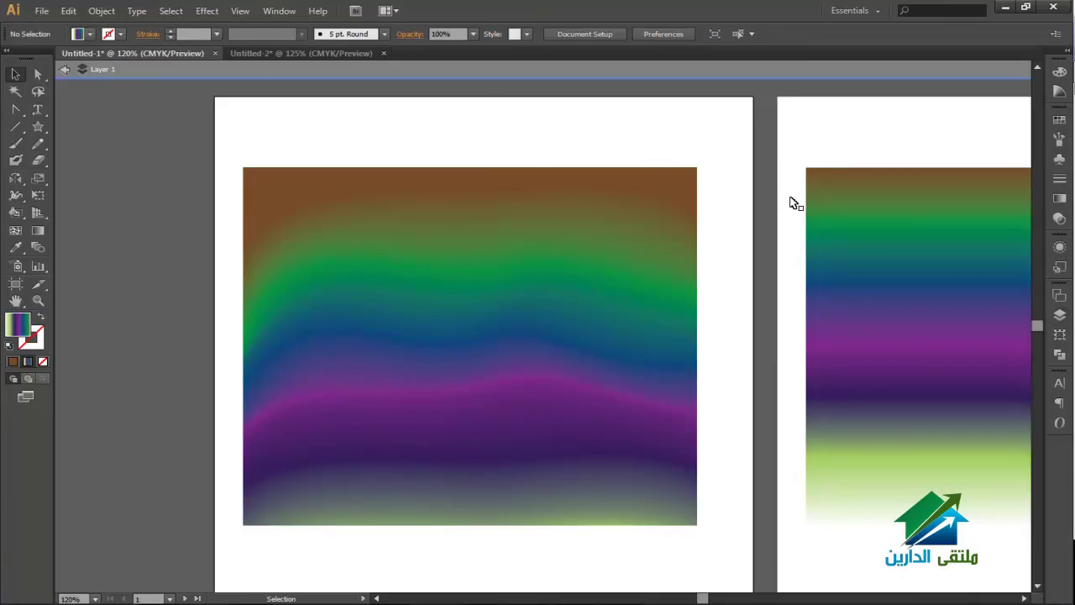
- Try scaling the whole clip group down to about 119 by 107 mm from its upper right corner, and undo the scaling
left_click(824, 218)
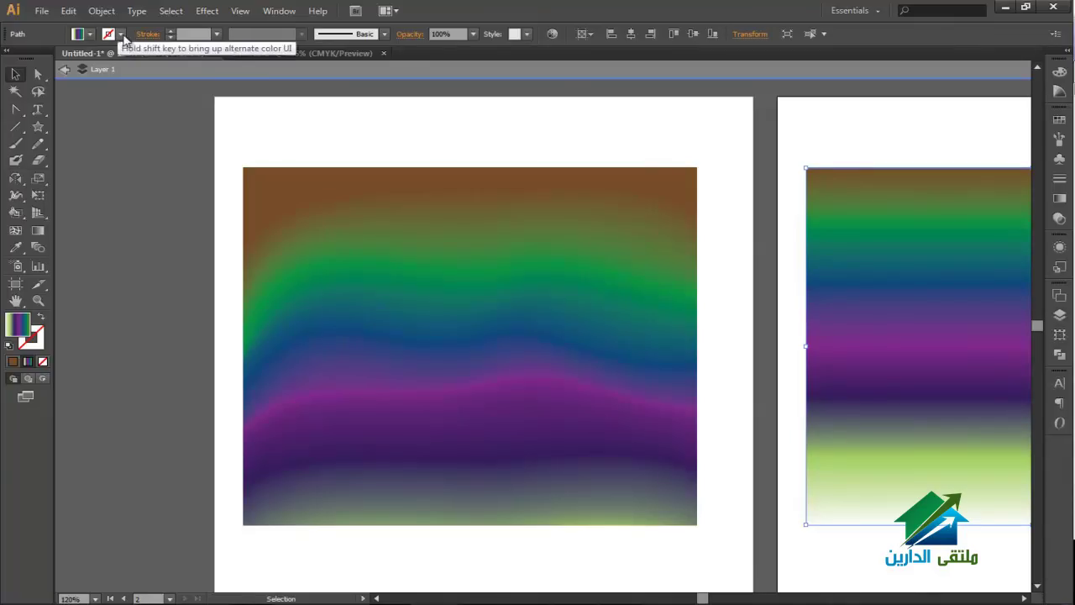
left_click(283, 173)
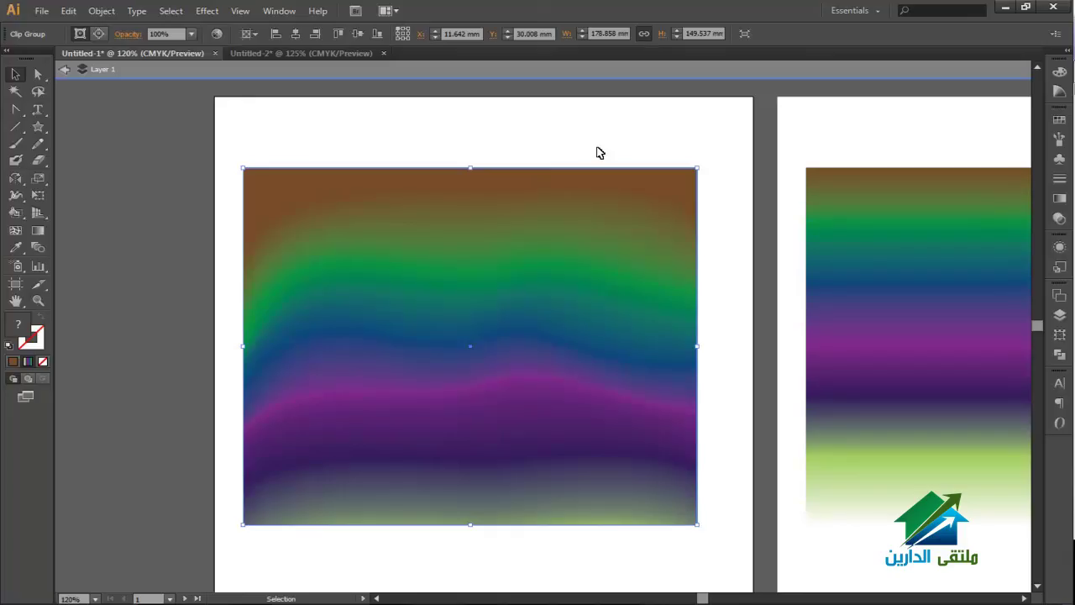
left_click_drag(697, 169, 546, 270)
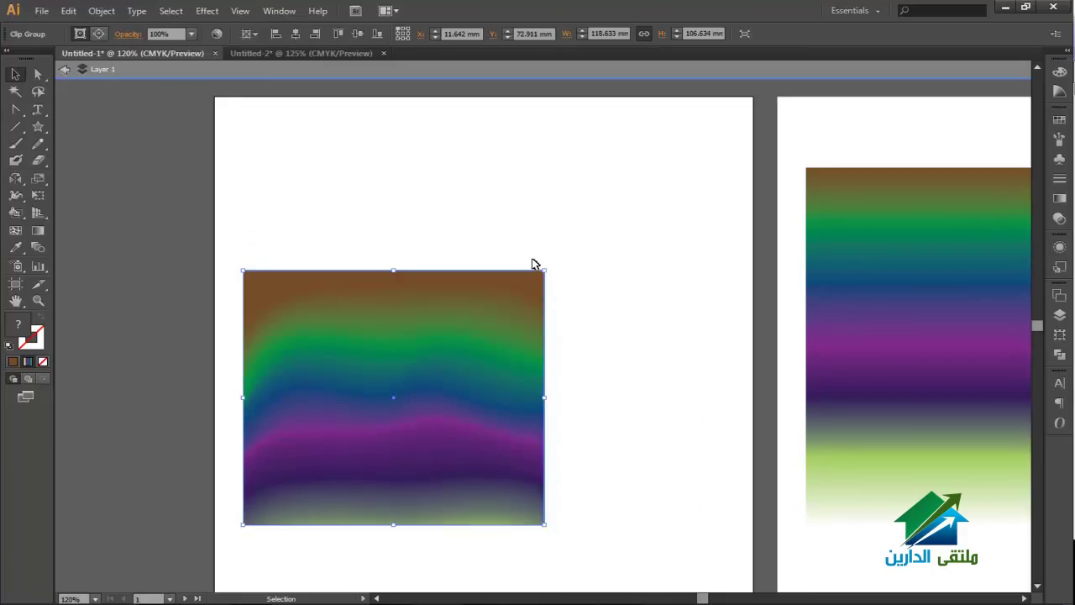
key("ctrl+z")
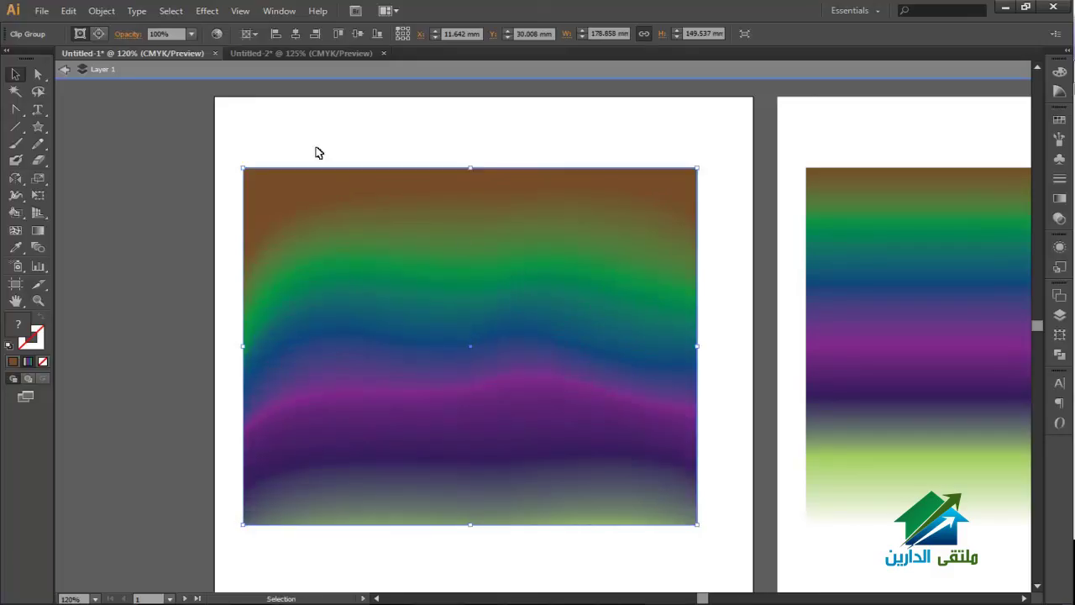
- Edit only the clipping rectangle, shrinking and enlarging it over the blend, and end with its top edge raised and its right edge pulled back inside the blend
left_click(94, 33)
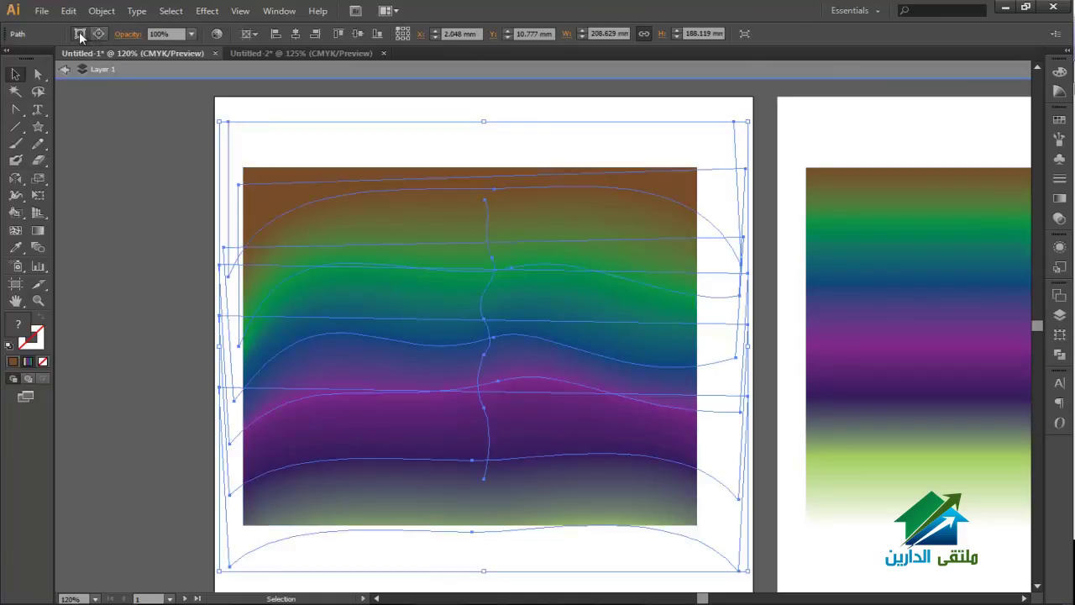
left_click(79, 32)
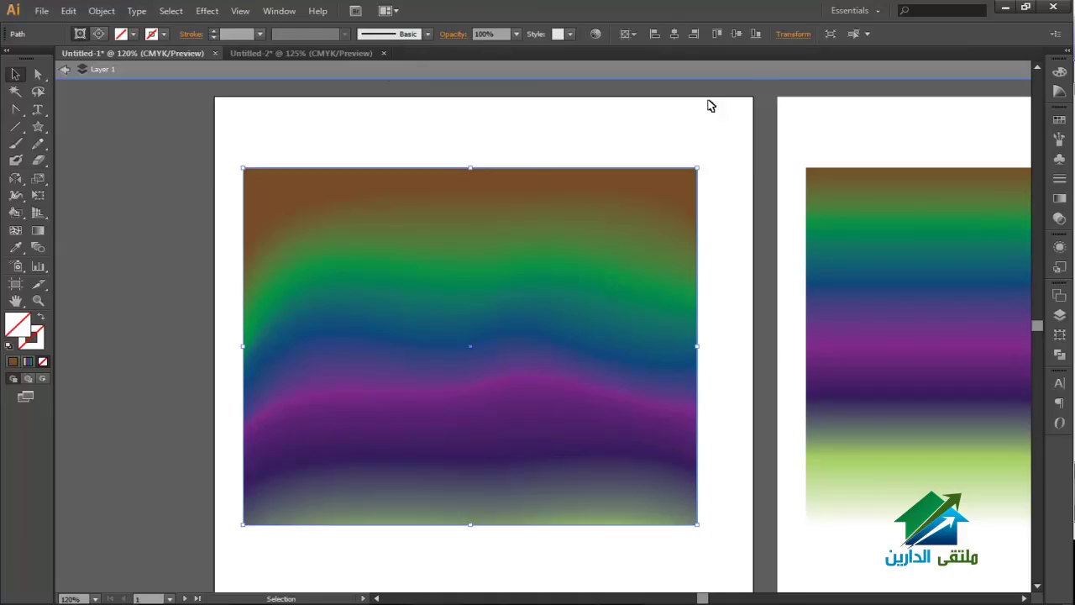
left_click_drag(694, 168, 511, 279)
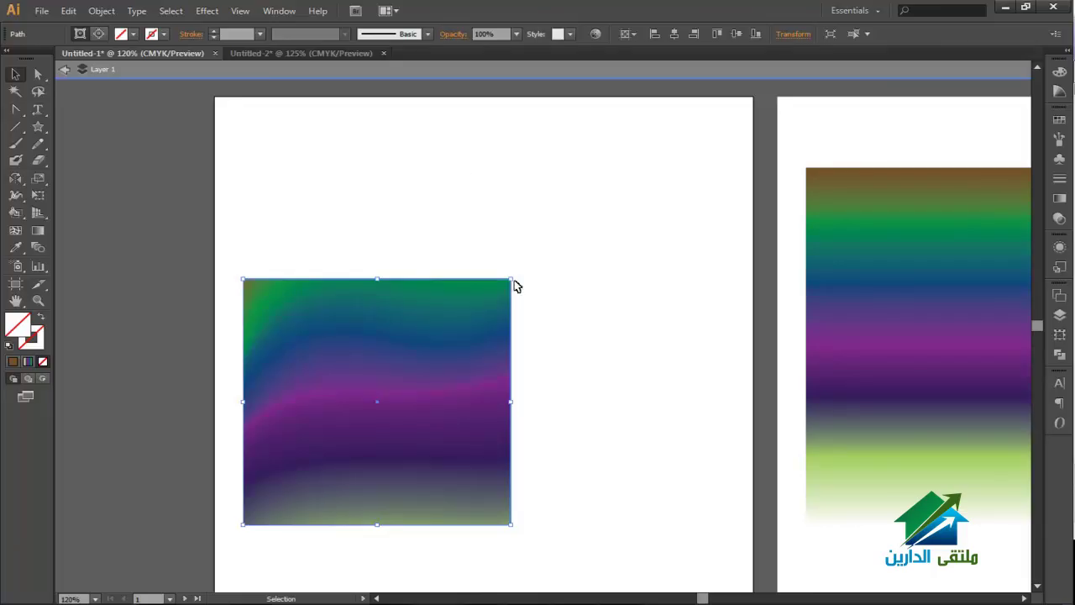
left_click_drag(513, 279, 750, 157)
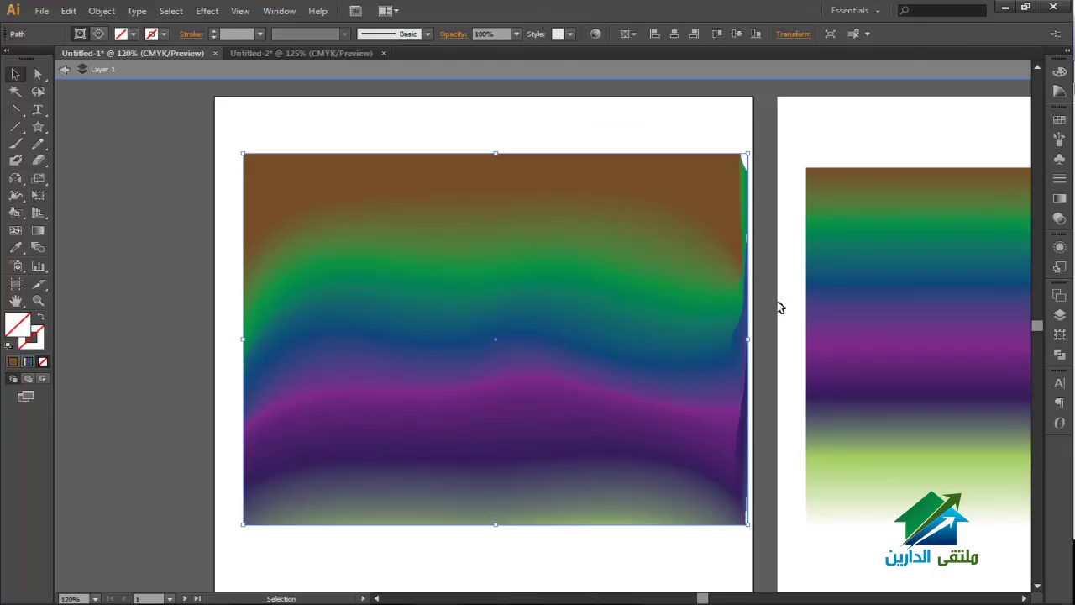
left_click_drag(749, 337, 699, 337)
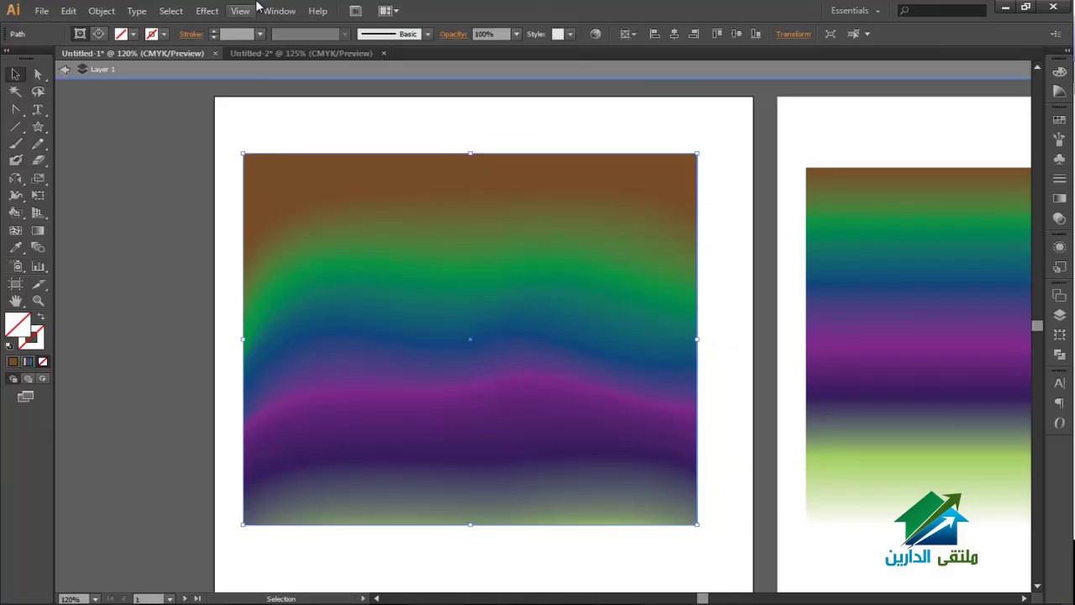
- Edit the clip group's contents, tilting the brown path's middle curve handles slightly and moving the blue path a little lower
left_click(101, 33)
left_click(100, 33)
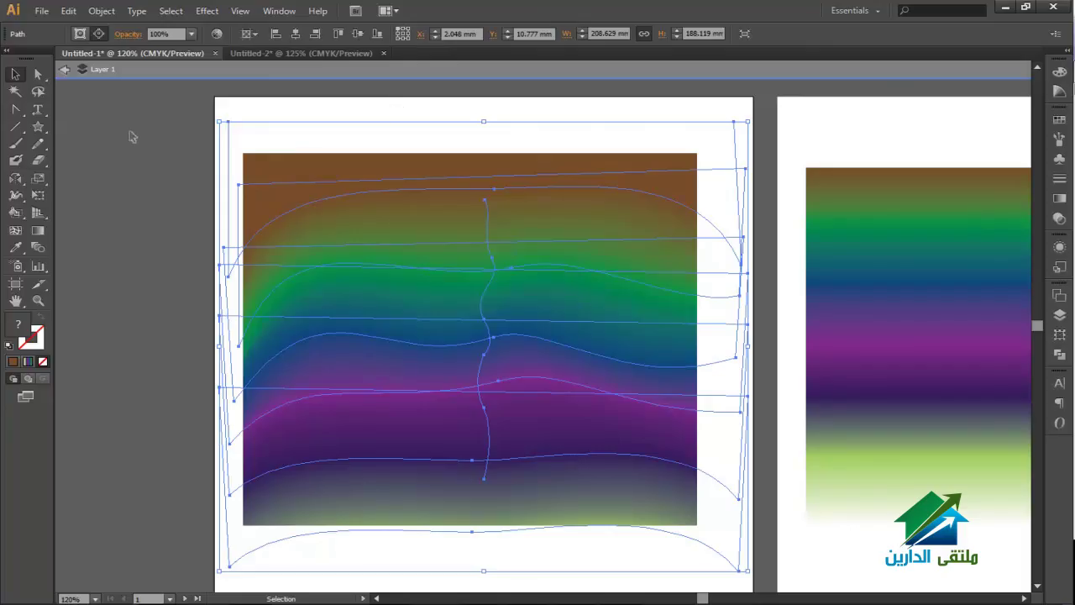
key("a")
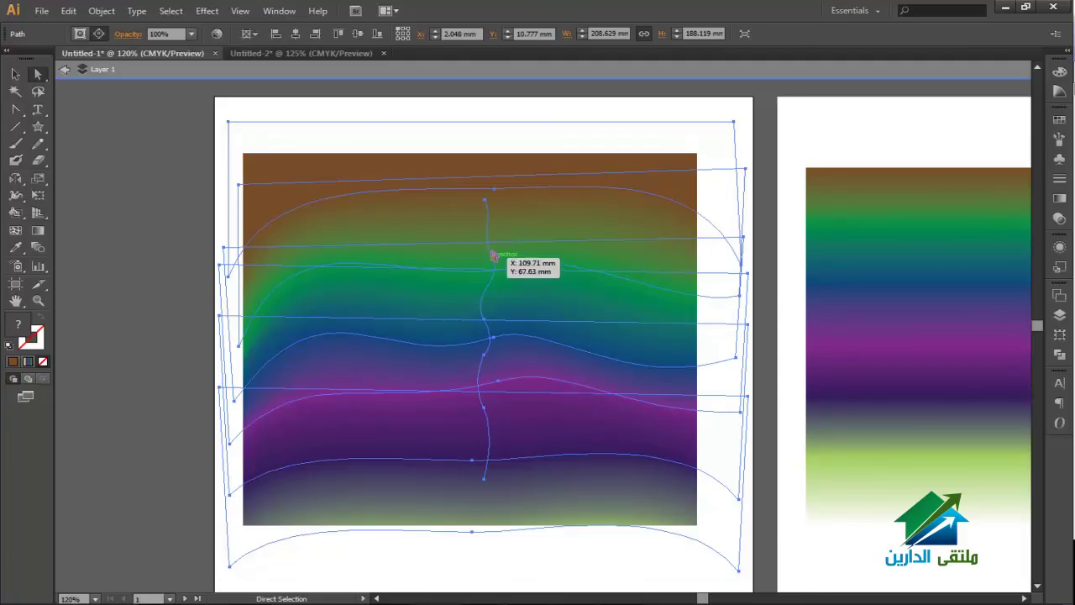
left_click(495, 191)
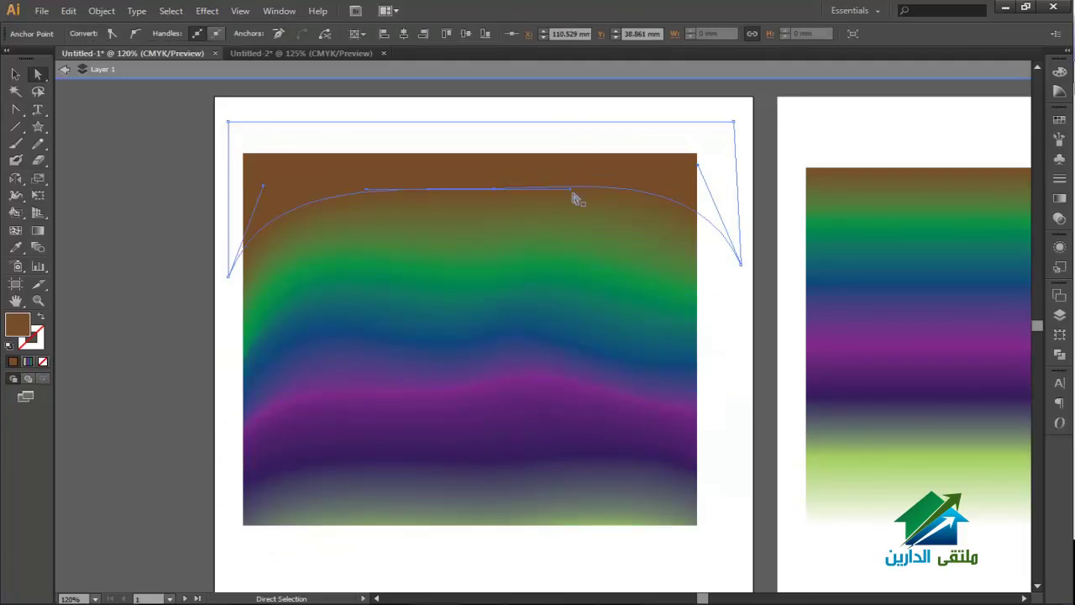
left_click_drag(572, 192, 567, 199)
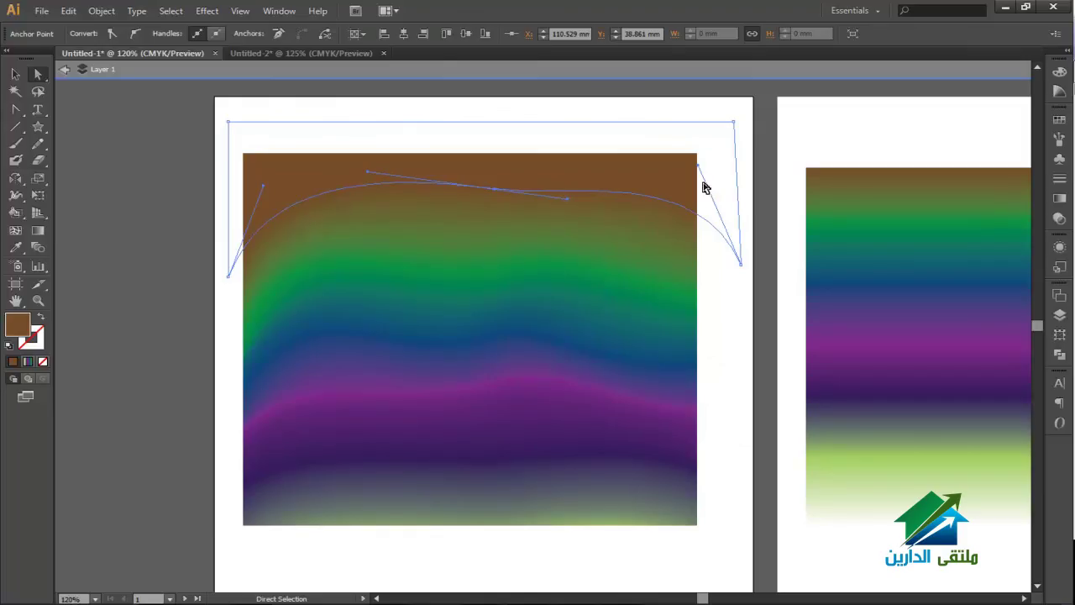
left_click_drag(704, 162, 709, 168)
left_click(523, 295)
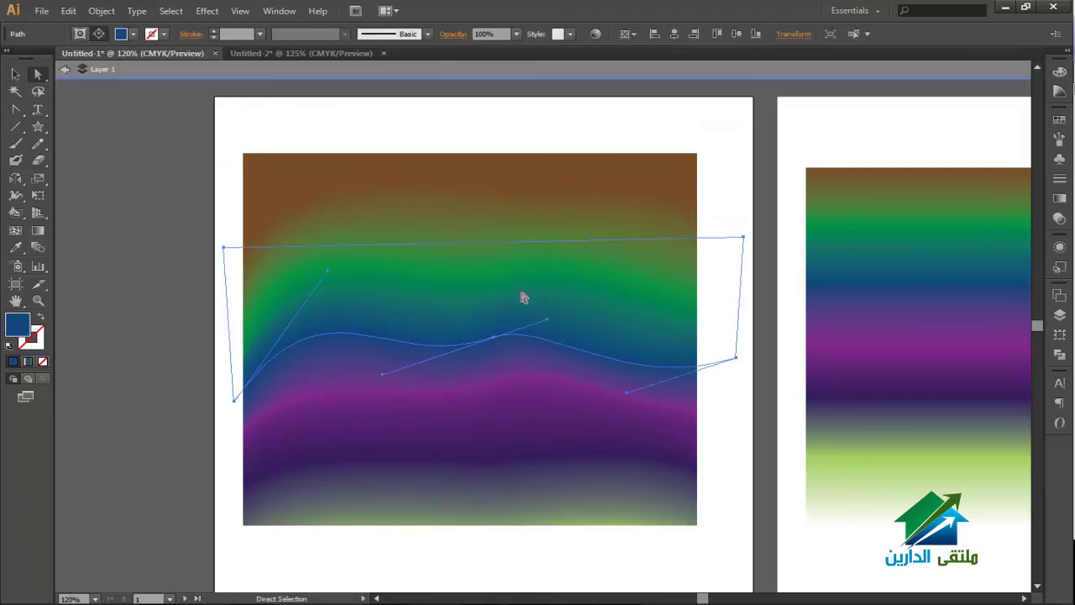
left_click_drag(546, 320, 548, 337)
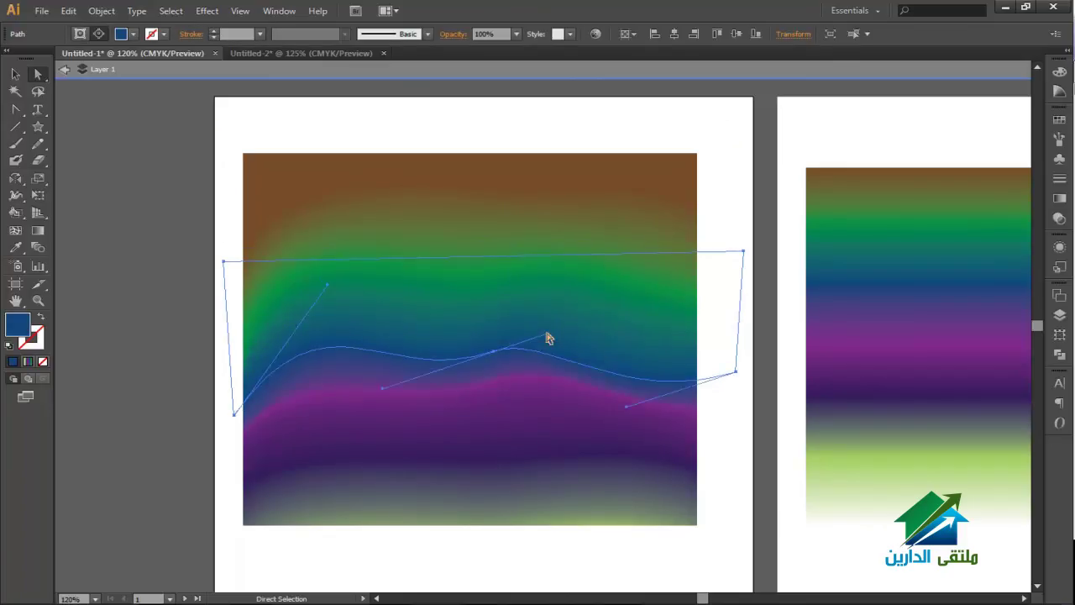
- Raise the dark purple path a little inside the clip group's blend, and leave isolation mode
left_click(520, 388)
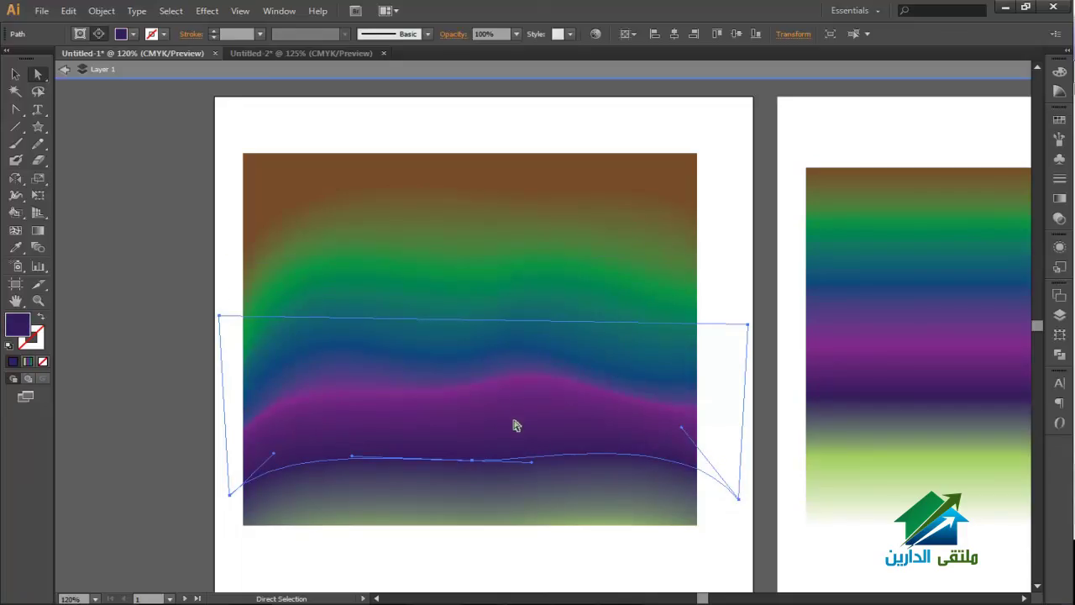
mouse_move(506, 418)
left_mouse_down()
mouse_move(504, 432)
mouse_move(507, 414)
left_mouse_up()
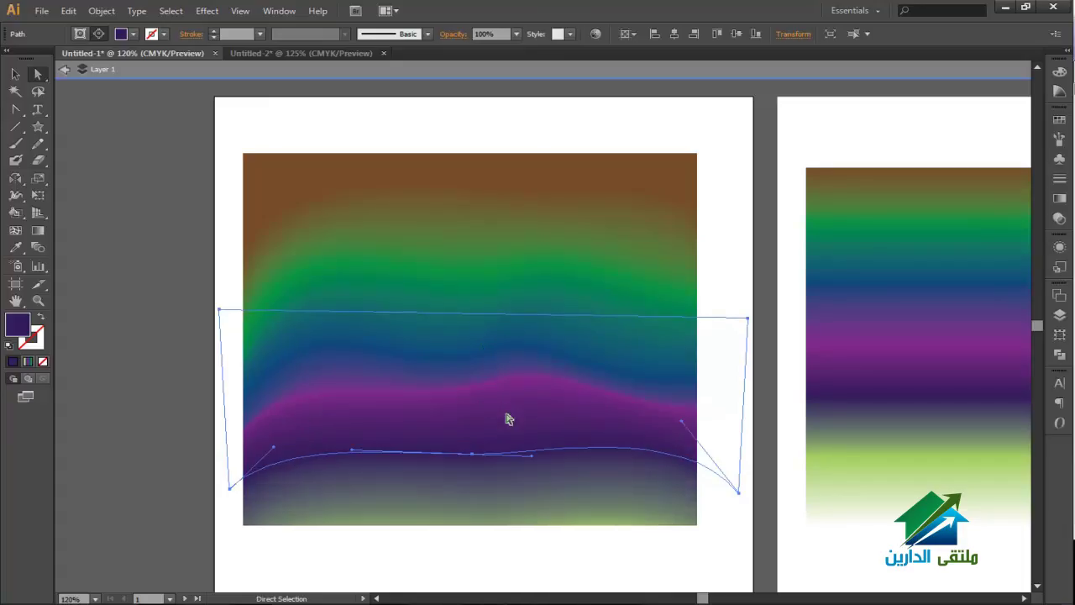
left_click_drag(473, 454, 476, 452)
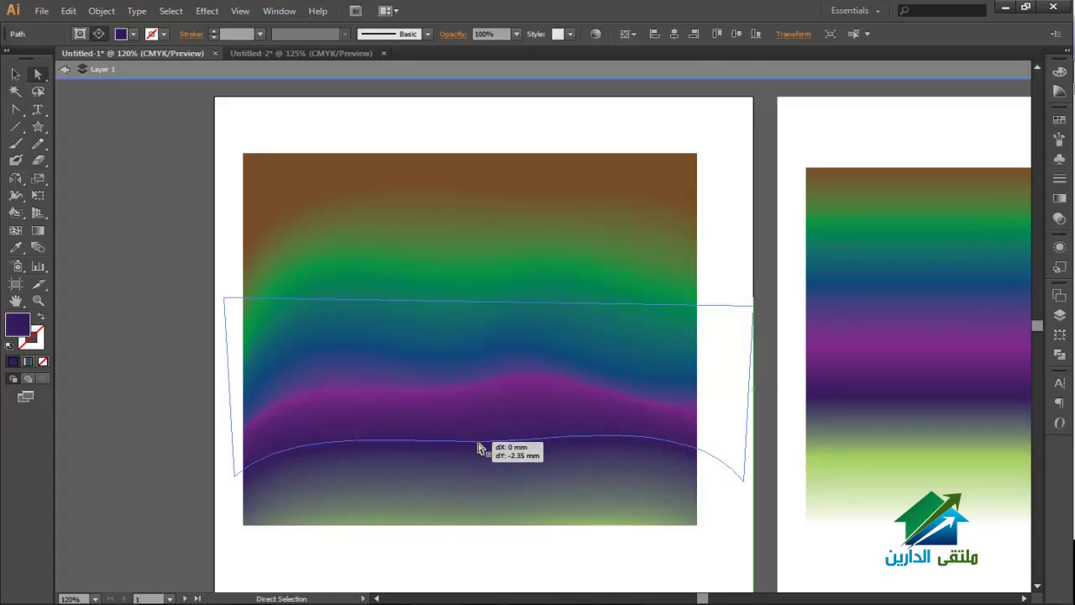
left_click_drag(478, 443, 477, 429)
left_click(732, 228)
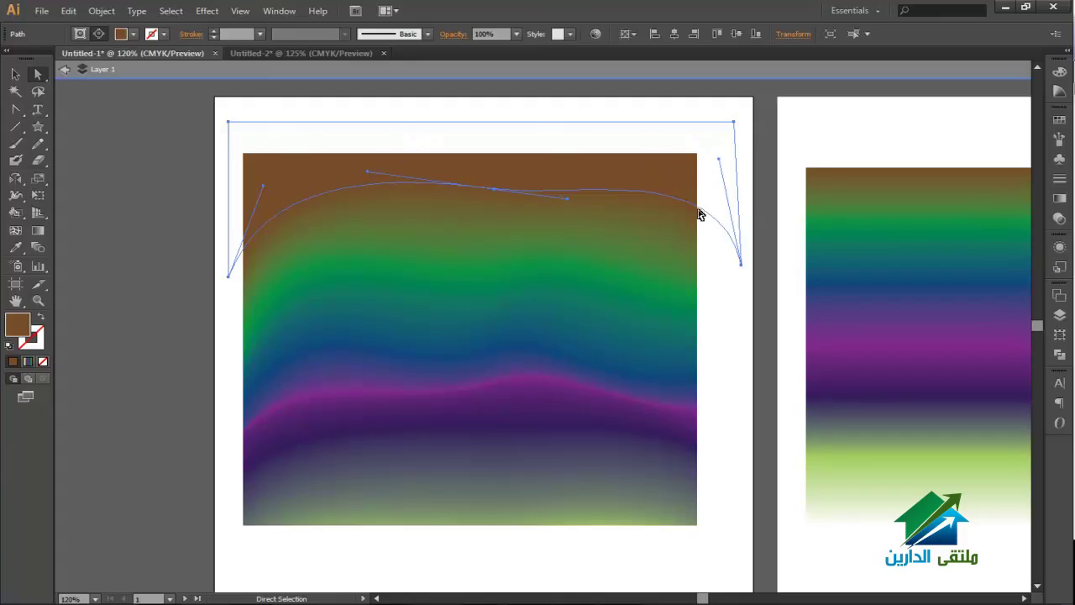
key("Escape")
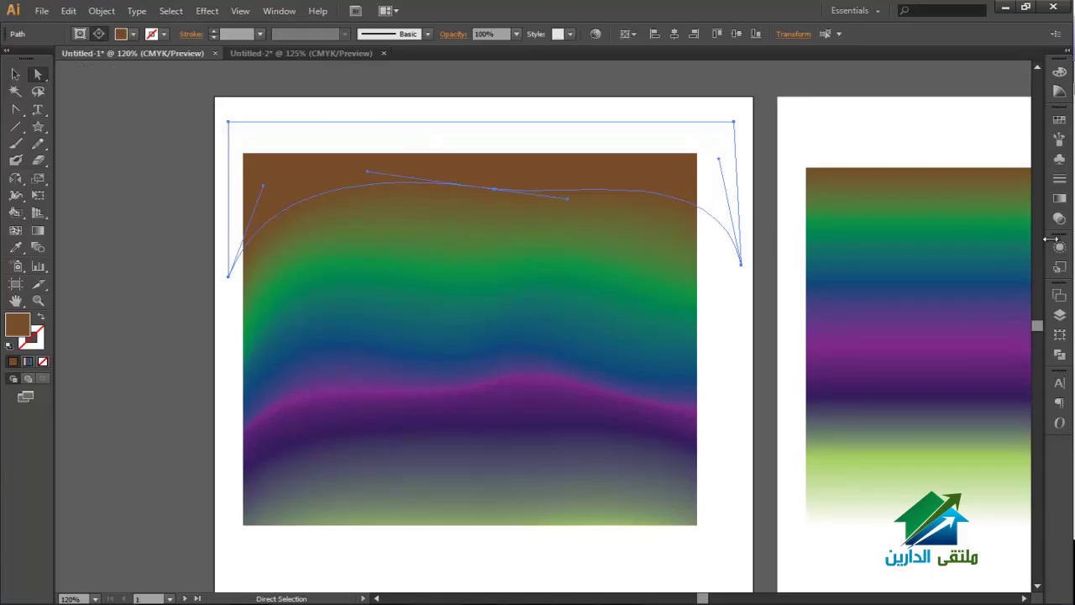
- Delete the clipping paths from the wavy blend's outer and inner clip groups
left_click(1060, 314)
left_click(946, 298)
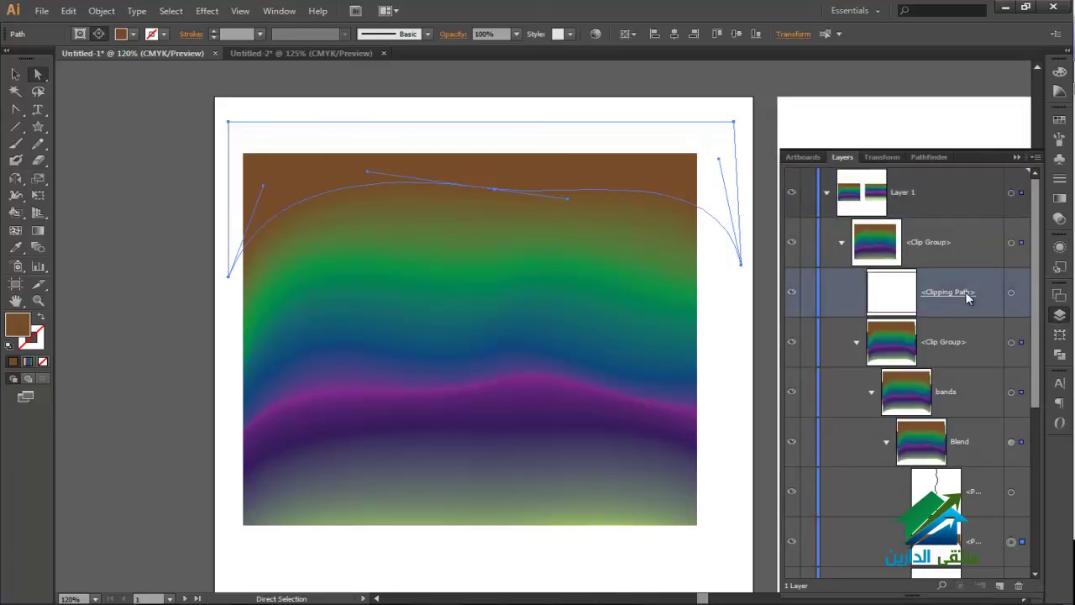
left_click(1011, 292)
left_click_drag(1013, 294, 1018, 585)
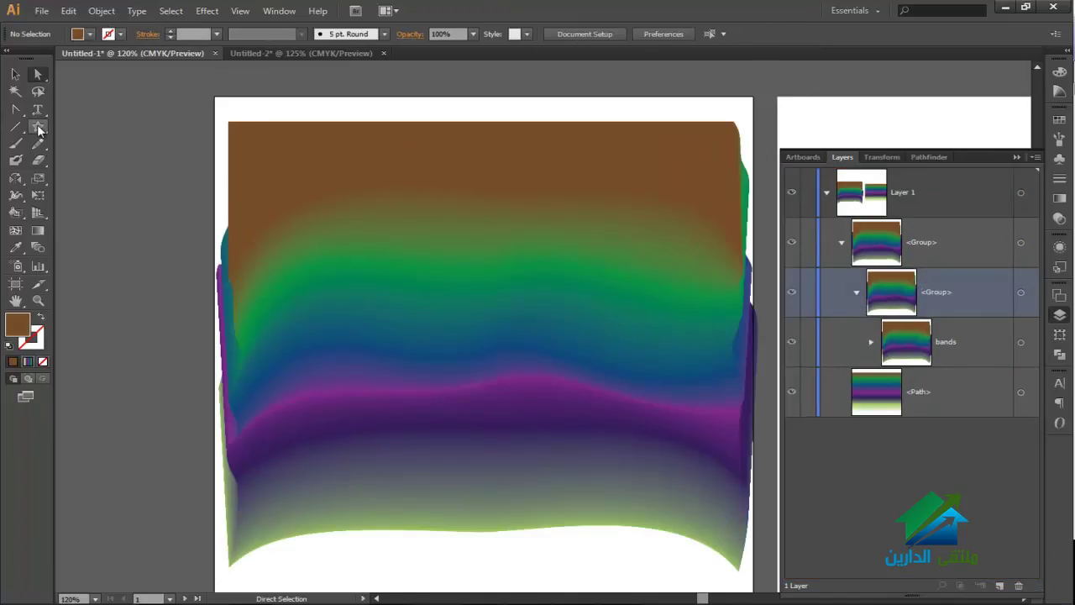
- Draw a large 15-pointed brown star over the blend and move it down to the blend's middle
left_click(37, 126)
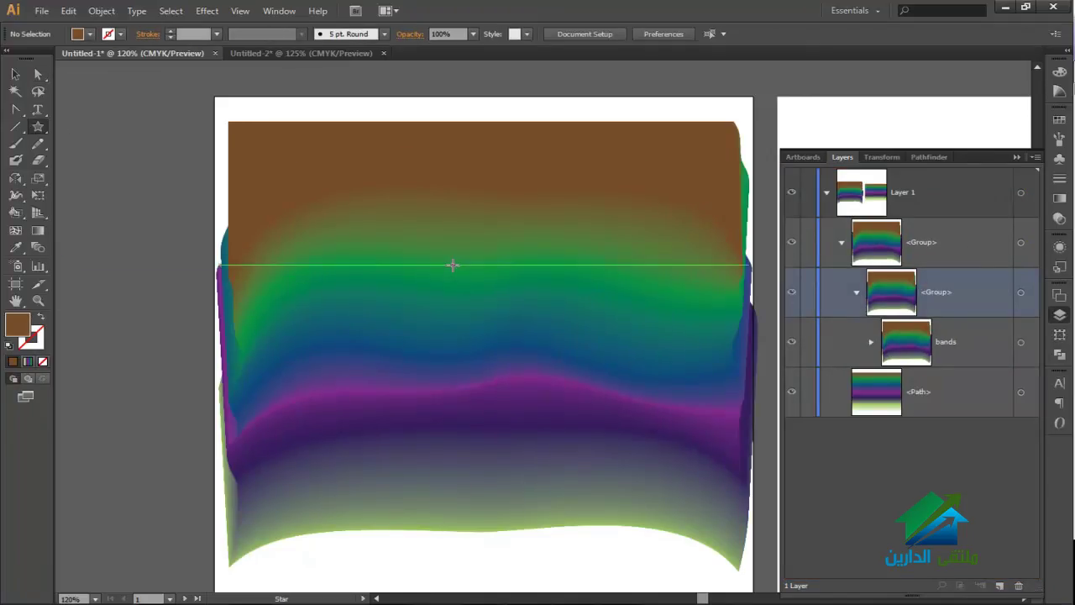
mouse_move(452, 265)
left_mouse_down()
mouse_move(544, 349)
mouse_move(521, 364)
mouse_move(530, 382)
left_mouse_up()
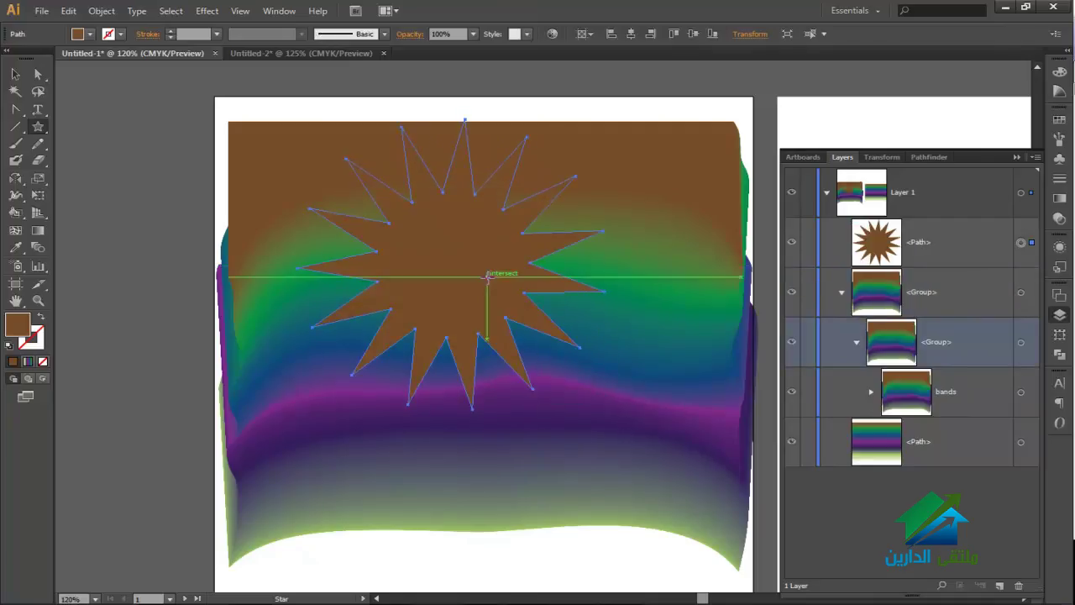
left_click(15, 74)
left_click_drag(400, 195, 478, 351)
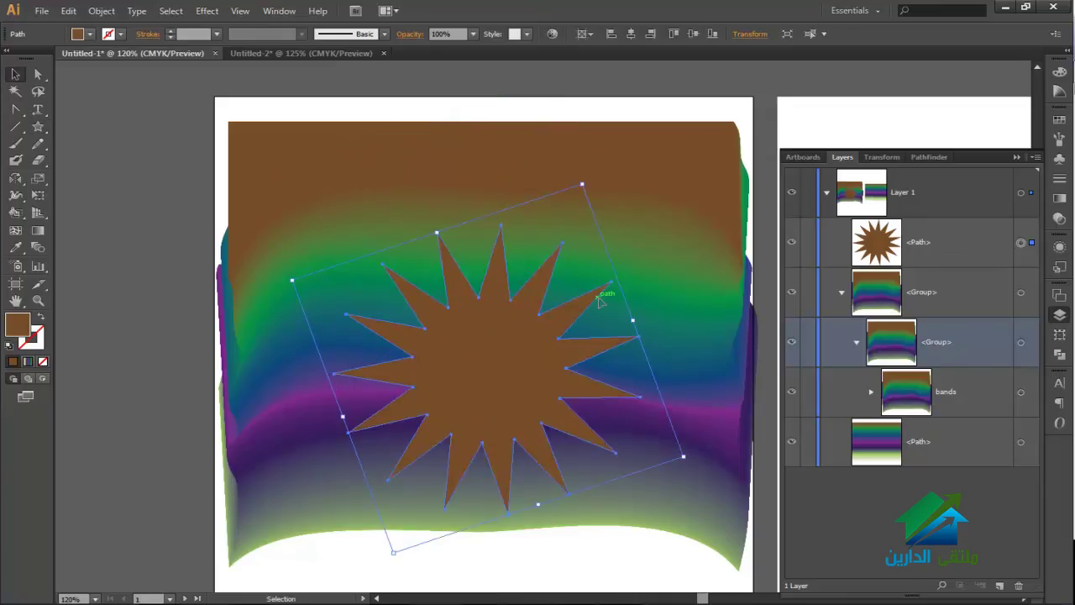
- Make a clipping mask from the star and the blend, enlarge the clipped star to about 125 mm wide, and deselect it
key("ctrl+a")
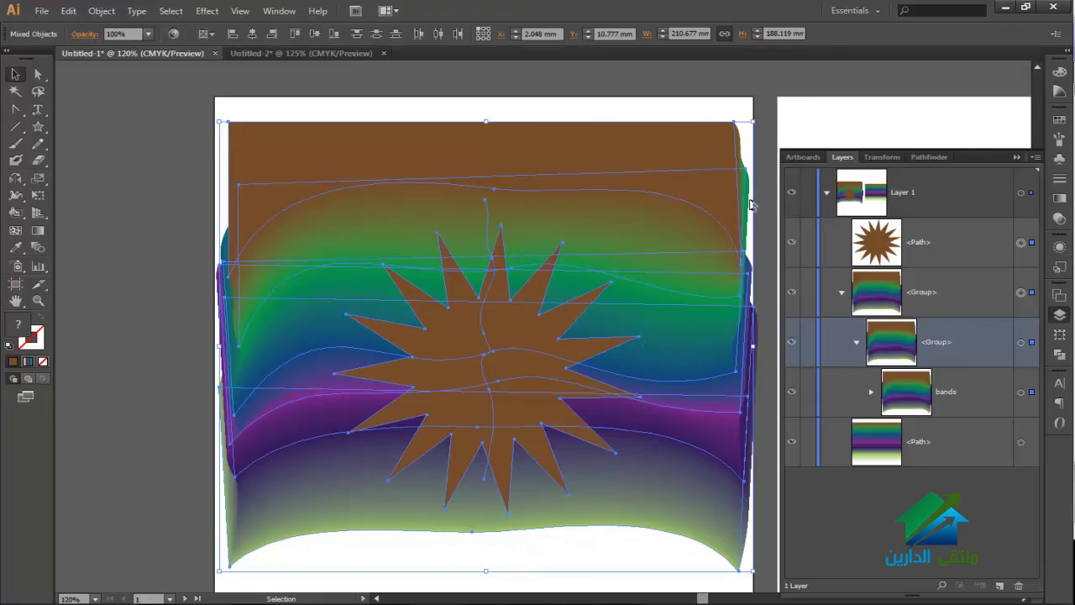
key("ctrl+F7")
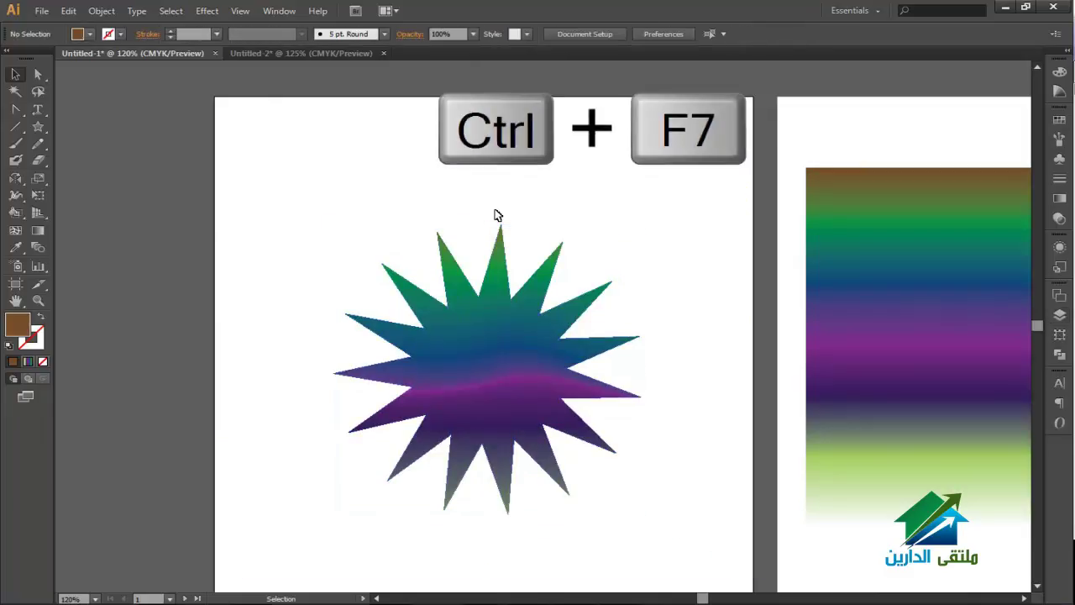
left_click(444, 203)
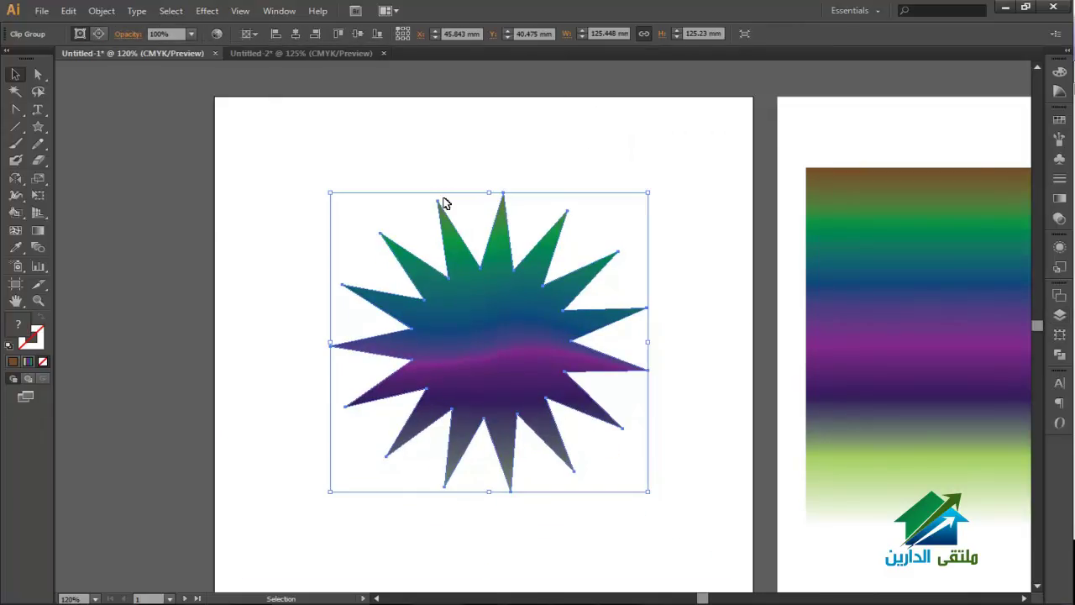
left_click(537, 178)
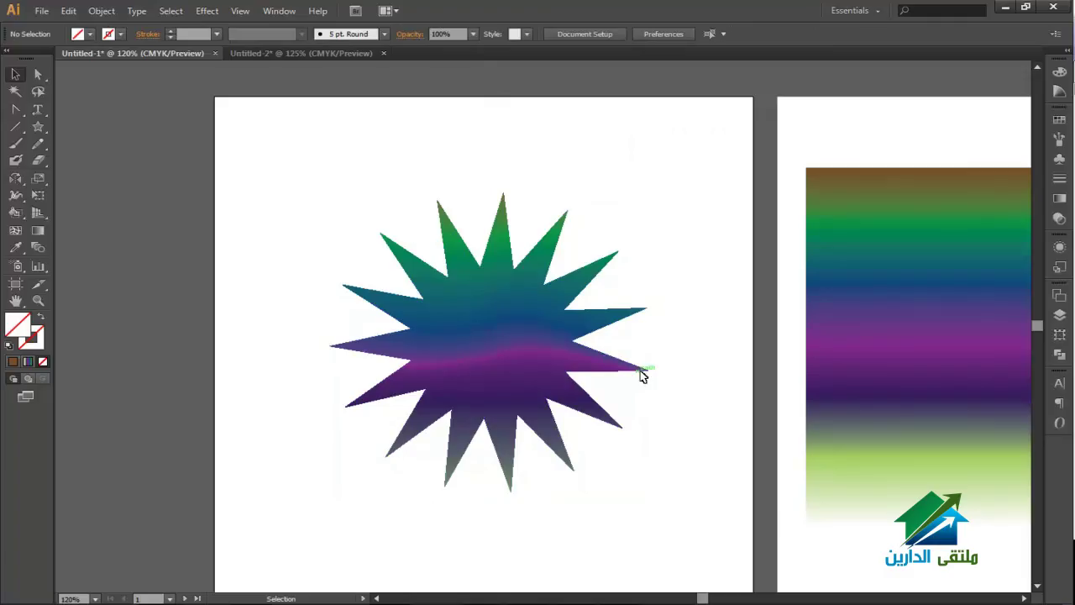
- Examine the color transitions inside the clipped star up close, from the blue and purple waves to the lower points
left_click(38, 300)
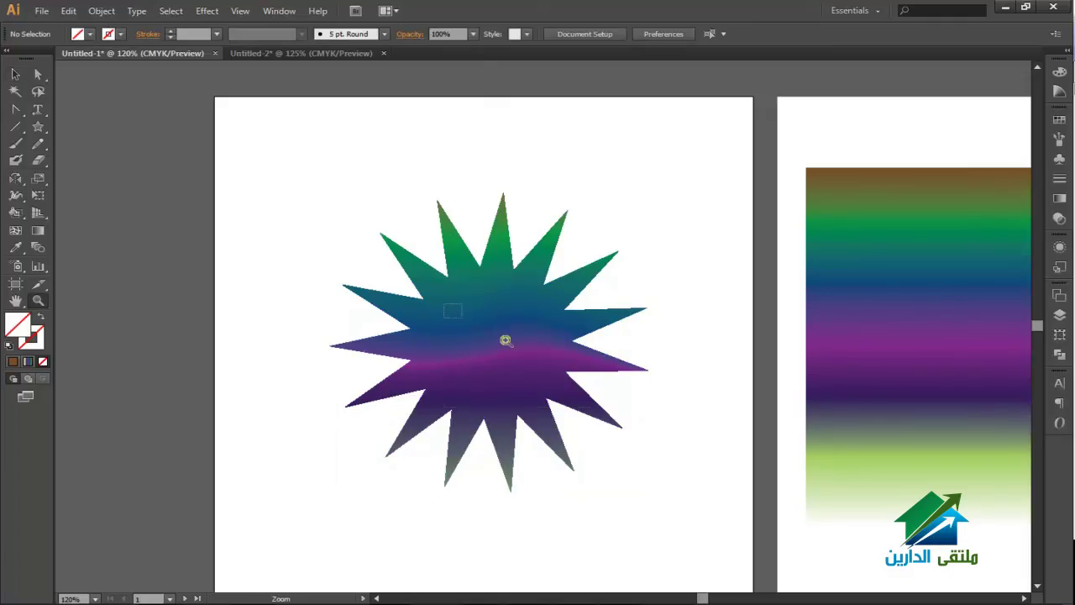
left_click_drag(505, 340, 654, 408)
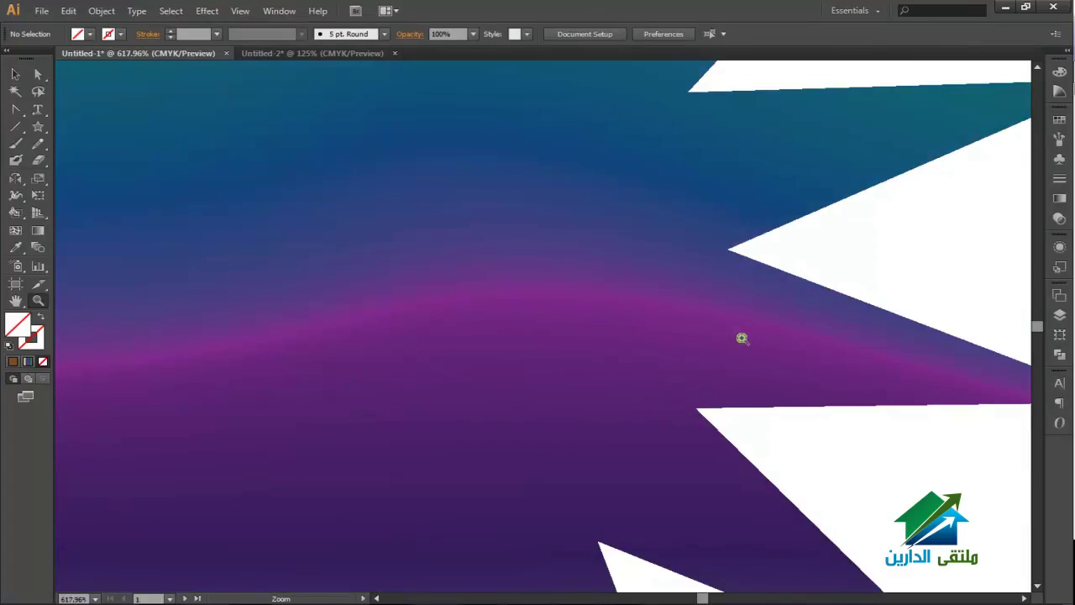
left_click_drag(732, 322, 723, 322)
left_click_drag(655, 257, 647, 257)
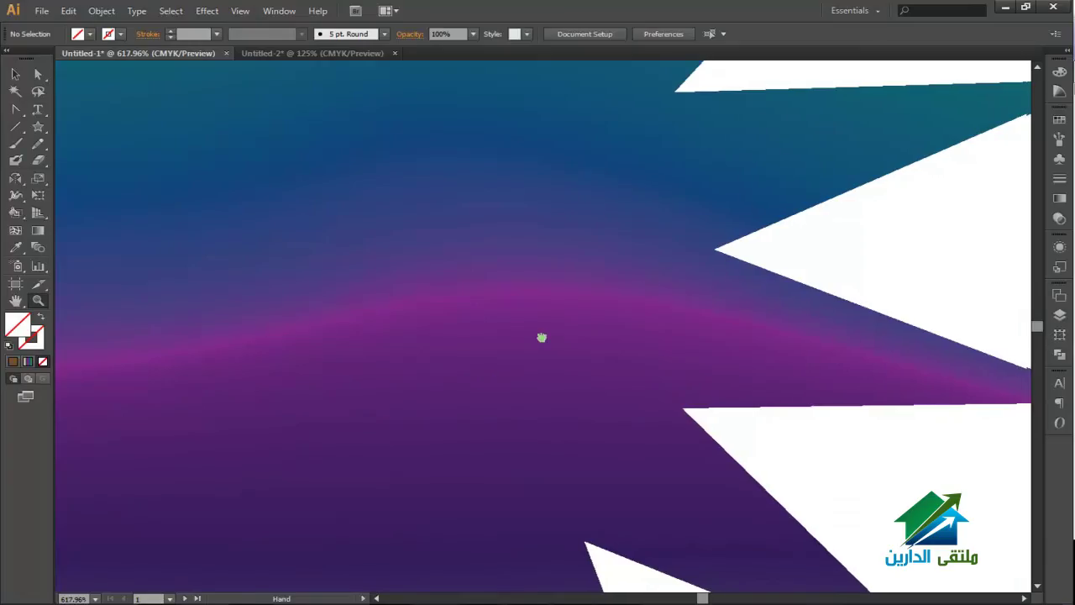
left_click_drag(542, 337, 430, 418)
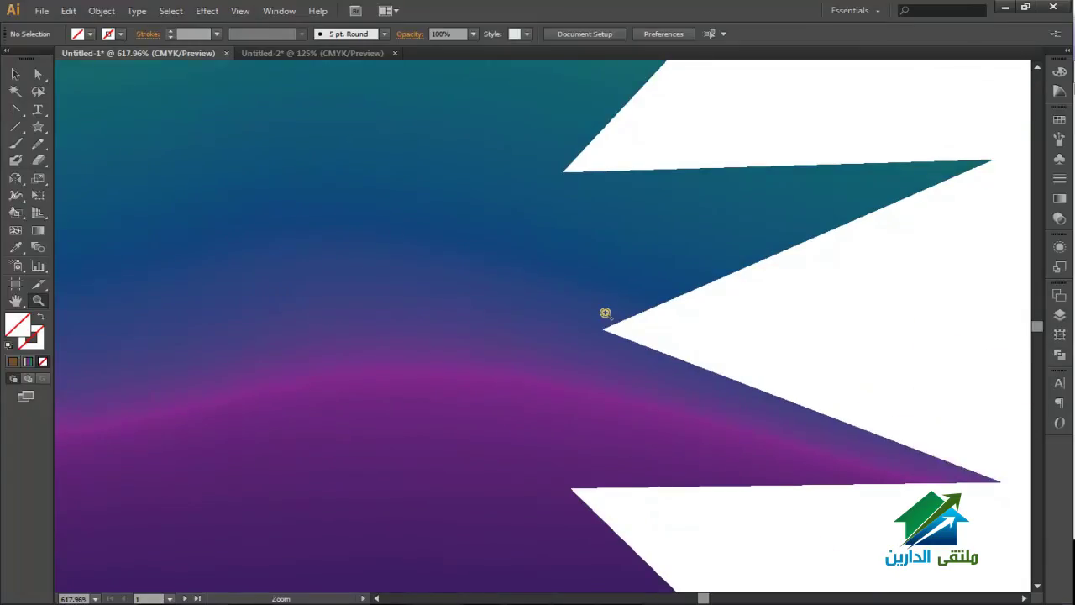
key("ctrl+minus")
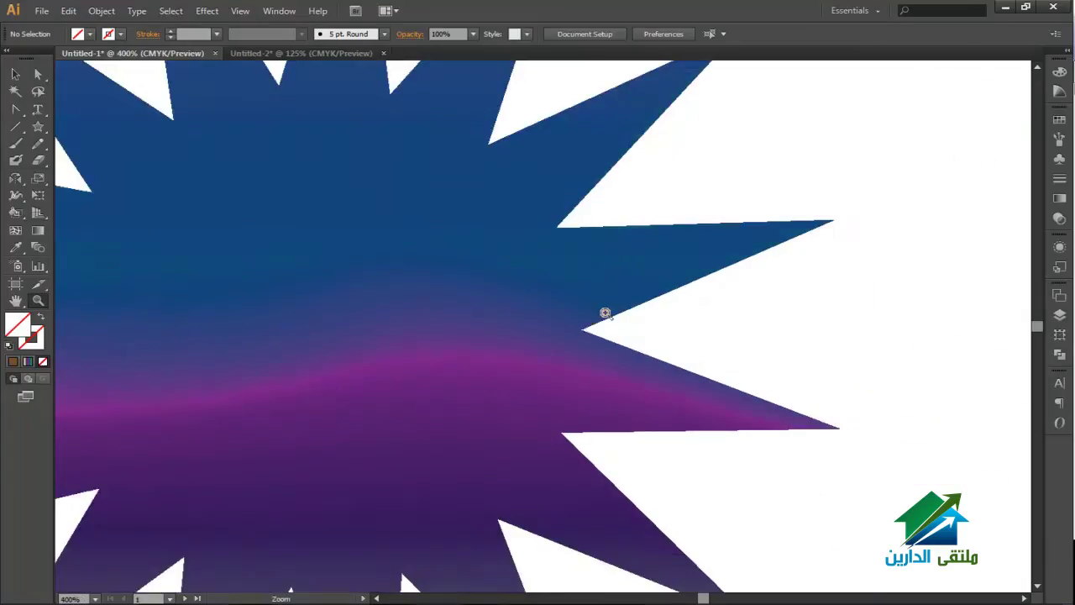
key("ctrl+minus")
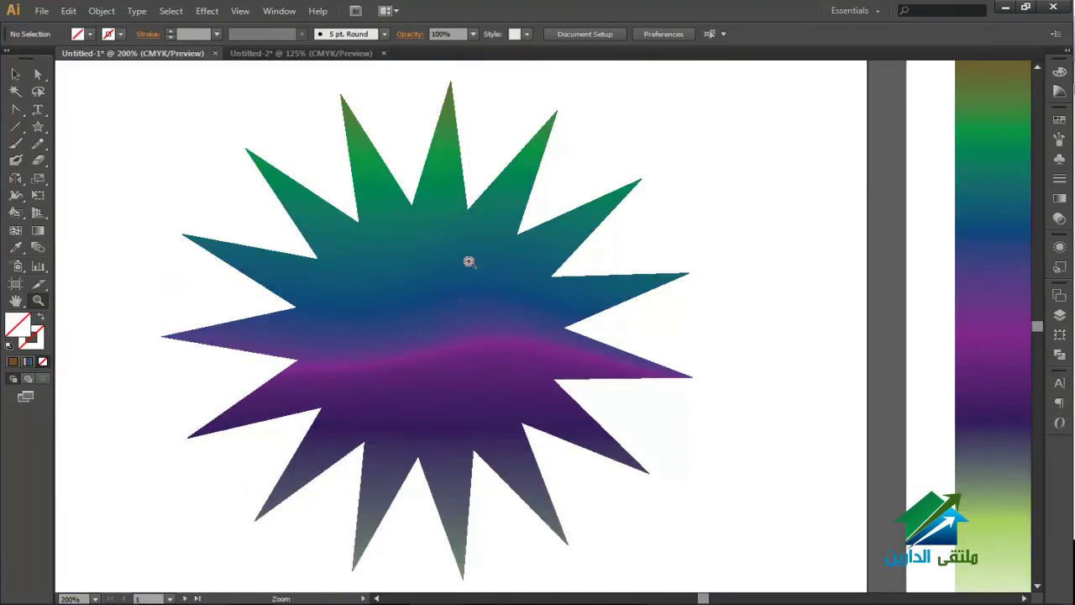
left_click_drag(469, 261, 500, 291)
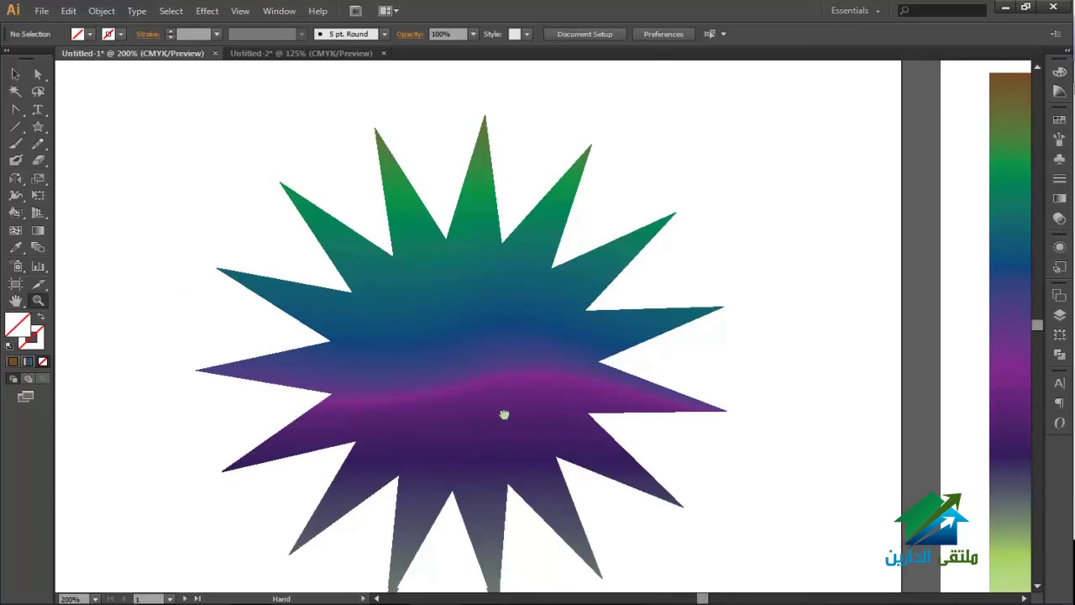
scroll(504, 415, "down", 4)
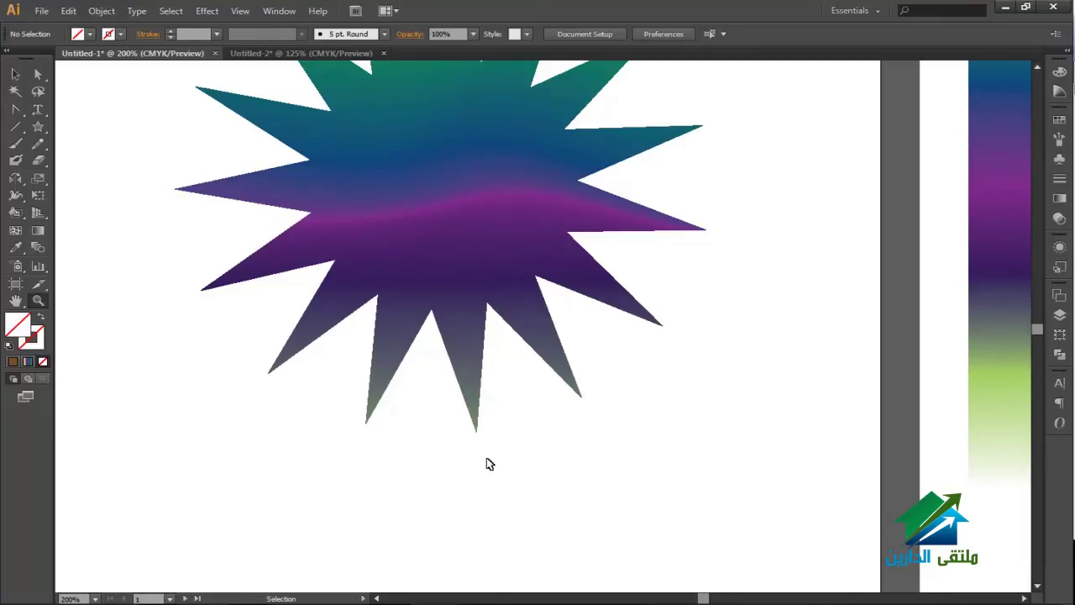
key("ctrl+0")
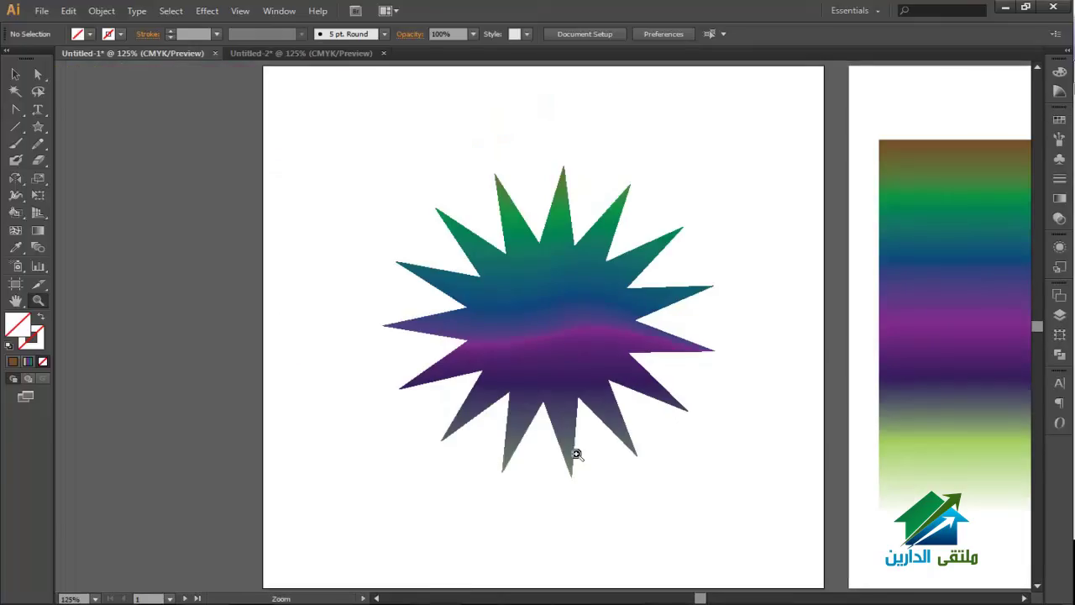
- Add two artboards of 212.73 by 210 mm below the existing two, aligned with their left edges
left_click_drag(583, 475, 568, 328)
left_click_drag(573, 365, 576, 199)
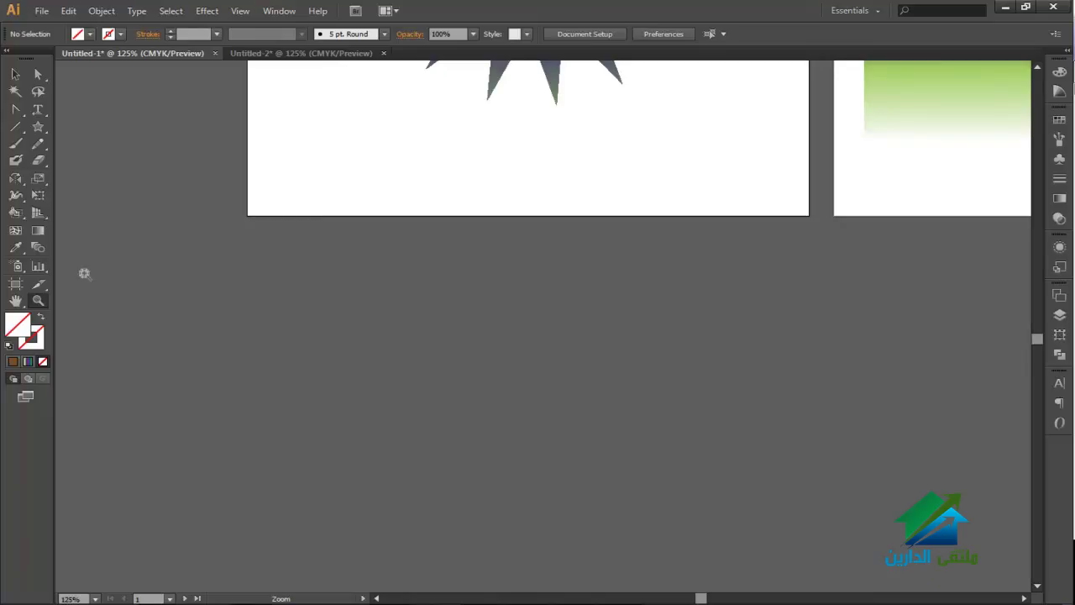
left_click(16, 284)
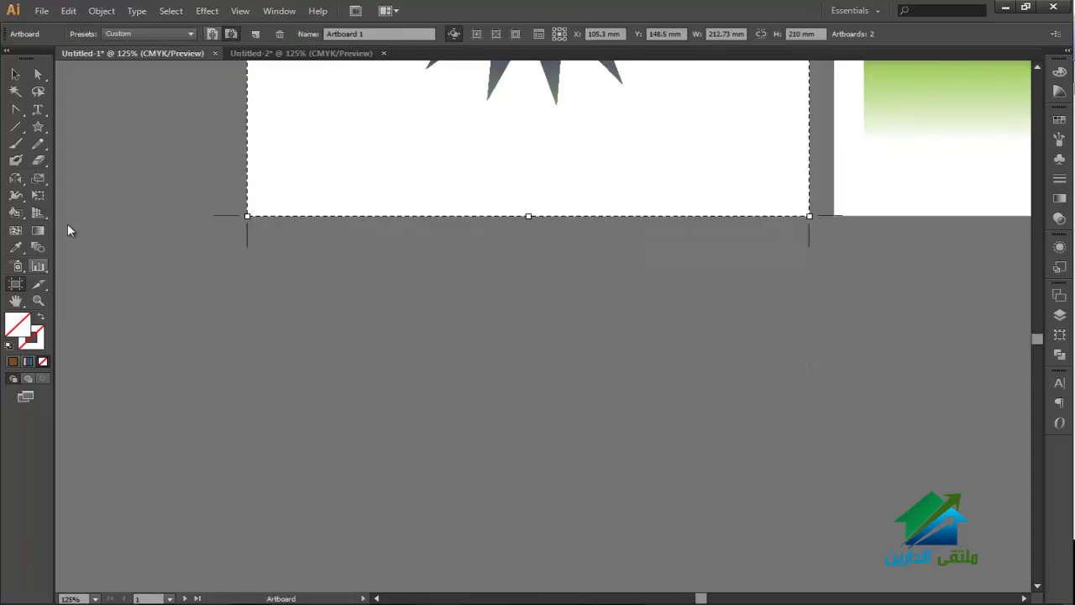
left_click(257, 33)
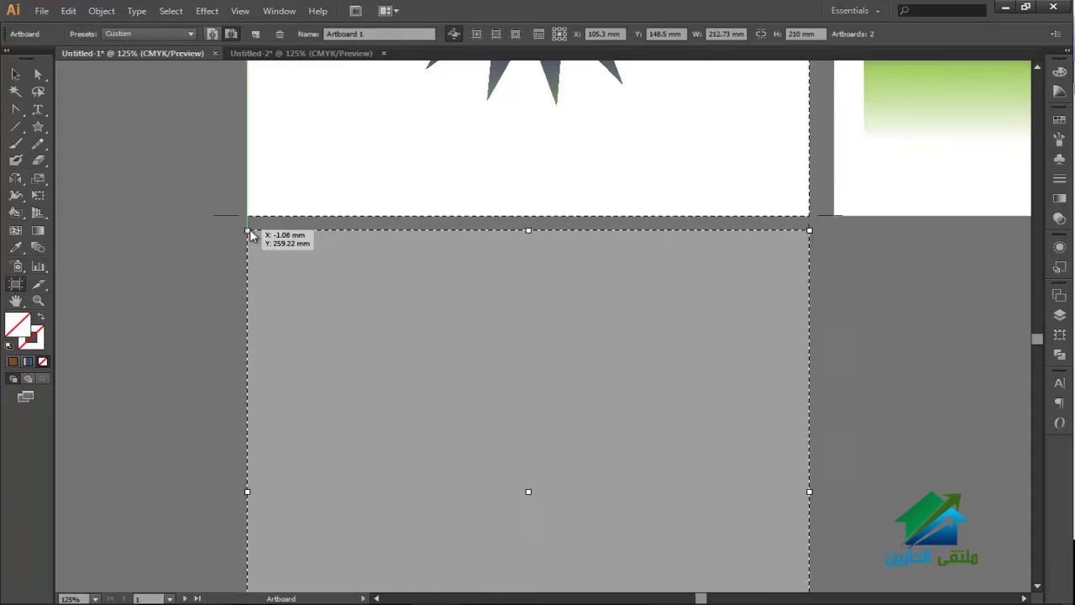
left_click(249, 233)
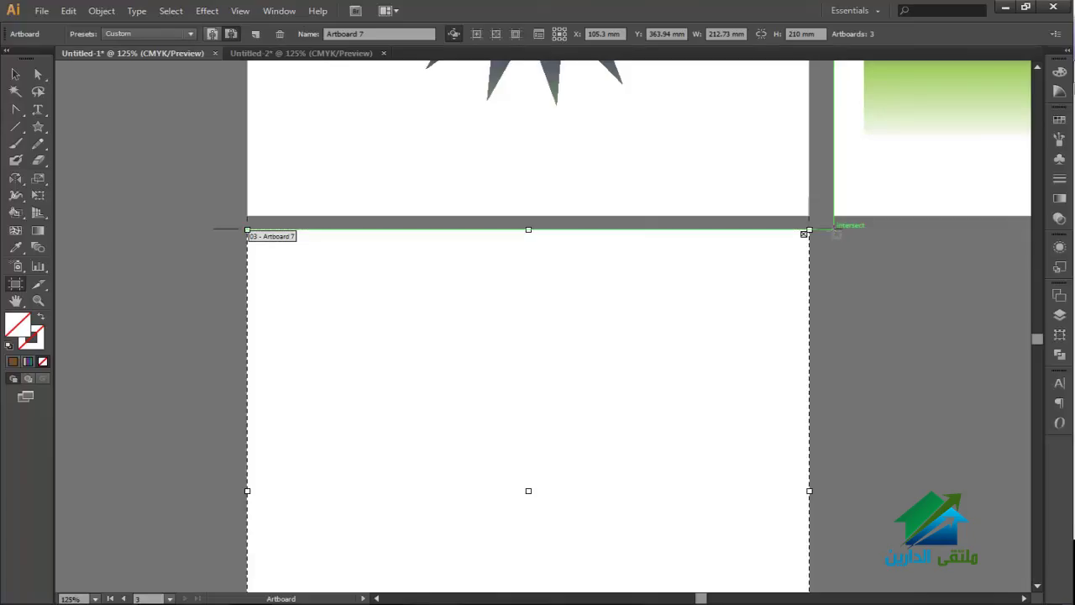
left_click(256, 34)
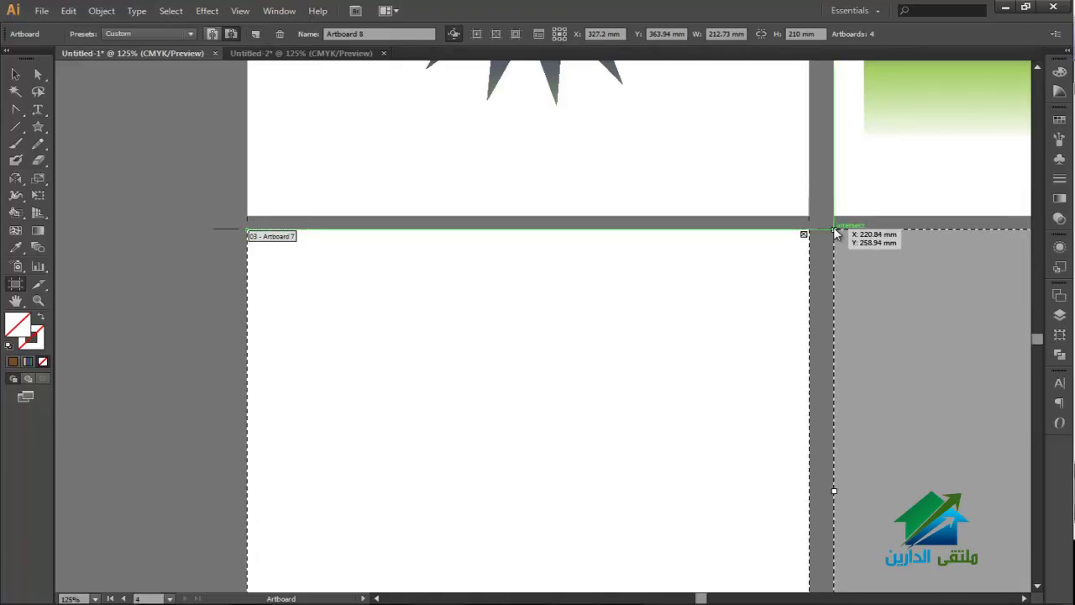
left_click(836, 234)
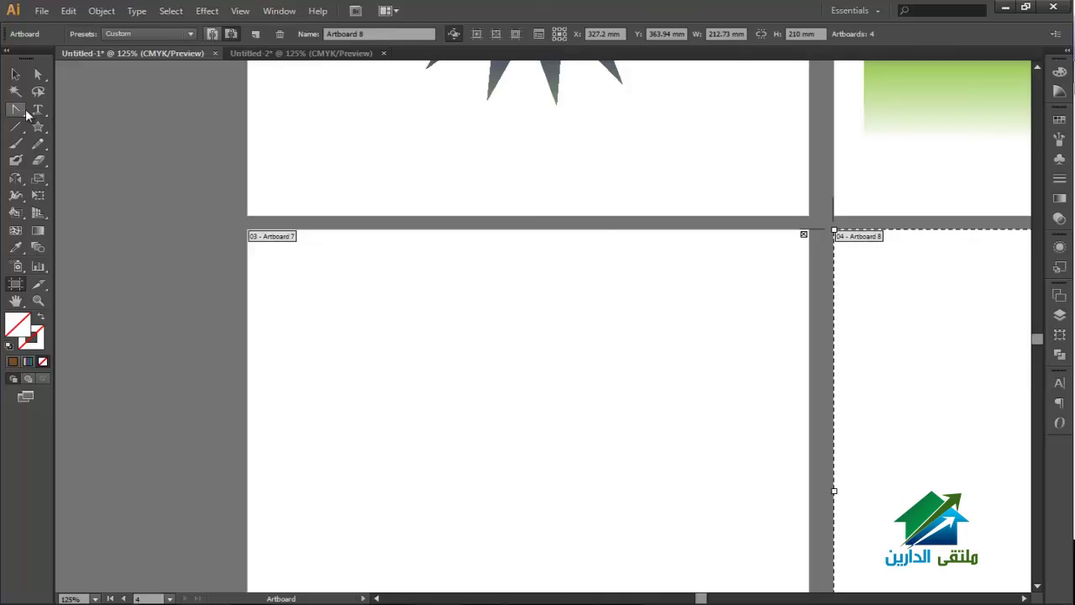
- Draw two separate open curves with the Pen tool on the new artboard below the star, one running down and one bending right
left_click_drag(24, 111, 54, 111)
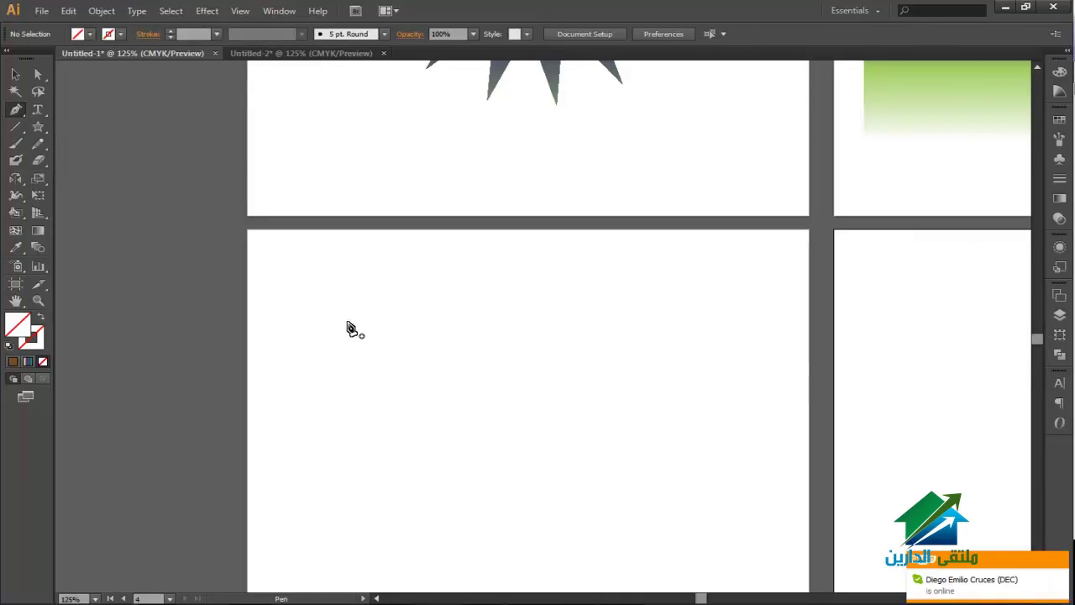
left_click(401, 274)
left_click_drag(394, 440, 330, 498)
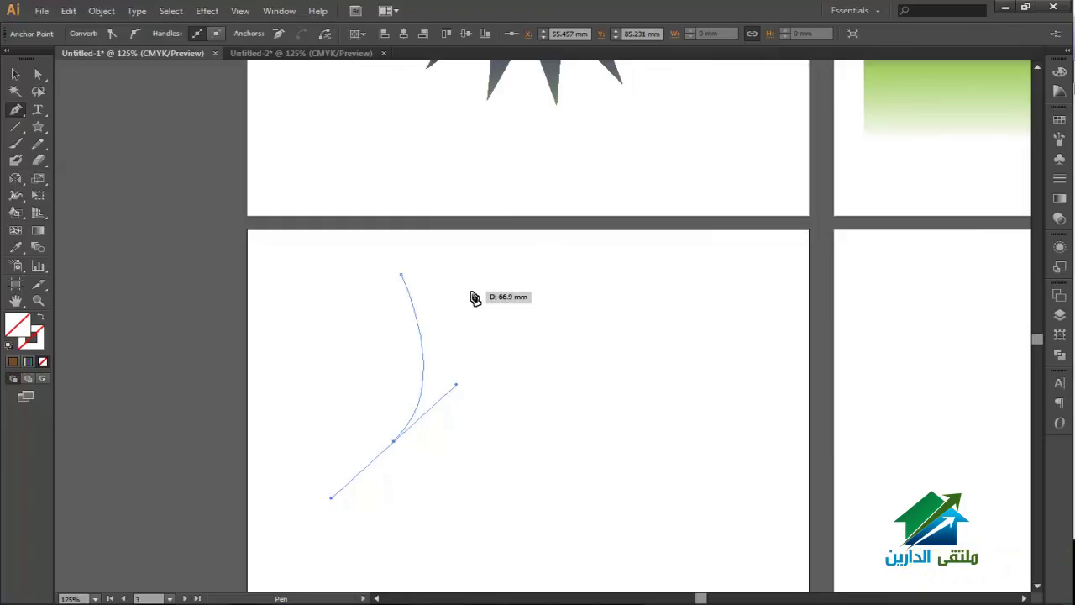
key("v")
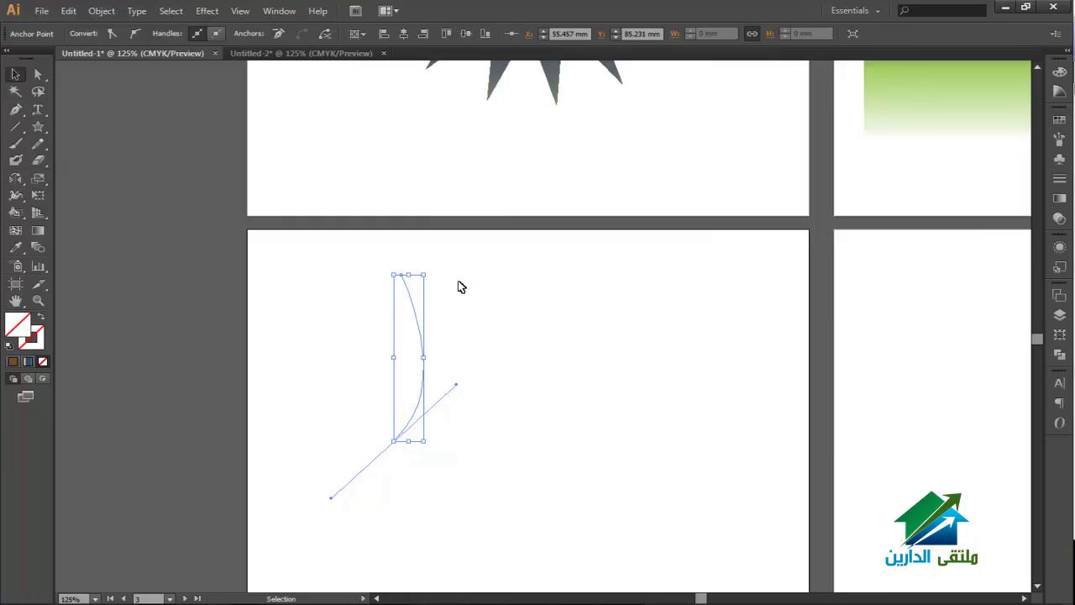
key("p")
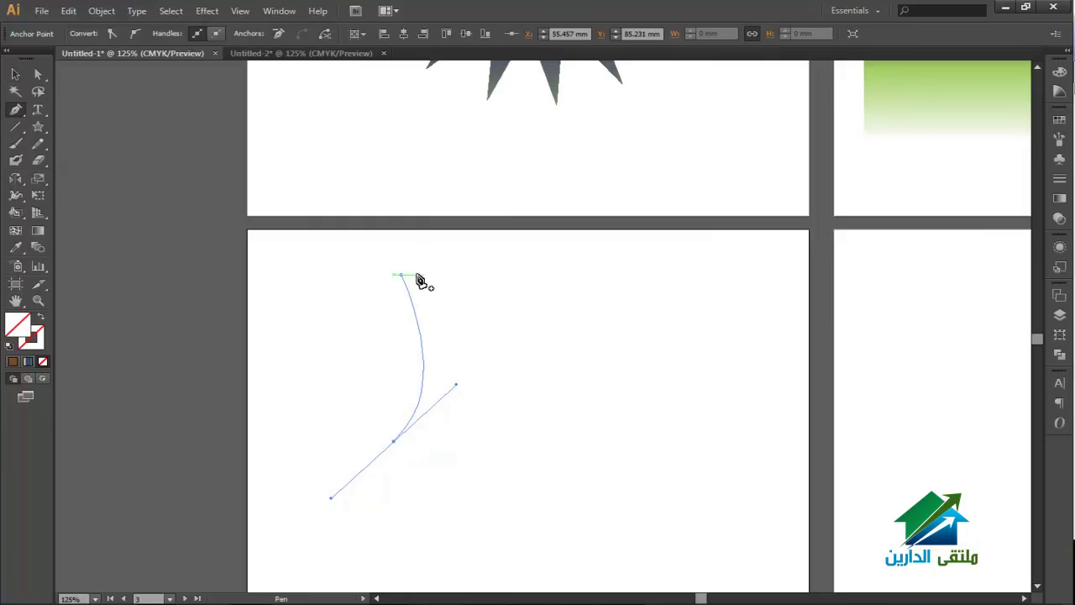
left_click(418, 275)
left_click_drag(551, 308, 579, 356)
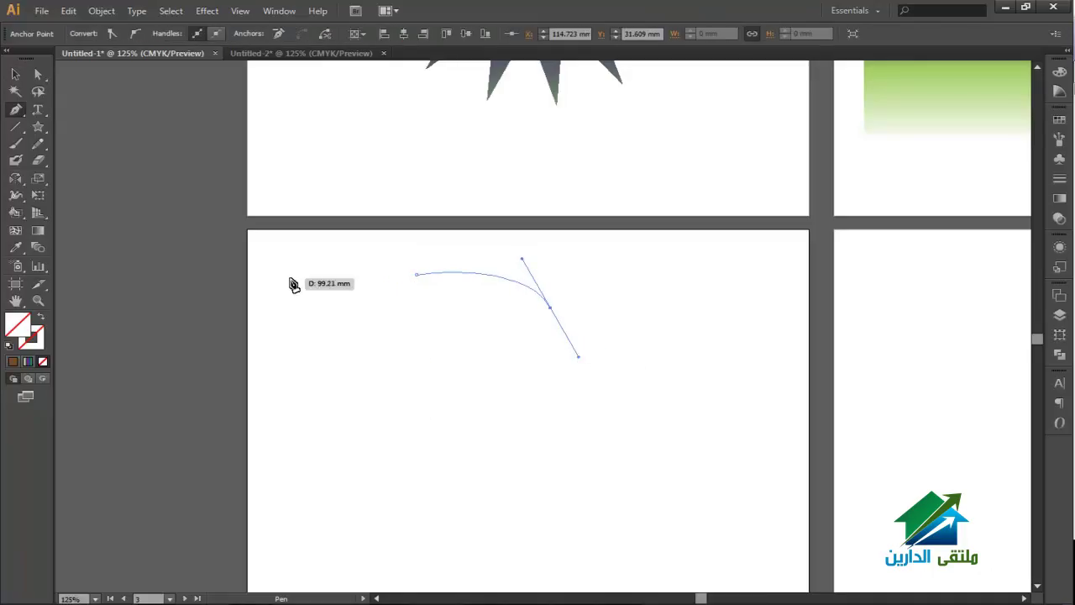
left_click(15, 74)
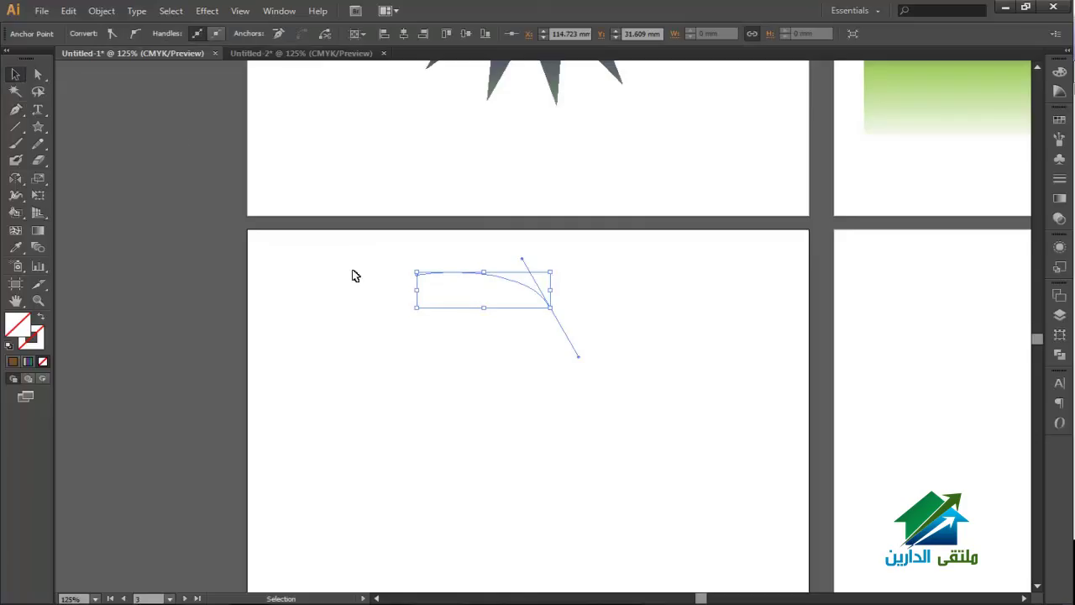
- Give both open curves a dark blue 2 pt stroke and deselect them
left_click_drag(345, 259, 466, 365)
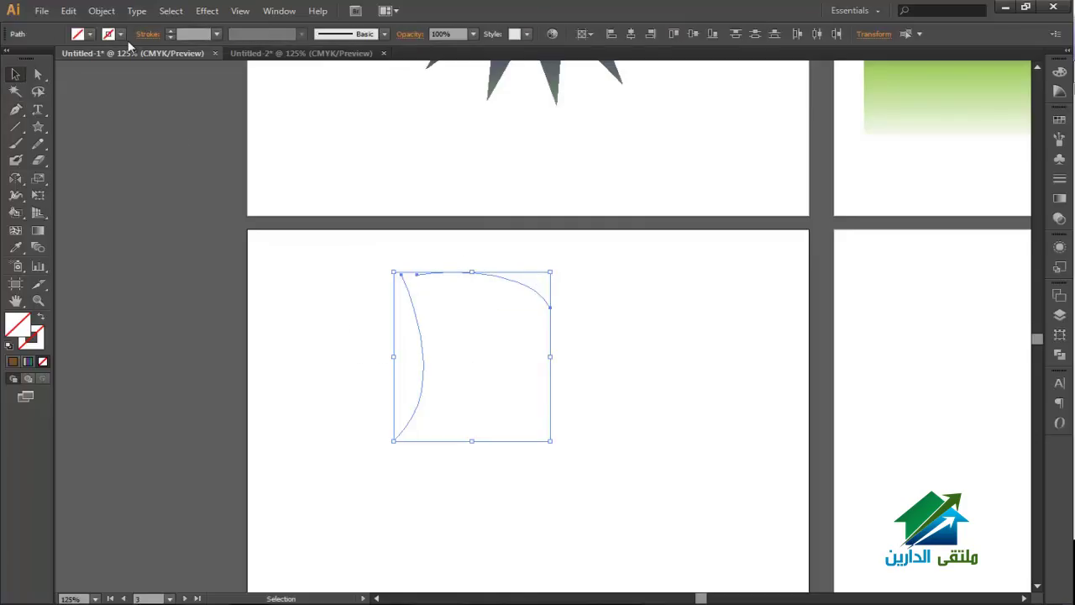
left_click(122, 35)
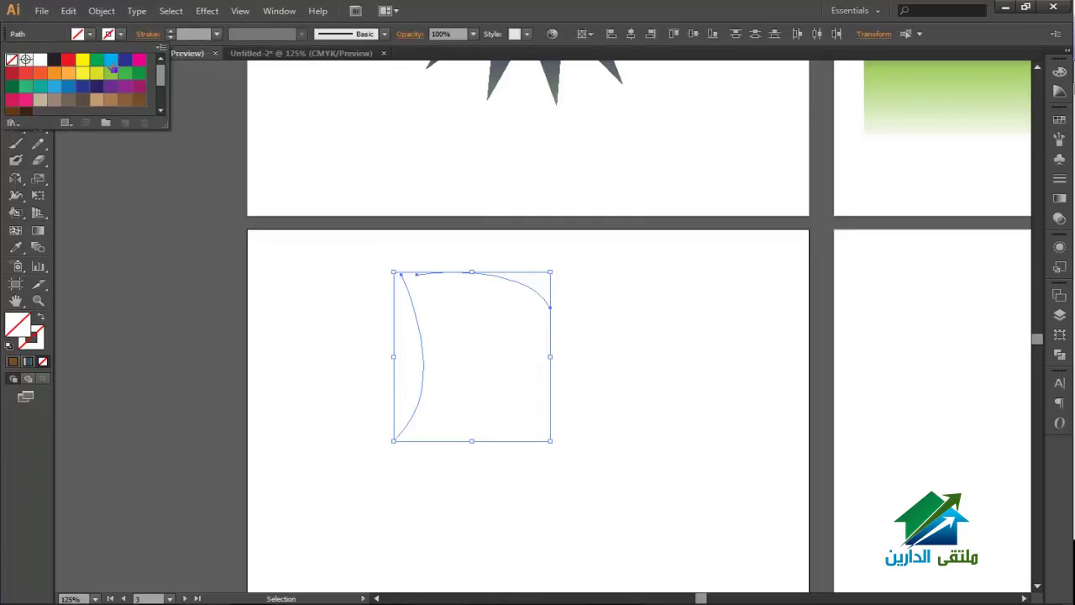
left_click(85, 87)
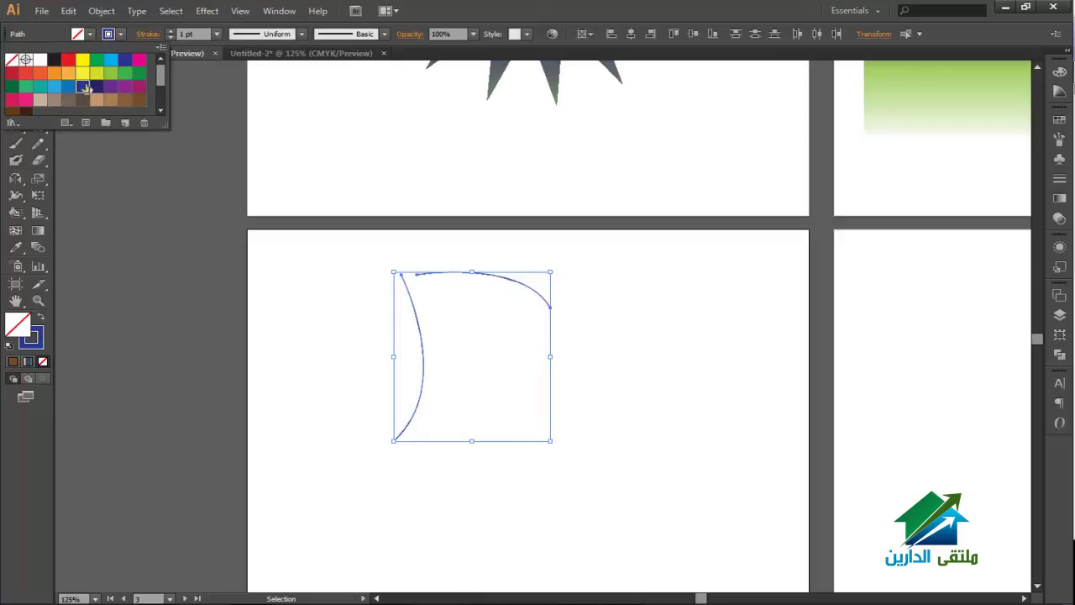
left_click(170, 31)
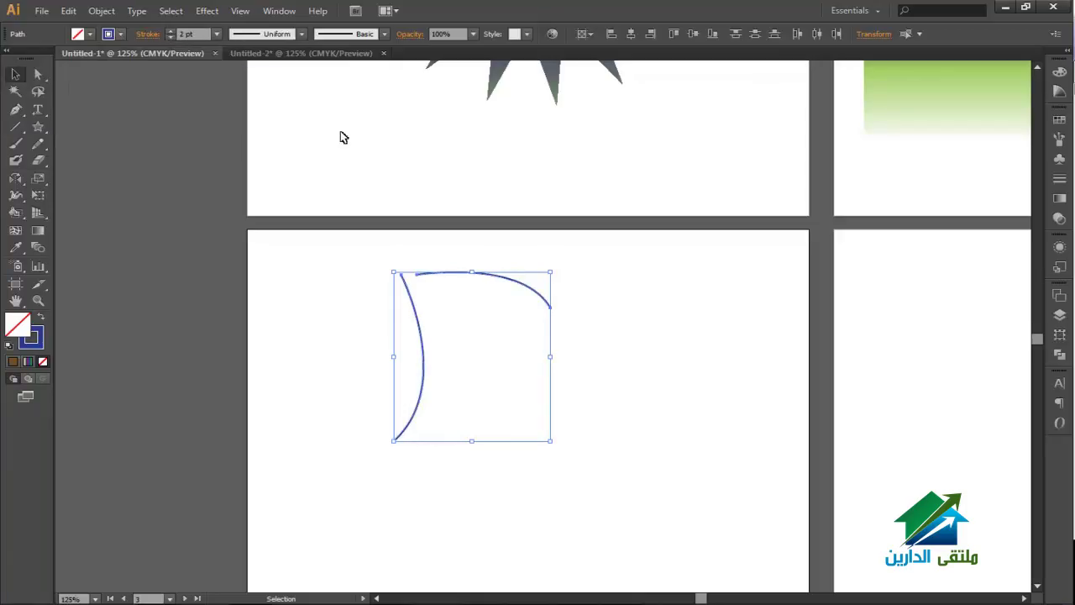
left_click(588, 306)
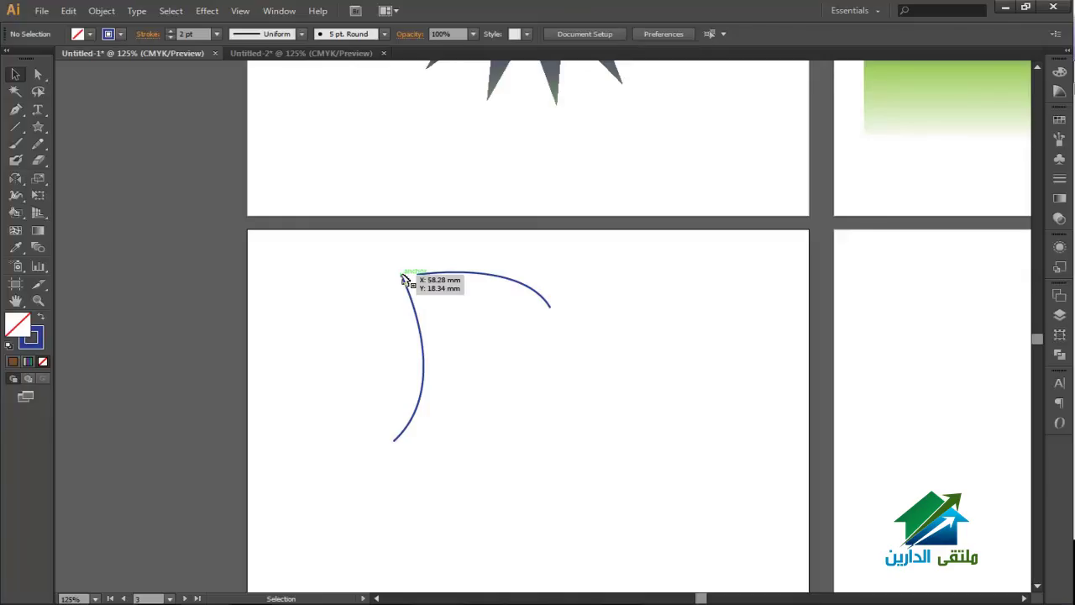
- Hide the bounding box and move the right-bending curve so its start meets the upper end of the downward curve
left_click_drag(404, 278, 417, 279)
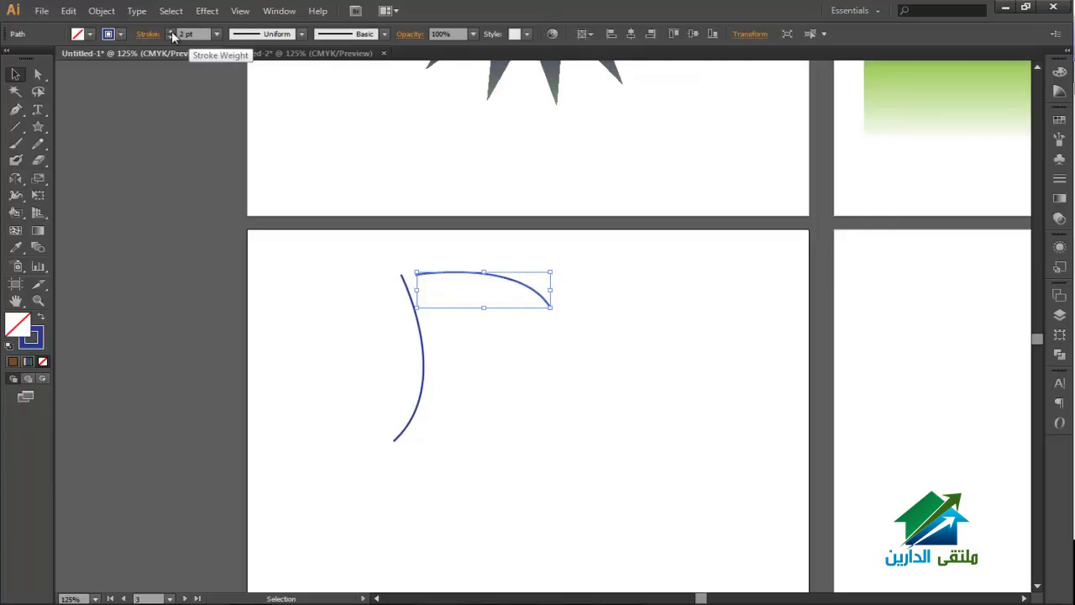
left_click(238, 12)
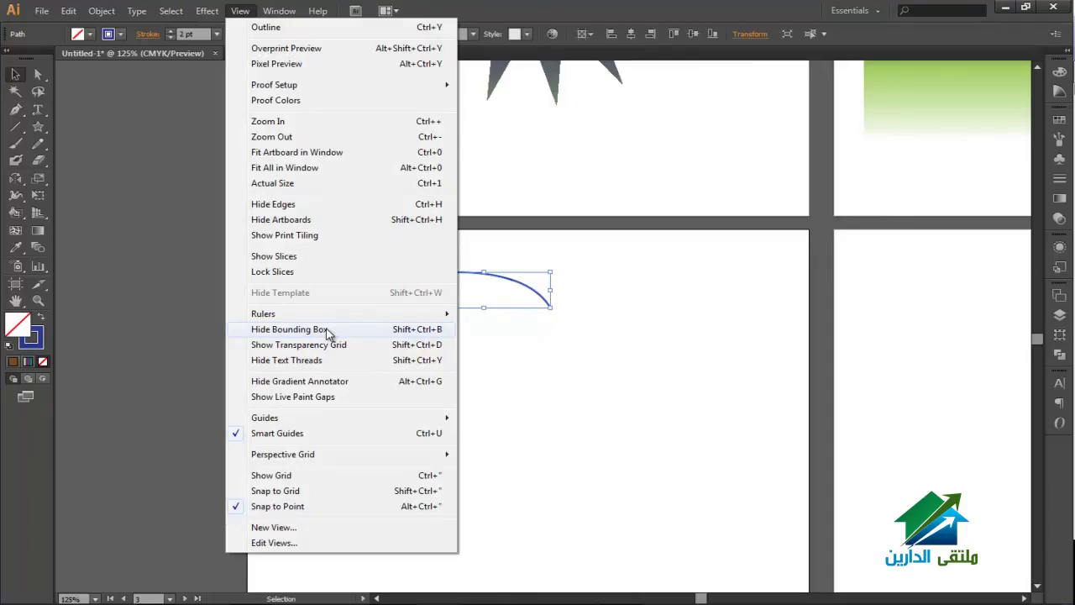
left_click(328, 330)
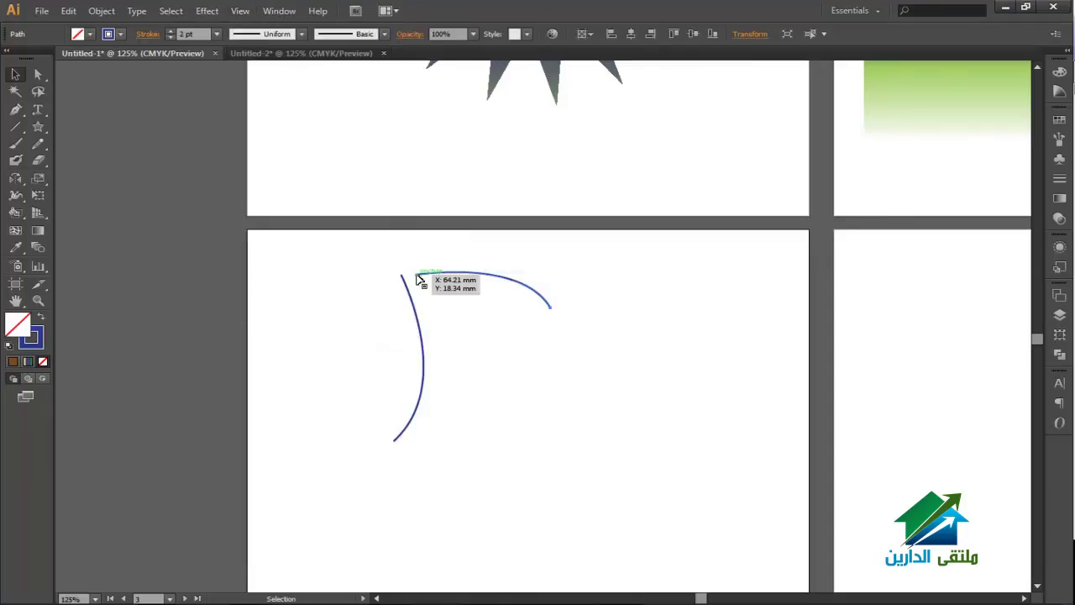
left_click_drag(418, 278, 429, 305)
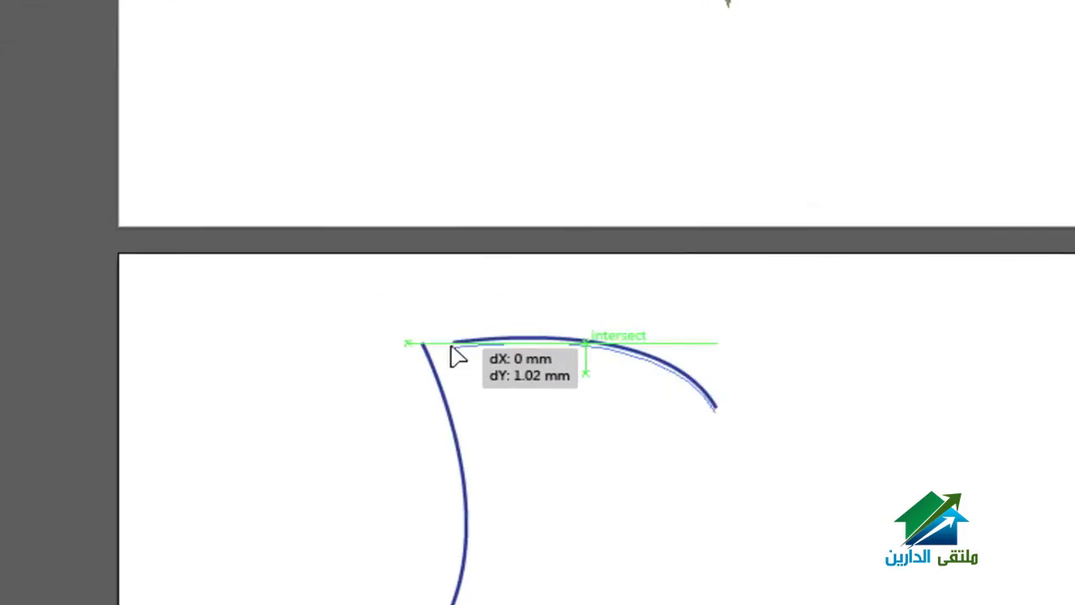
left_click_drag(451, 347, 429, 346)
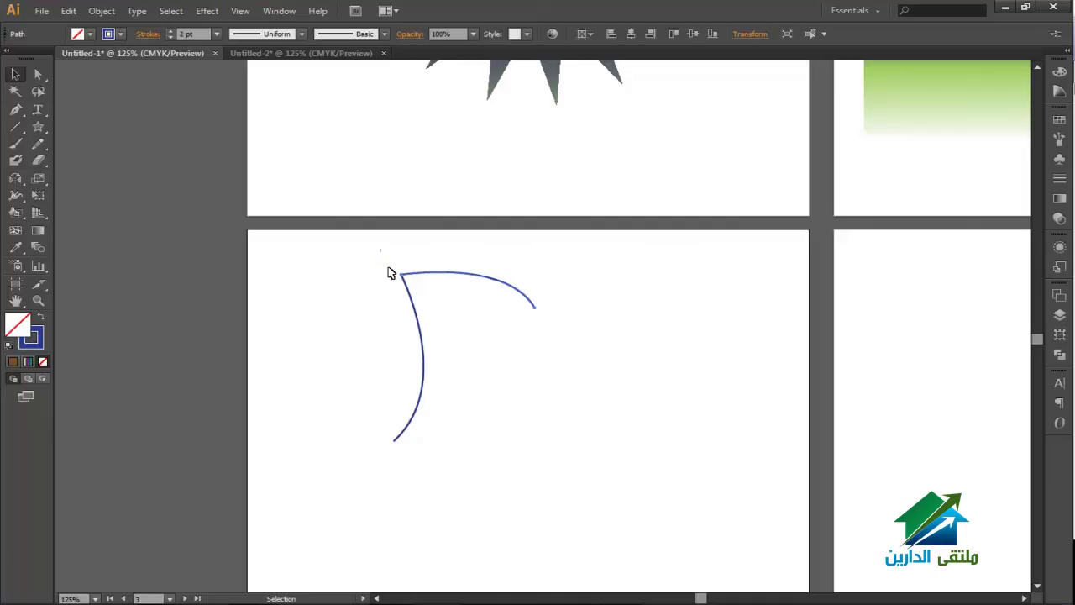
- Select both joined-up curves and make a blend between them
left_click(421, 311, "shift")
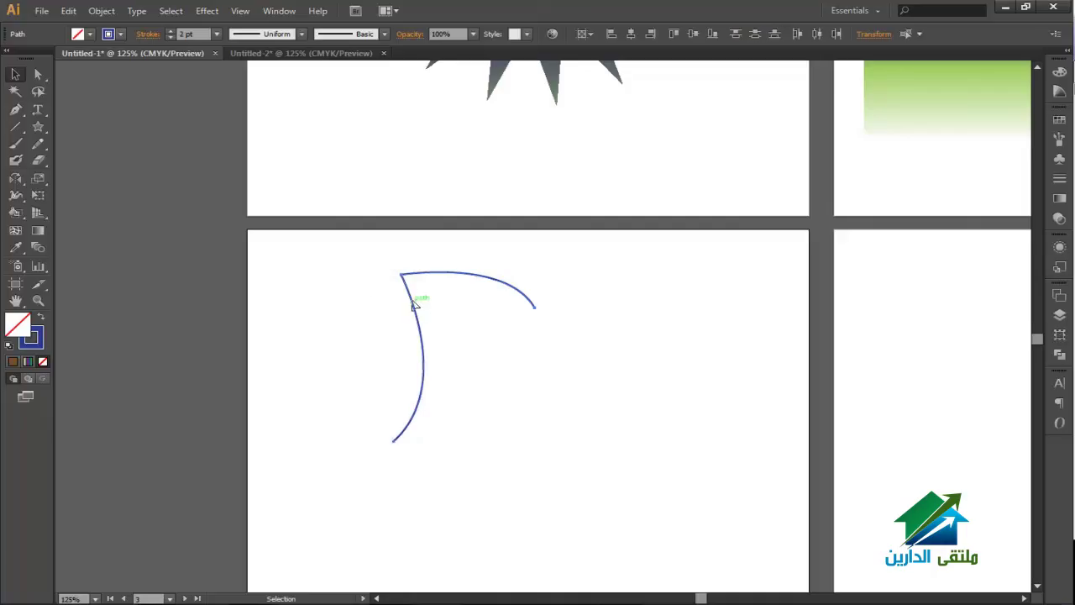
left_click(102, 10)
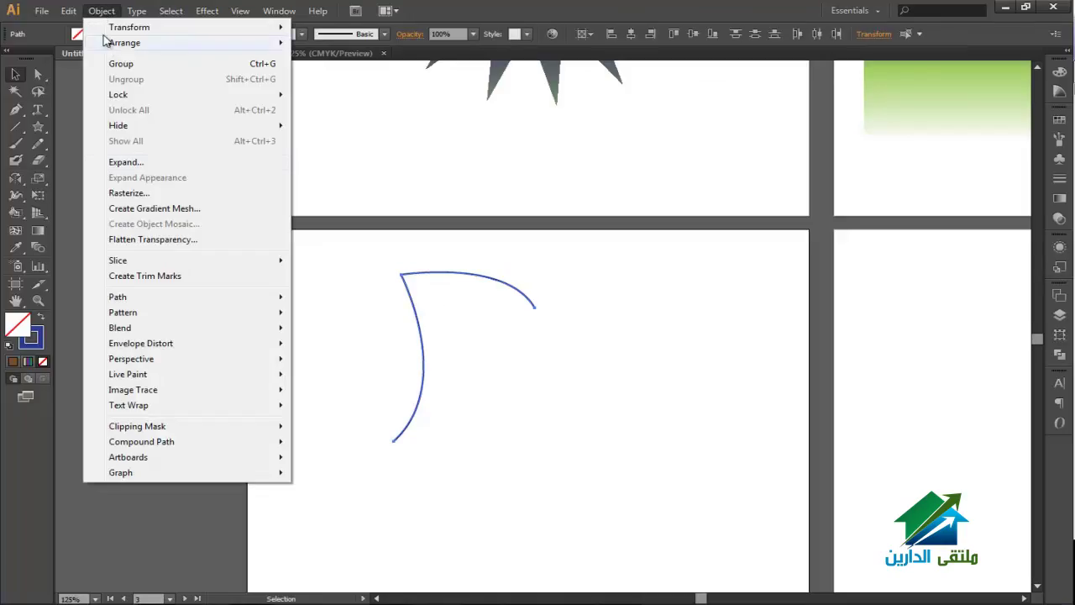
left_click(363, 284)
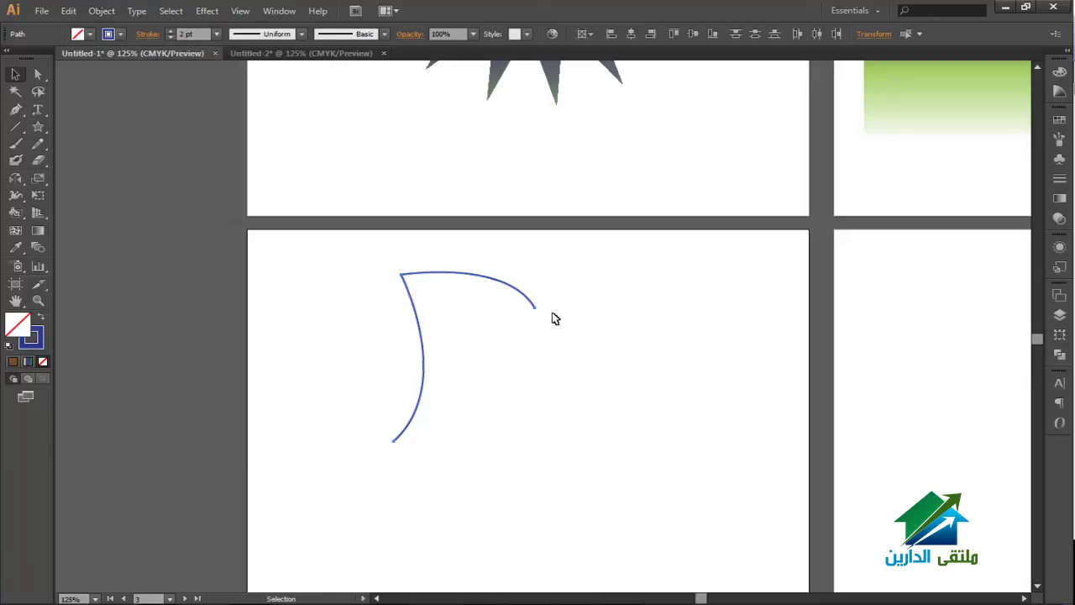
key("a")
key("ctrl+alt+b")
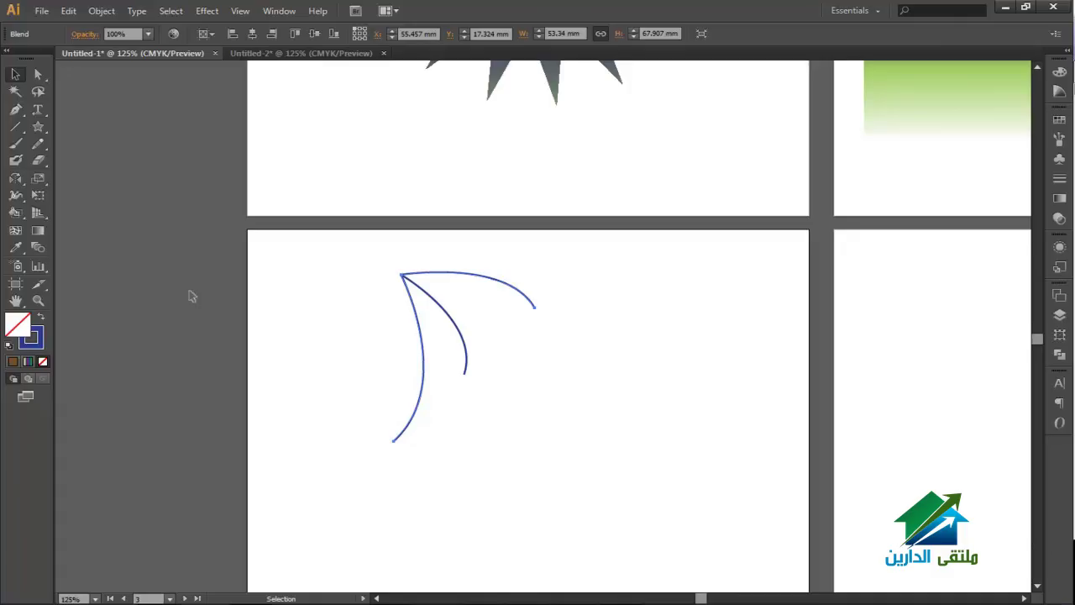
- Open the blend's options and change its spacing from Smooth Color to Specified Steps
left_click(42, 250)
double_click(43, 249)
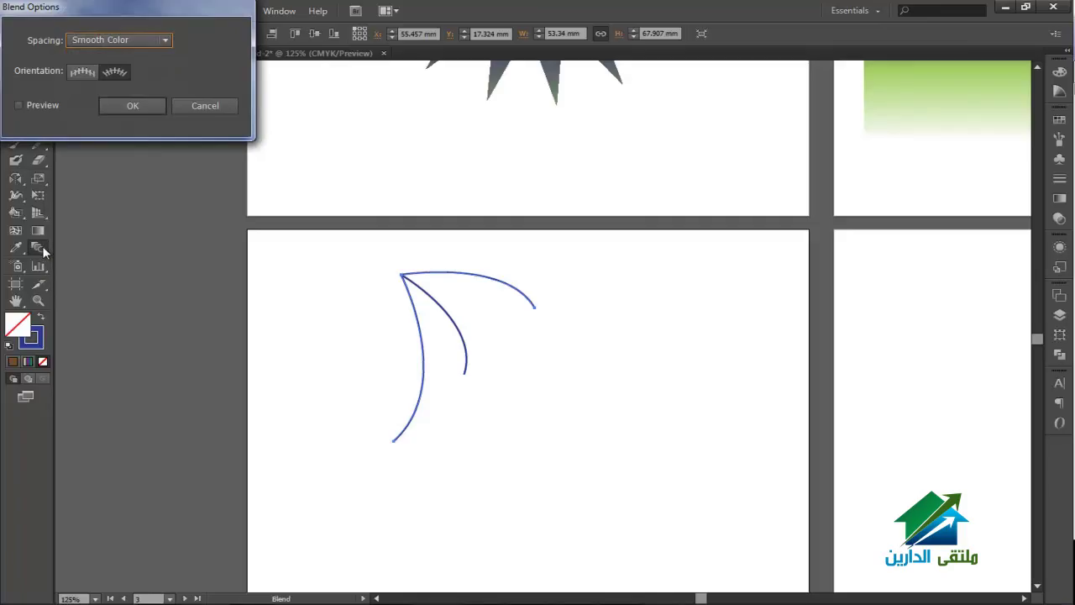
left_click_drag(161, 11, 749, 224)
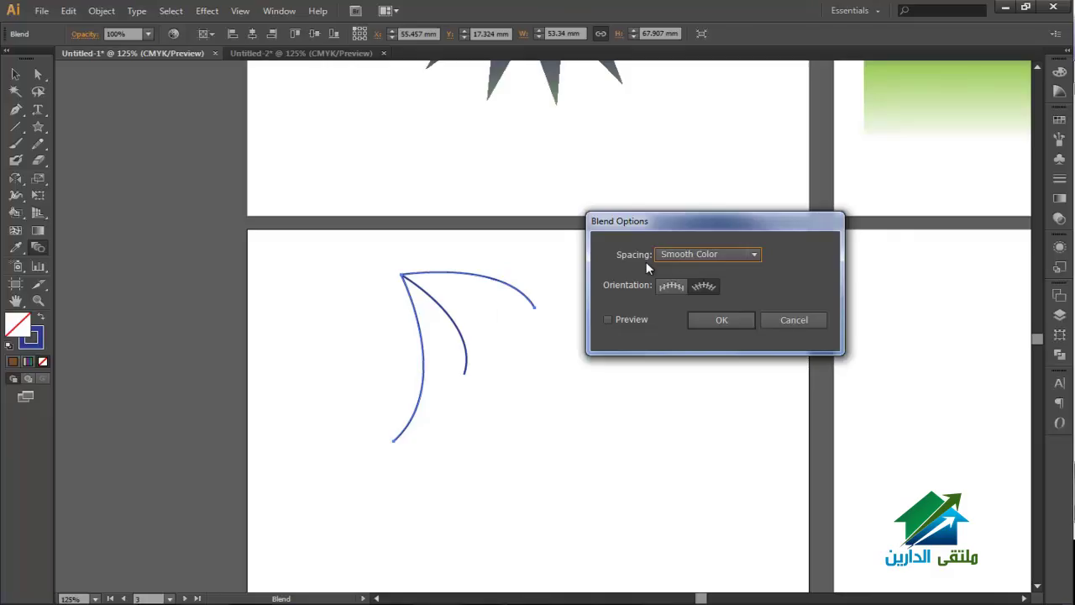
left_click(745, 254)
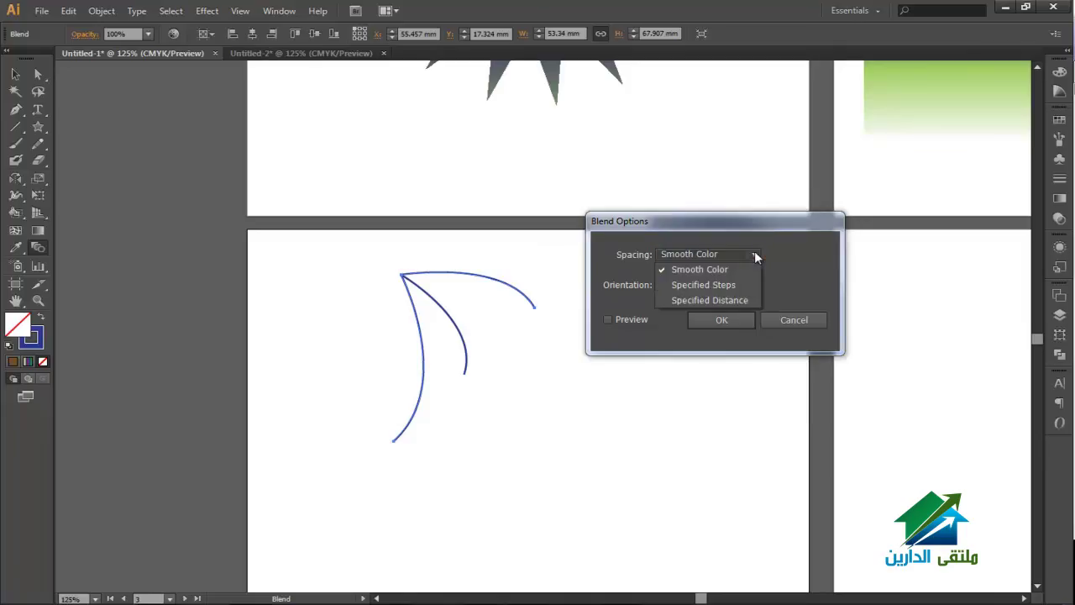
left_click(743, 284)
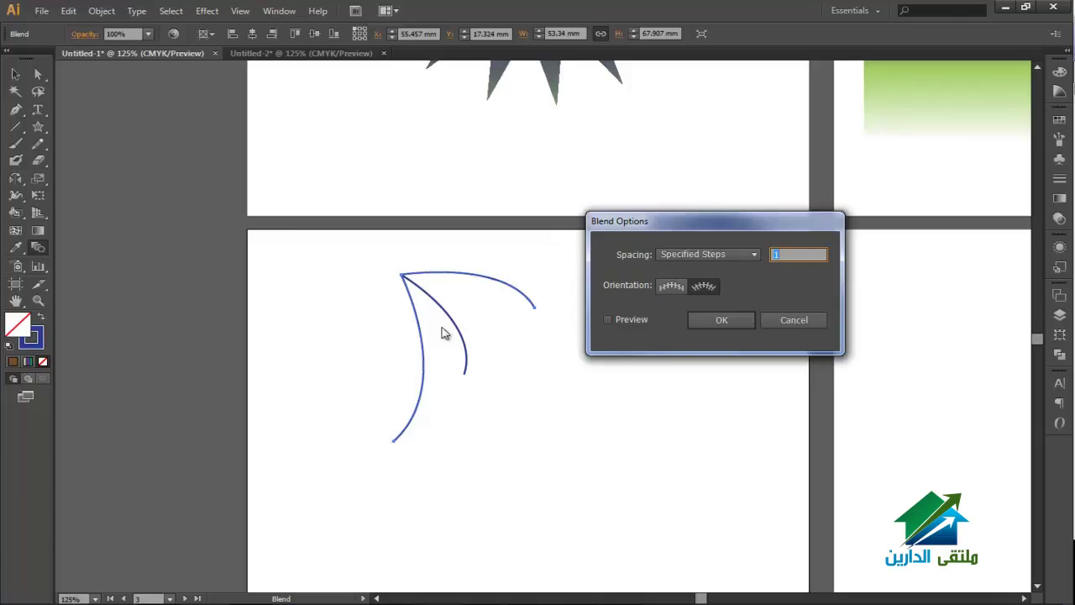
- Turn on the preview, try different step counts, and apply 14 specified steps to the blend
left_click(607, 320)
left_click(798, 254)
type("3")
key("Up")
key("Up")
key("Up")
key("Up")
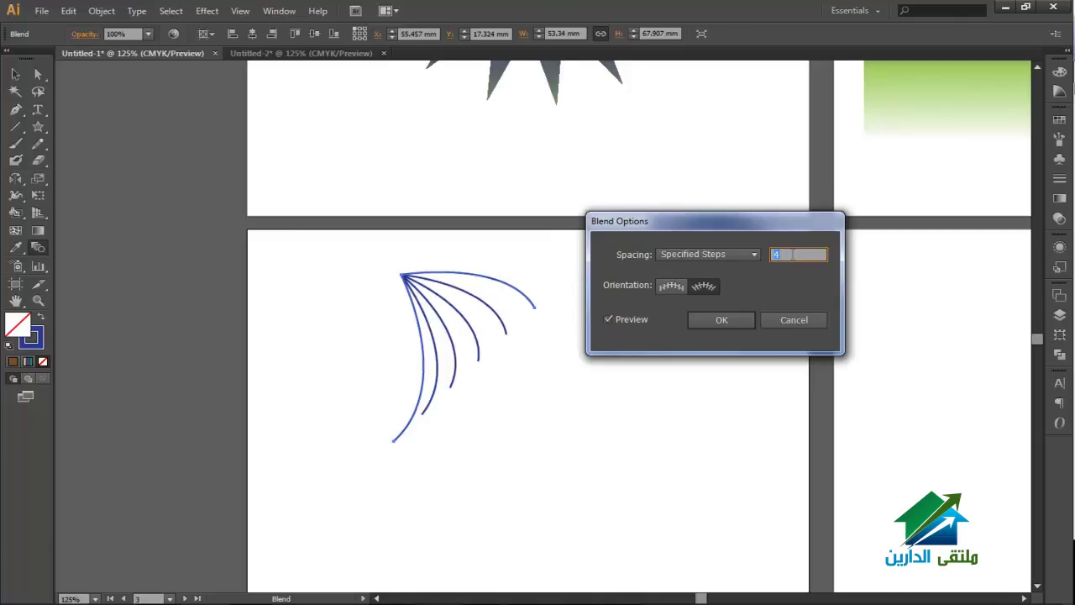
key("Up")
key("Up")
key("Up")
key("Up")
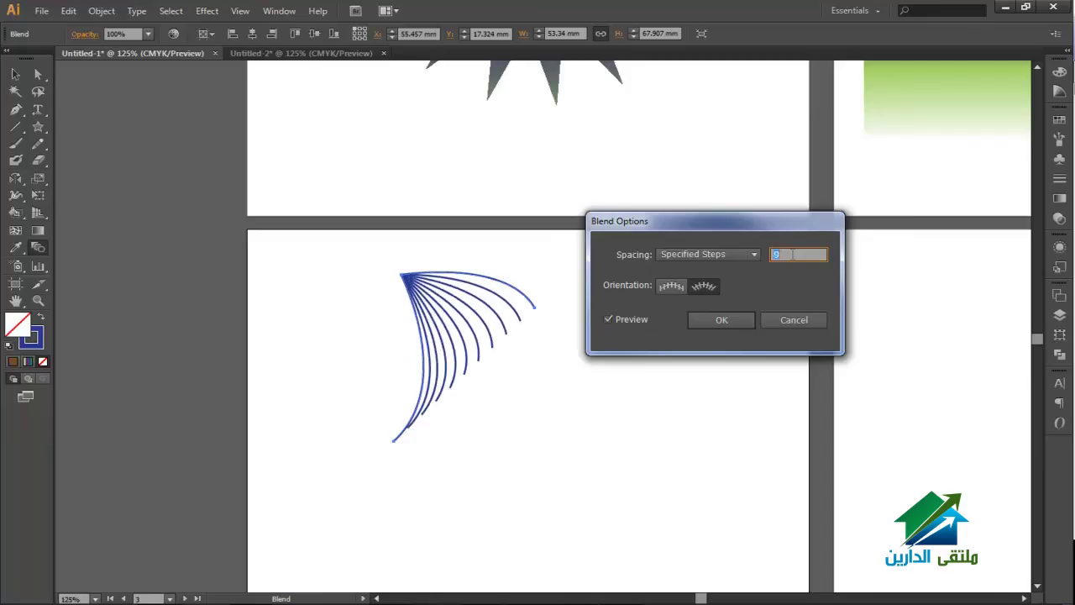
key("Up")
key("Up")
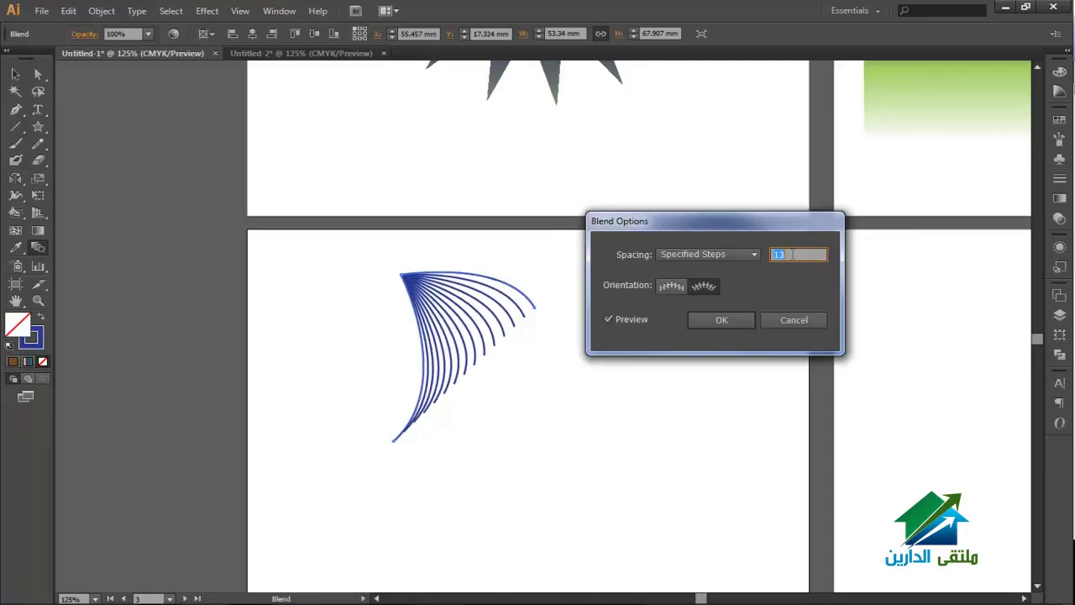
key("Up")
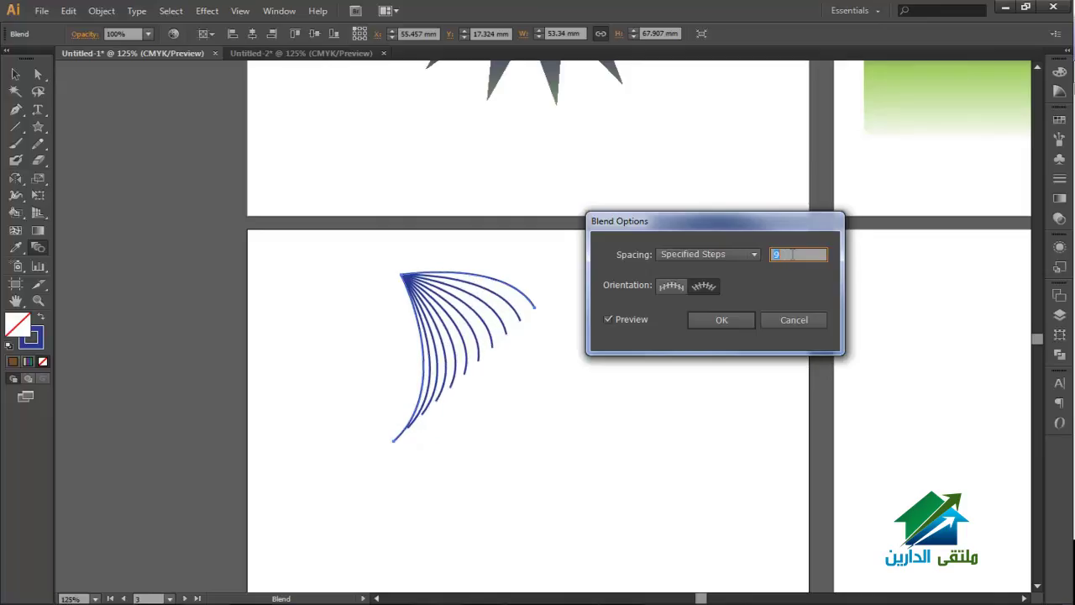
key("Up")
key("Up")
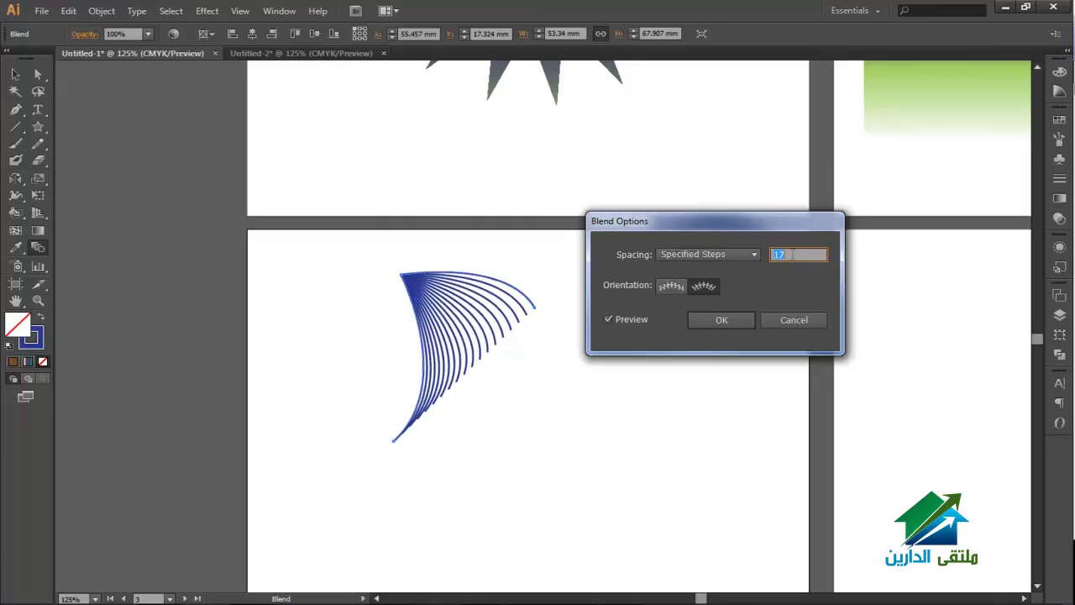
key("Down")
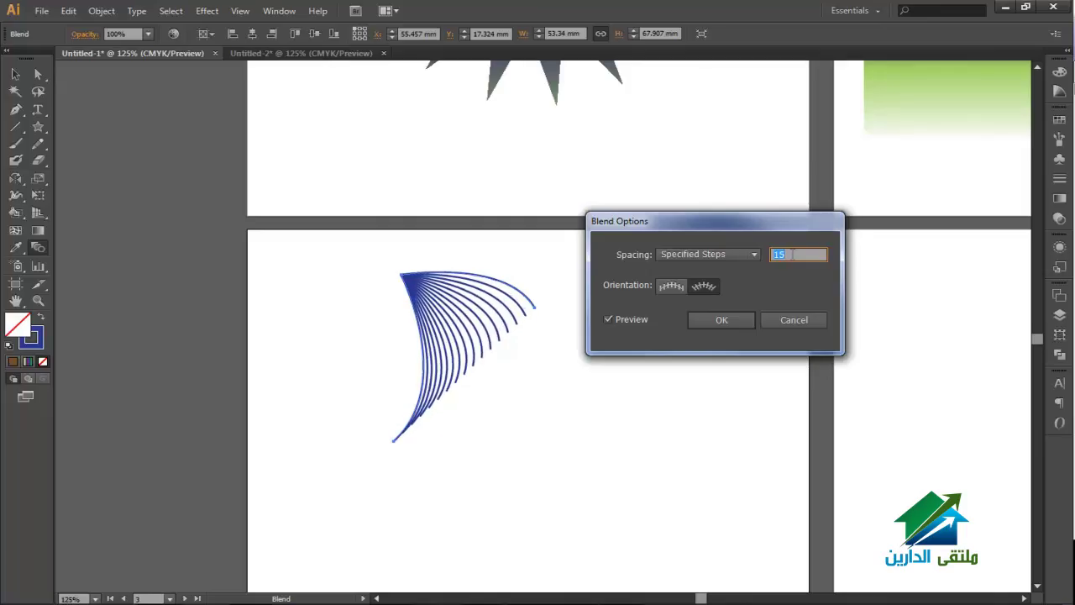
key("Down")
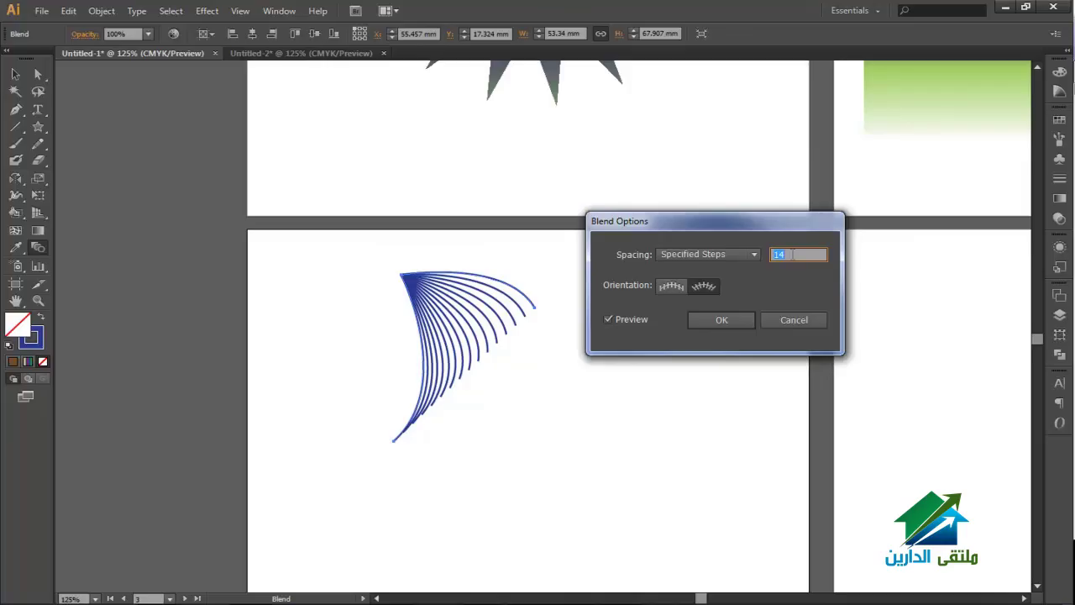
left_click(739, 319)
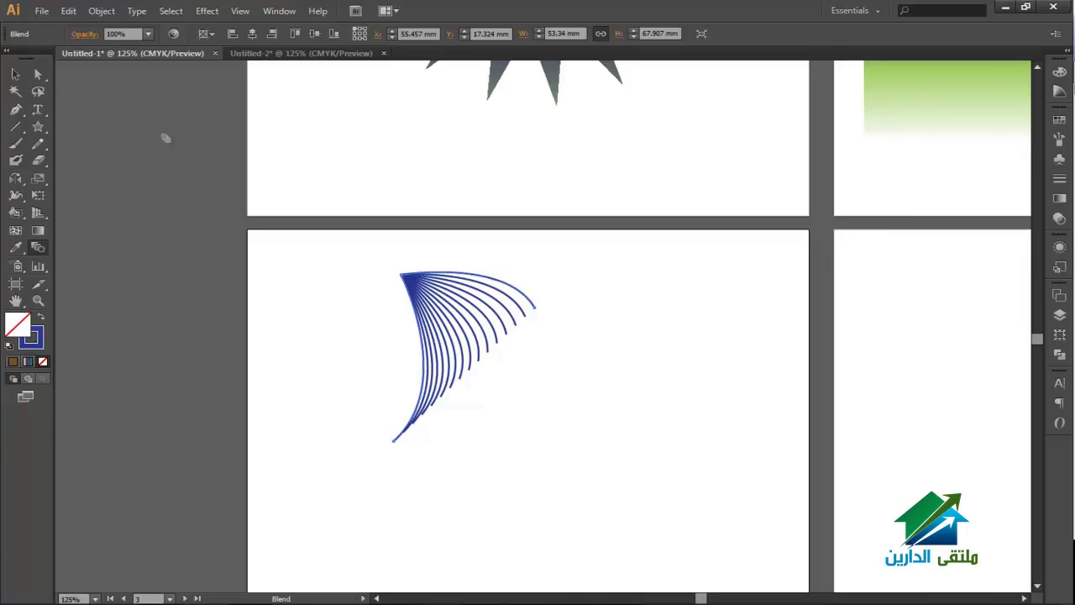
- Move the fan-shaped blend right and slightly down, to about X 76.8 mm, Y 21.3 mm
key("v")
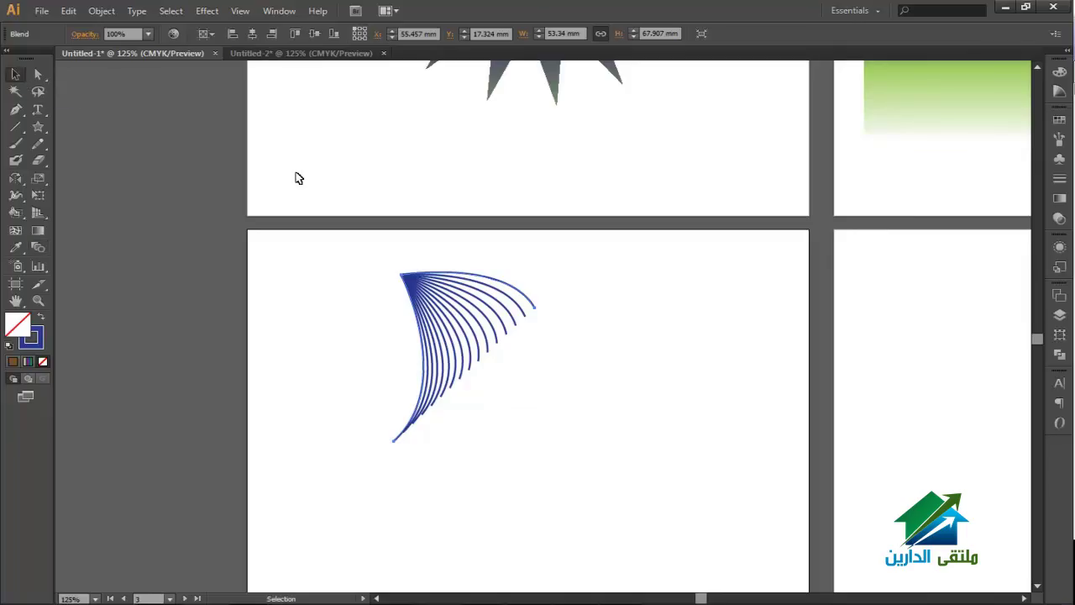
left_click(456, 318)
mouse_move(433, 293)
left_mouse_down()
mouse_move(496, 304)
mouse_move(475, 317)
mouse_move(403, 324)
mouse_move(475, 293)
left_mouse_up()
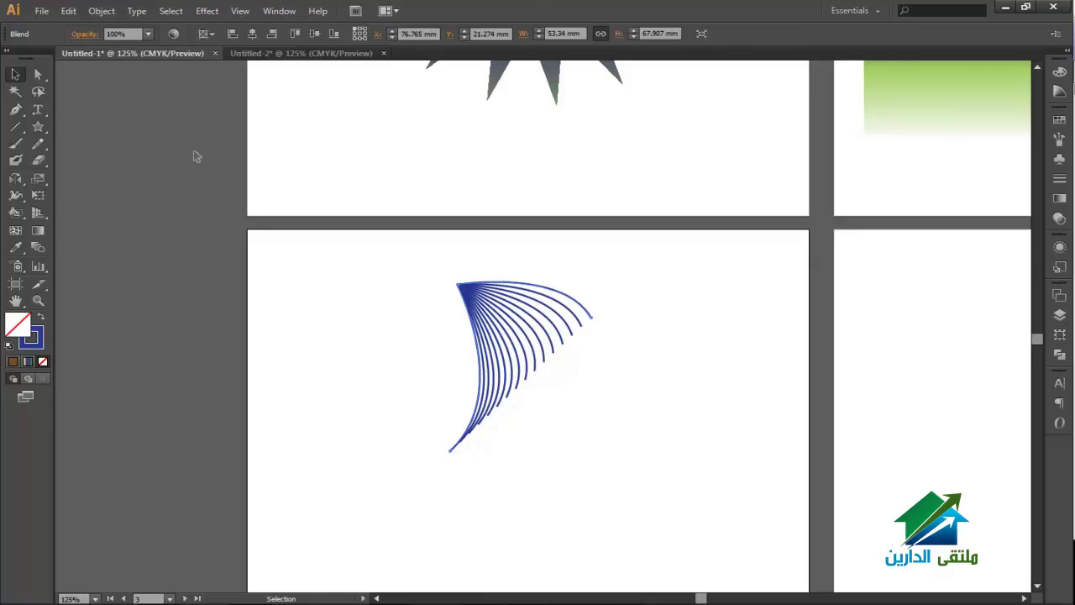
- Try several positions for the upper curve's outer end anchor, leaving it farther right so the fan is wider
key("a")
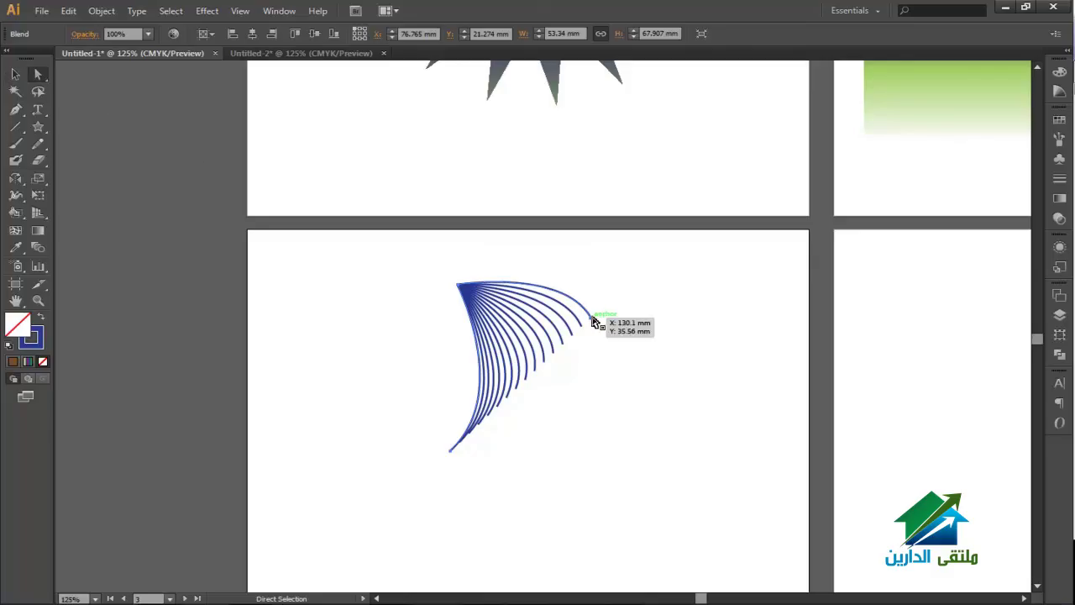
left_click_drag(596, 320, 604, 284)
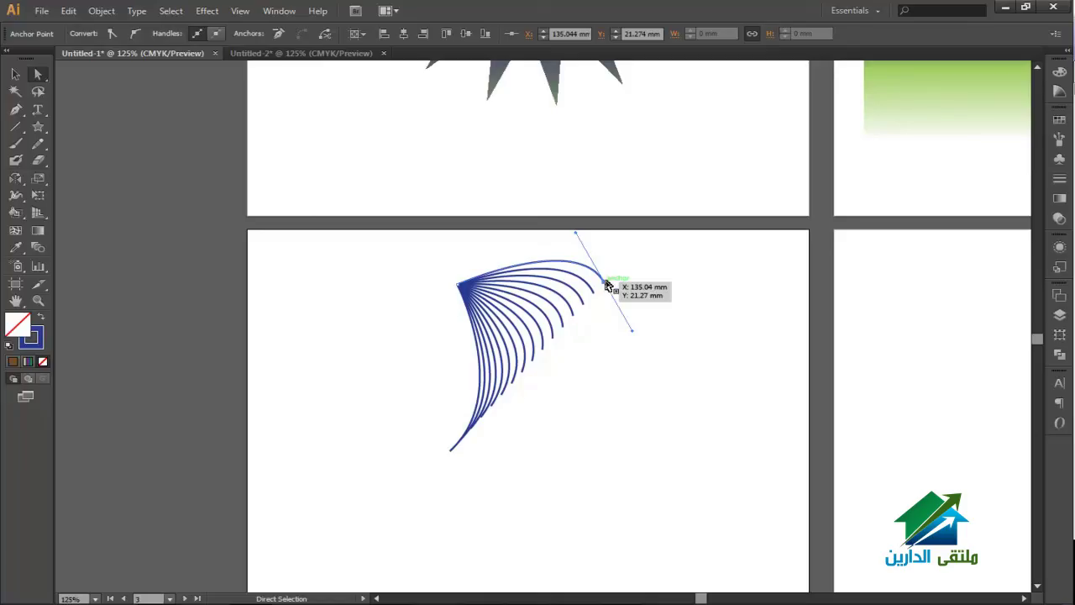
left_click_drag(607, 286, 649, 285)
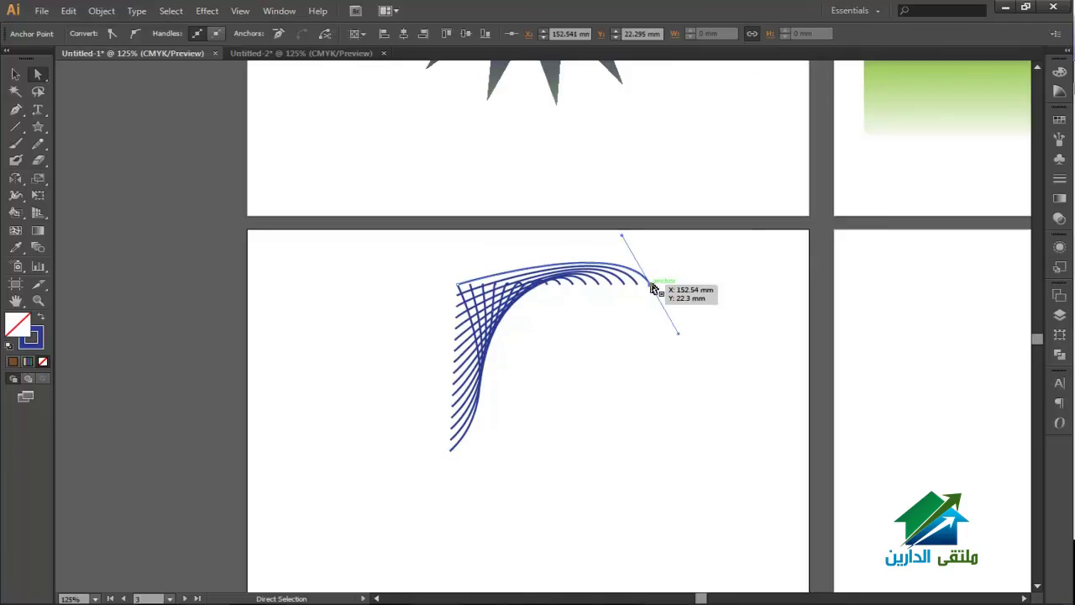
left_click_drag(654, 288, 628, 330)
- Move the lower curve's end anchor to about X 79.6 mm, Y 92.3 mm and shorten its outer direction handle
left_click(452, 454)
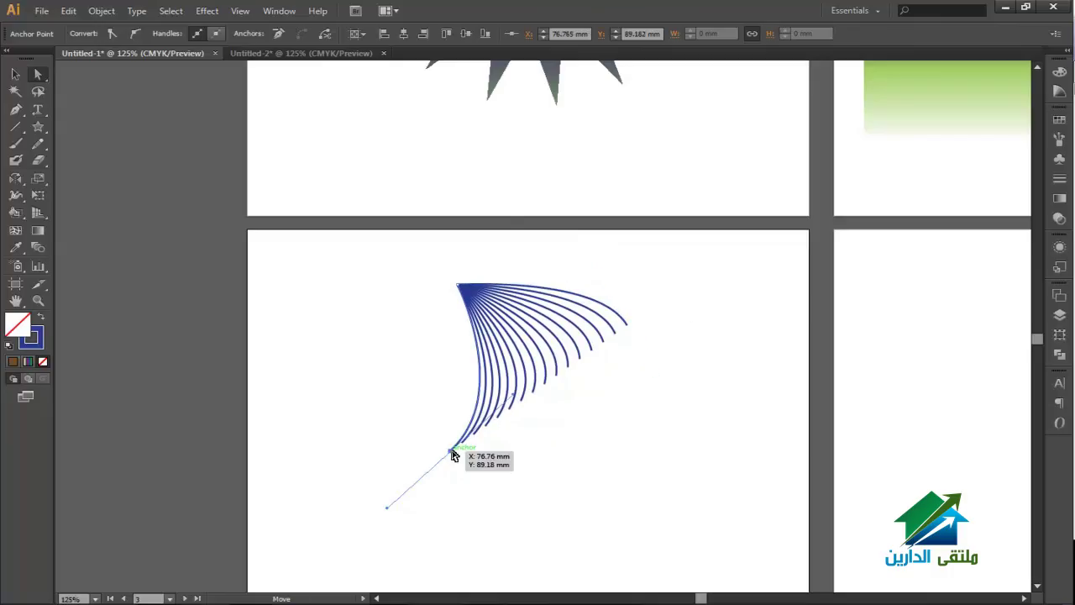
left_click_drag(451, 449, 458, 458)
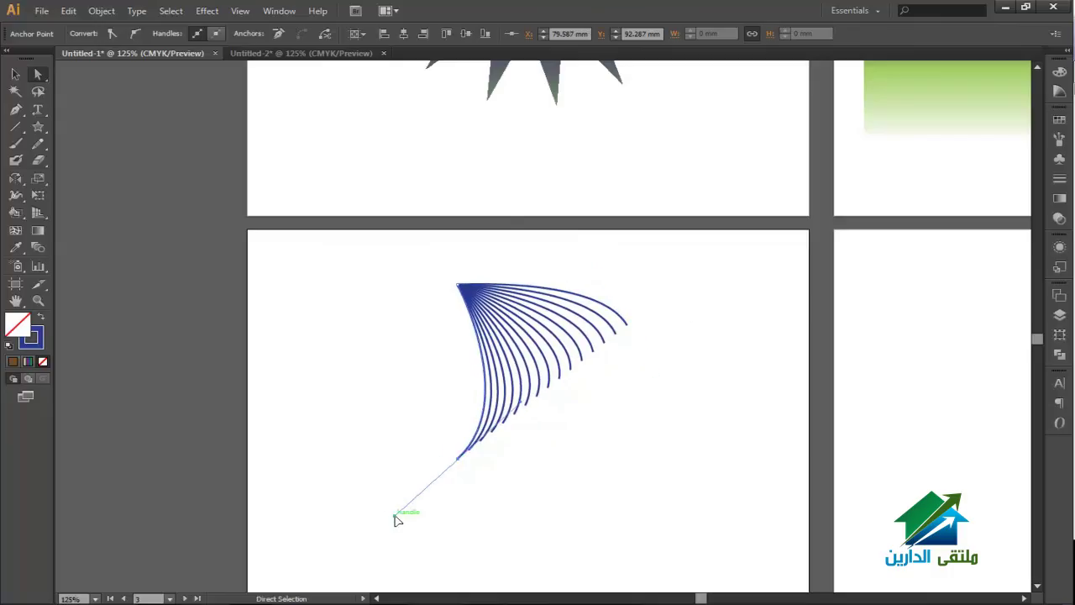
left_click_drag(394, 517, 433, 486)
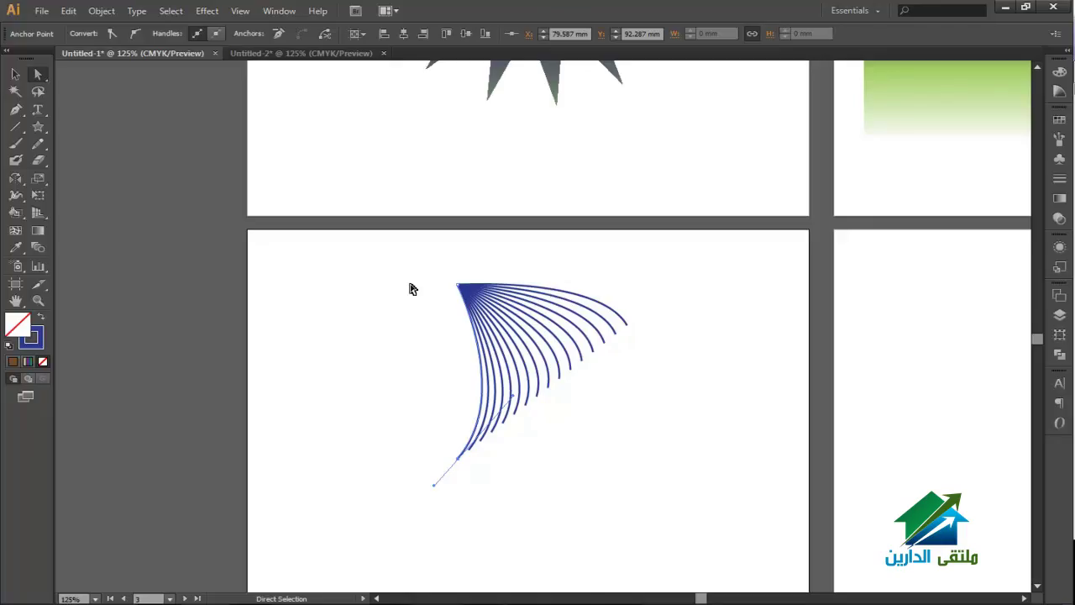
- Move the whole blend near the artboard's upper-left corner, to about X 16.9 mm, Y 8 mm
key("v")
left_click_drag(512, 324, 346, 288)
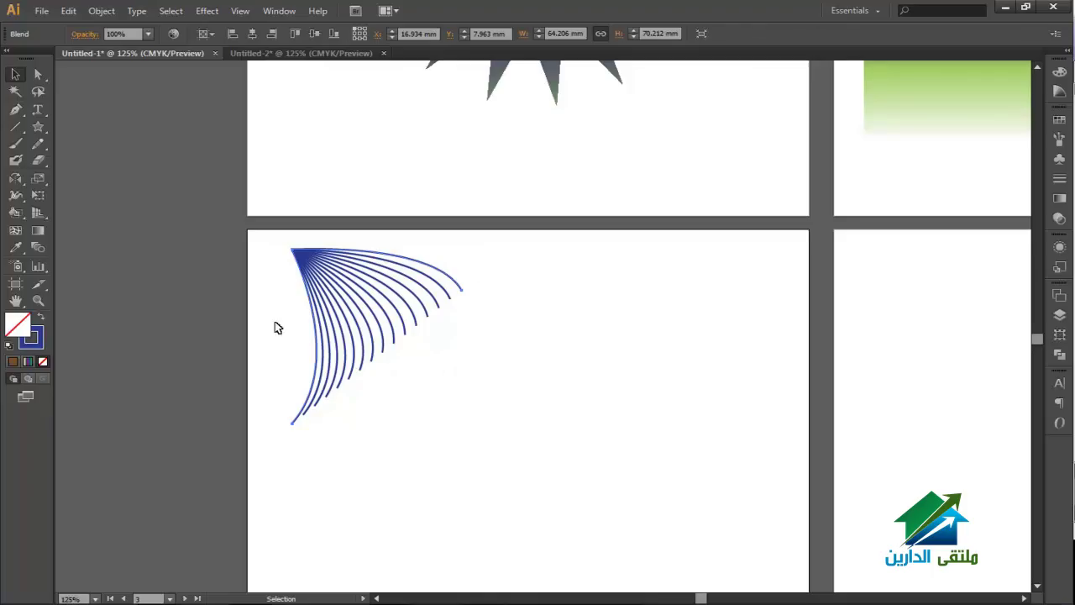
- Draw two separate Pen curves beyond the fan: an arch ending at about X 171.3 mm, Y 33.9 mm, and one rising to about X 135 mm, Y 37.8 mm
left_click(16, 111)
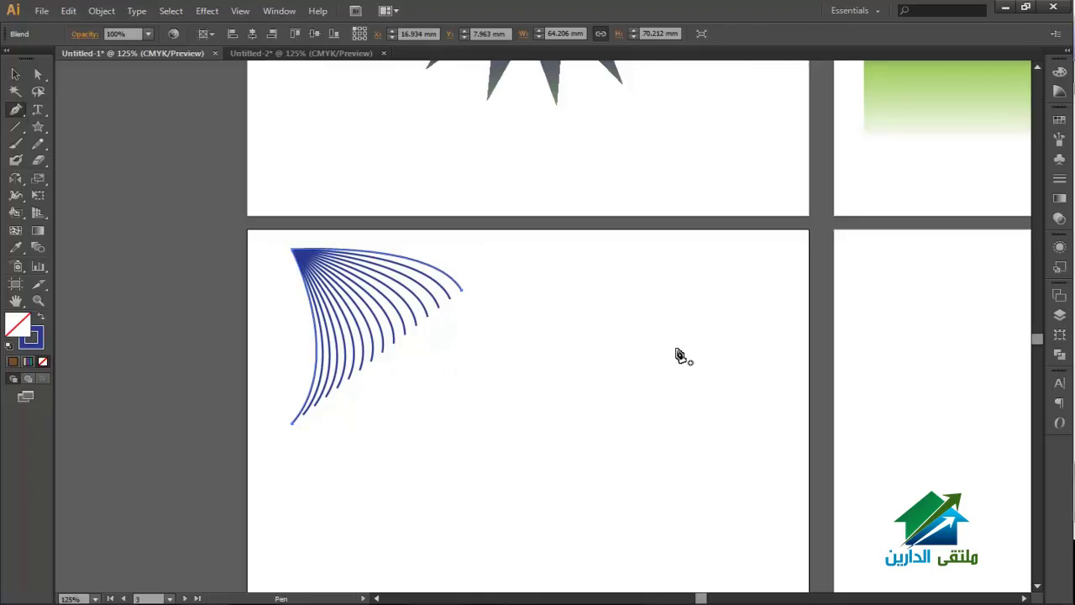
left_click(604, 294)
left_click_drag(699, 314, 734, 356)
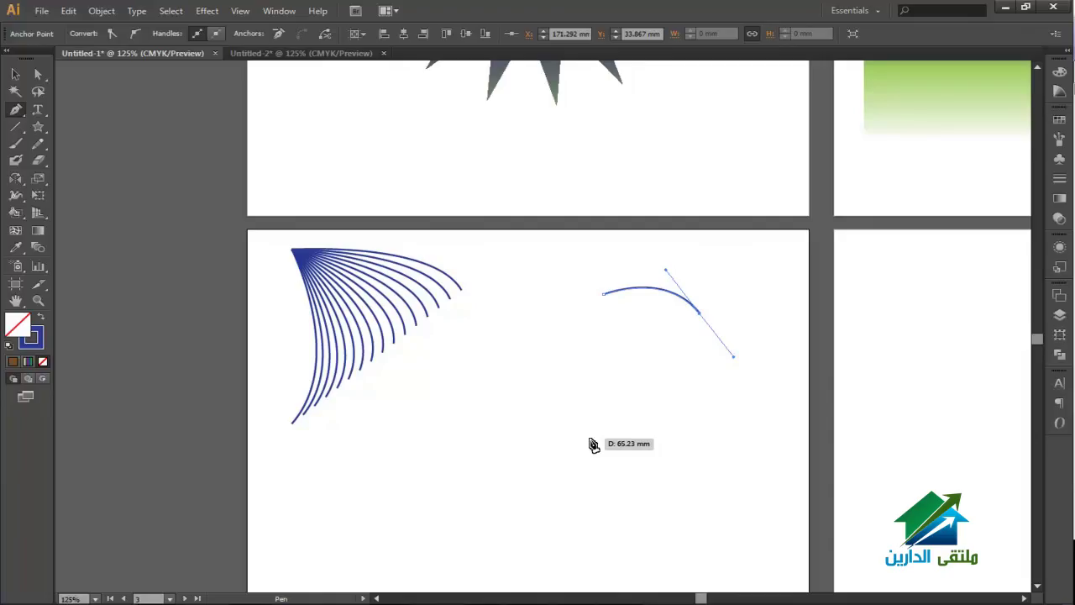
key("v")
key("p")
left_click(590, 445)
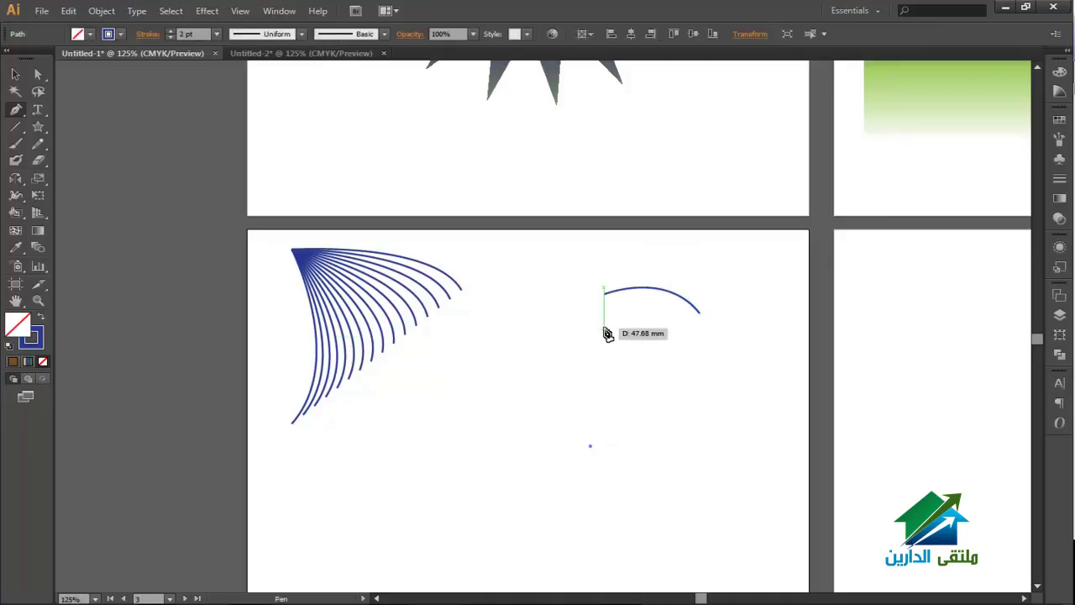
left_click_drag(604, 322, 576, 292)
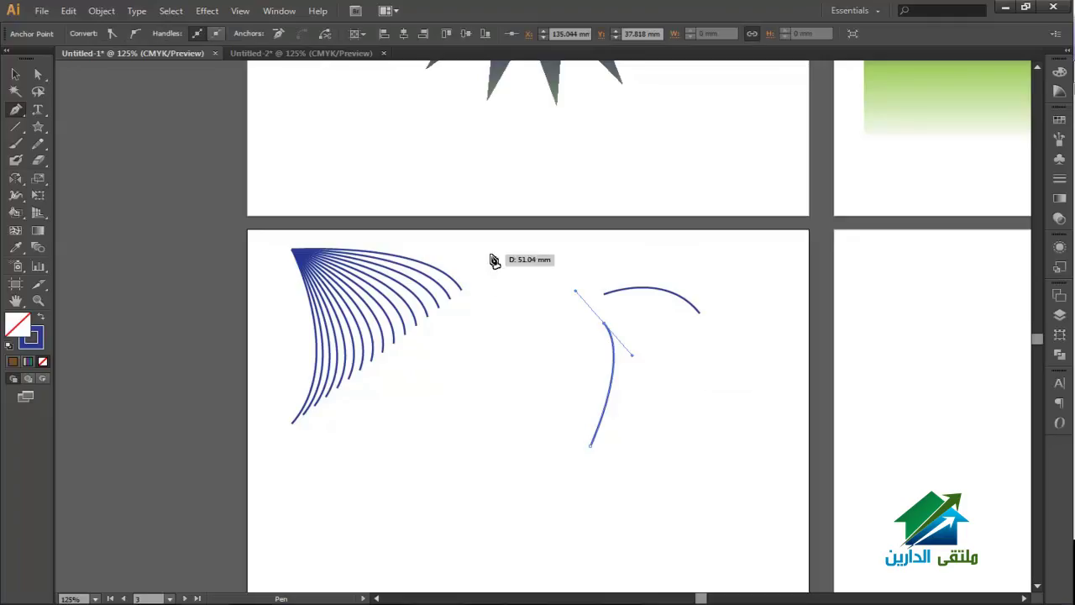
- Move the lower curve up so its upper end anchor meets the arch's starting anchor
left_click(15, 74)
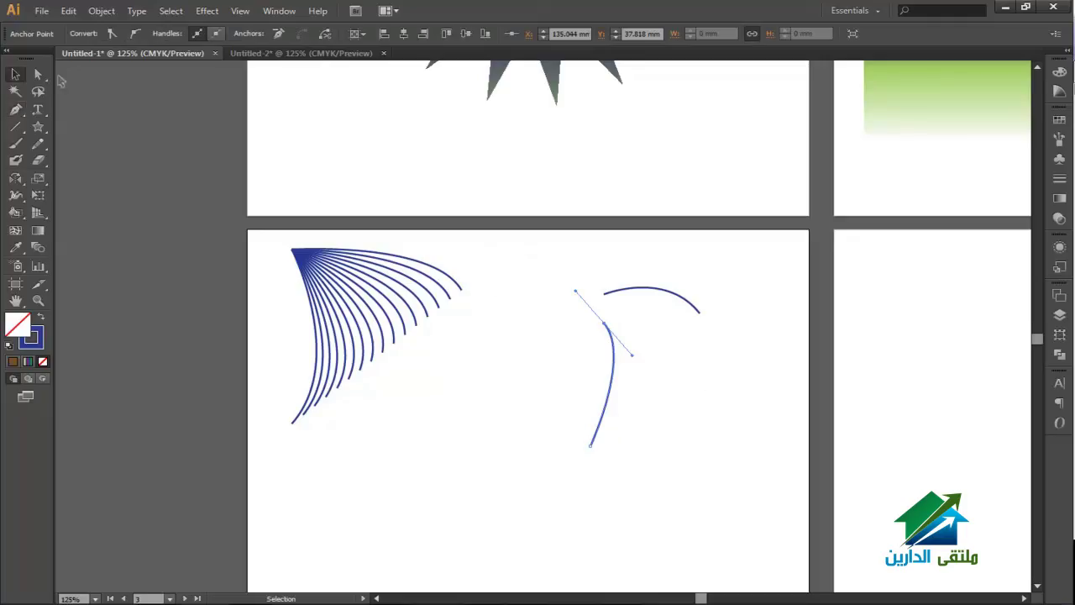
left_click(608, 324)
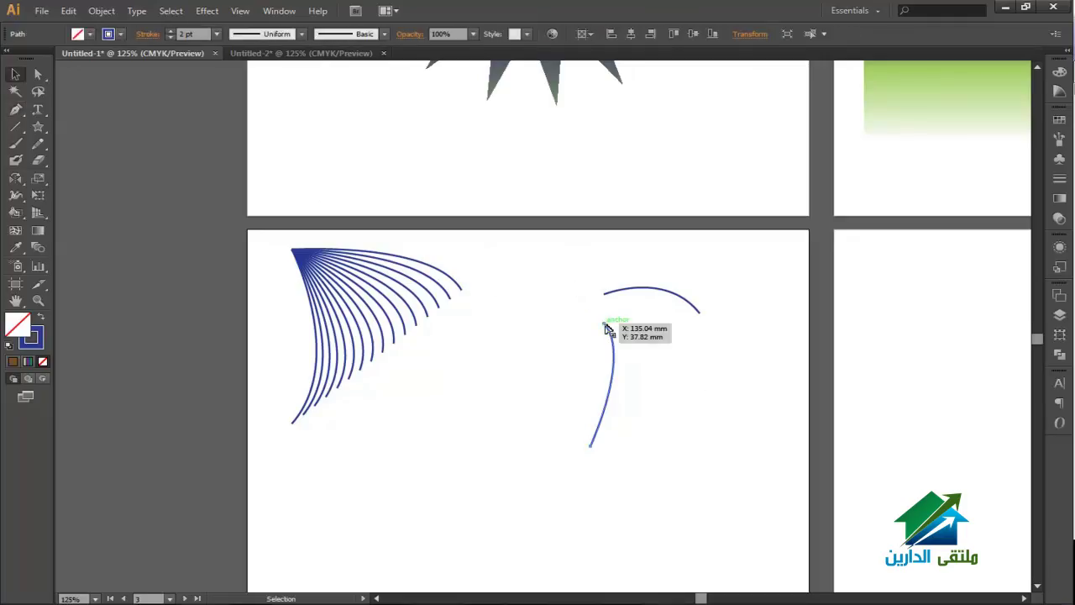
left_click_drag(608, 326, 607, 297)
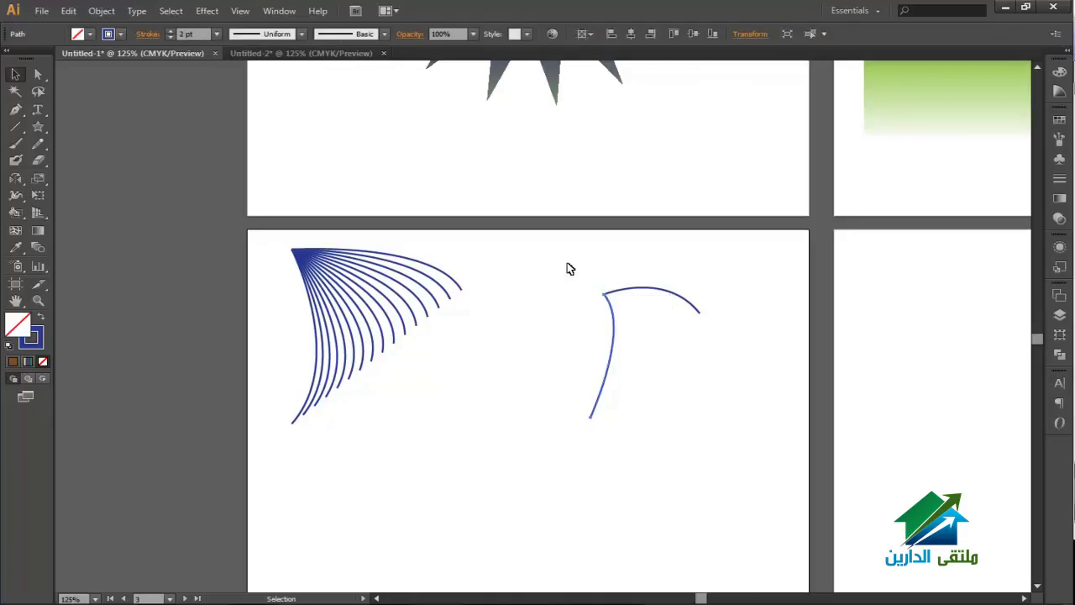
- Select the two joined-up curves and blend them together
left_click_drag(567, 263, 635, 302)
key("a")
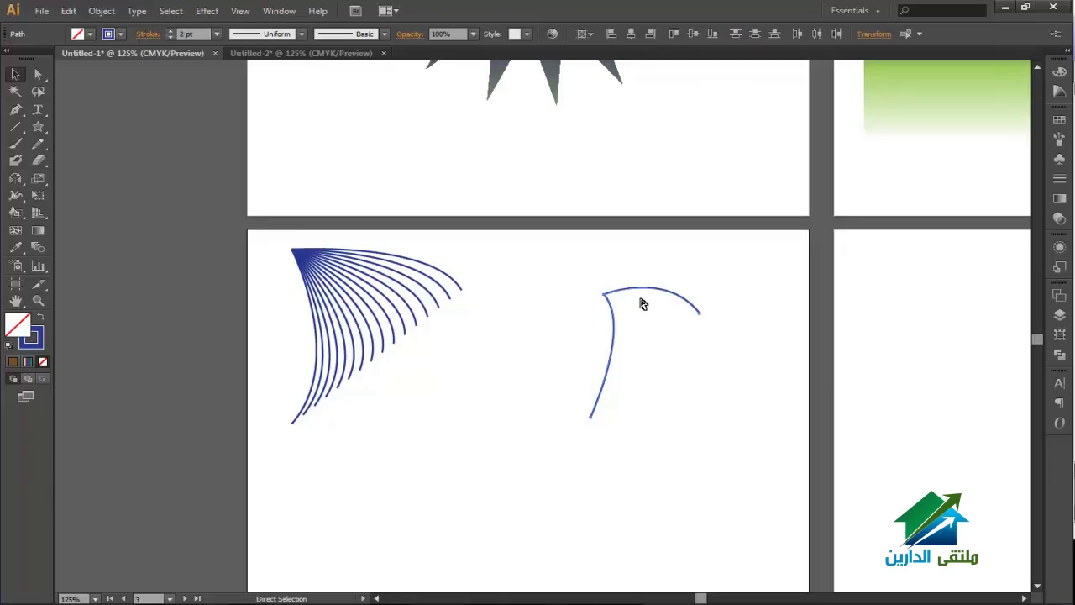
key("alt")
left_click(645, 304, "alt")
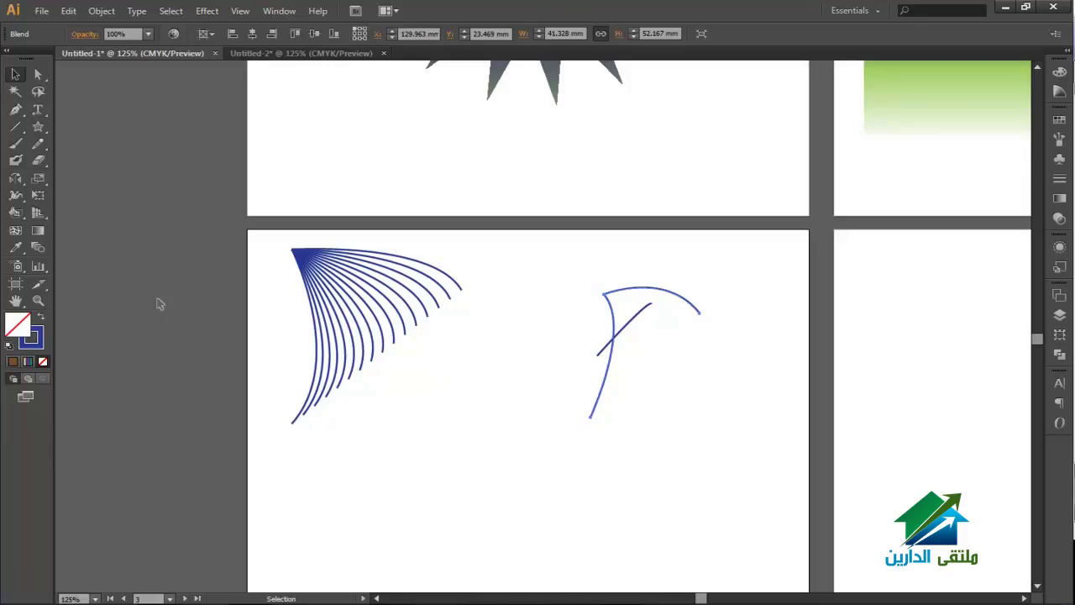
- Draw two more Pen curves below the fan, ending at about X 89 mm, Y 94.8 mm and X 59.4 mm, Y 110.6 mm
key("p")
left_click(403, 373)
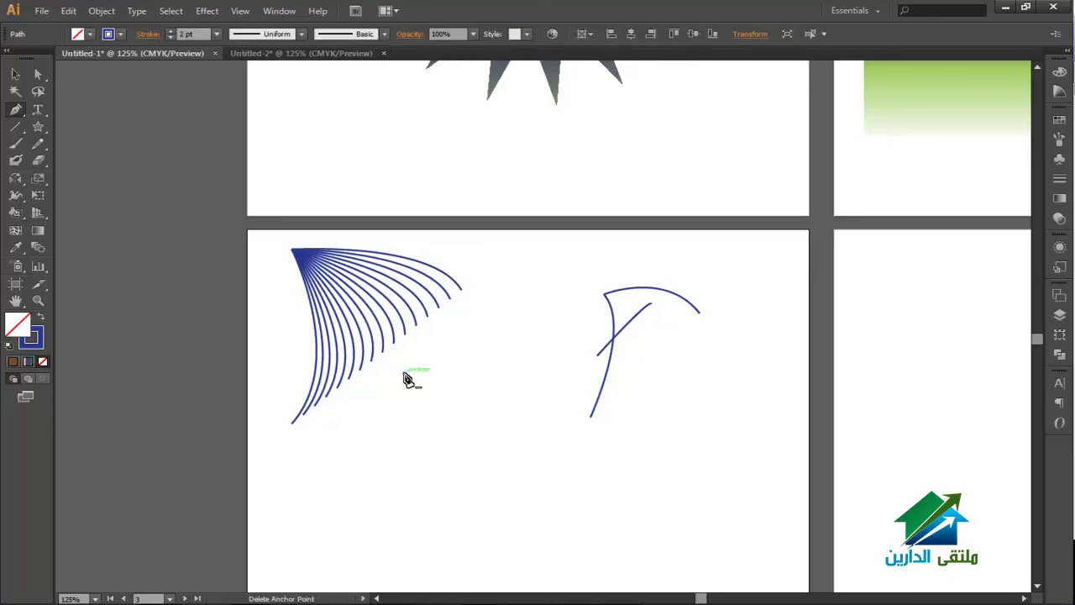
left_click_drag(481, 462, 478, 524)
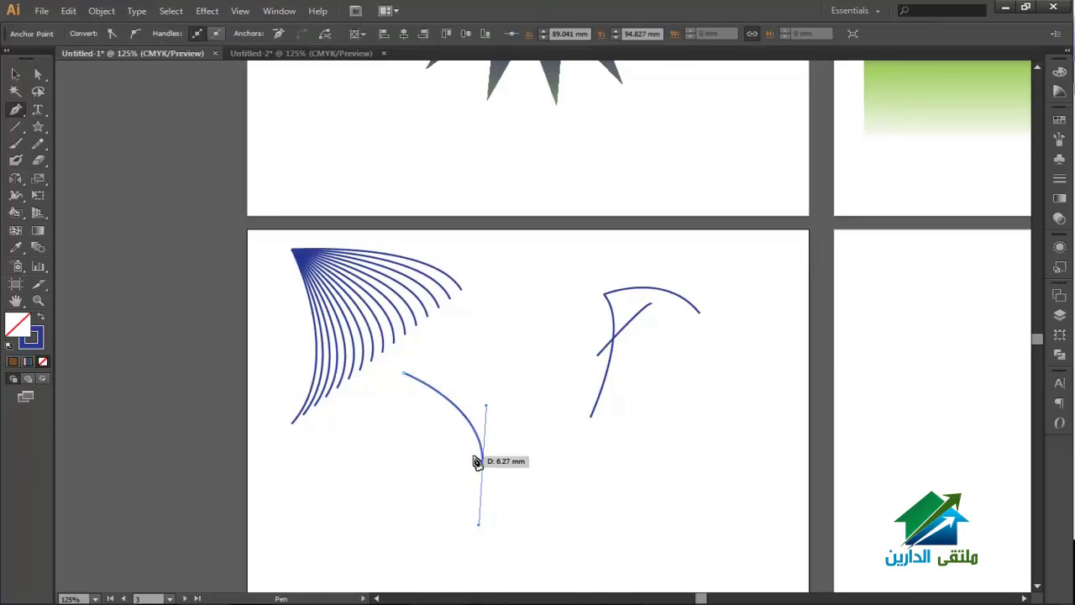
left_click_drag(484, 463, 446, 479)
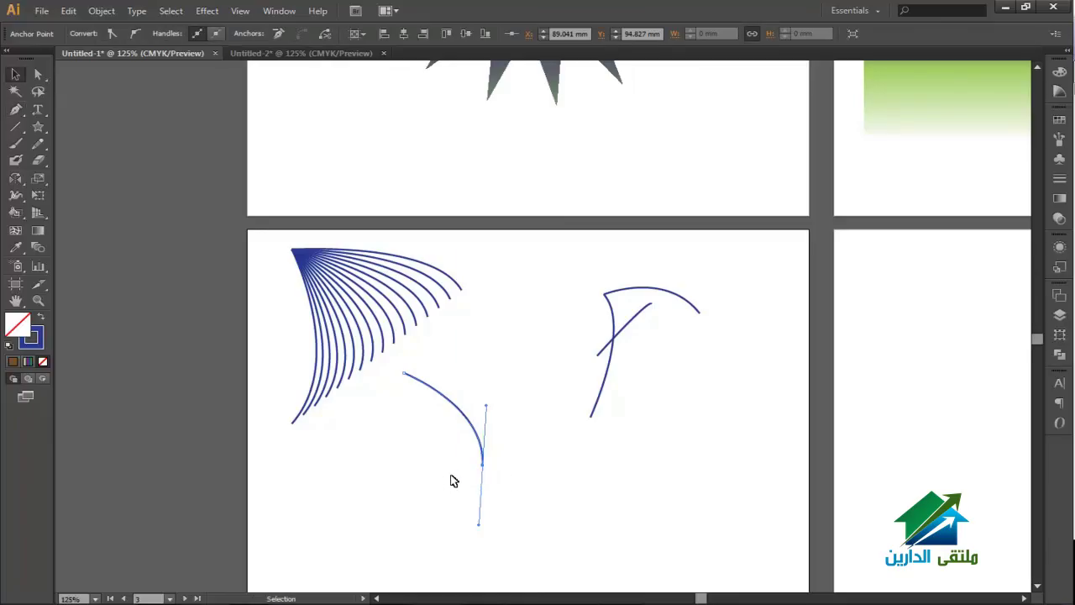
left_click_drag(404, 389, 382, 543)
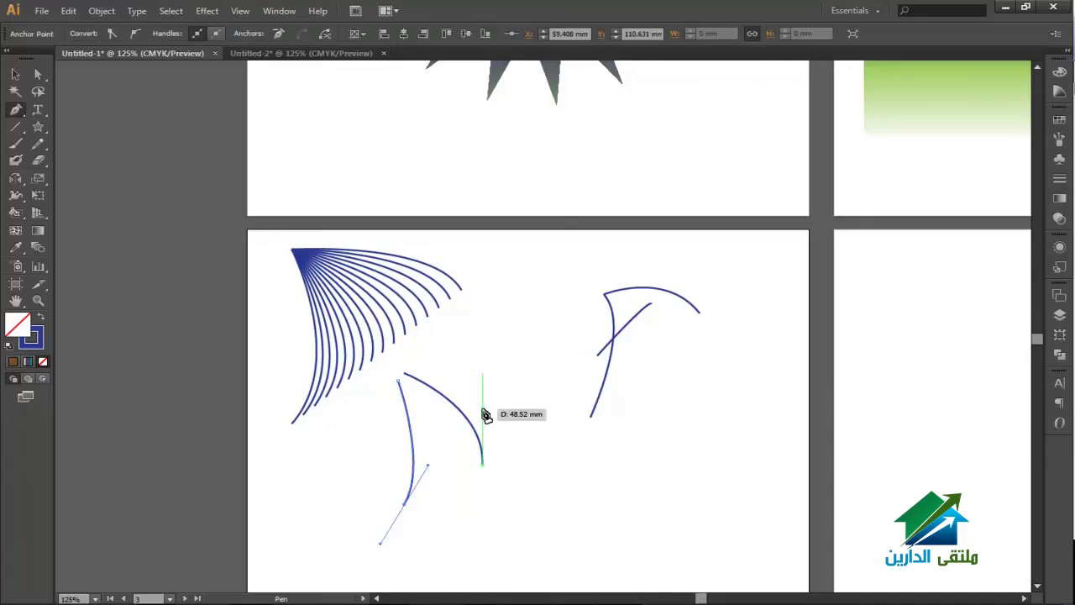
- Snap the newest curve's upper end to its neighbour's starting anchor, and move the crossed-line blend to about X 138.8 mm, Y 20.6 mm
key("v")
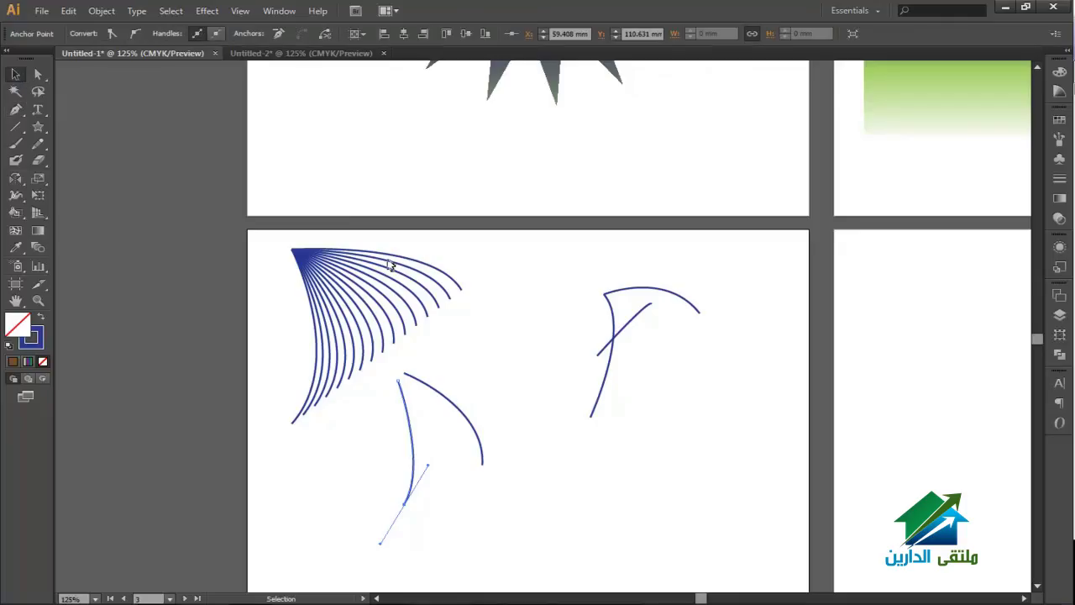
left_click(402, 384)
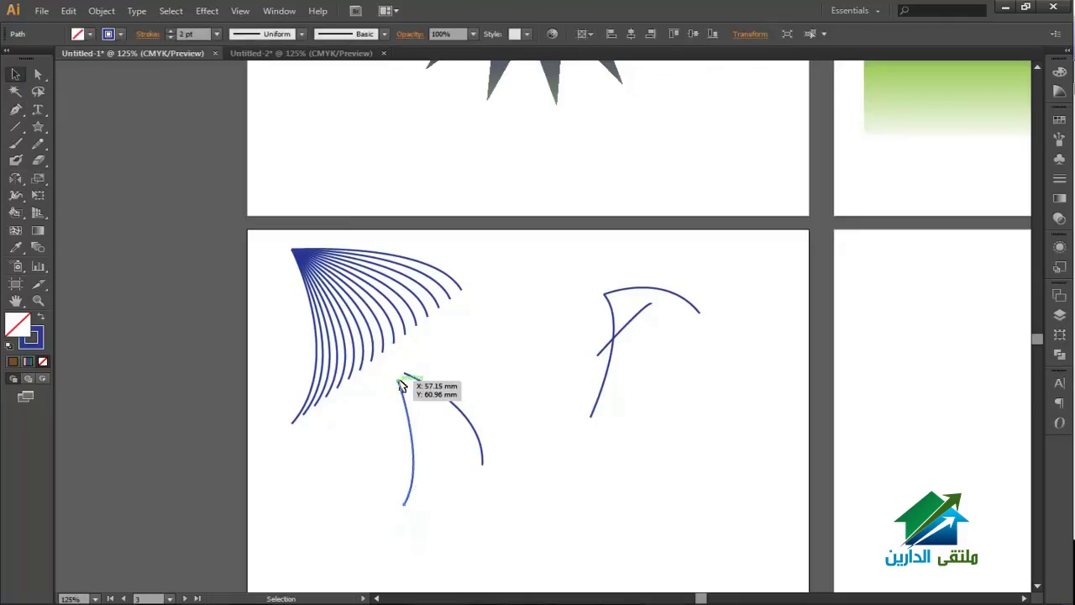
left_click_drag(402, 384, 407, 375)
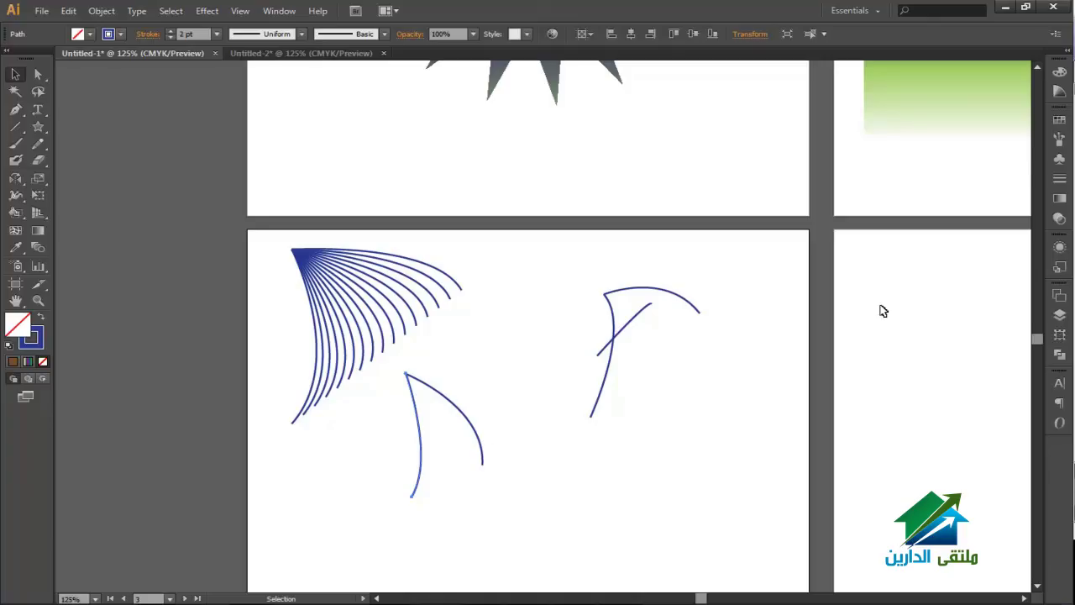
left_click_drag(651, 293, 676, 287)
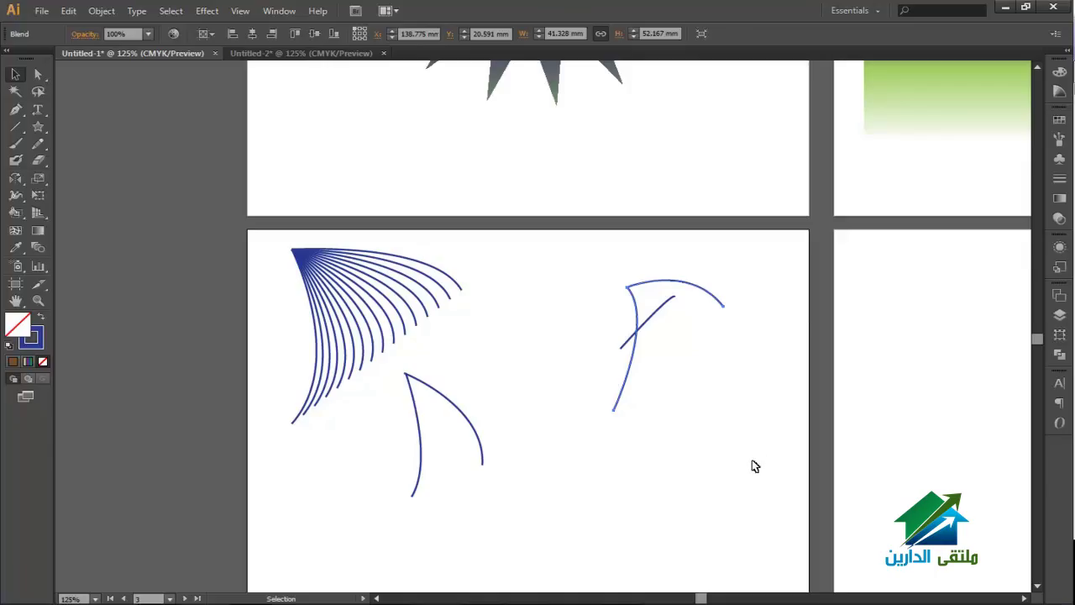
- Draw two small separate Pen arcs low on the artboard, ending at about X 200.8 mm, Y 98.2 mm and X 96.7 mm, Y 129.8 mm
left_click(16, 109)
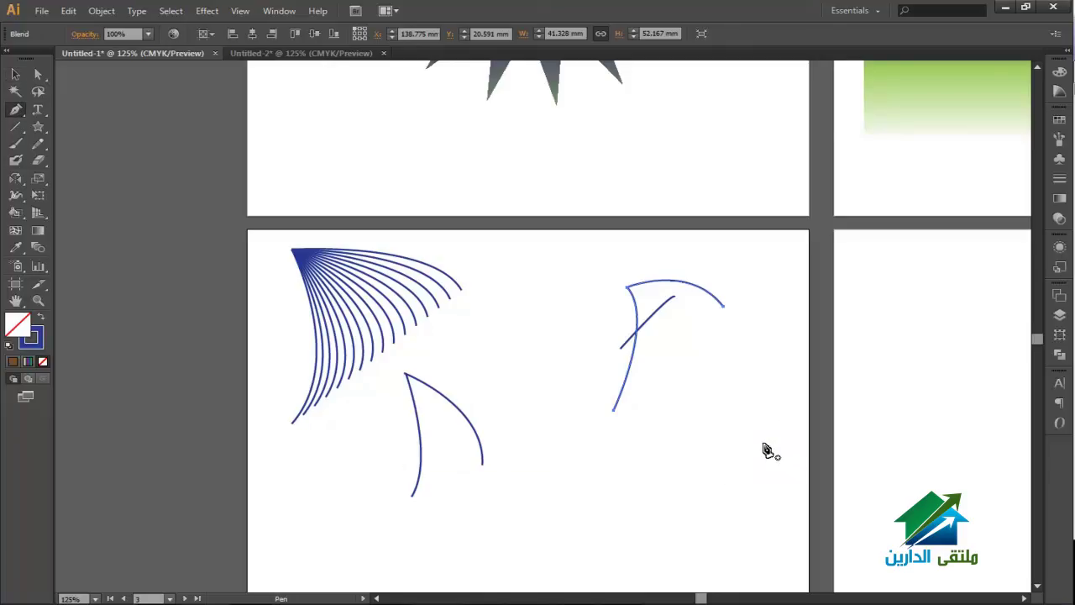
left_click_drag(763, 442, 778, 543)
left_click(773, 495)
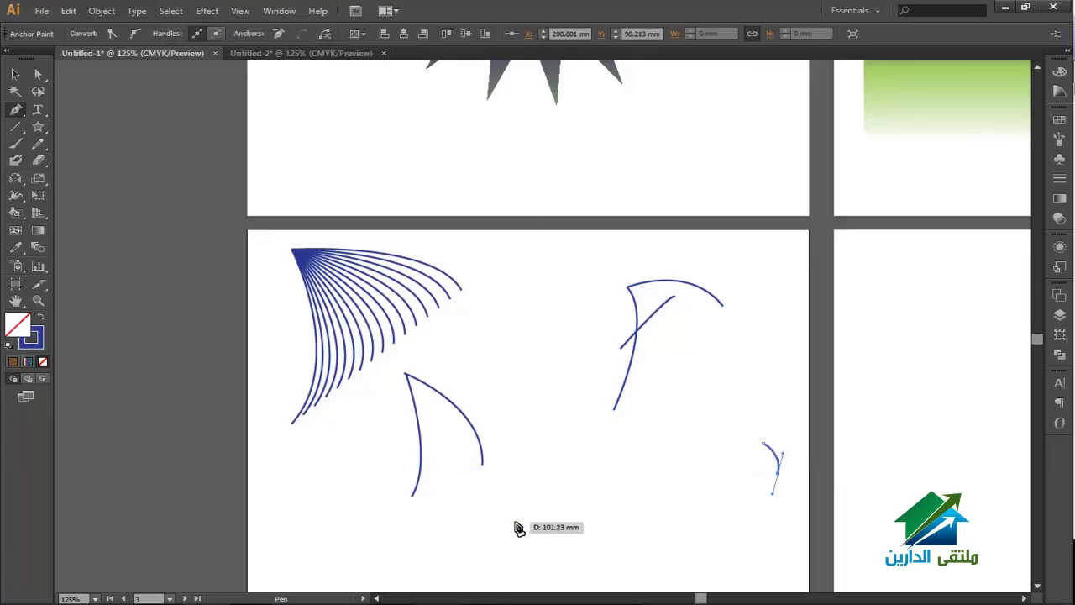
key("ctrl")
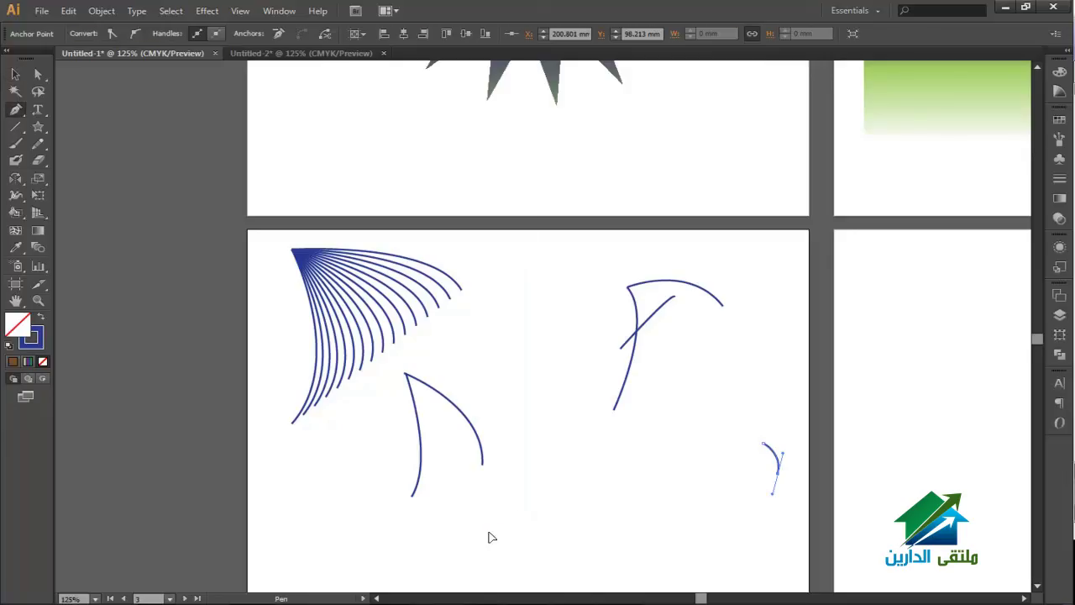
left_click(488, 531)
left_click_drag(505, 557, 500, 576)
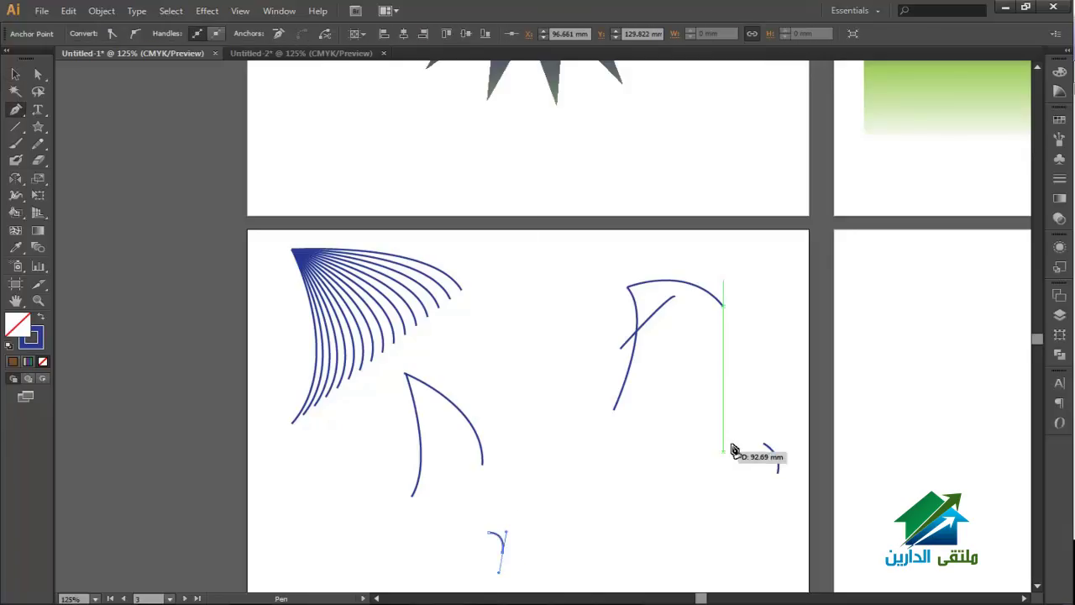
- Select both small arcs and blend them into a row
left_click(15, 74)
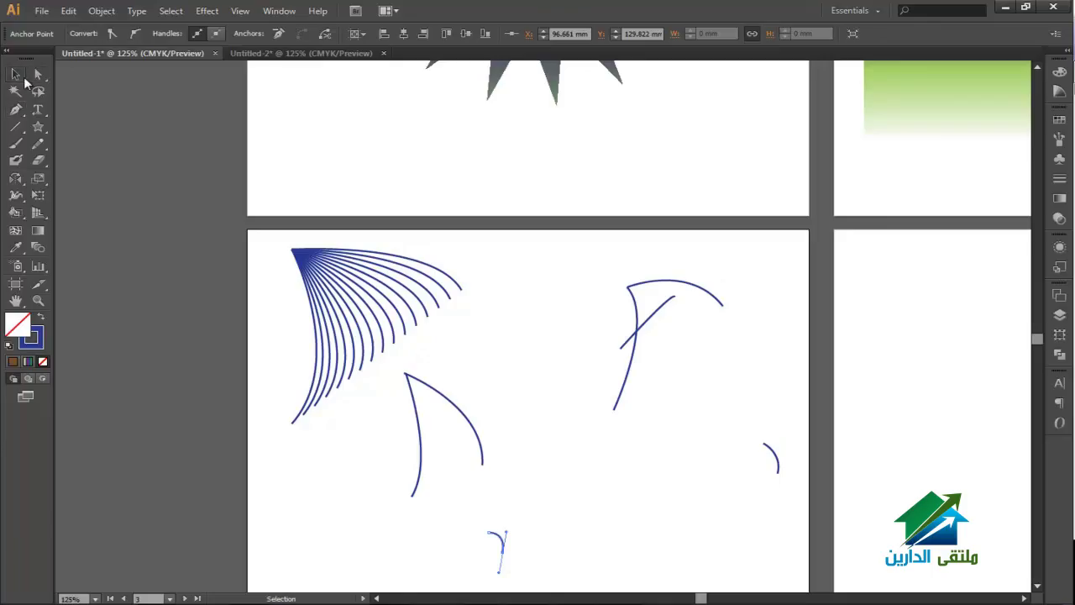
left_click(772, 450)
left_click(502, 548)
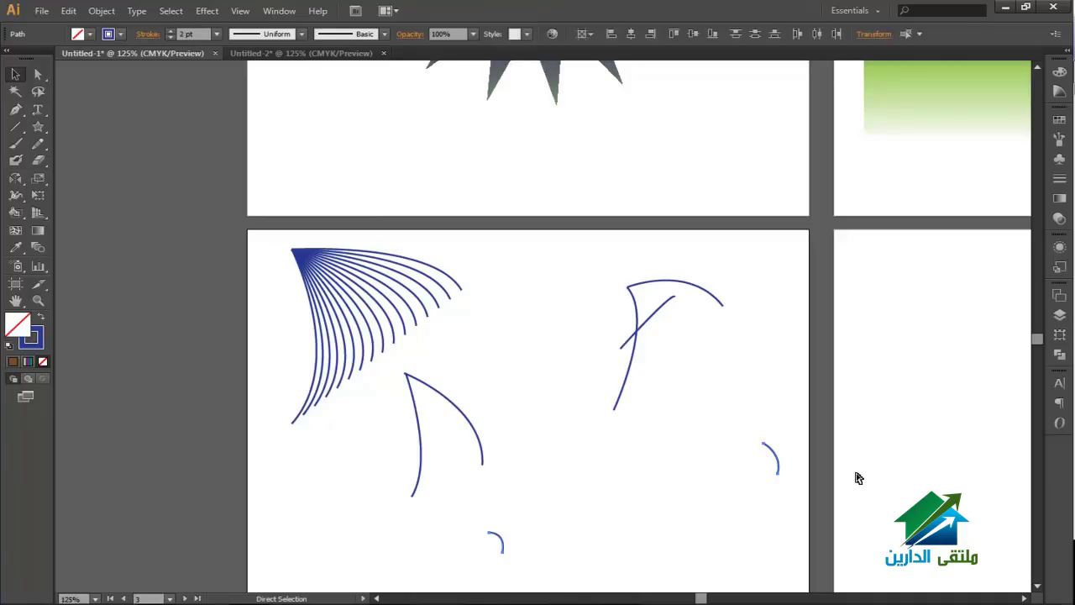
key("ctrl+alt+b")
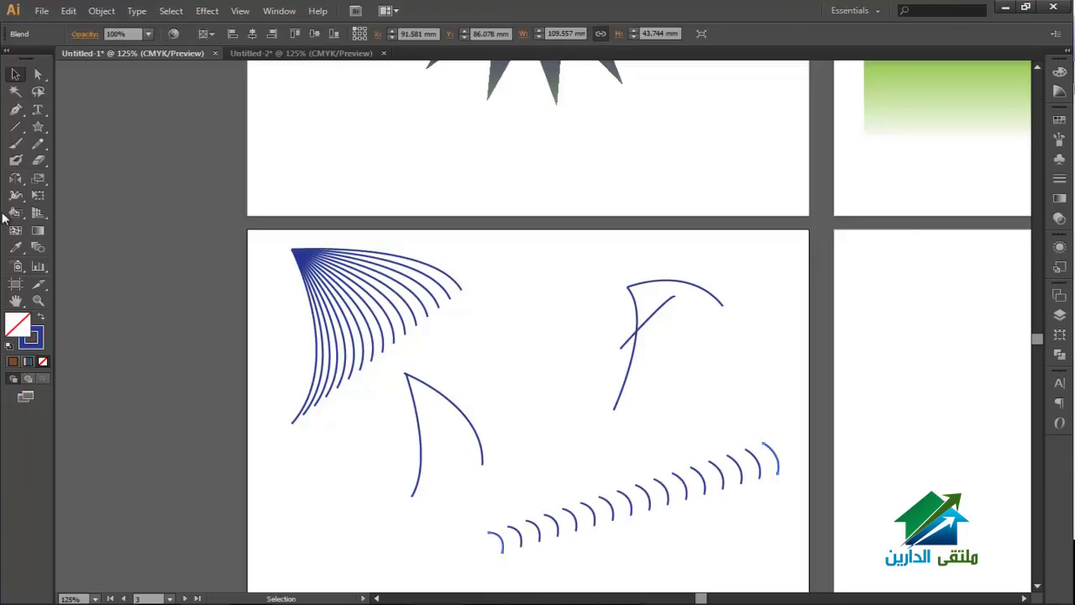
- Set the arc blend's spacing to 35 specified steps, oriented to the path, with the preview enabled
left_click(38, 247)
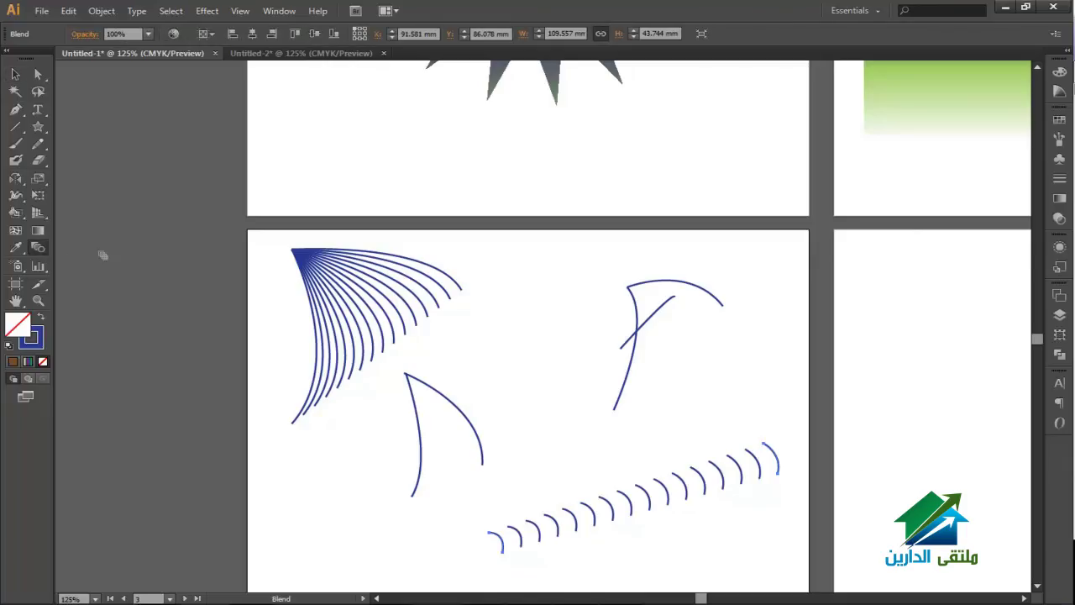
double_click(39, 247)
left_click(245, 315)
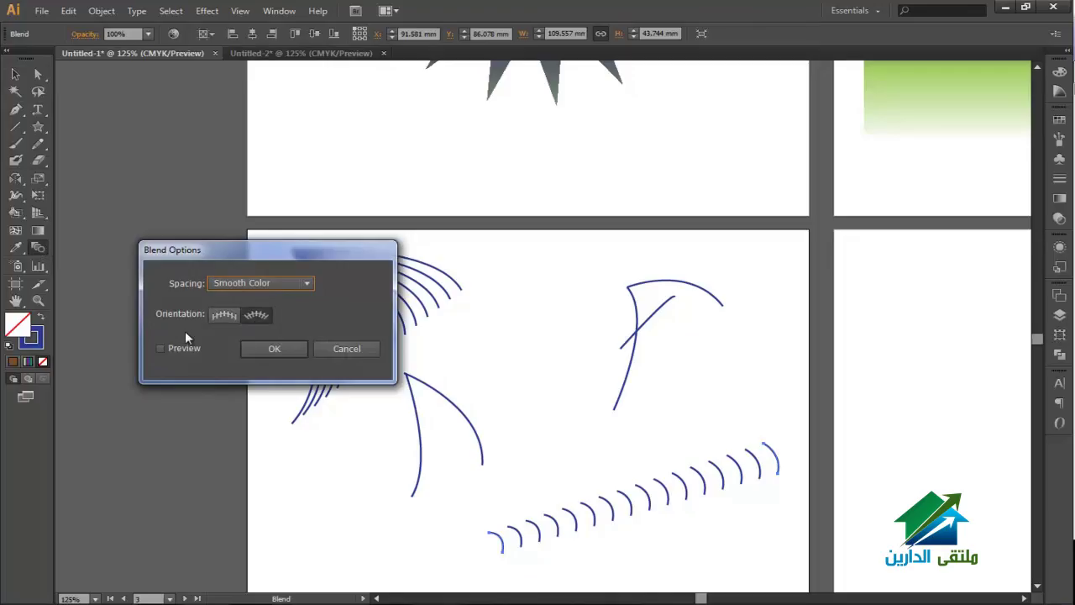
left_click(161, 348)
left_click(305, 283)
left_click(290, 297)
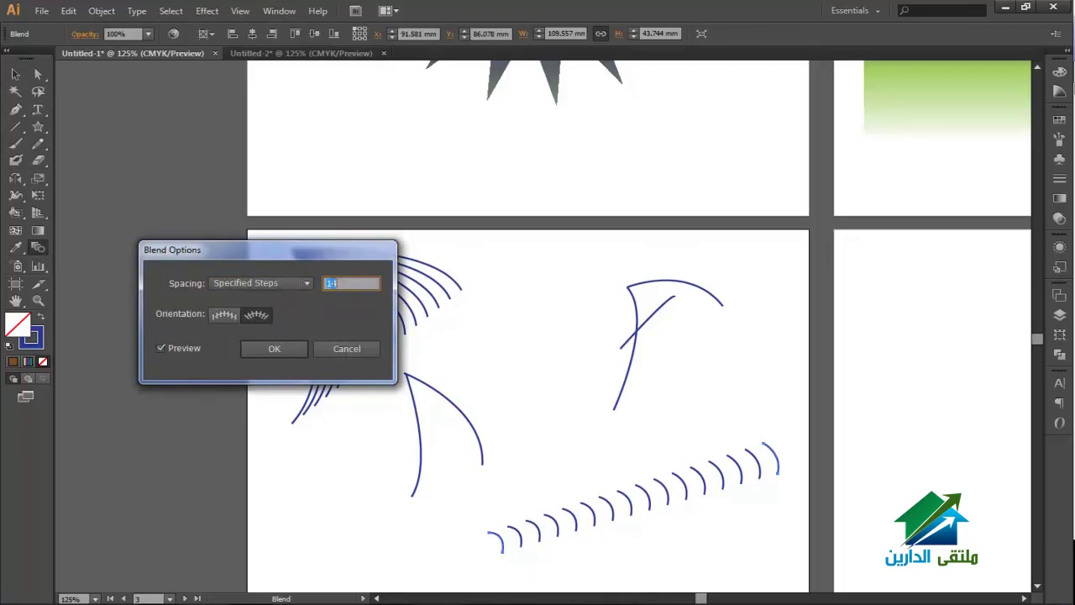
key("shift+Up")
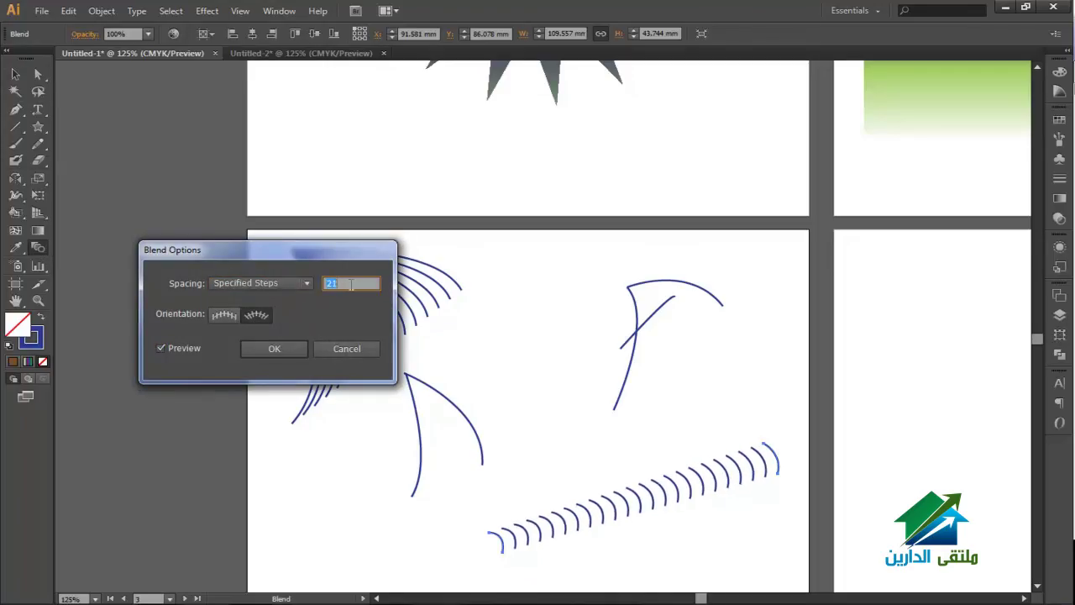
key("Up")
key("Up")
key("Up")
key("Up")
key("Up")
key("Up")
key("Up")
key("Up")
key("Up")
key("Up")
key("Up")
key("Up")
key("Up")
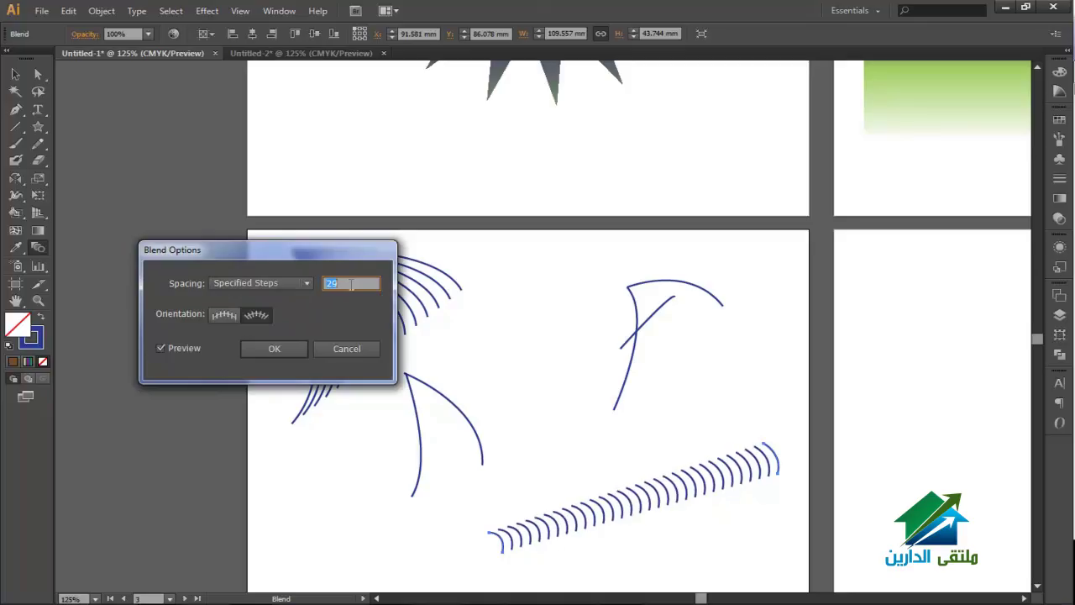
key("Up")
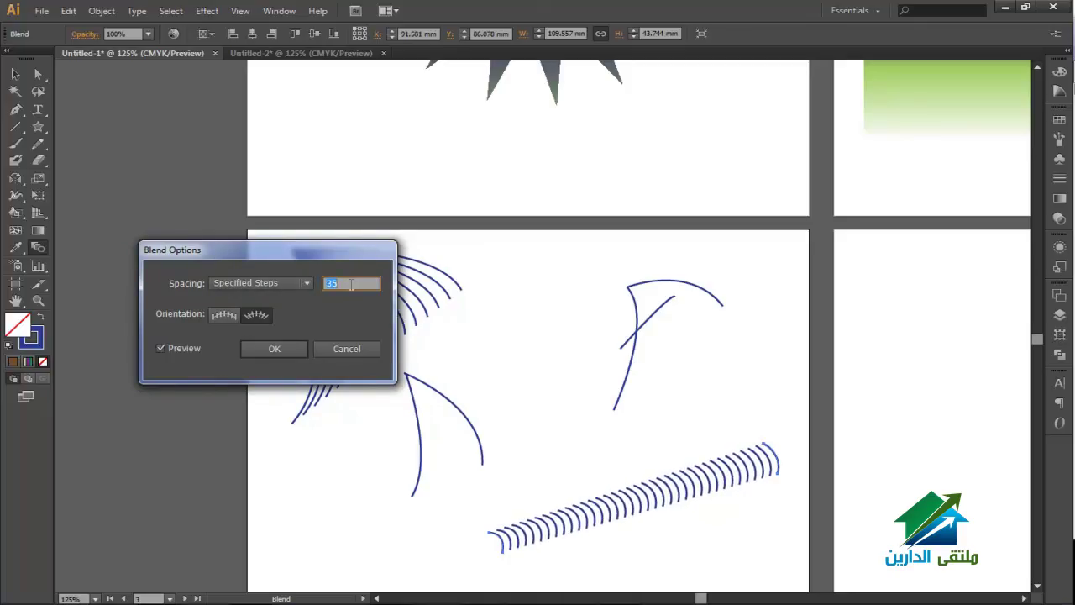
left_click(283, 348)
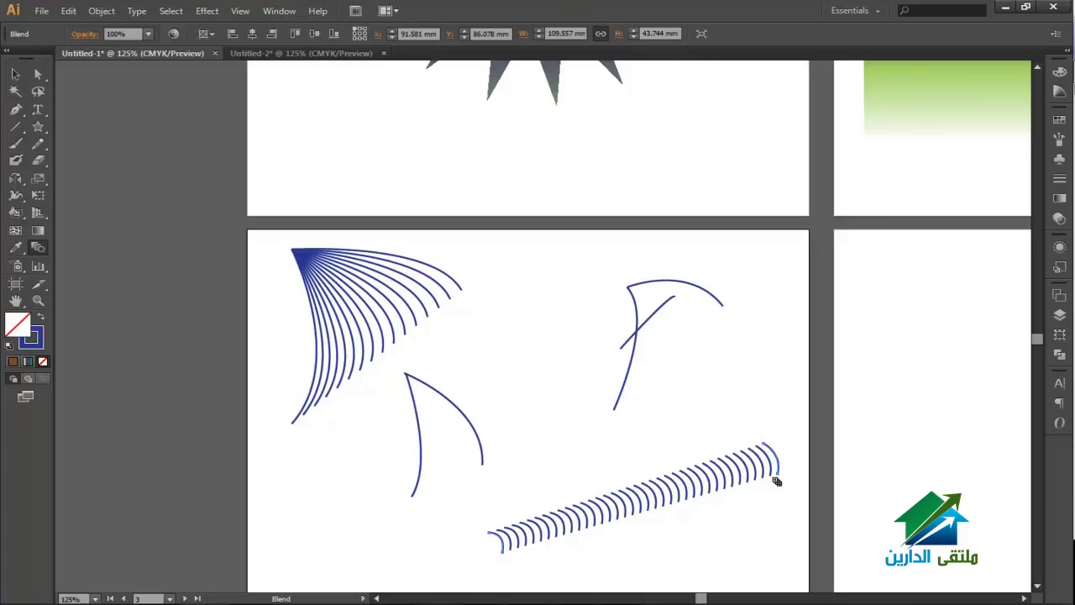
- Expand the arc blend in the layer list to examine the paths it contains, and deselect the artwork
left_click(1060, 316)
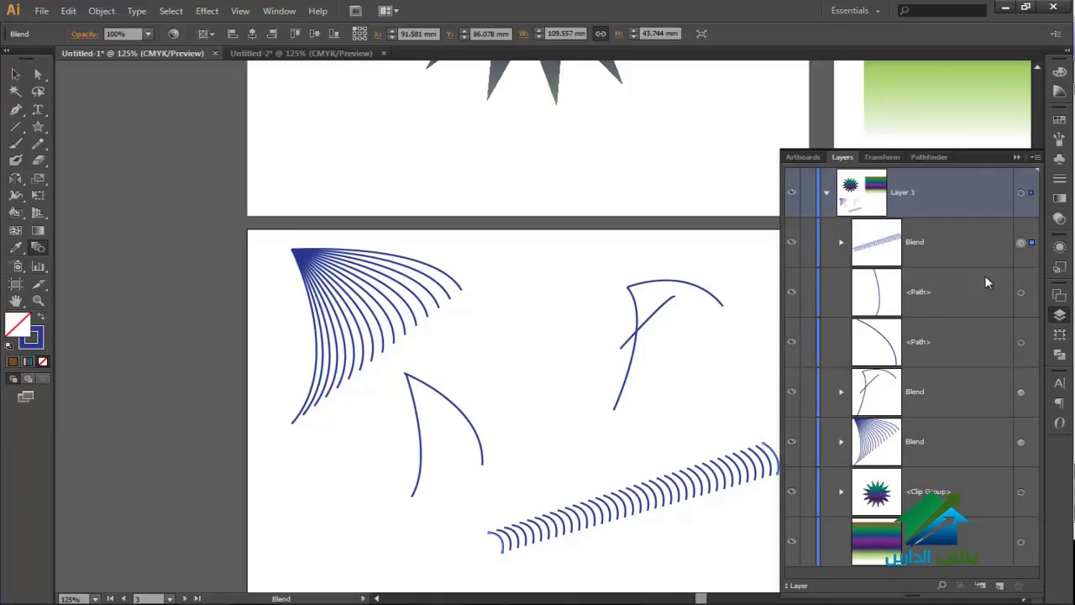
left_click(842, 242)
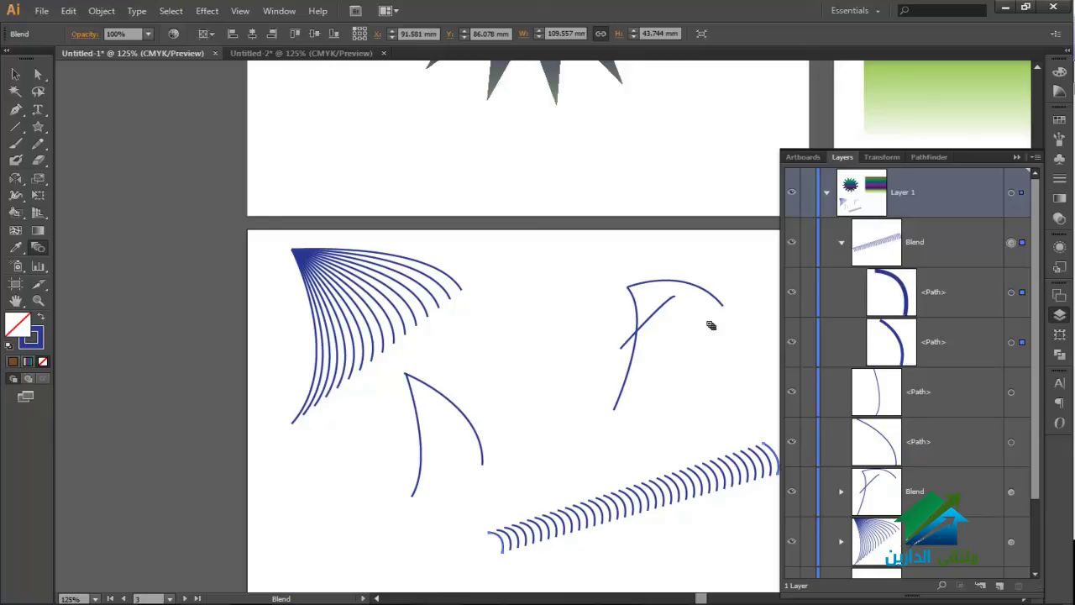
left_click(15, 74)
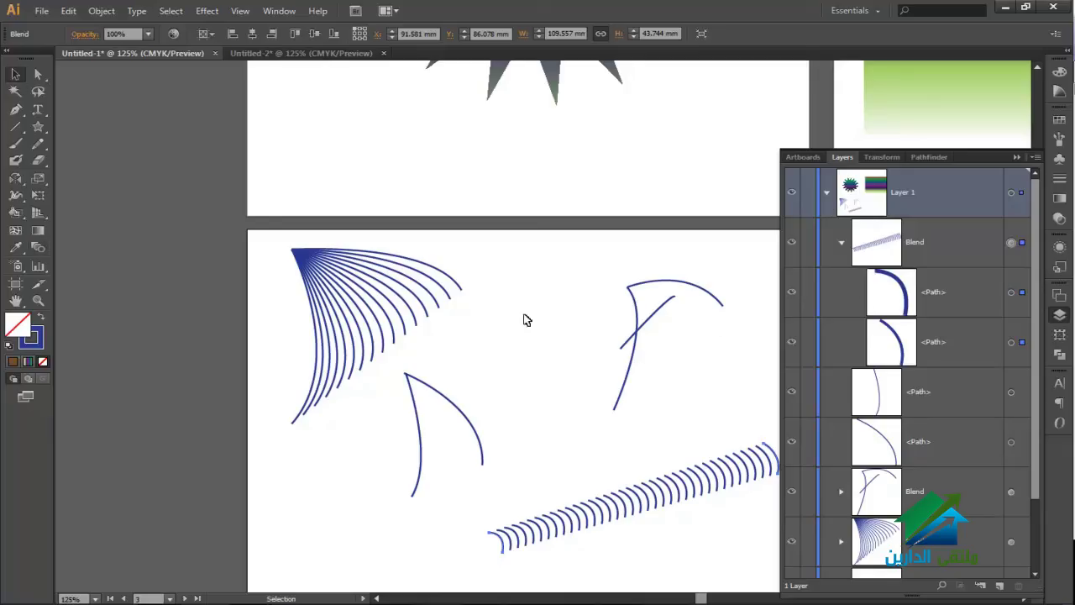
left_click(731, 391)
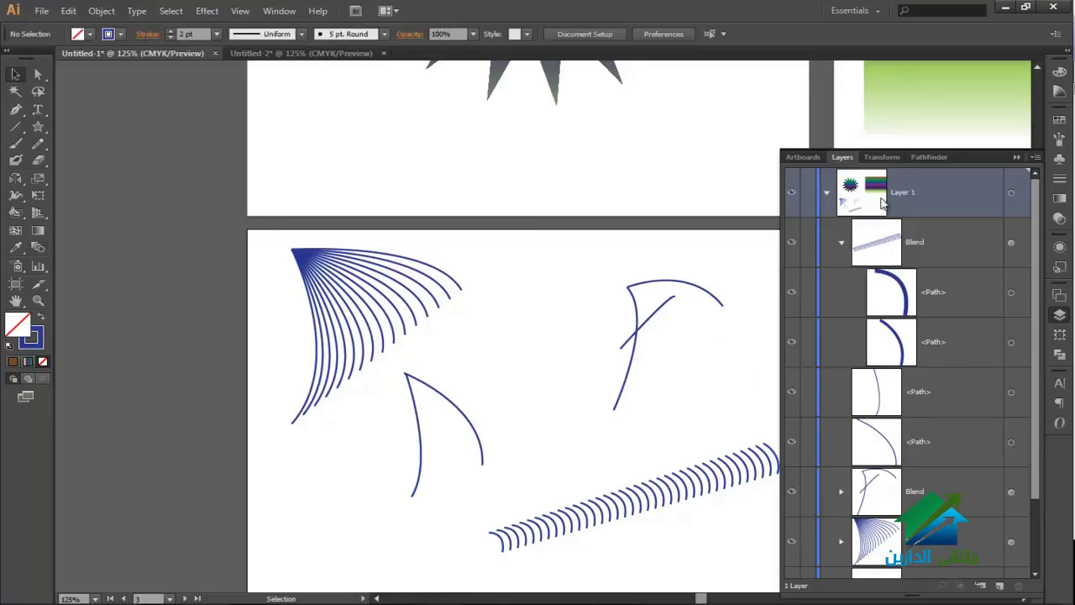
- Collapse the arc blend in the layer list and draw a long Pen arch above the row, ending at about X 189.5 mm, Y 73.9 mm
left_click(841, 242)
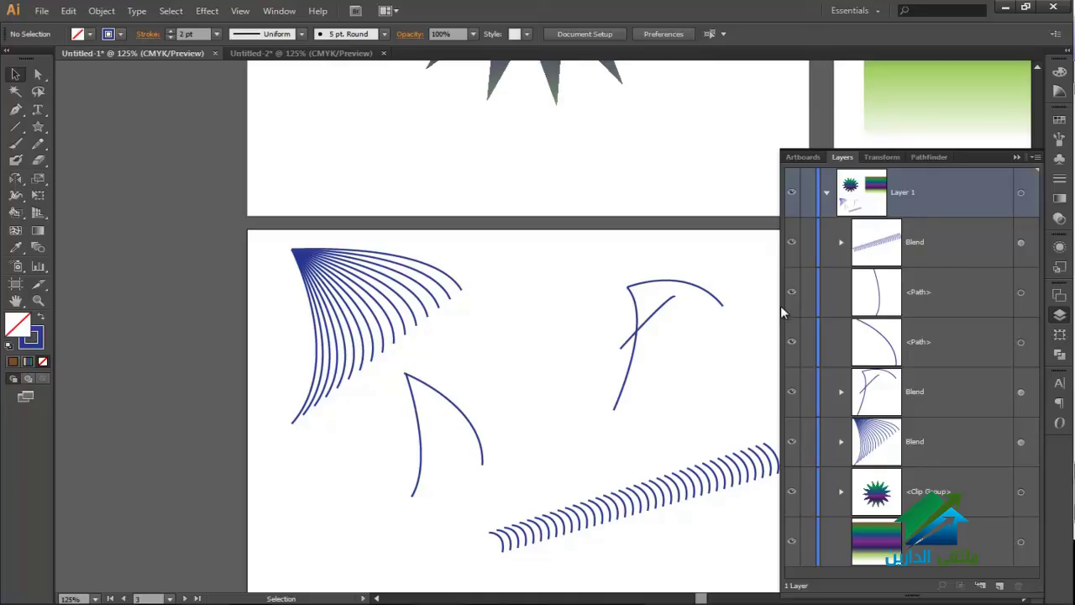
left_click_drag(776, 311, 835, 311)
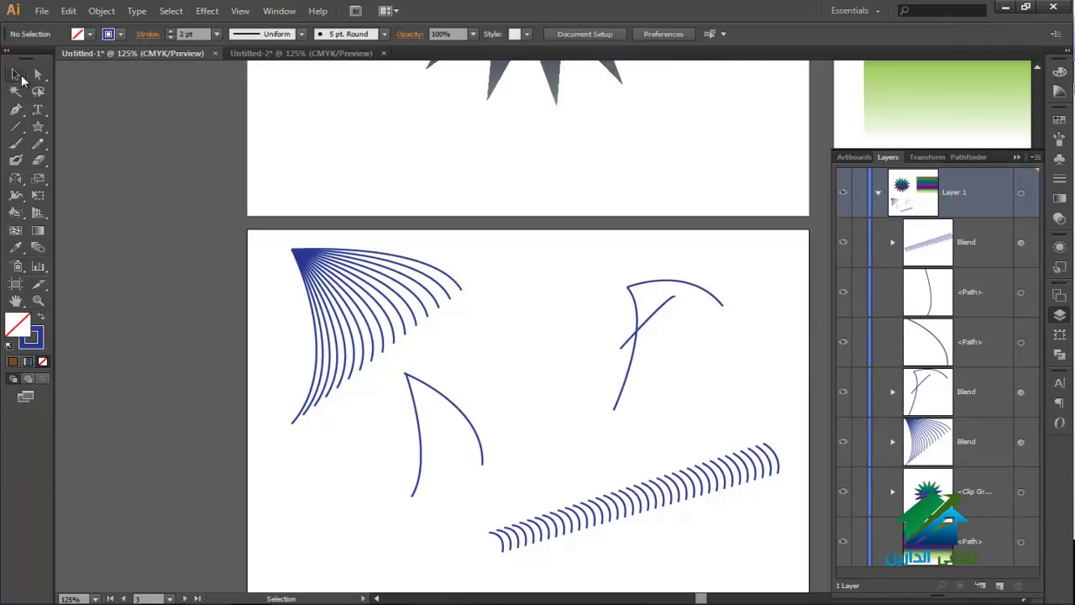
left_click(16, 109)
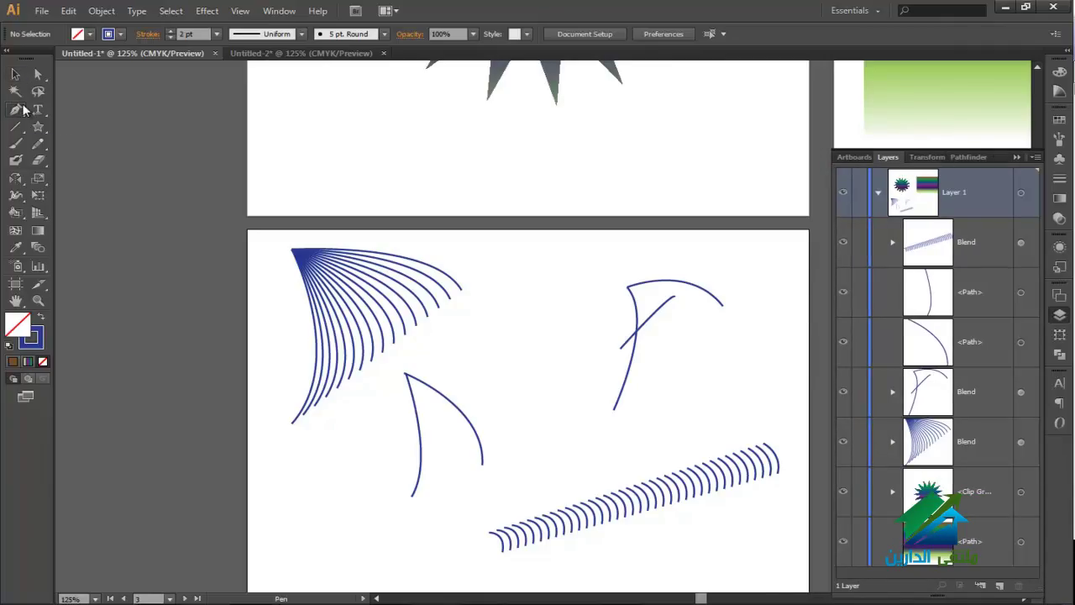
left_click(461, 527)
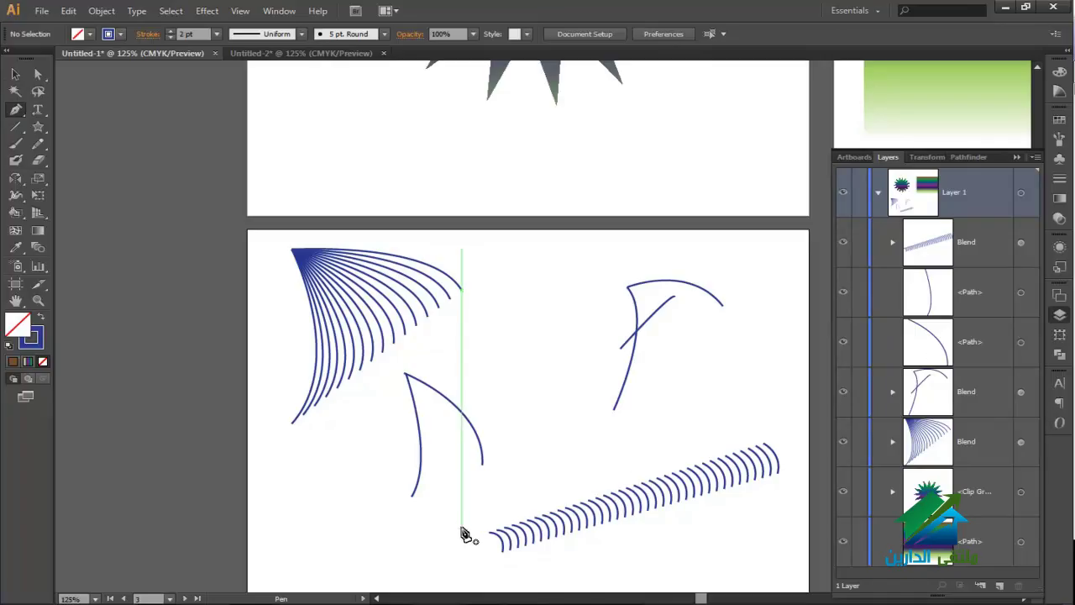
left_click_drag(746, 414, 970, 456)
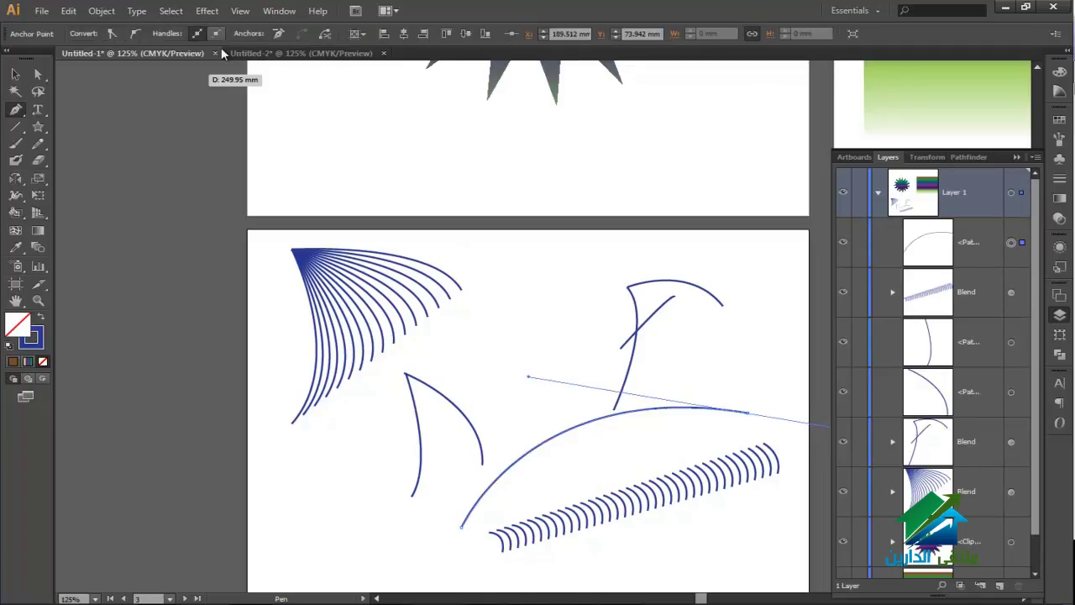
- Move the new arch path into the arc blend in the layer list so it serves as the blend's spine
left_click(15, 74)
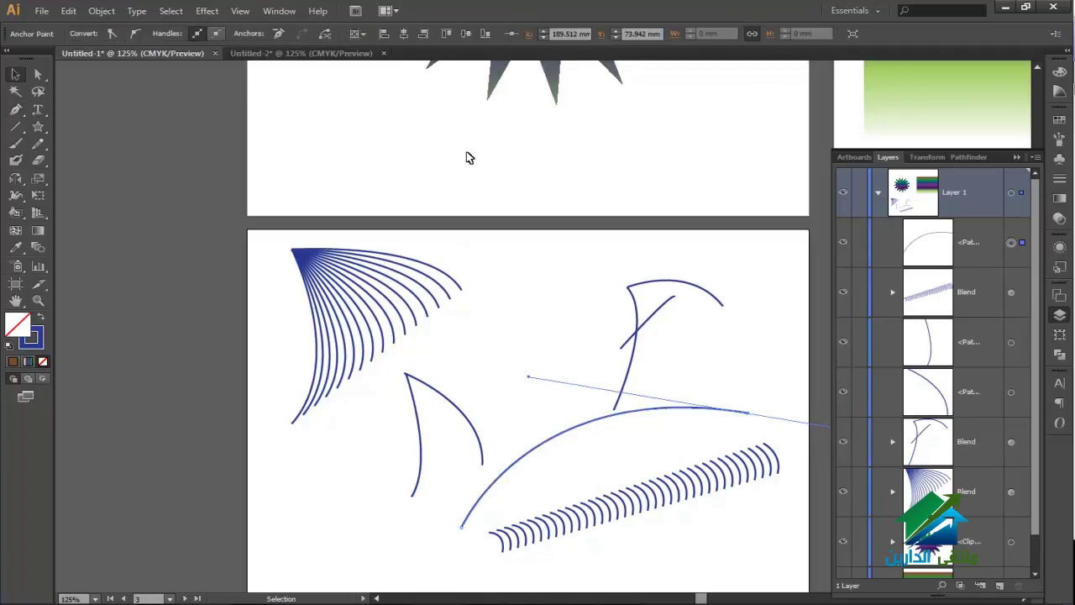
left_click(603, 420)
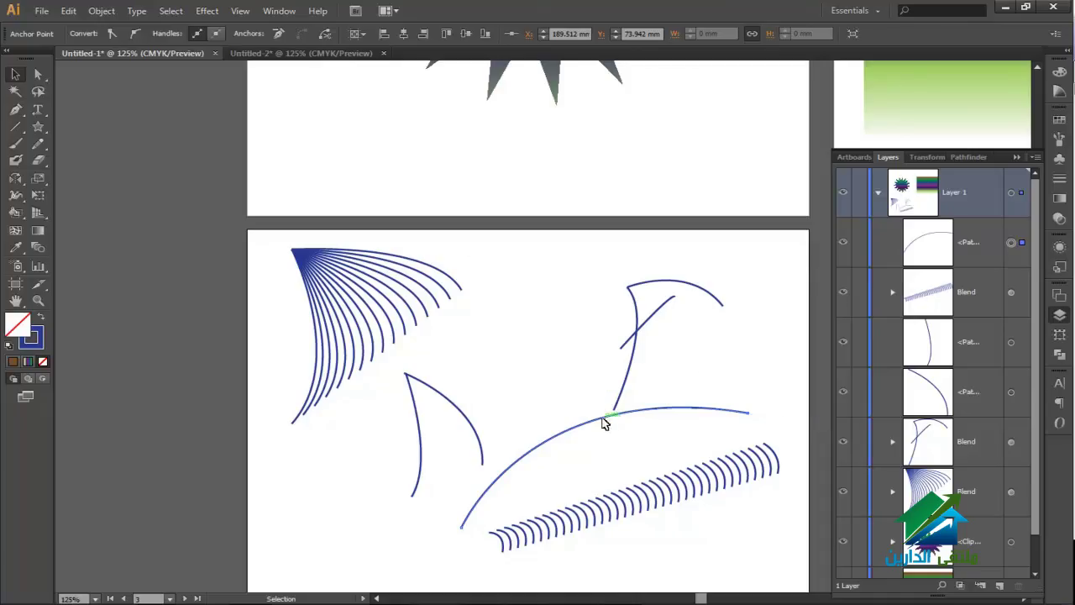
left_click(939, 239)
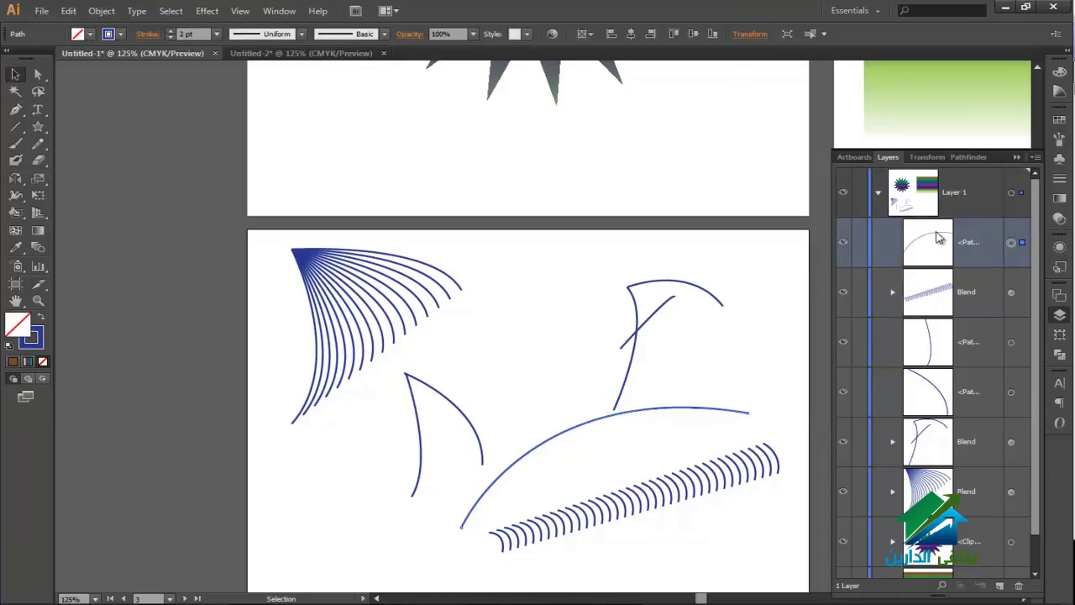
left_click_drag(939, 238, 933, 304)
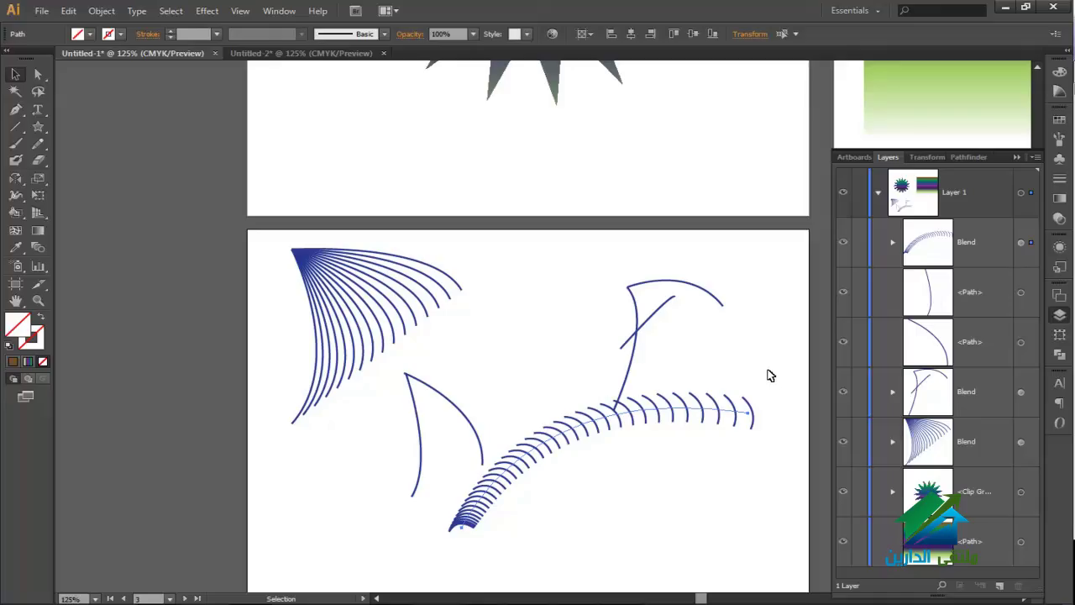
- Bend the blend's spine by pulling its upper end anchor's handle, and straighten it by converting that anchor to a corner point
left_click(38, 73)
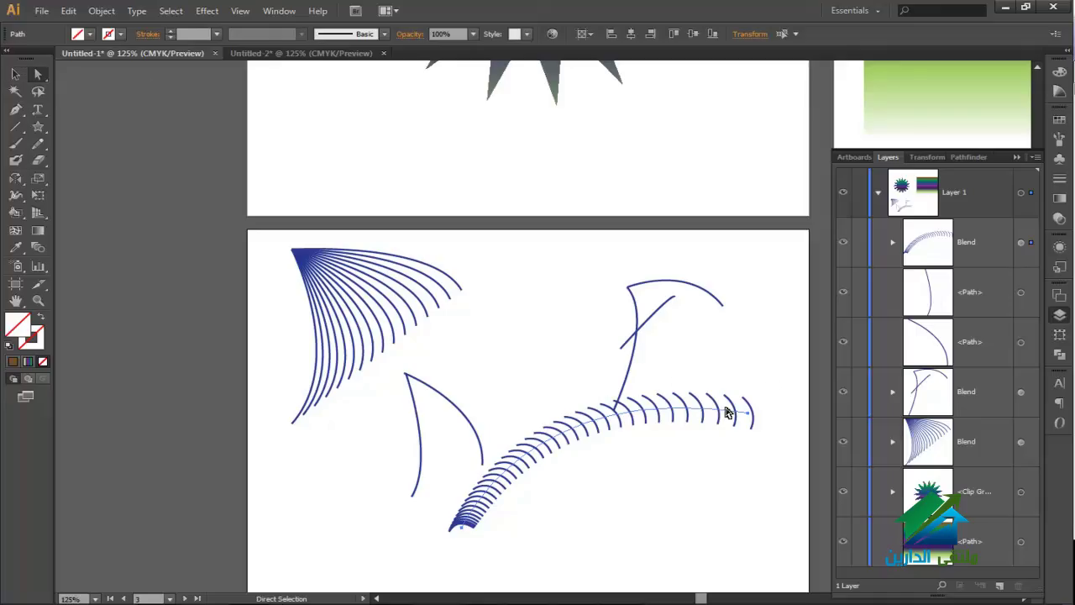
left_click(750, 415)
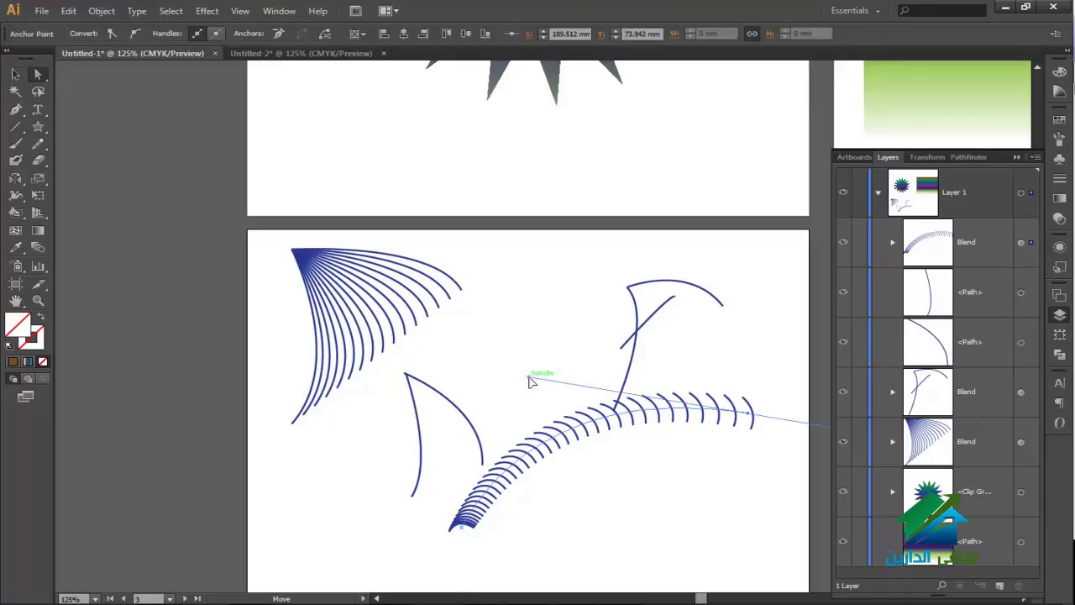
left_click_drag(530, 380, 478, 367)
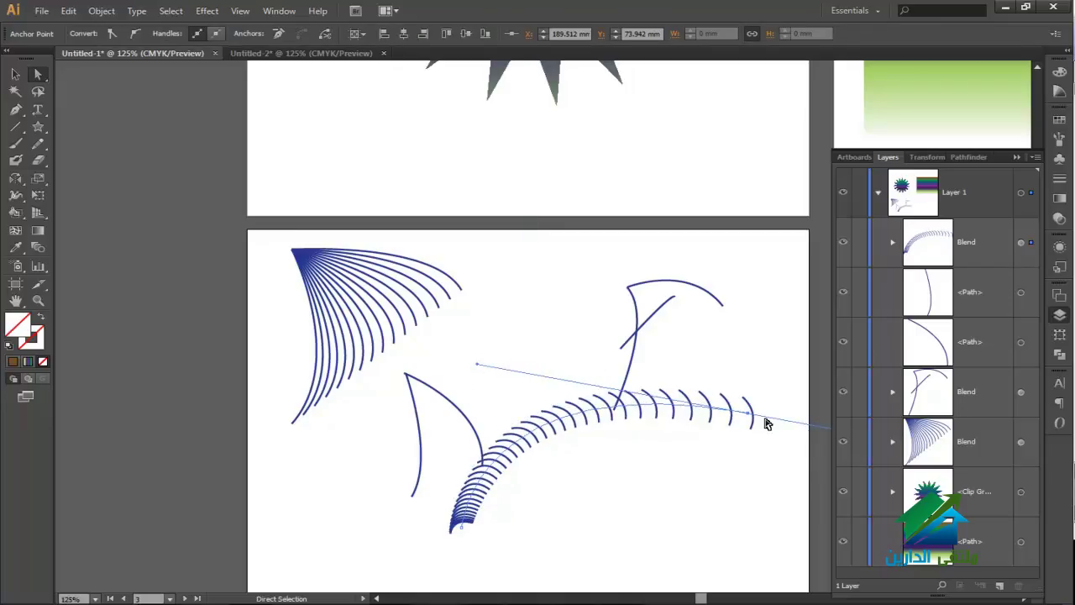
left_click_drag(480, 367, 594, 552)
key("space")
left_click_drag(608, 391, 479, 336)
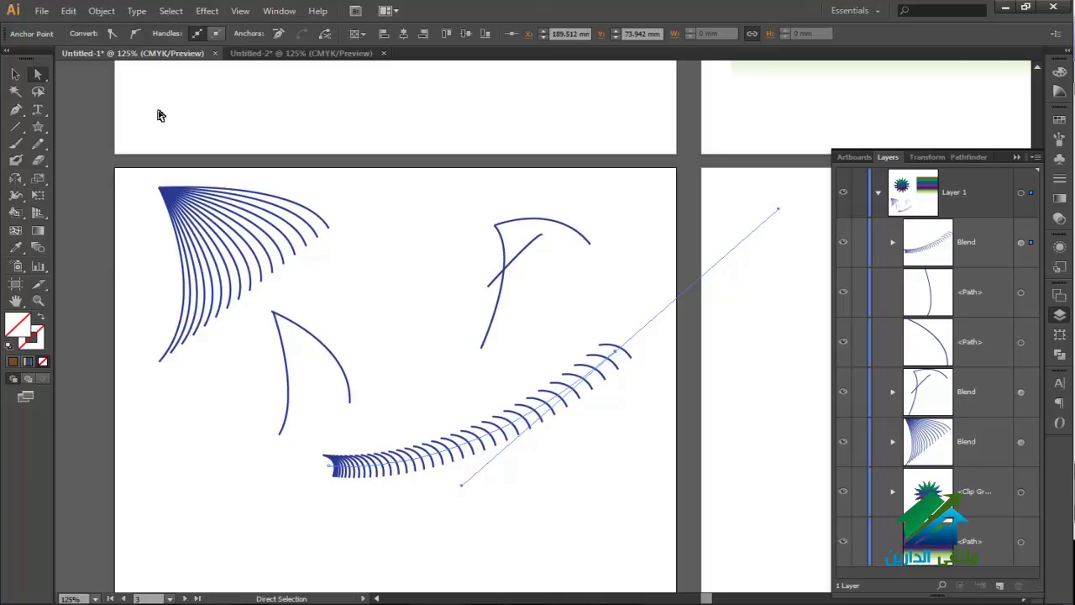
left_click_drag(16, 109, 55, 158)
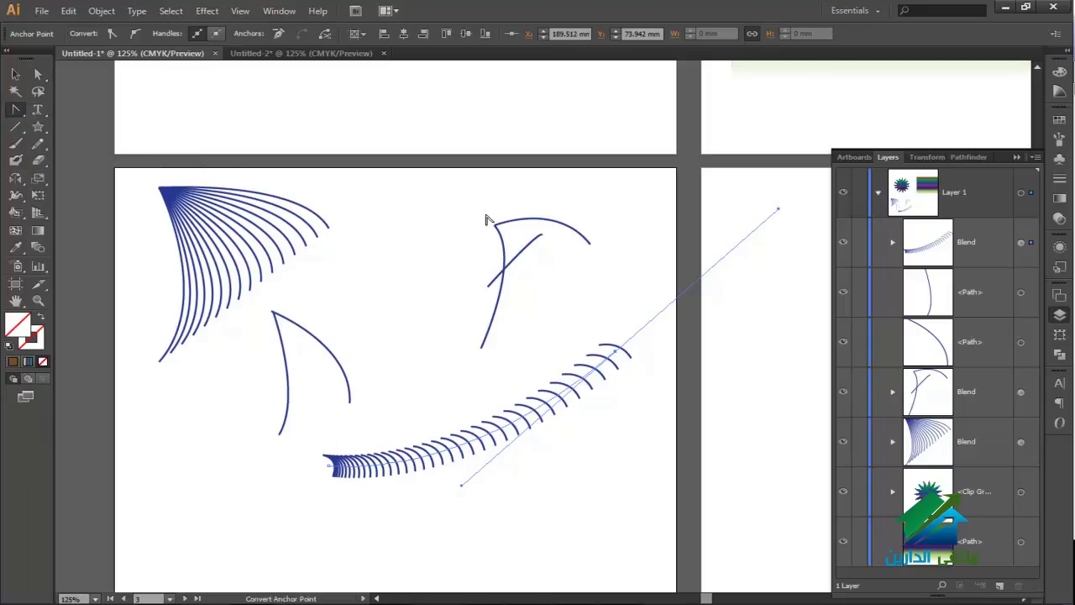
left_click(619, 354)
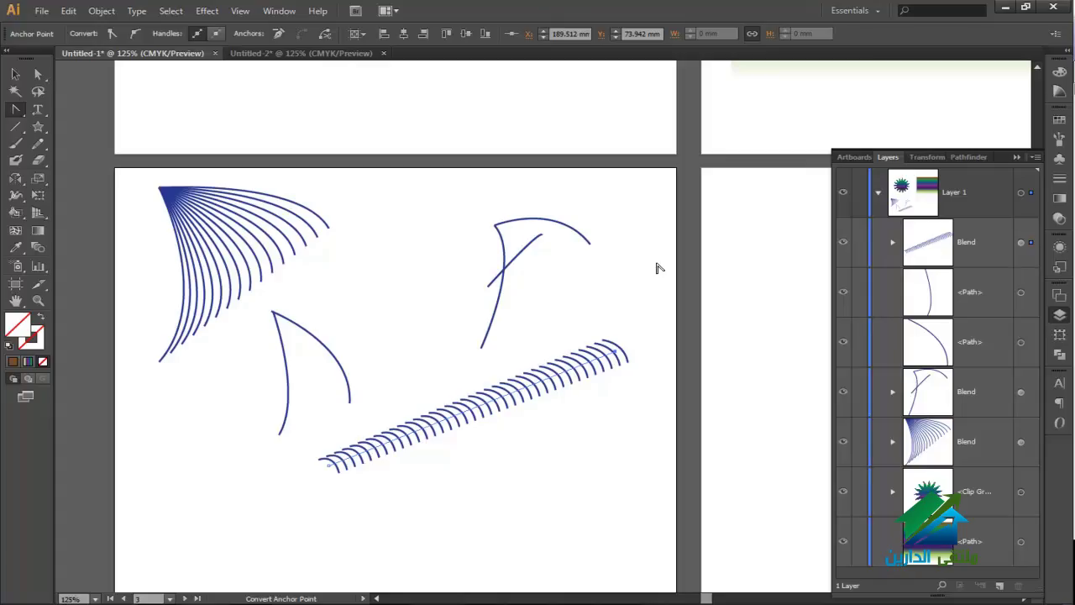
- Reduce the arc blend's spacing to about 21 specified steps
double_click(39, 248)
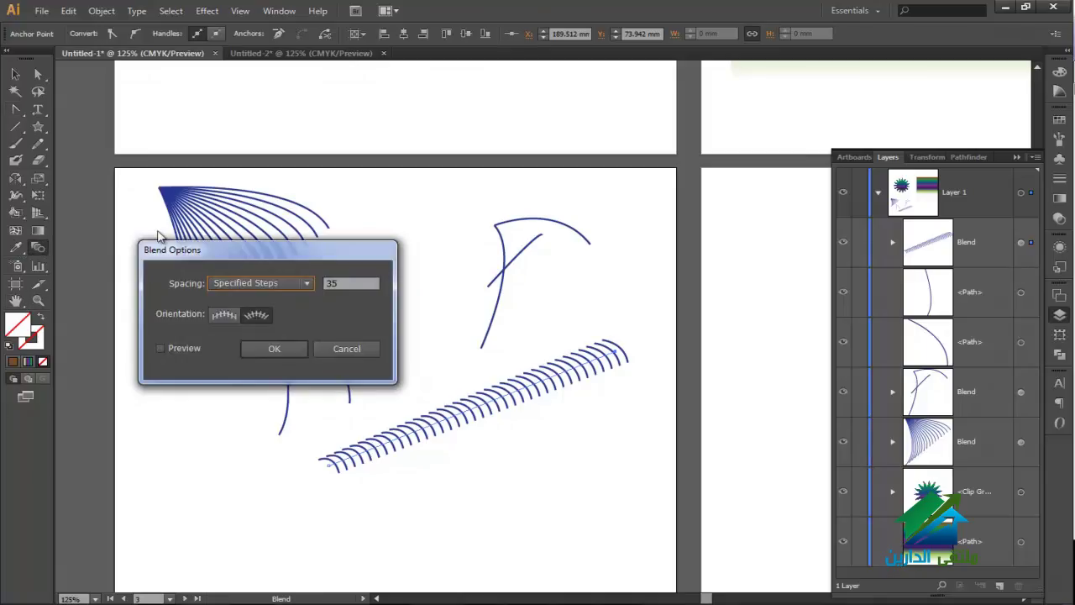
left_click(353, 282)
key("Down")
key("Down")
key("Down")
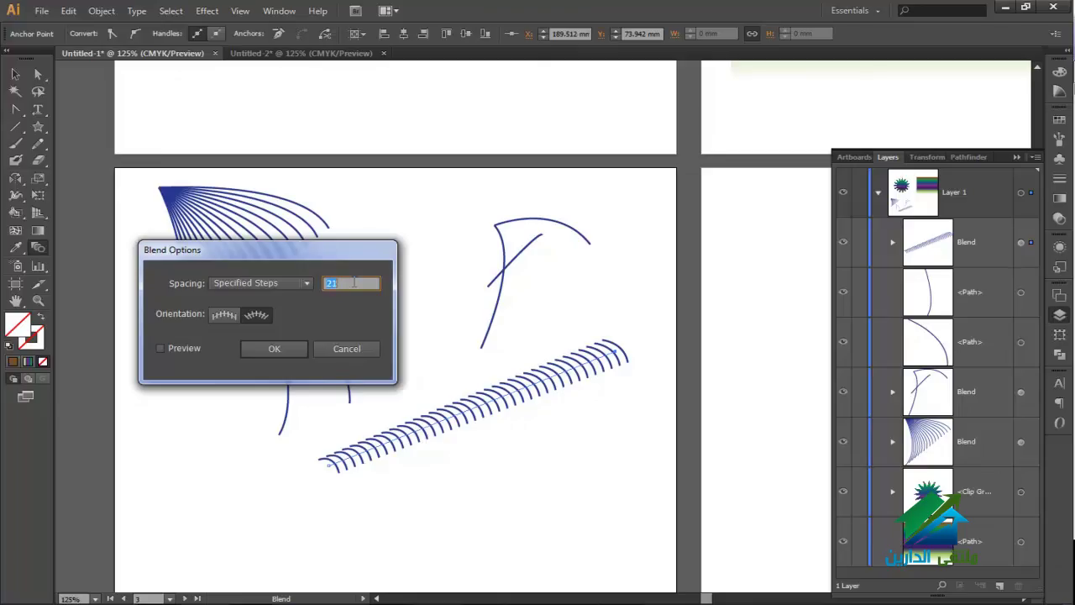
key("Down")
key("Down")
left_click(278, 349)
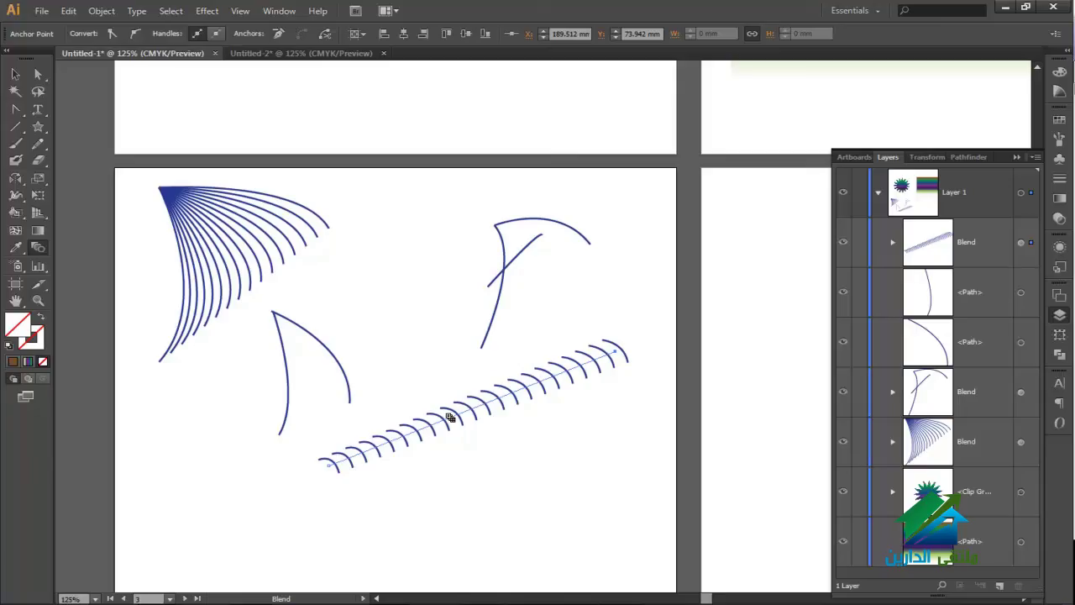
- Convert the spine's upper end anchor to a smooth point, pulling its handle up and away to curve the row
left_click(17, 110)
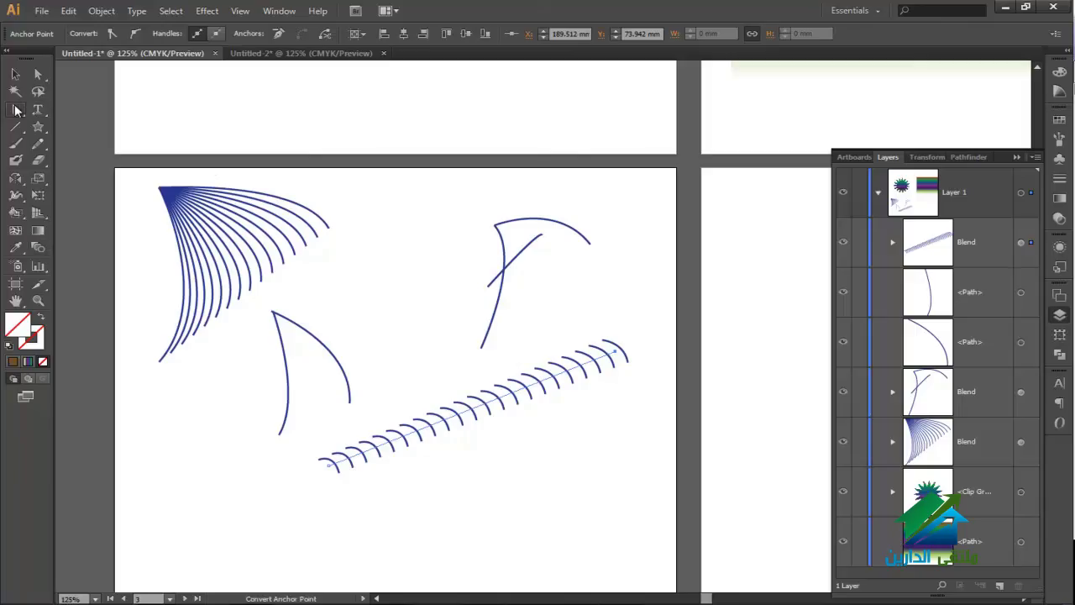
left_click(617, 355)
key("Return")
left_click_drag(617, 355, 681, 289)
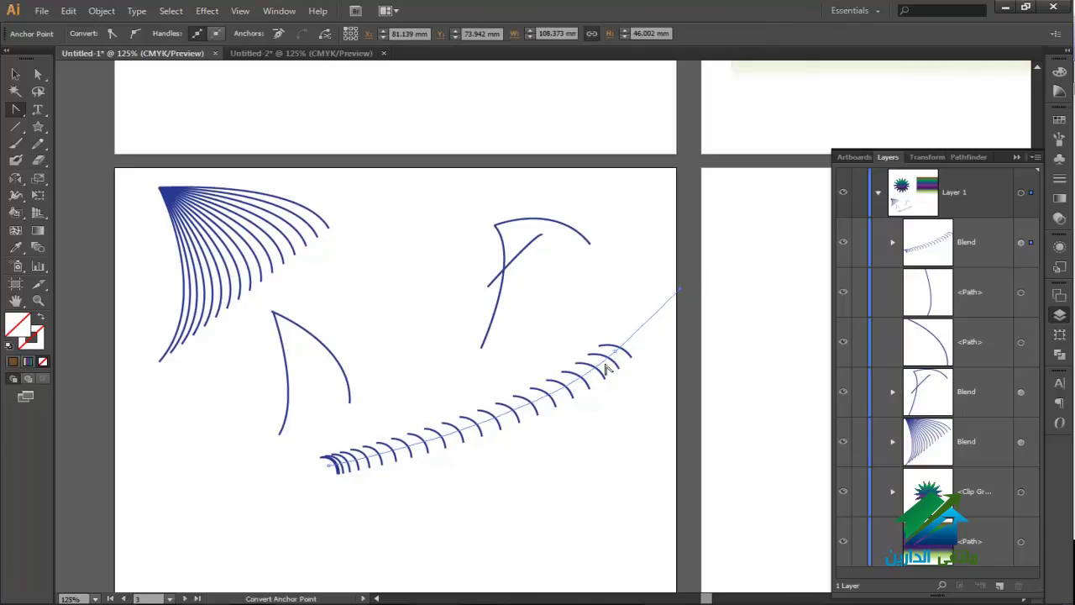
- Adjust the inner handle of the spine's upper end anchor with Direct Selection to refine the curve
left_click(42, 75)
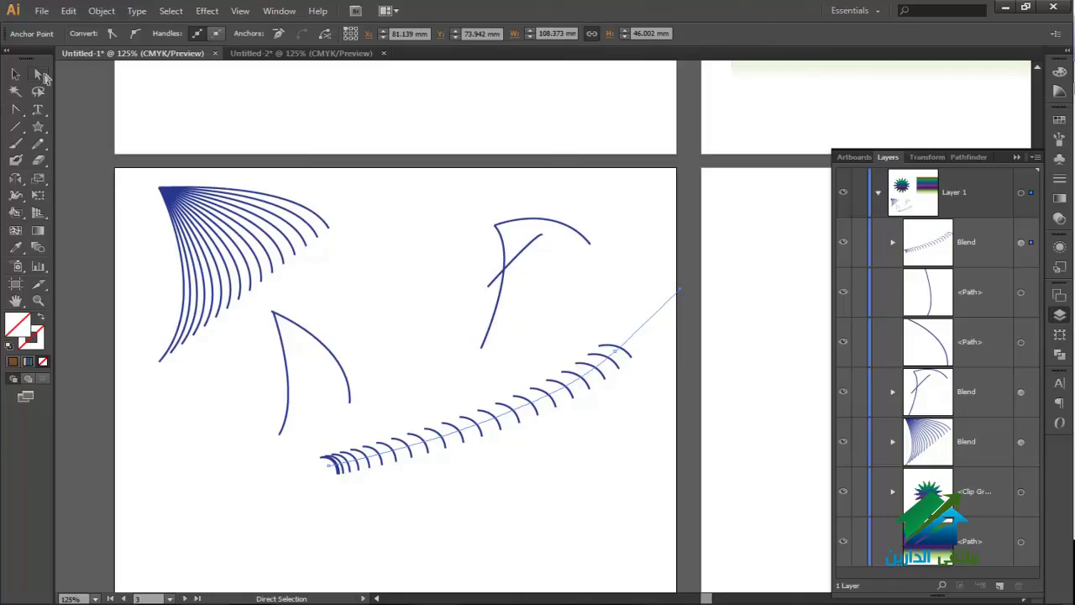
left_click(616, 351)
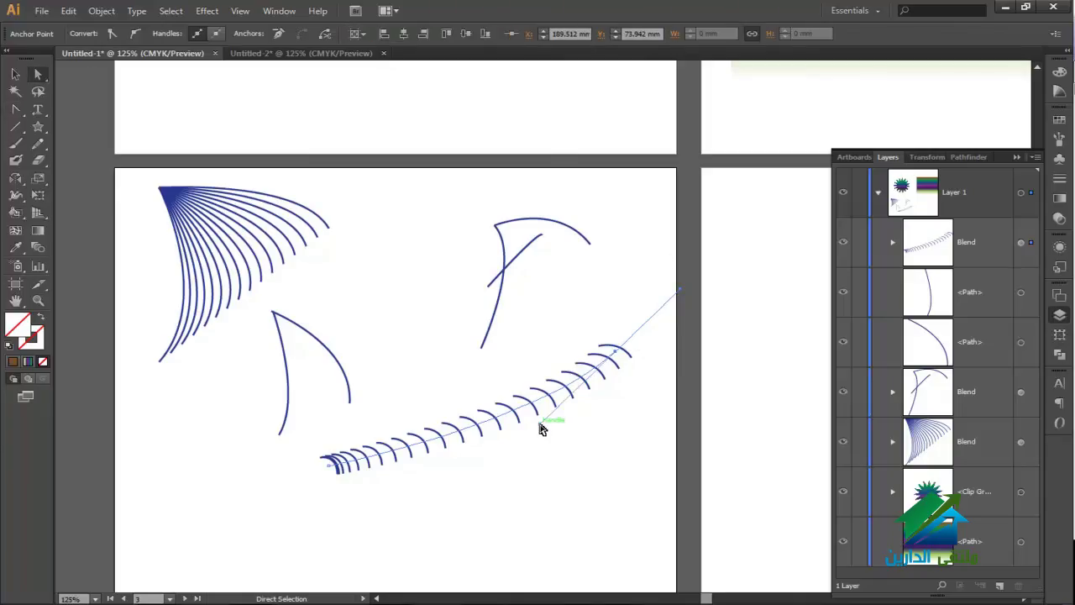
left_click_drag(541, 422, 517, 447)
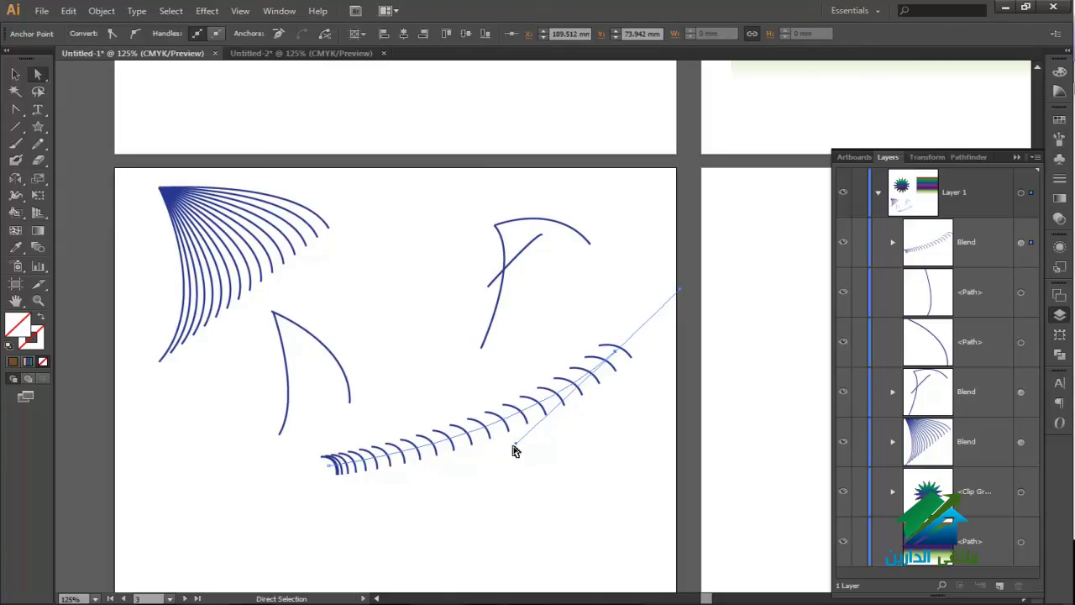
left_click_drag(513, 446, 329, 464)
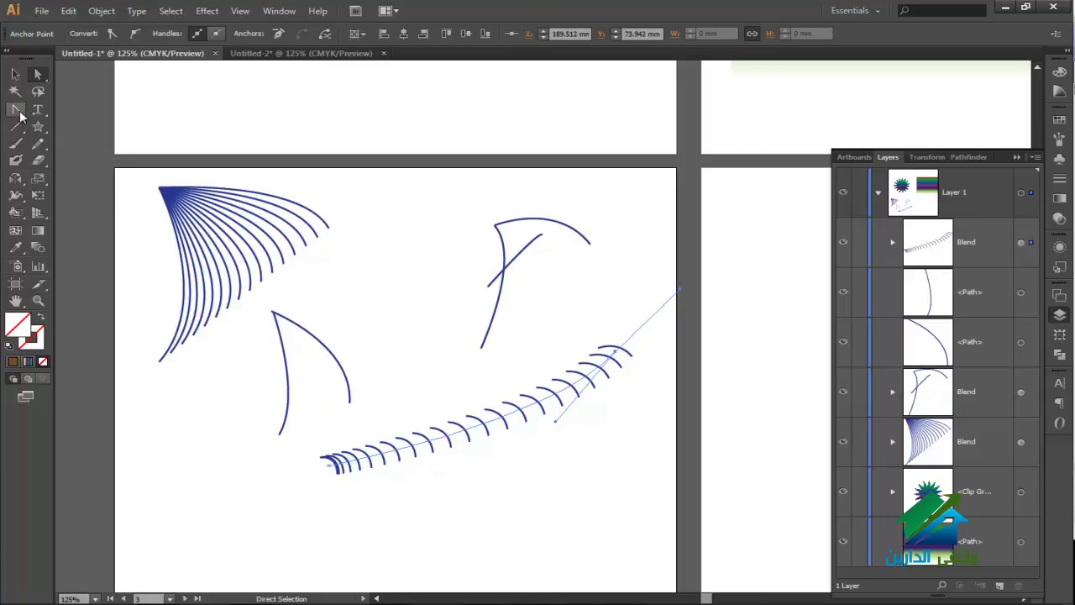
- Convert the spine's lower start anchor to a smooth point and lengthen its handle to spread the first arcs apart
left_click(15, 109)
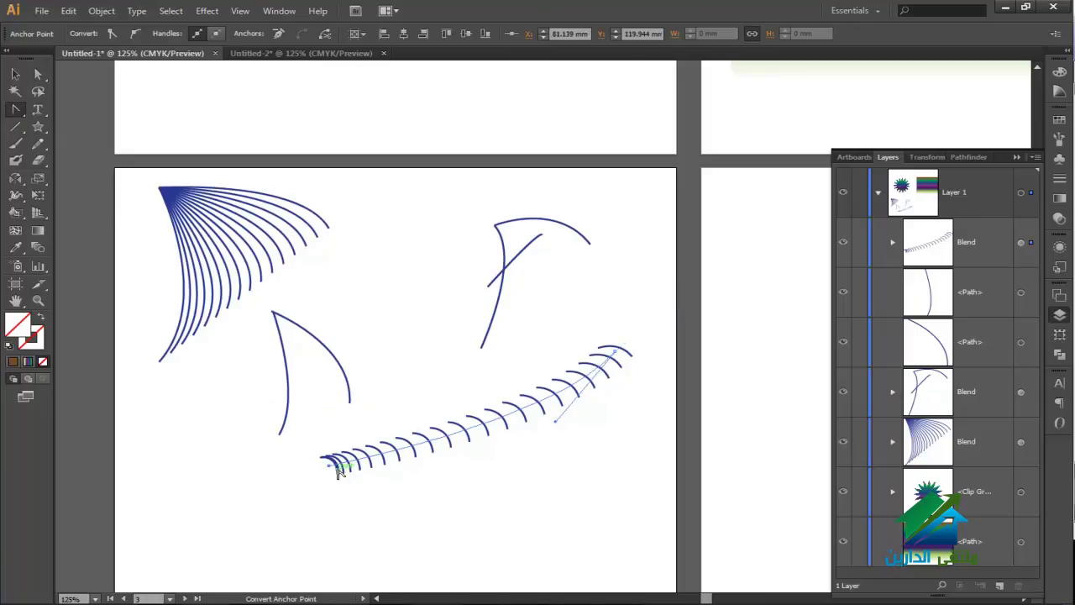
left_click_drag(329, 466, 410, 490)
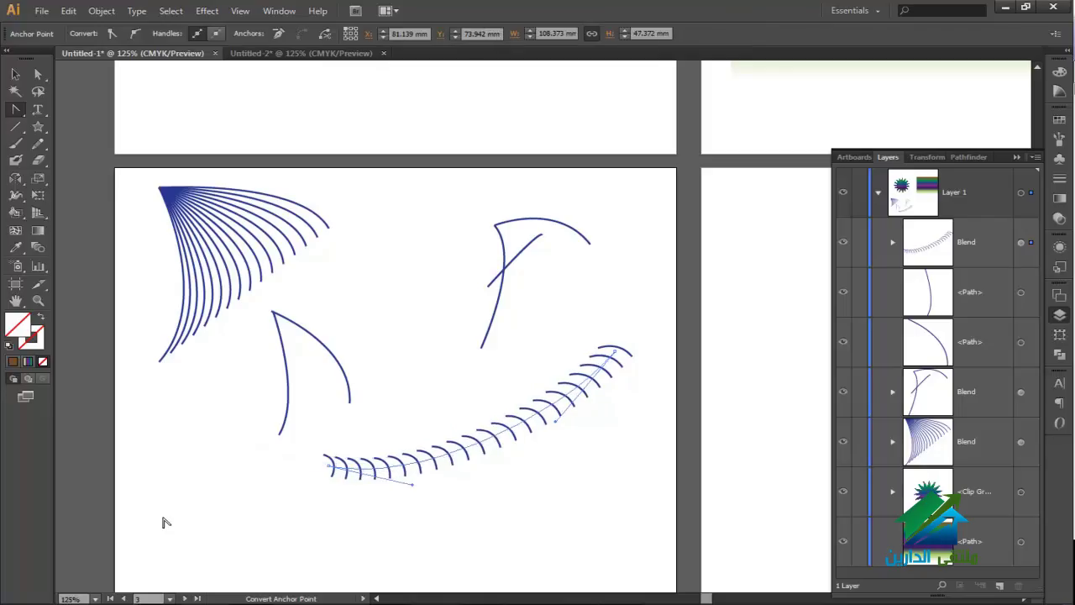
left_click(35, 76)
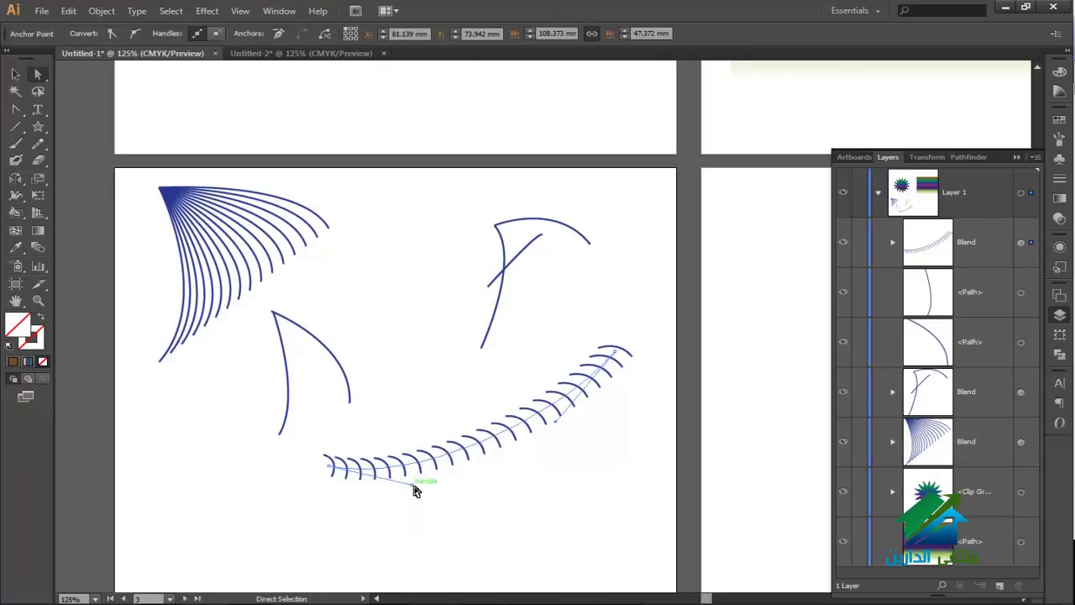
left_click_drag(413, 486, 492, 487)
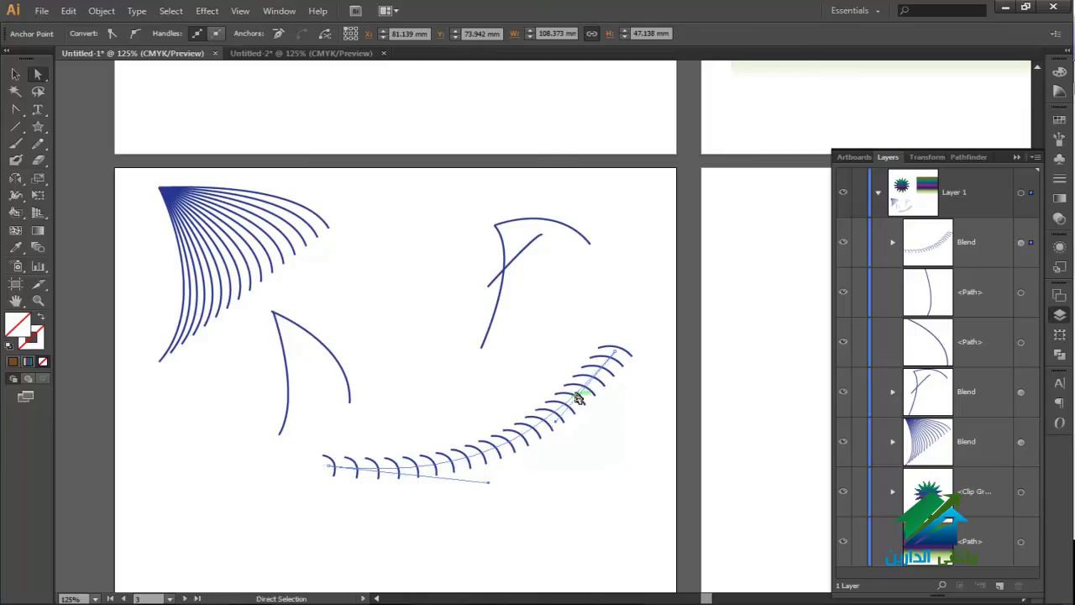
- Shorten the inner handle of the spine's upper end anchor so the arcs bunch closer at that end
left_click_drag(557, 423, 576, 410)
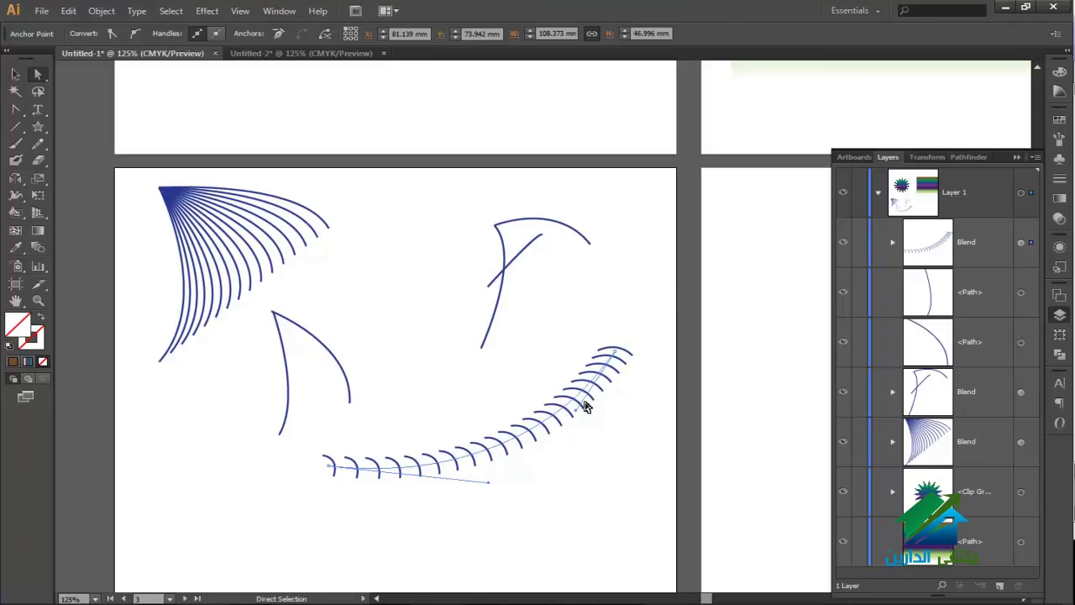
left_click_drag(578, 411, 596, 398)
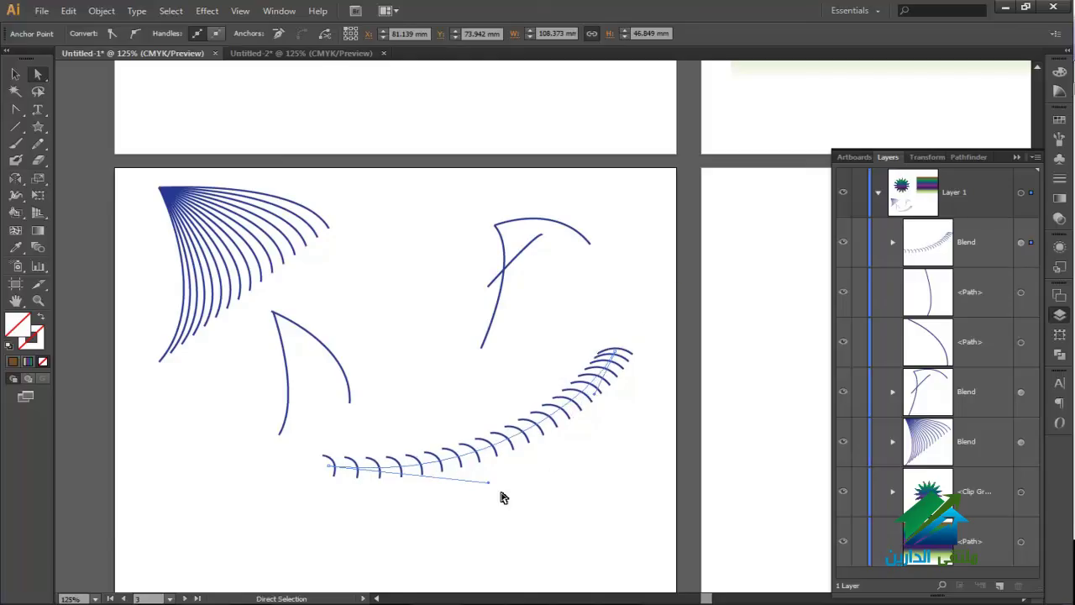
mouse_move(485, 483)
left_mouse_down()
mouse_move(509, 486)
mouse_move(487, 487)
left_mouse_up()
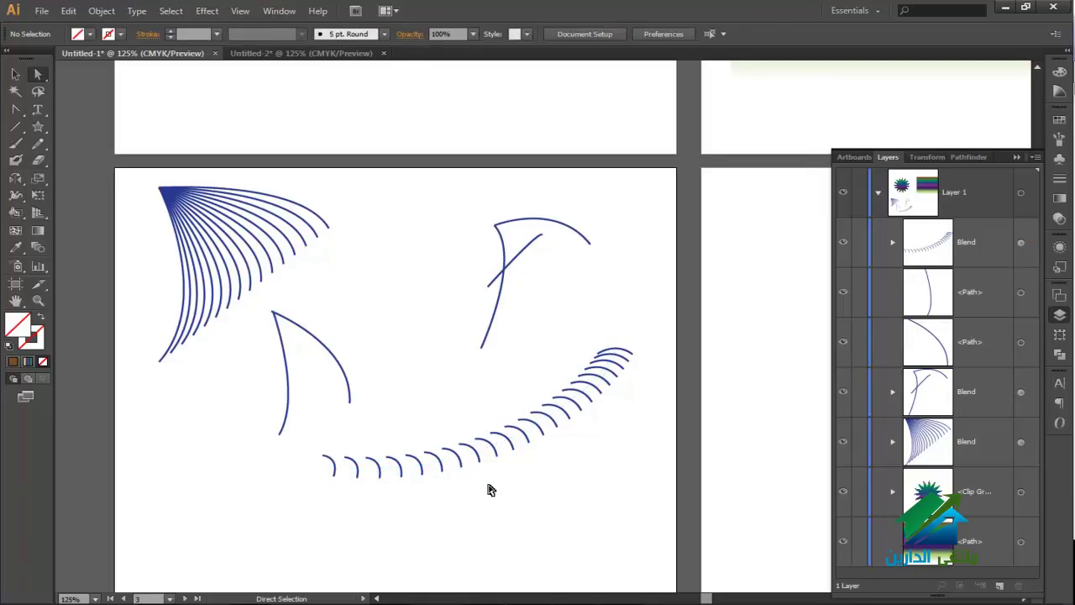
- Lengthen and lower the spine's start handle and pull the end handle upward, deepening the curve to about 108 × 50 mm
left_click(353, 470)
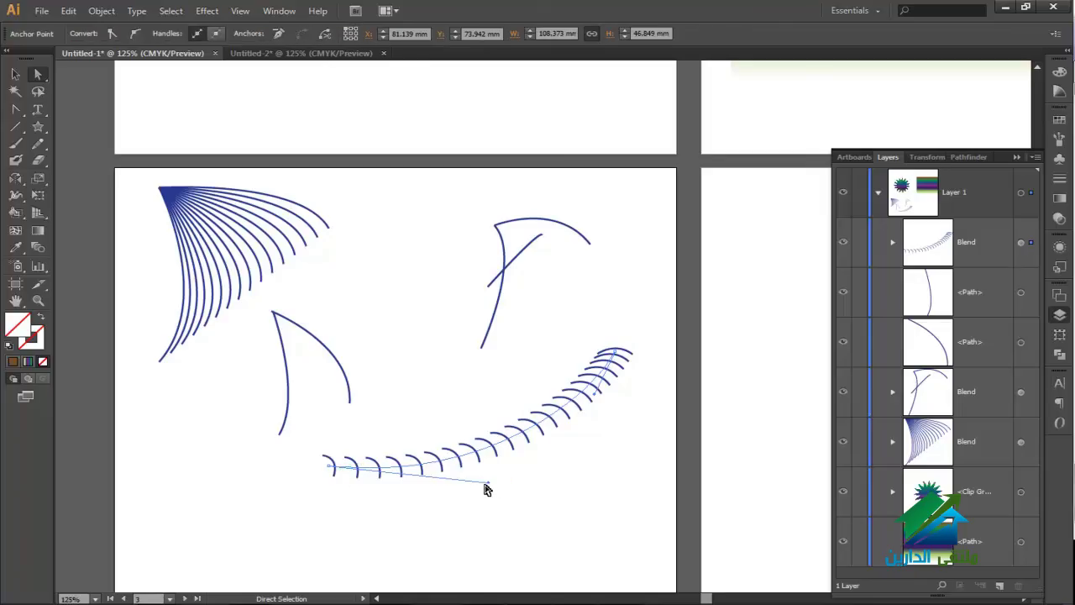
left_click_drag(488, 485, 547, 491)
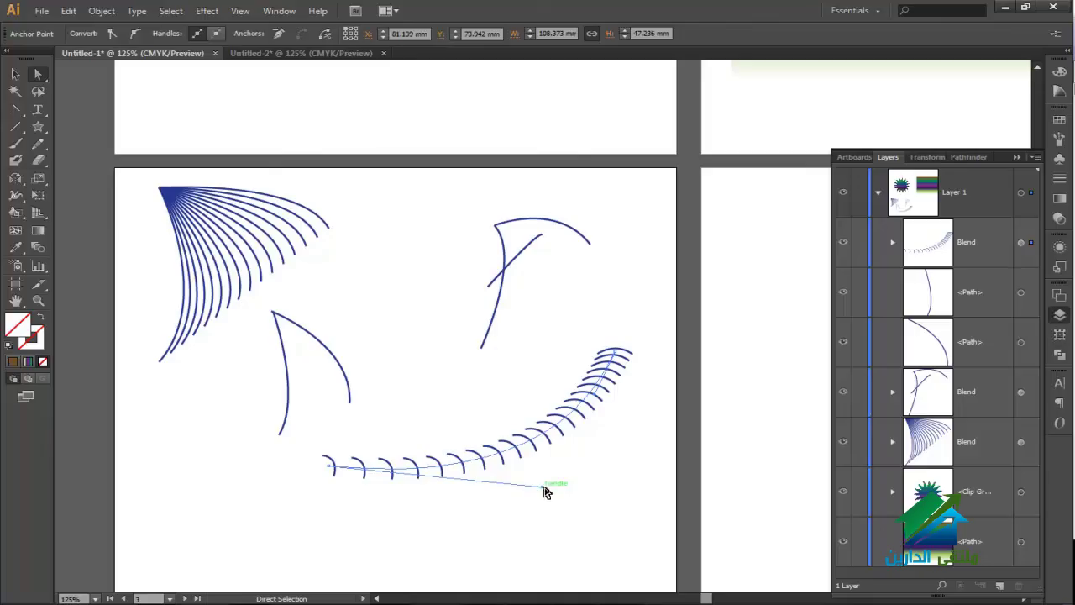
left_click_drag(543, 494, 566, 514)
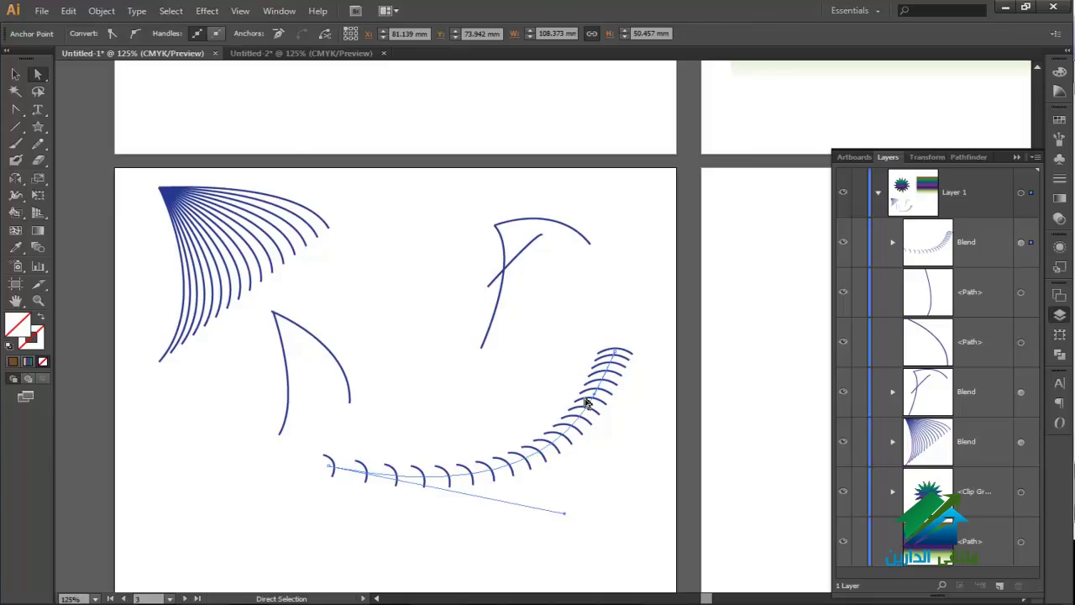
left_click_drag(592, 399, 616, 378)
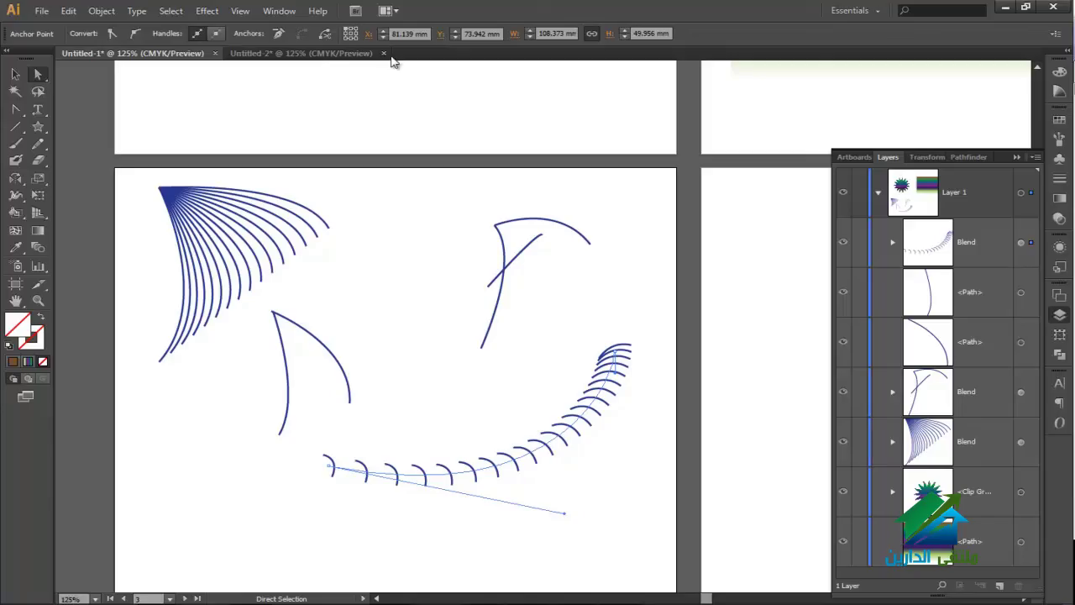
- Switch the arc row's blend spacing to Specified Distance, turn on the preview and set the distance to 4 mm
left_click(36, 249)
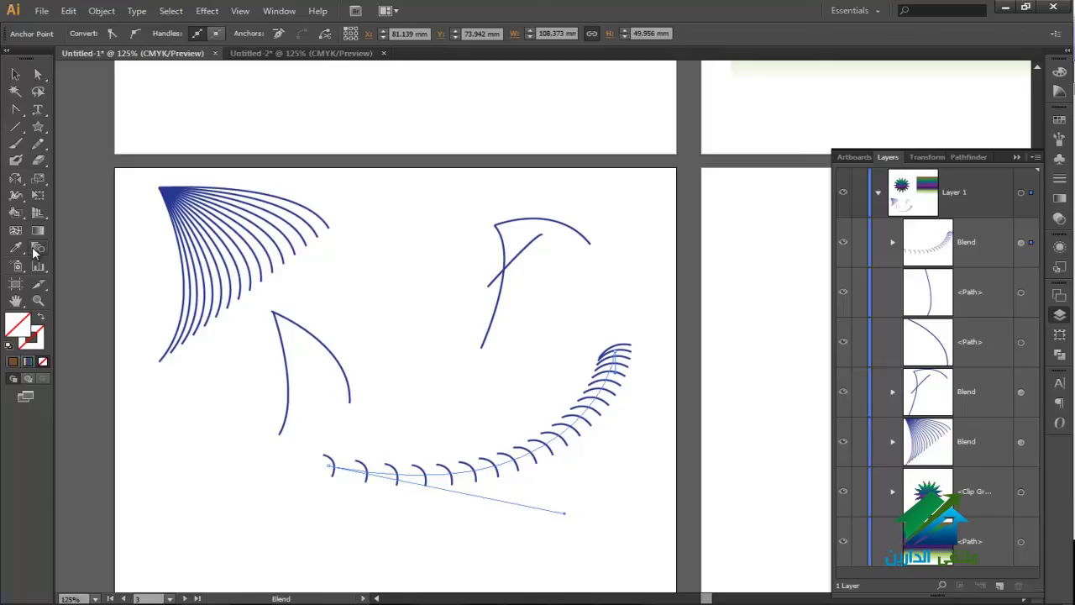
double_click(36, 248)
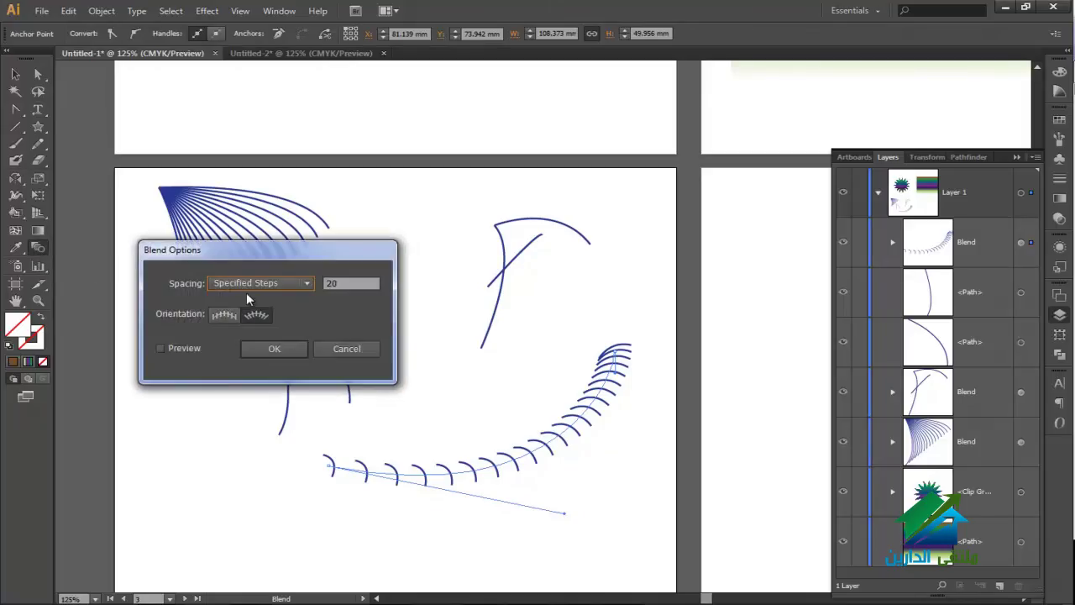
left_click(290, 284)
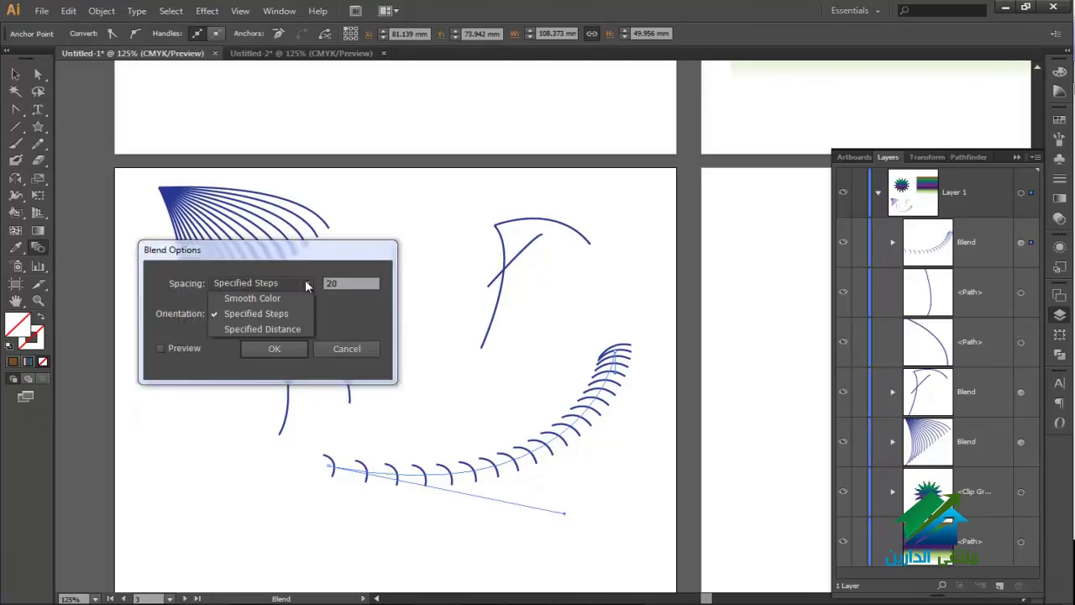
left_click(280, 329)
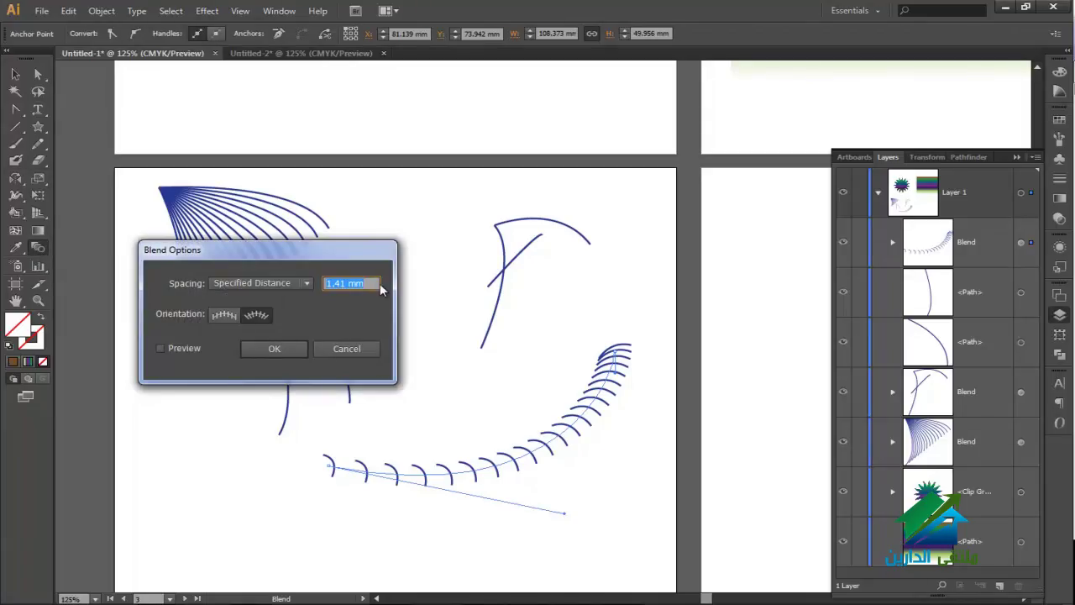
left_click(165, 348)
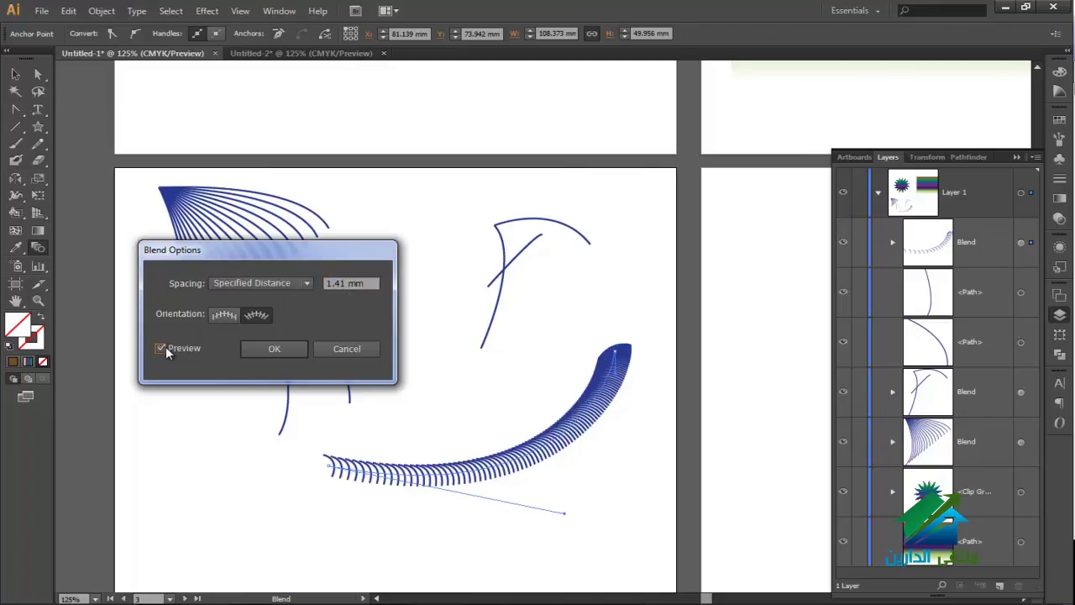
left_click(346, 284)
triple_click(346, 284)
type("6")
key("Tab")
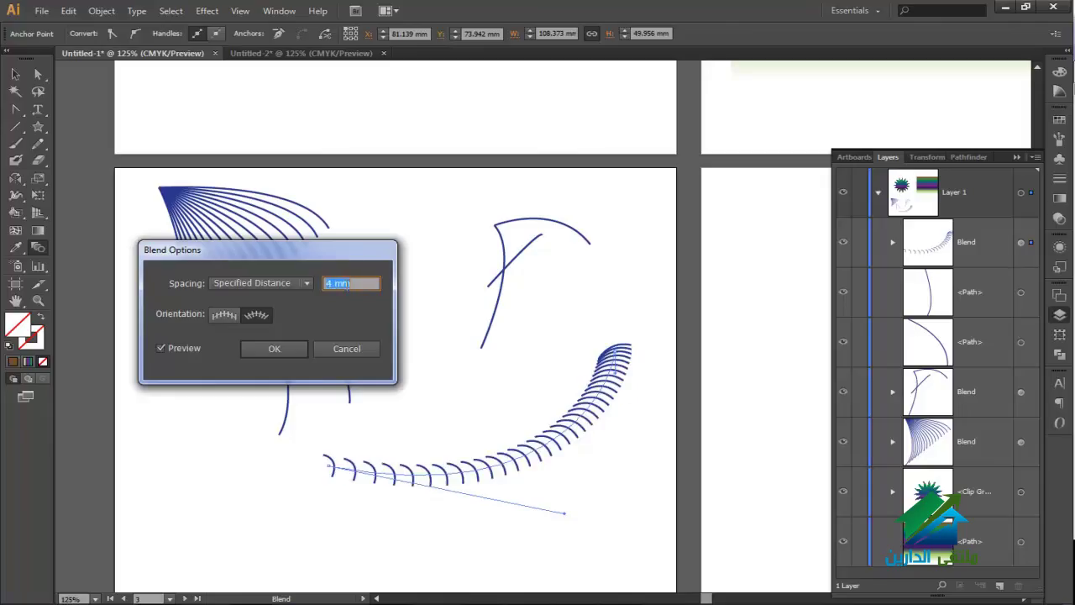
- Try a blend distance of 8 mm, then set it to 9 mm and apply the blend options
type("8")
key("Tab")
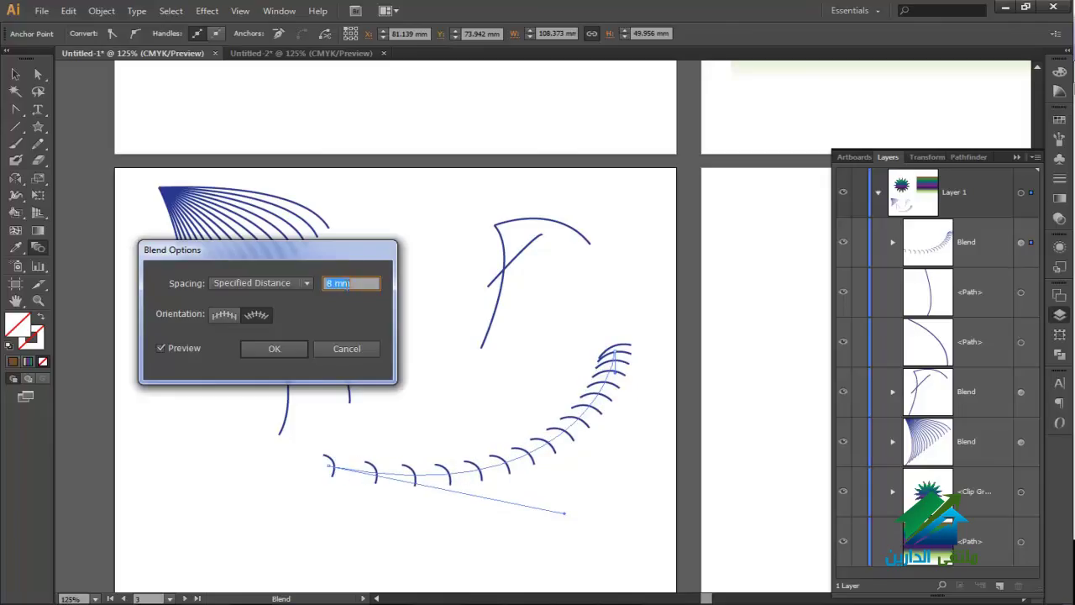
type("9")
key("Tab")
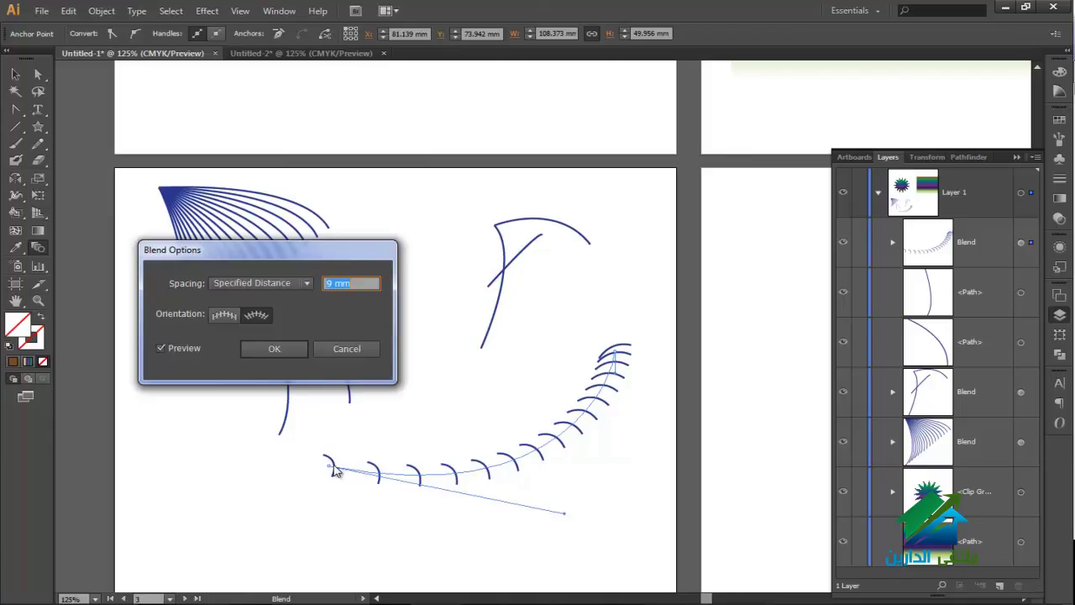
left_click(274, 349)
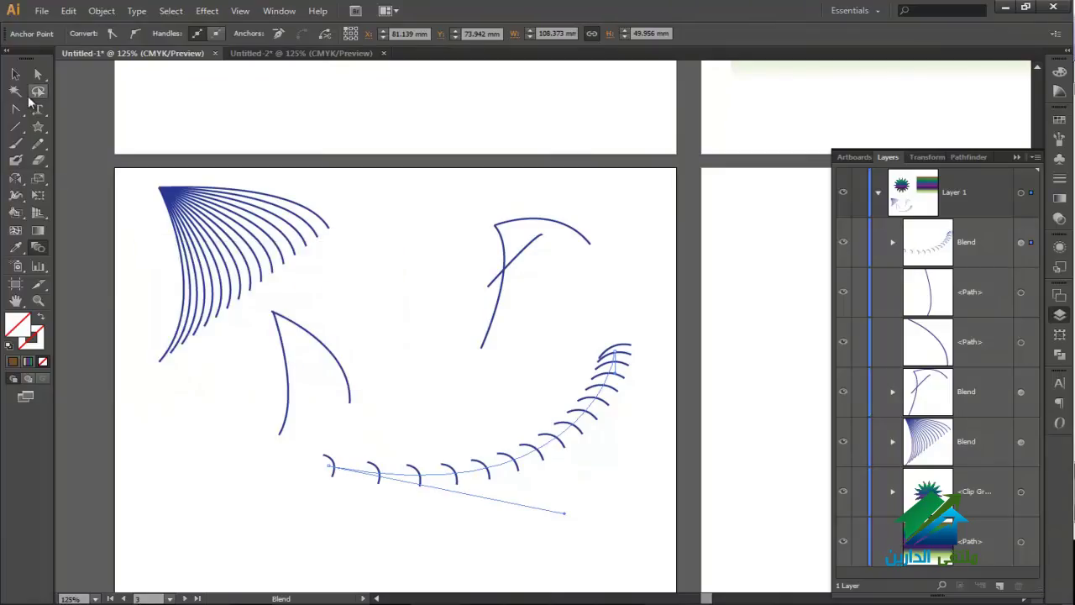
- Convert both end anchors of the arc blend's spine to corner points, straightening the row of arcs
left_click(15, 109)
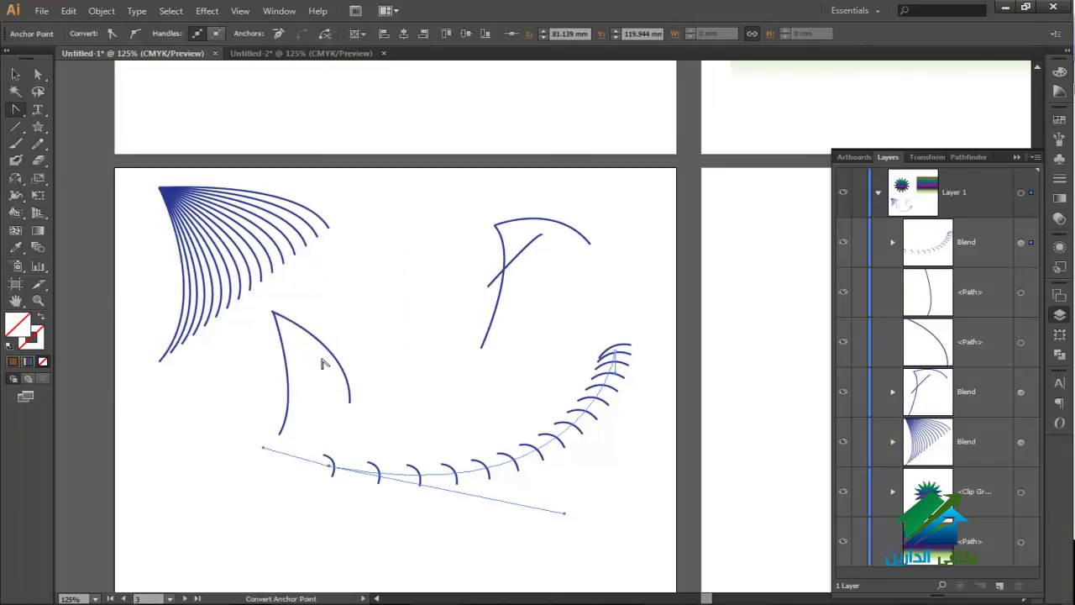
left_click(330, 465)
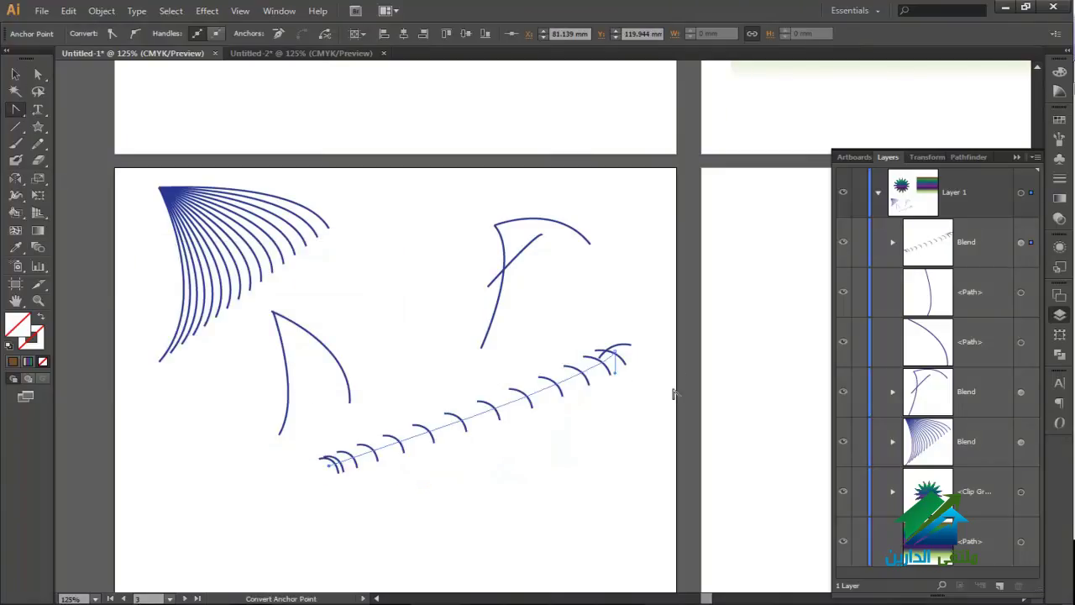
left_click(615, 356)
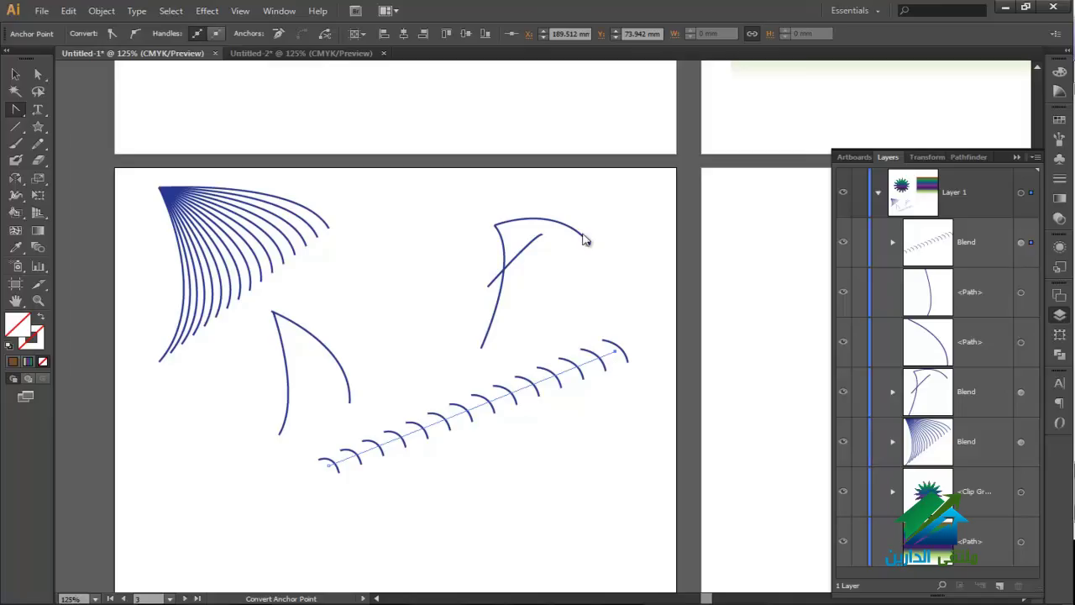
- Delete the star-shaped clipping path from the gradient clip group on the first artboard, and deselect the artwork
left_click_drag(768, 91, 605, 363)
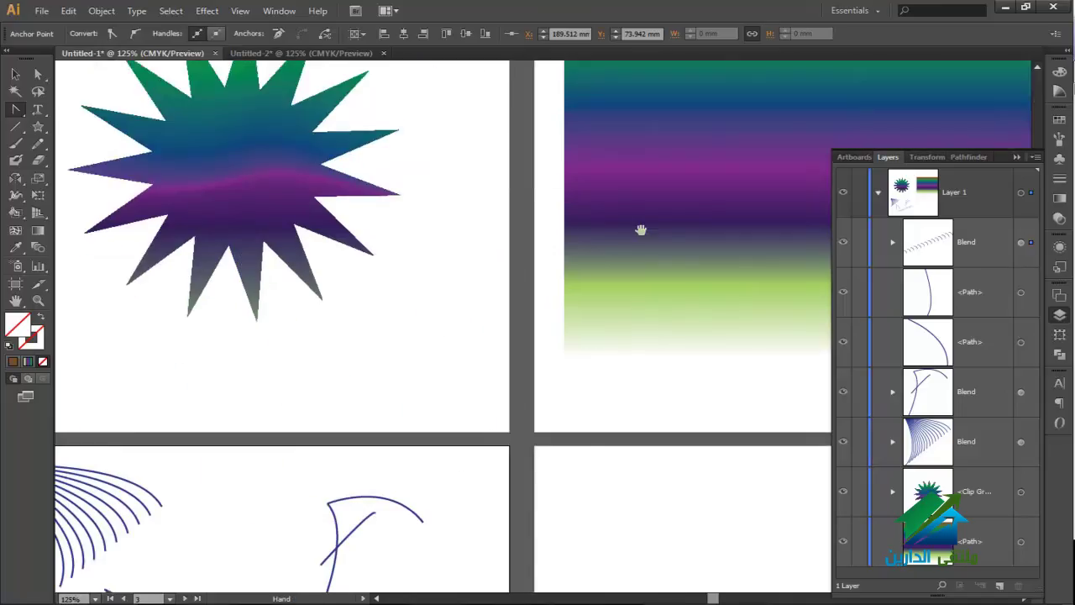
left_click_drag(468, 210, 547, 360)
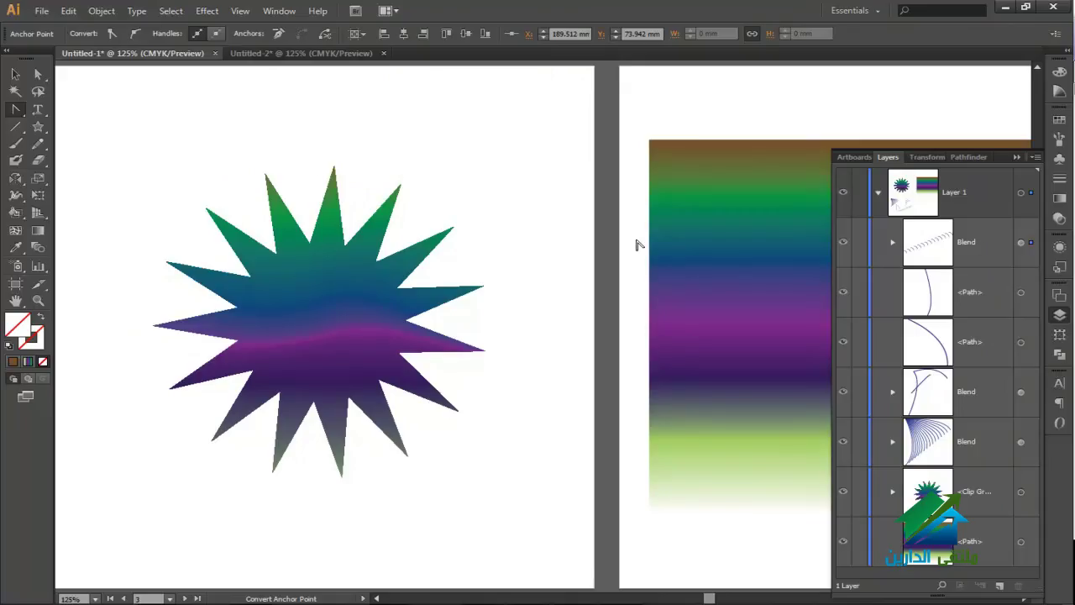
left_click(16, 74)
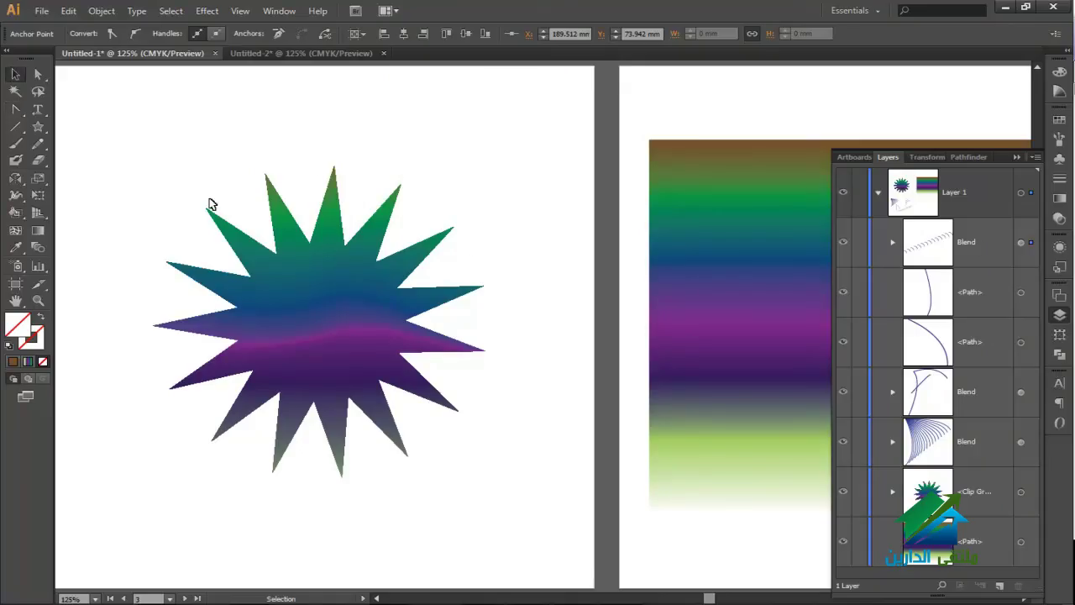
left_click(317, 238)
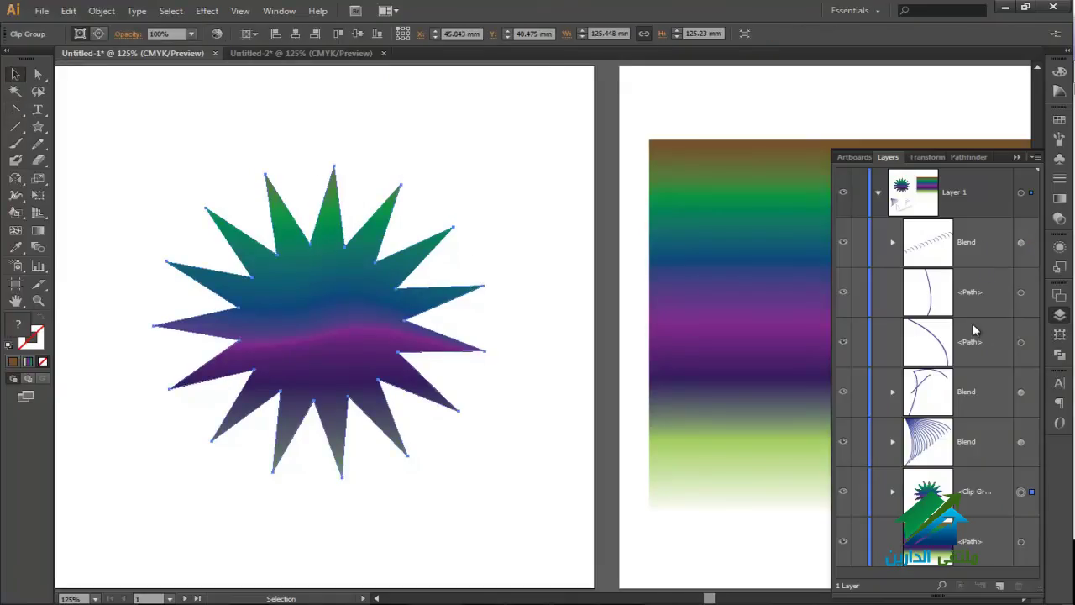
left_click(892, 490, "alt")
scroll(924, 420, "down", 4)
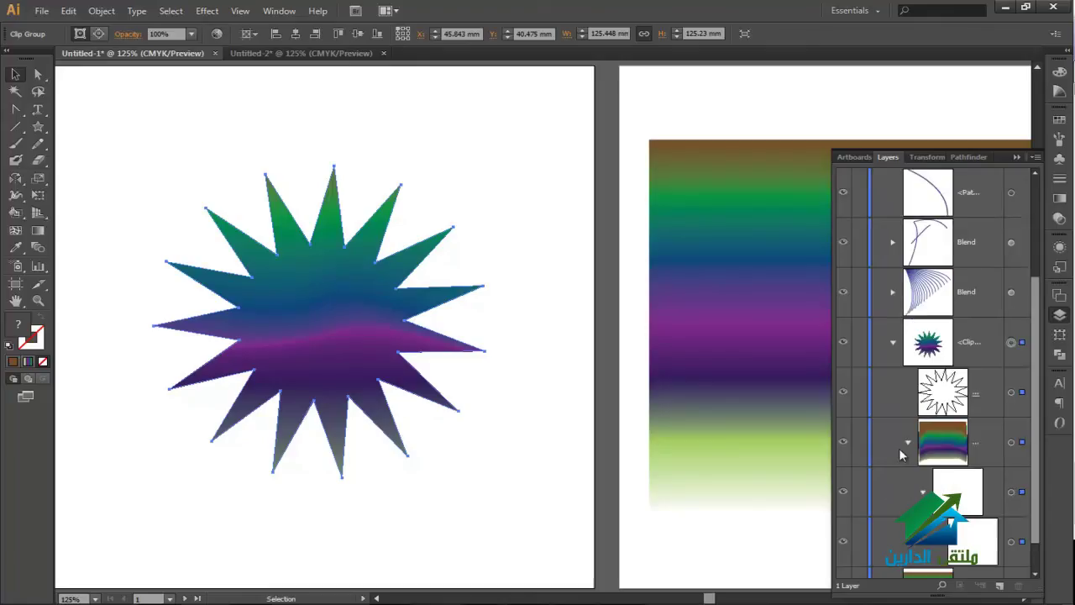
left_click(968, 366)
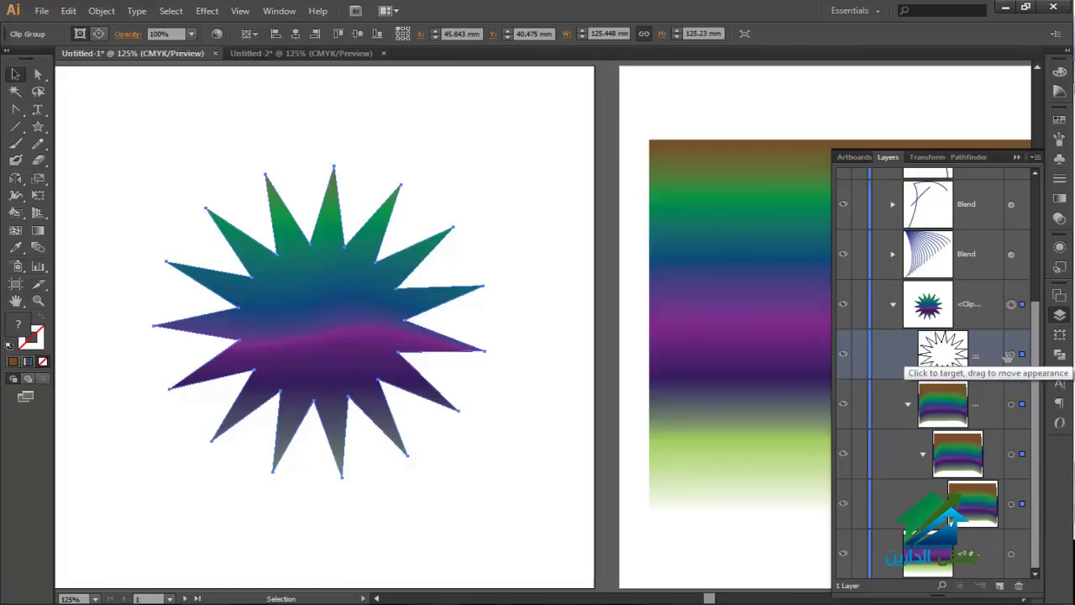
left_click(1018, 585)
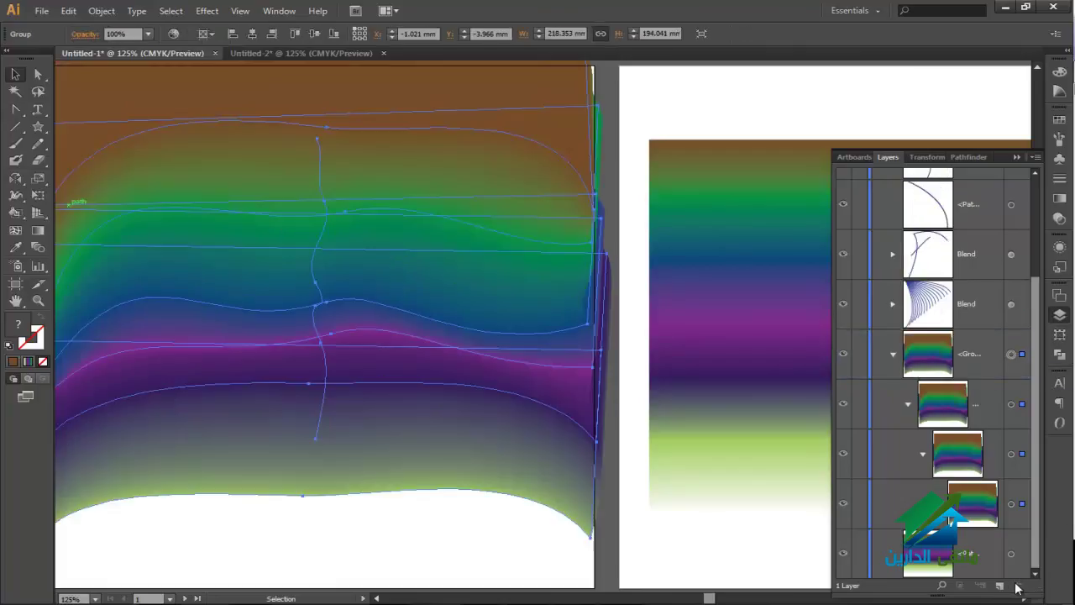
left_click(461, 516)
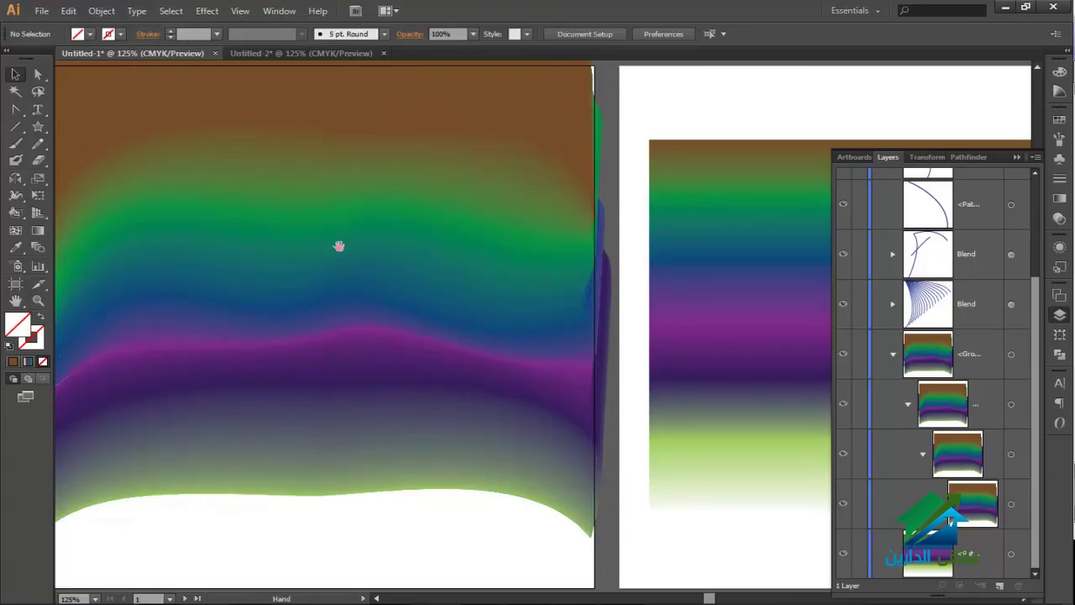
- Draw a rectangle of about 195 × 156 mm over the wavy gradient, inside the first artboard's edges
left_click_drag(338, 245, 484, 296)
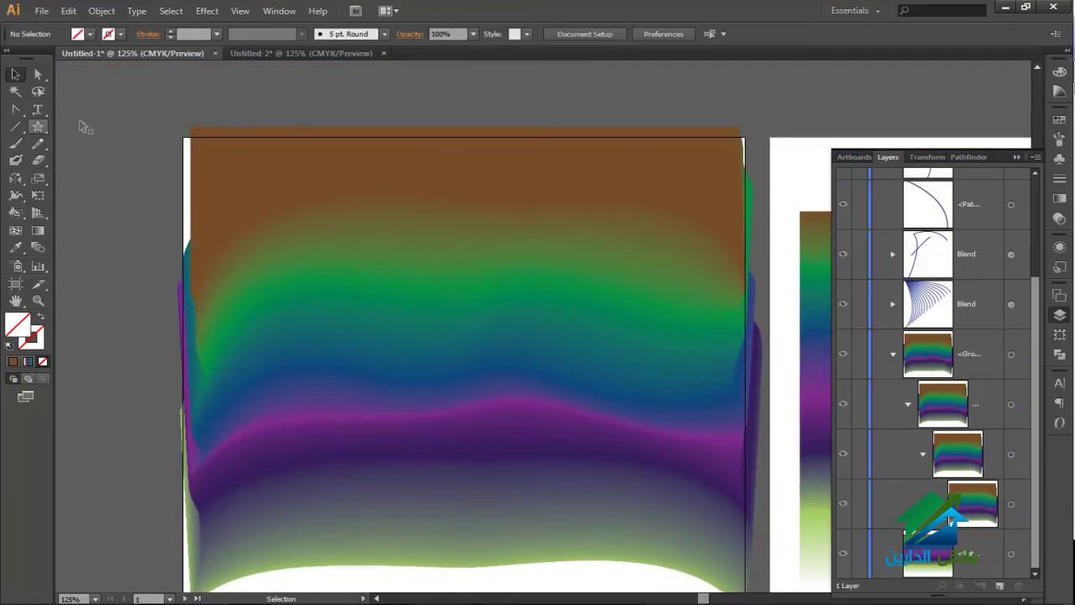
left_click_drag(37, 127, 108, 130)
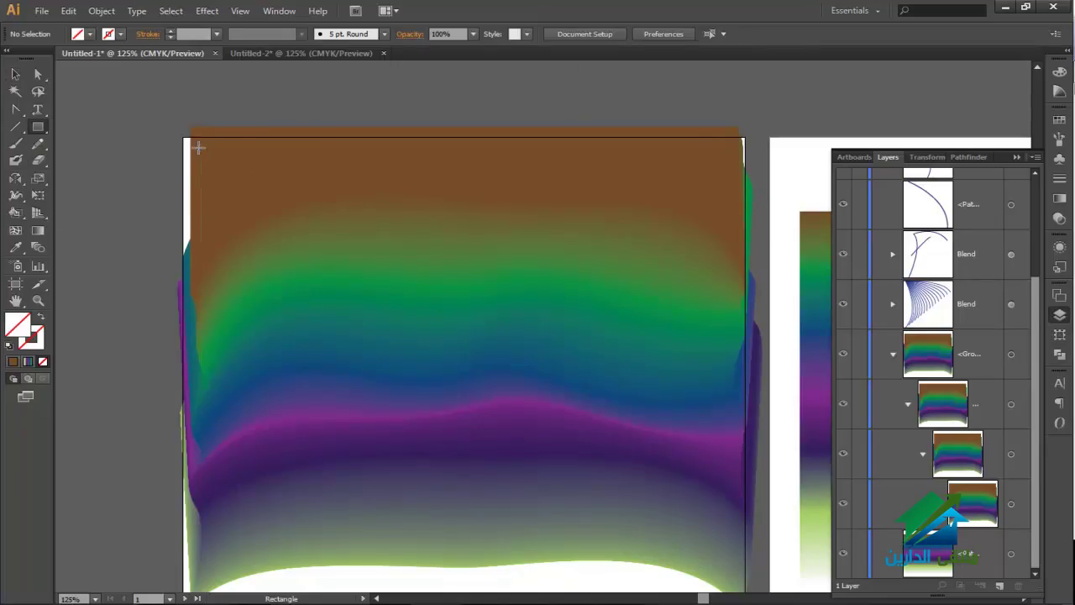
left_click_drag(199, 148, 730, 550)
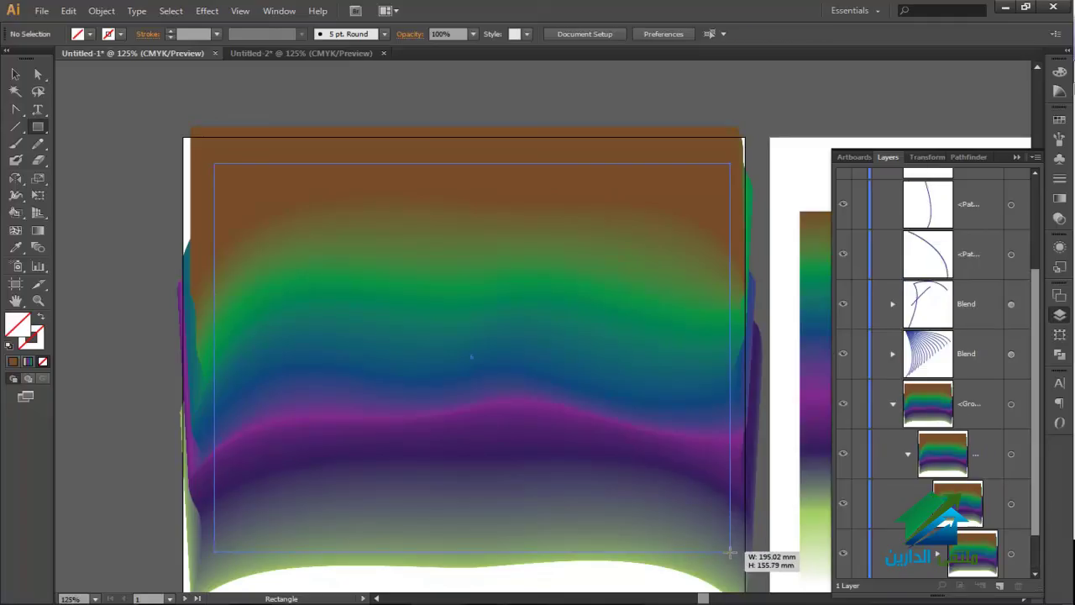
- Select the rectangle together with the wavy gradient group and make a clipping mask from them
left_click(15, 74)
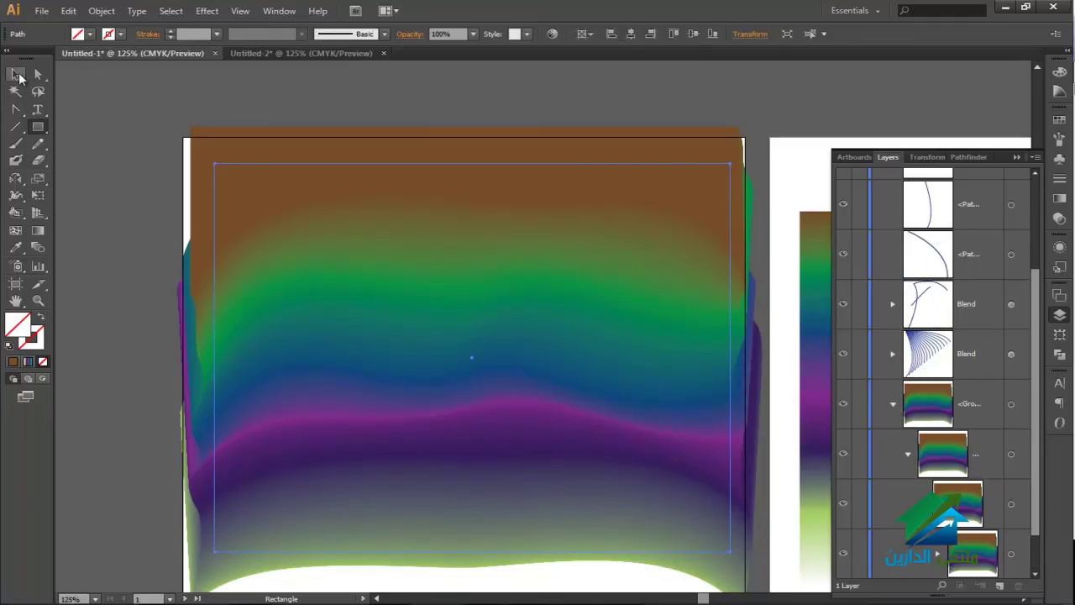
left_click_drag(271, 414, 342, 507)
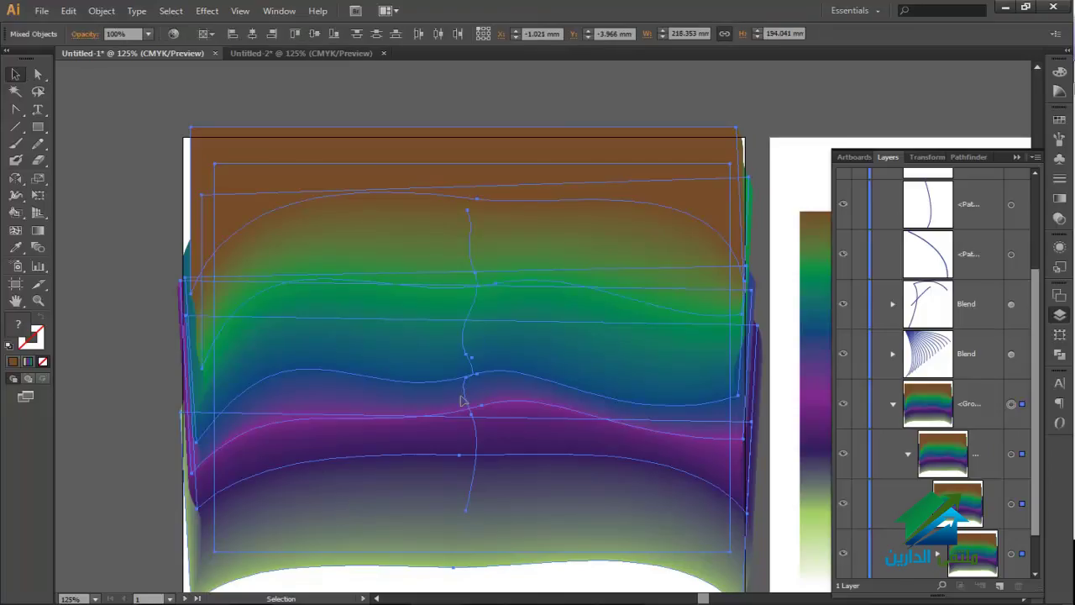
key("a")
key("v")
key("a")
key("v")
left_click(103, 12)
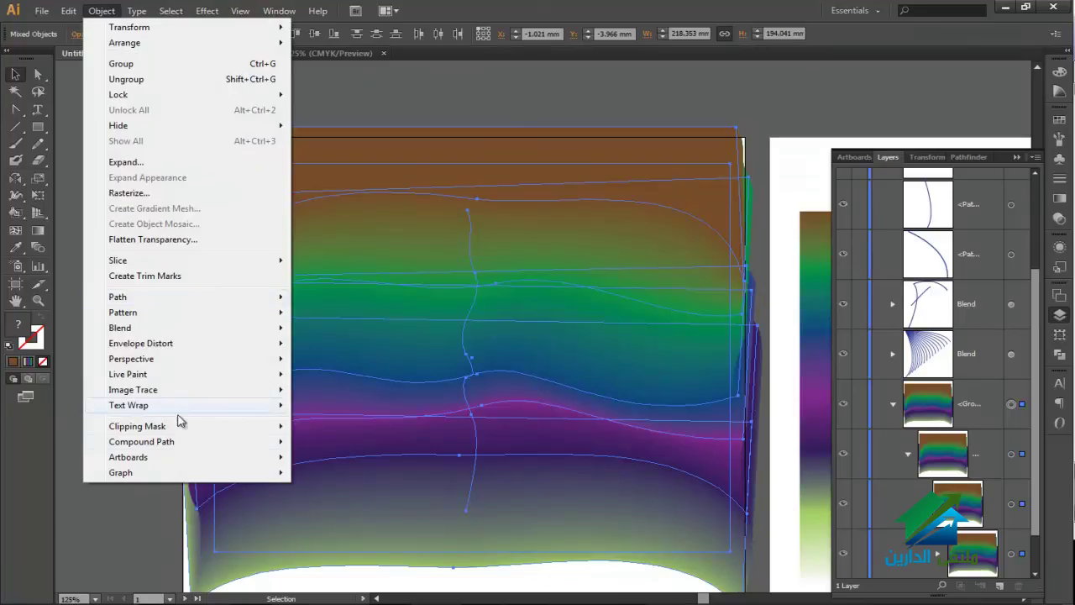
mouse_move(233, 443)
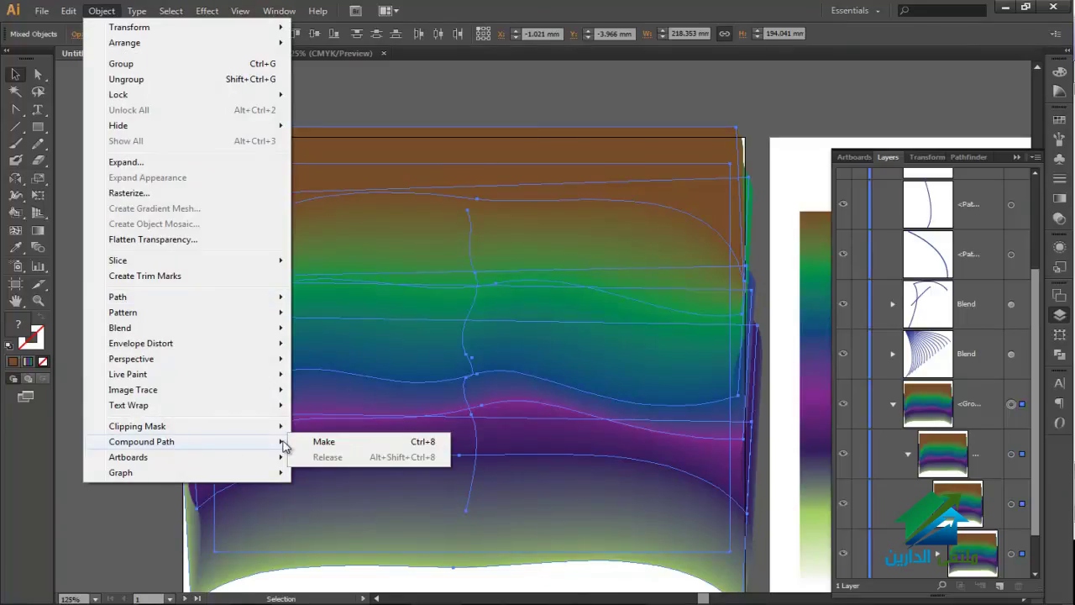
mouse_move(284, 427)
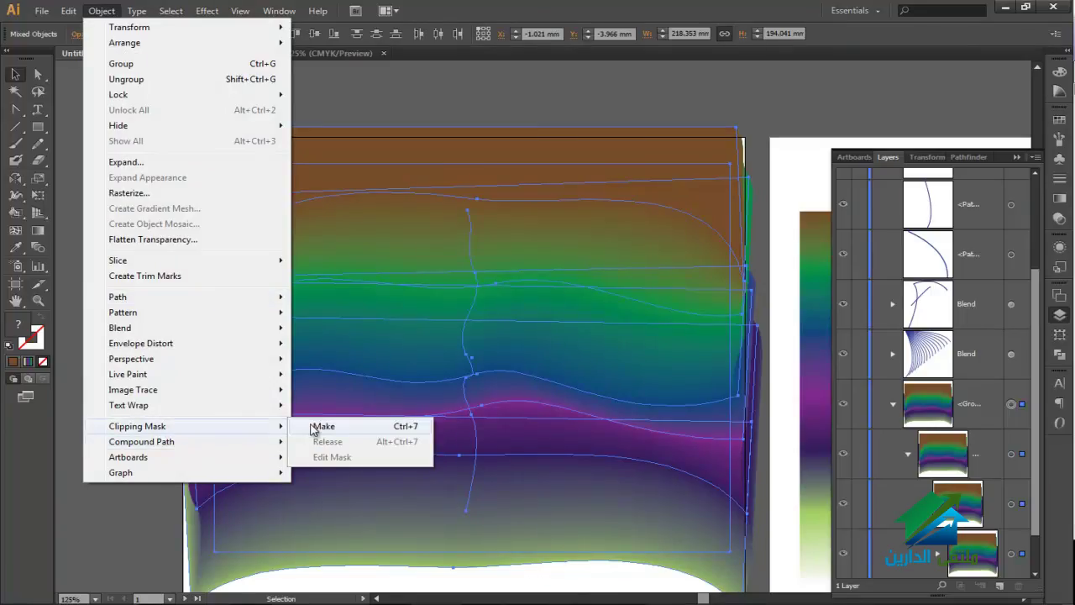
left_click(323, 426)
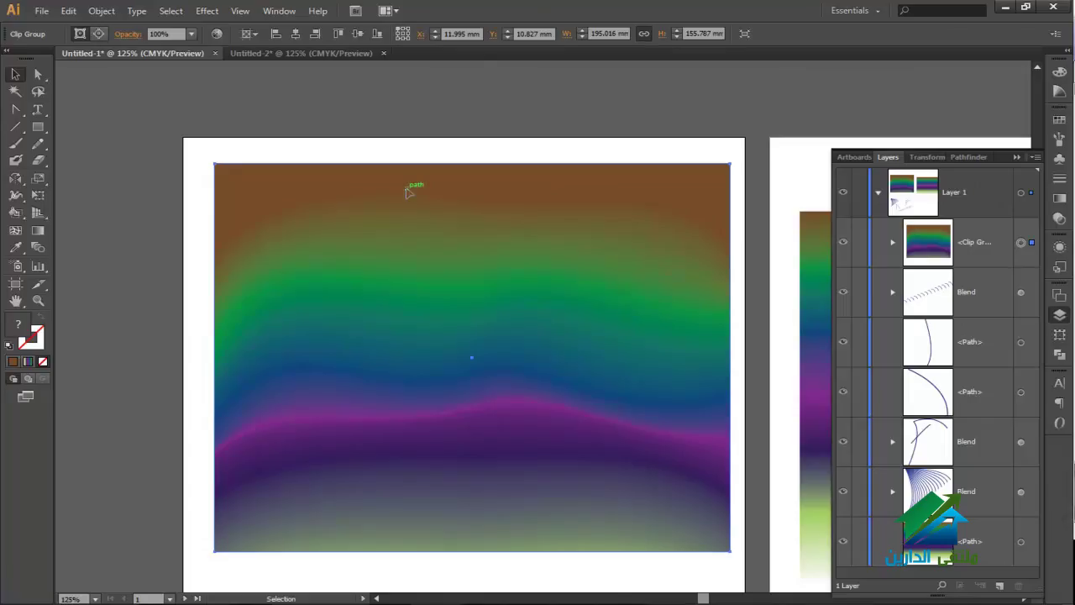
- Collapse the Layers panel, draw a near-circular ellipse right of centre over the clipped gradient and fill it with orange
left_click(1016, 158)
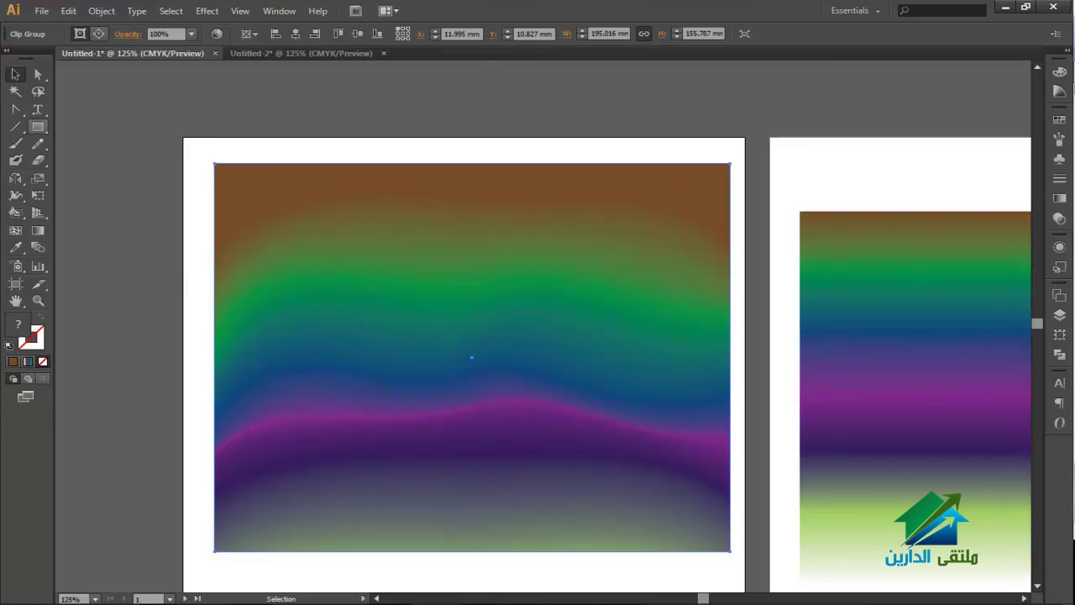
left_click(37, 128)
left_click_drag(37, 128, 87, 165)
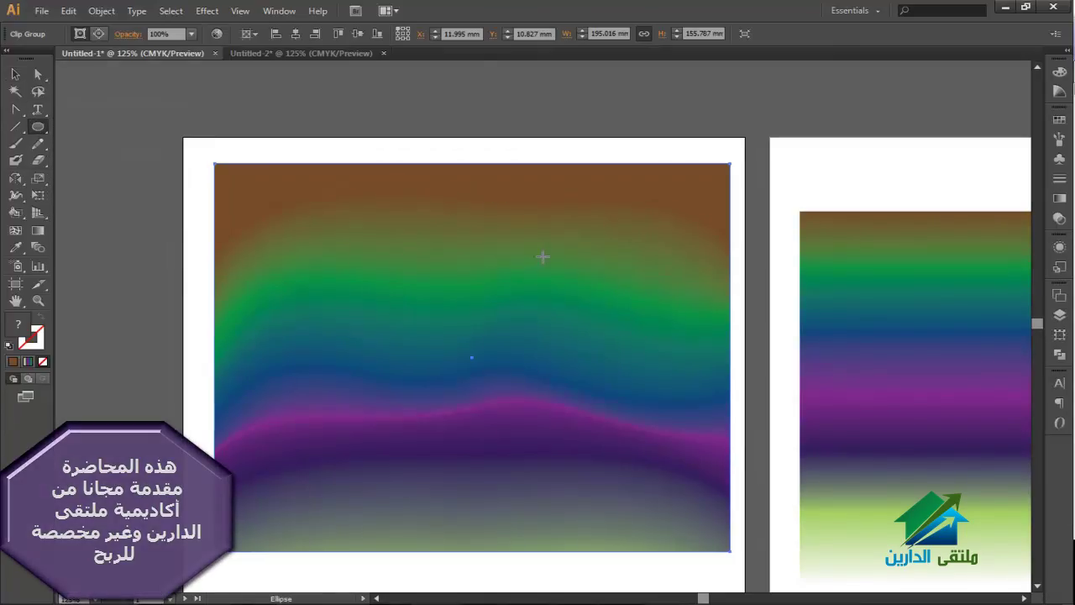
left_click_drag(543, 257, 644, 350)
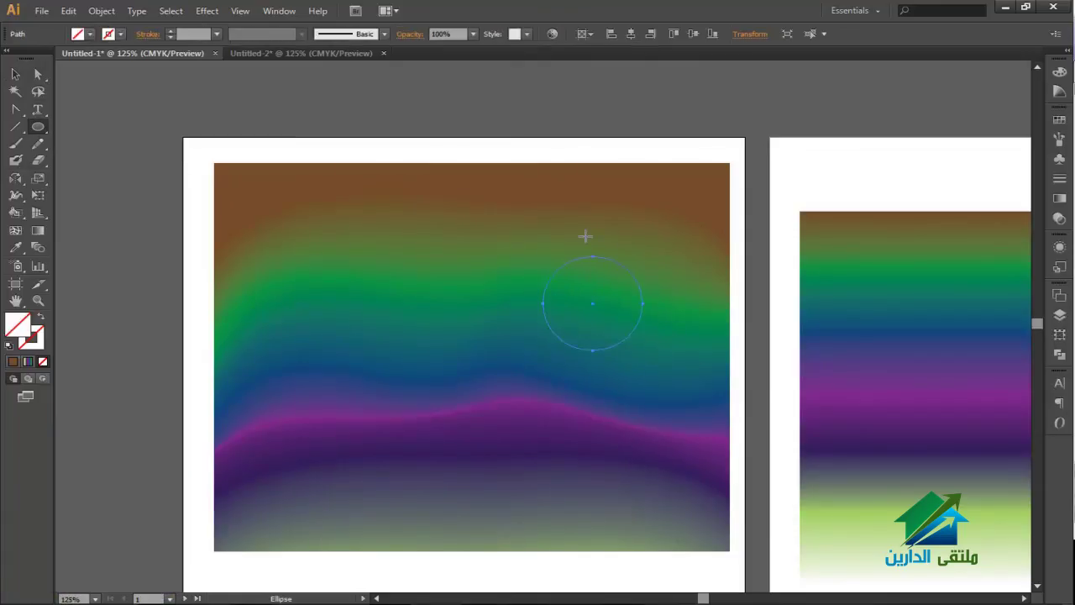
left_click(90, 35)
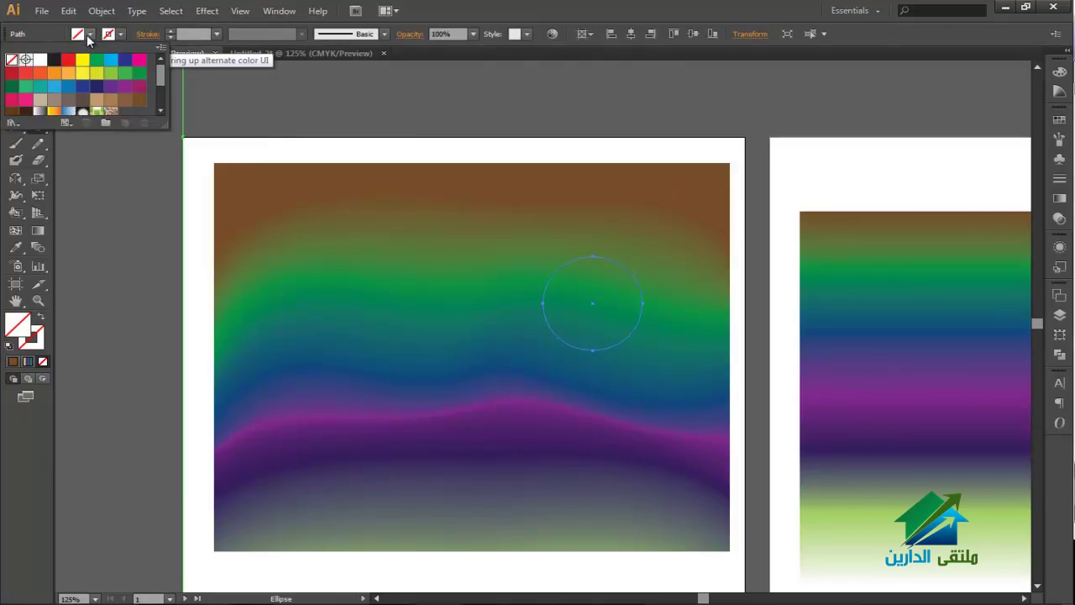
left_click(54, 74)
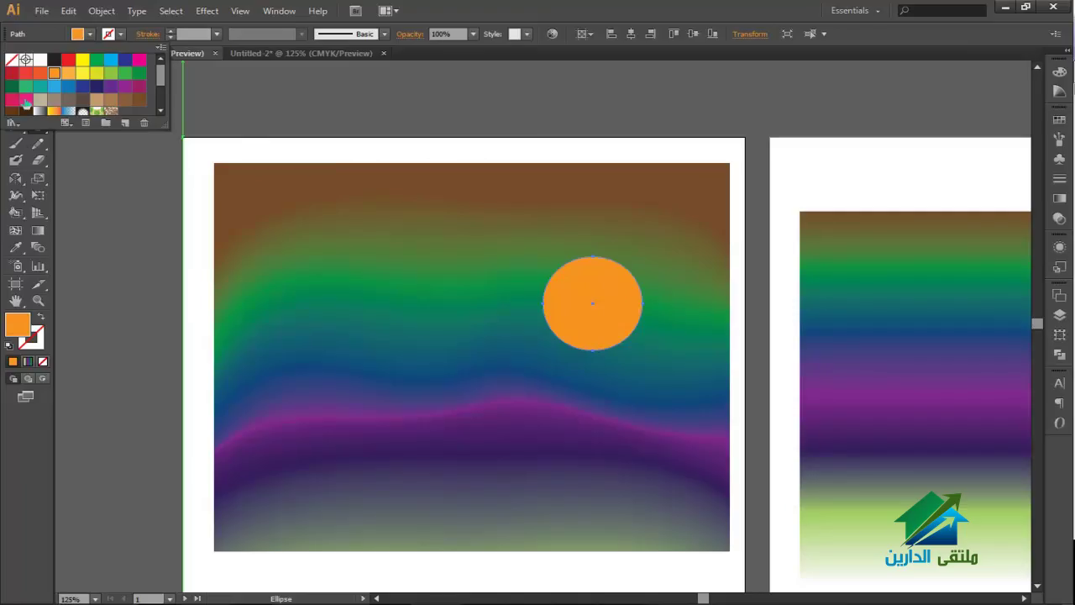
left_click(60, 143)
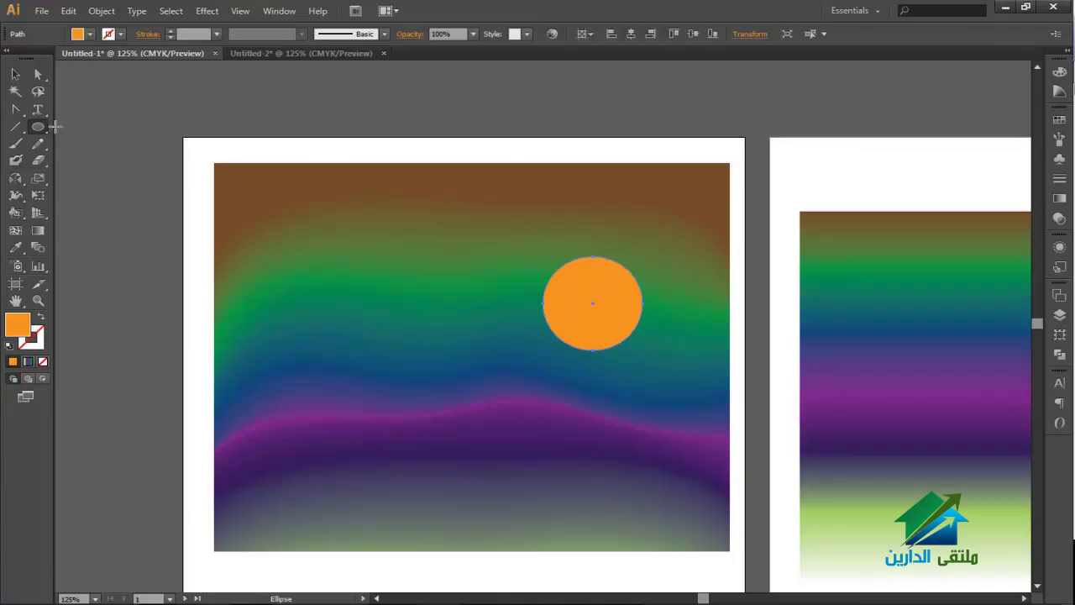
- Draw an orange star with about 20 points and about 68 mm across, centred on the orange circle
left_click_drag(40, 127, 86, 190)
left_click_drag(593, 304, 658, 394)
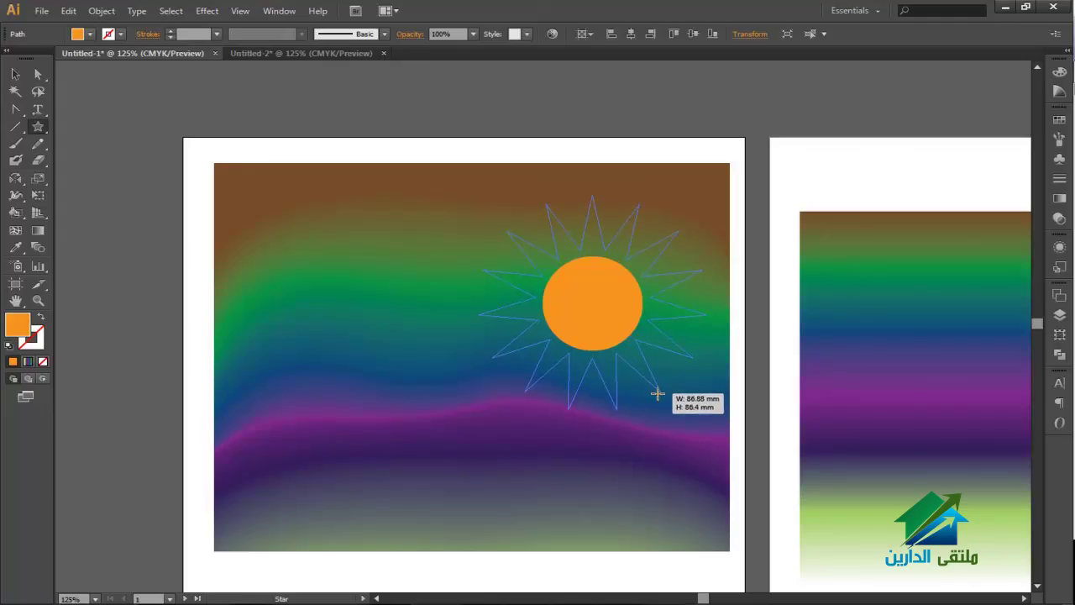
left_click_drag(658, 393, 638, 377)
key("Up")
key("Up")
key("Up")
key("Up")
key("Up")
key("Up")
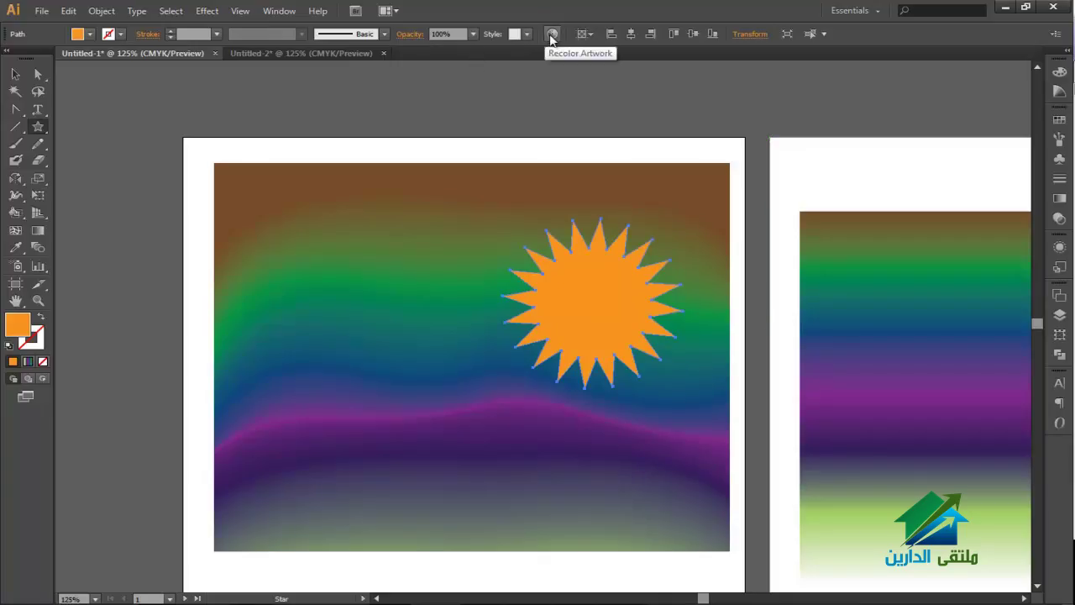
- Set the star's opacity to 0% and try to blend it with the orange circle
left_click(473, 35)
left_click(485, 49)
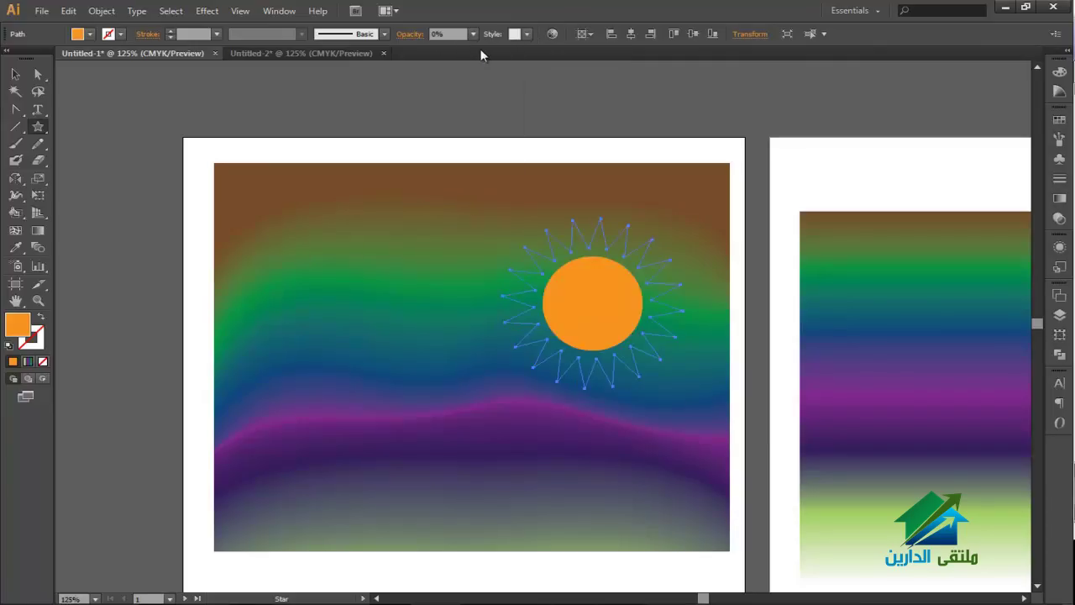
left_click(26, 75)
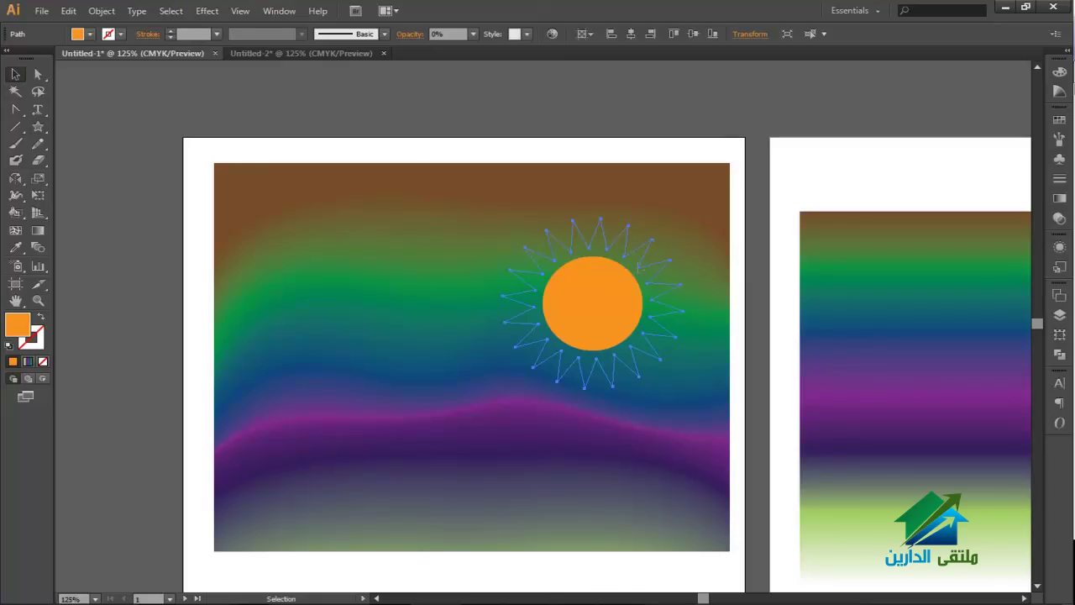
key("a")
key("v")
left_click(629, 278)
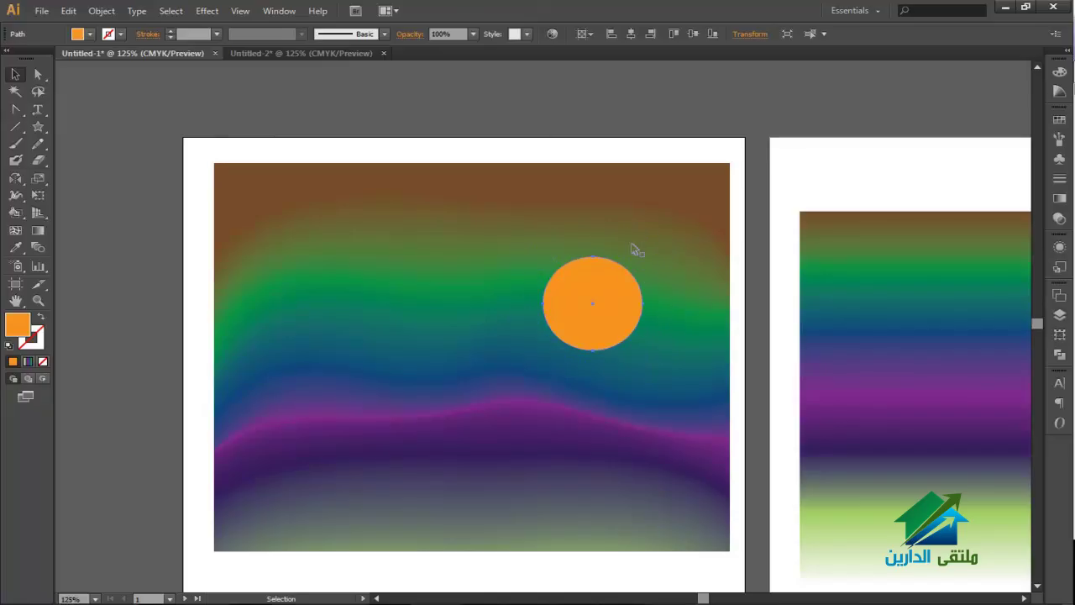
left_click(637, 257, "shift")
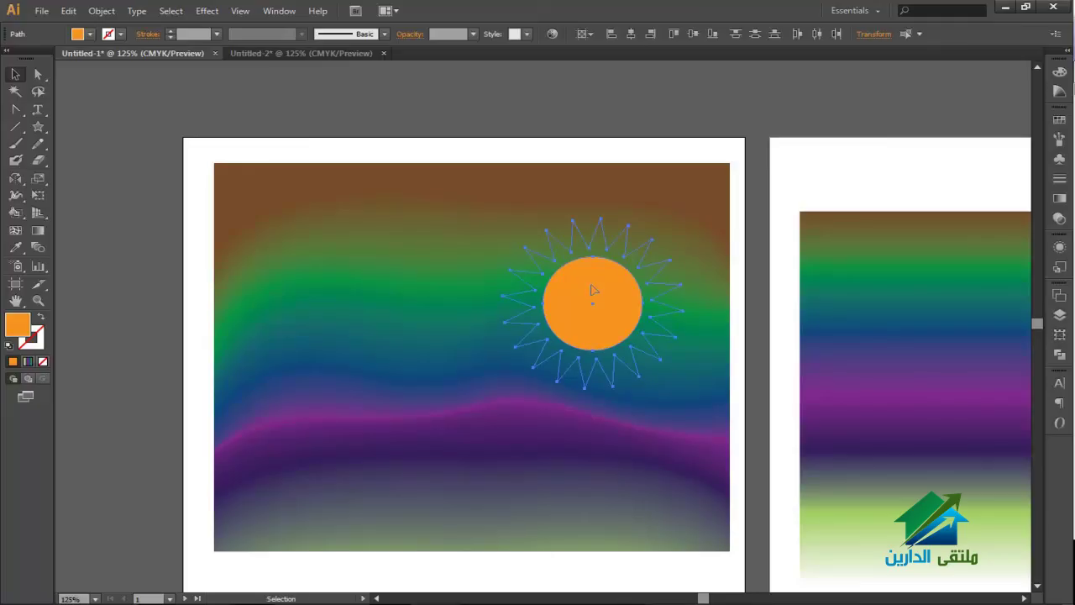
key("alt")
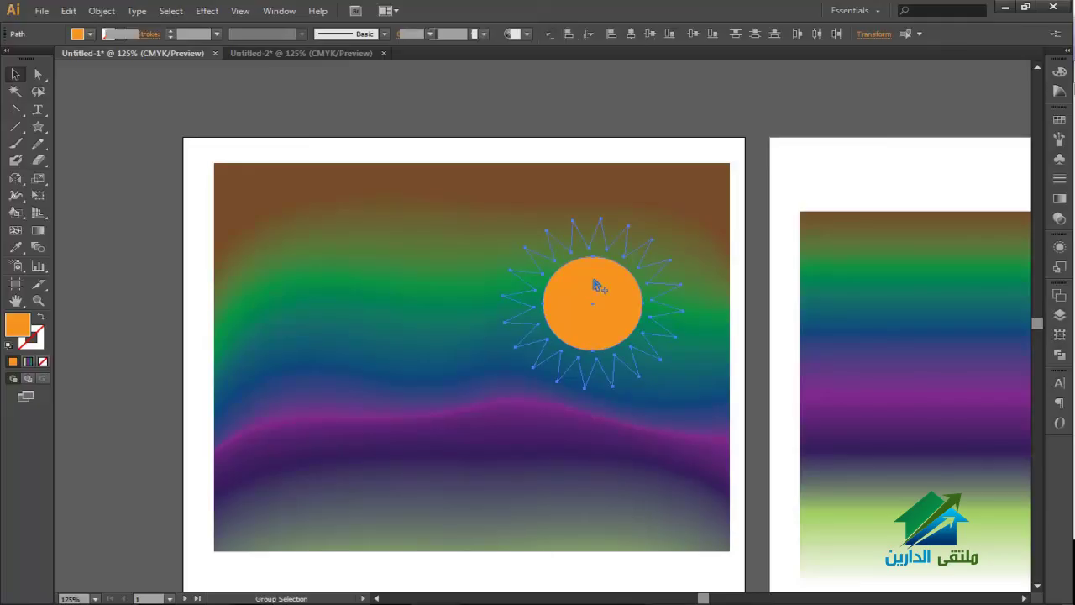
key("ctrl+alt+b")
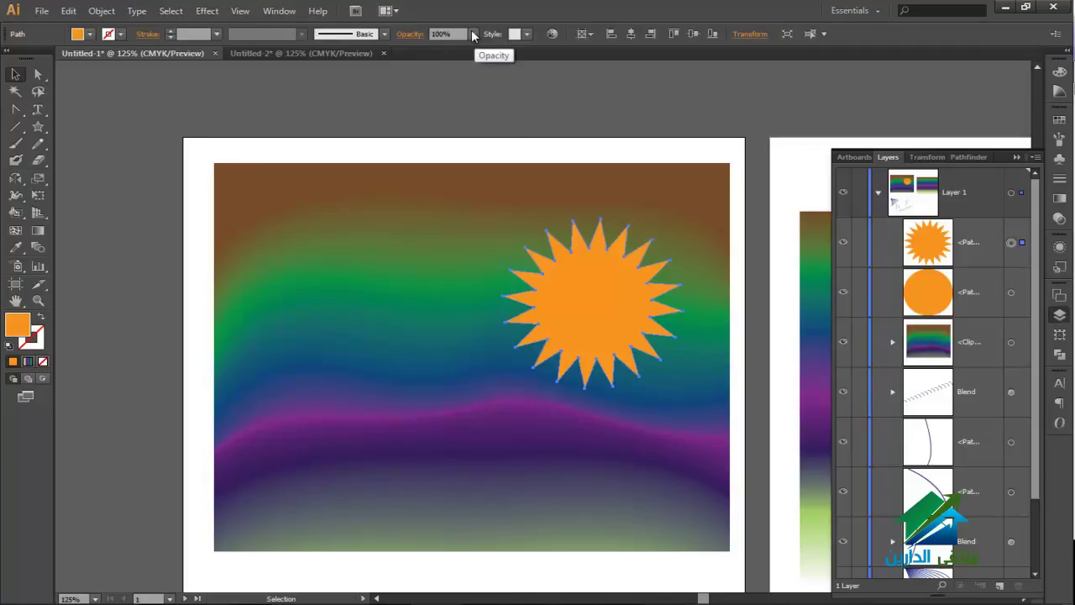
- Set the star's opacity to 0% and move the orange circle above it in the layer order
left_click(473, 34)
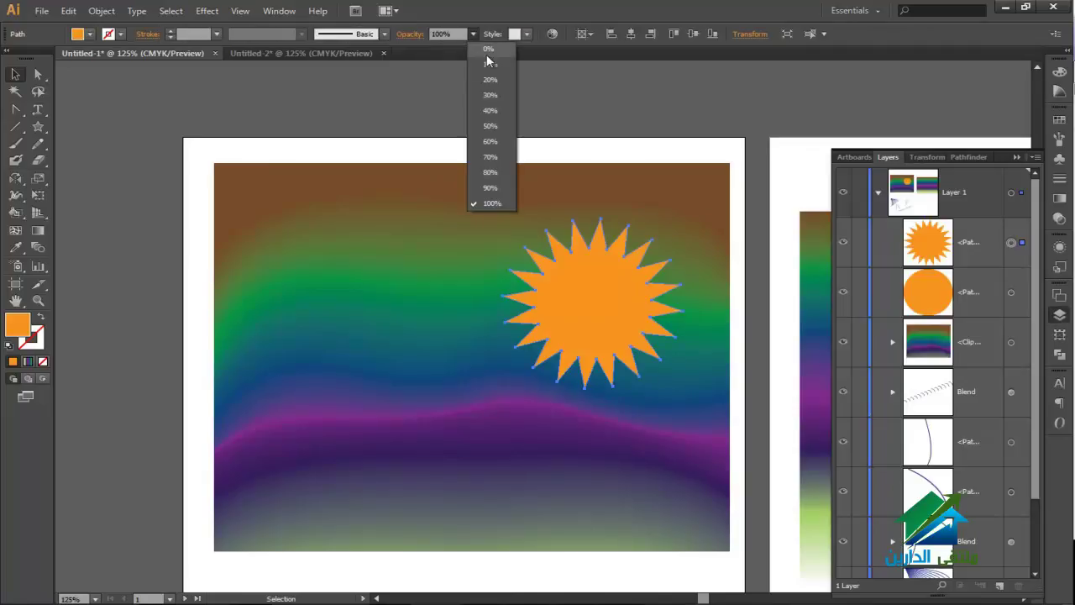
left_click(492, 46)
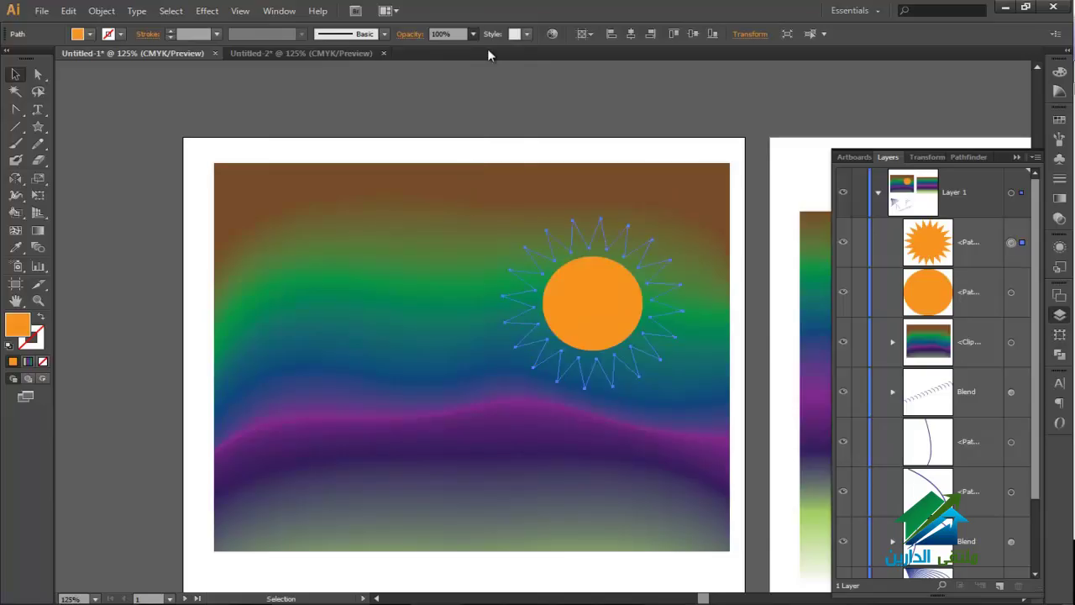
left_click(985, 291)
left_click_drag(985, 290, 990, 237)
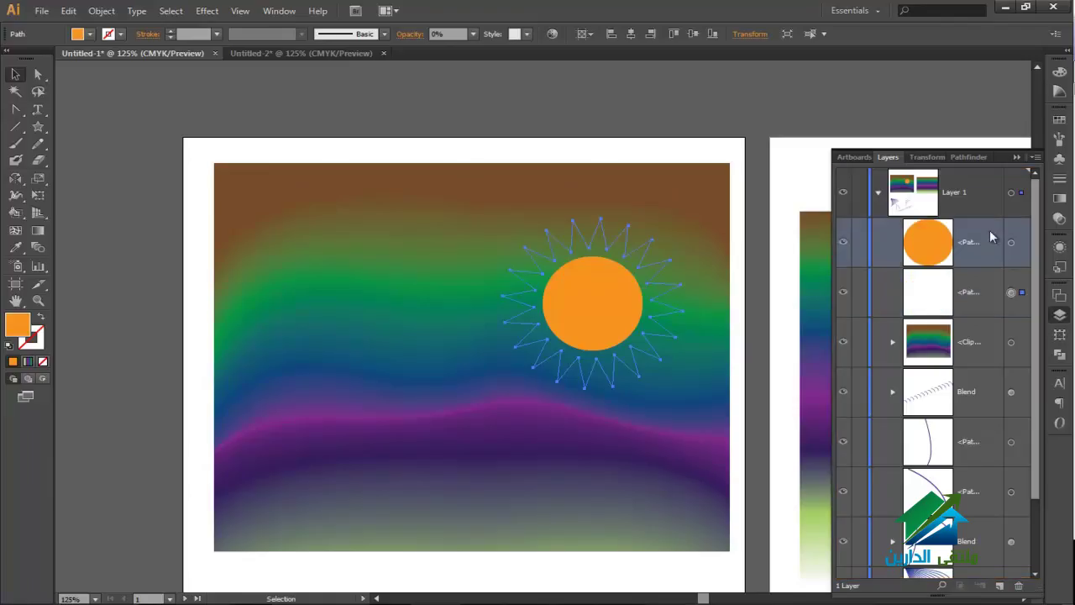
- Select the orange circle together with the transparent star and make a blend from them
left_click(1012, 243)
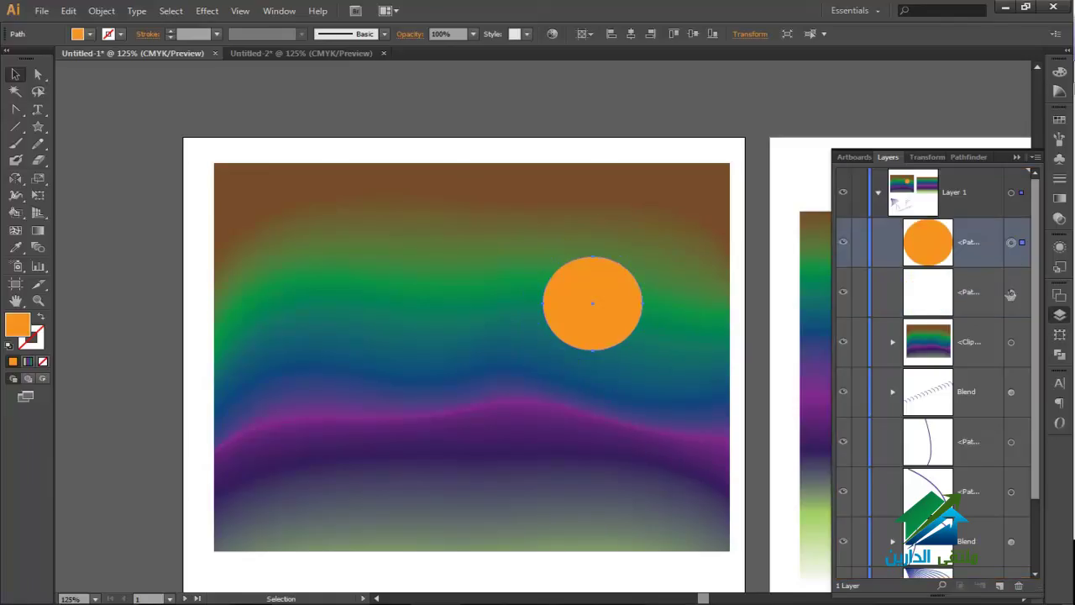
left_click(1011, 292, "shift")
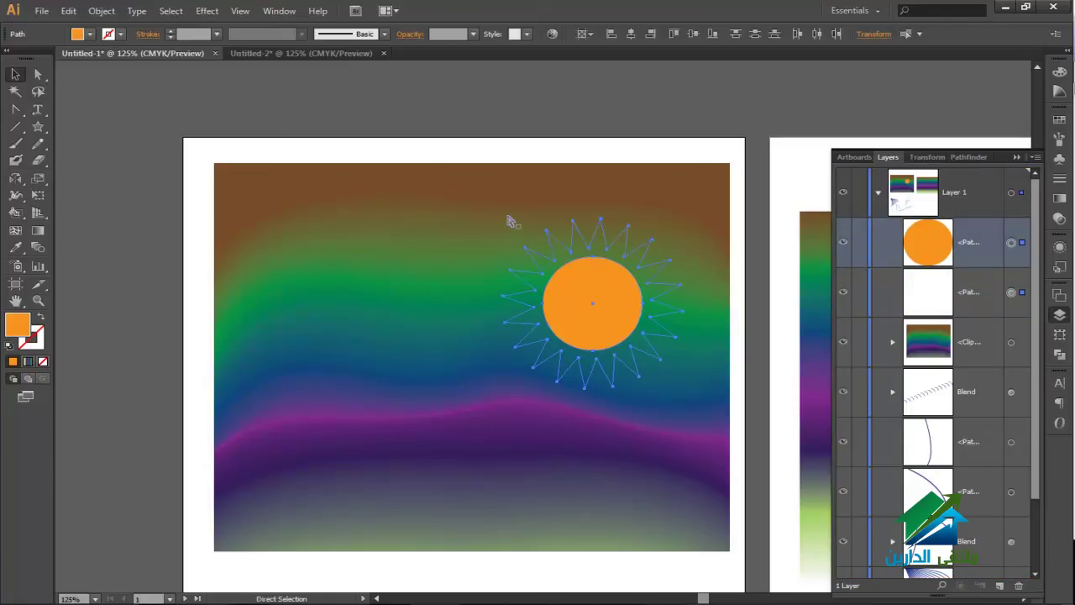
key("ctrl+alt+b")
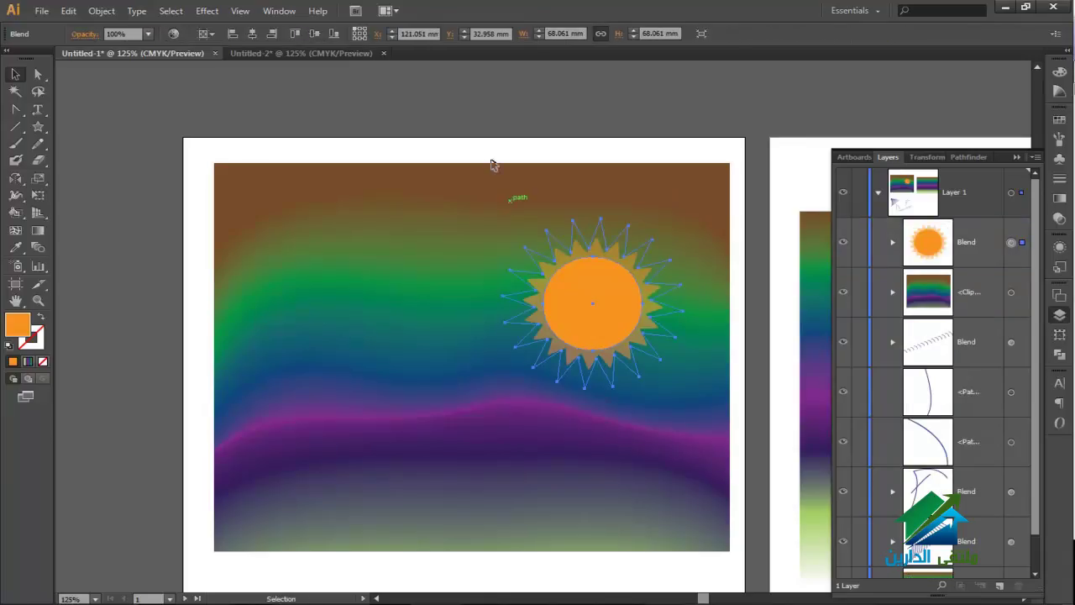
- Select only the transparent star inside the sun blend and fill it with a lighter orange
left_click(893, 242)
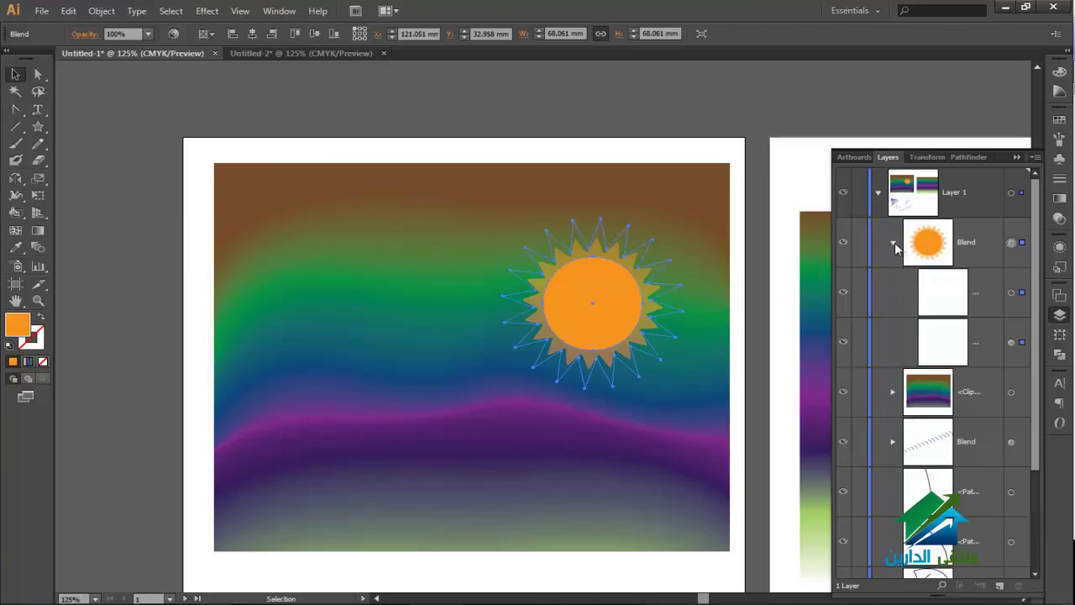
left_click(1022, 292)
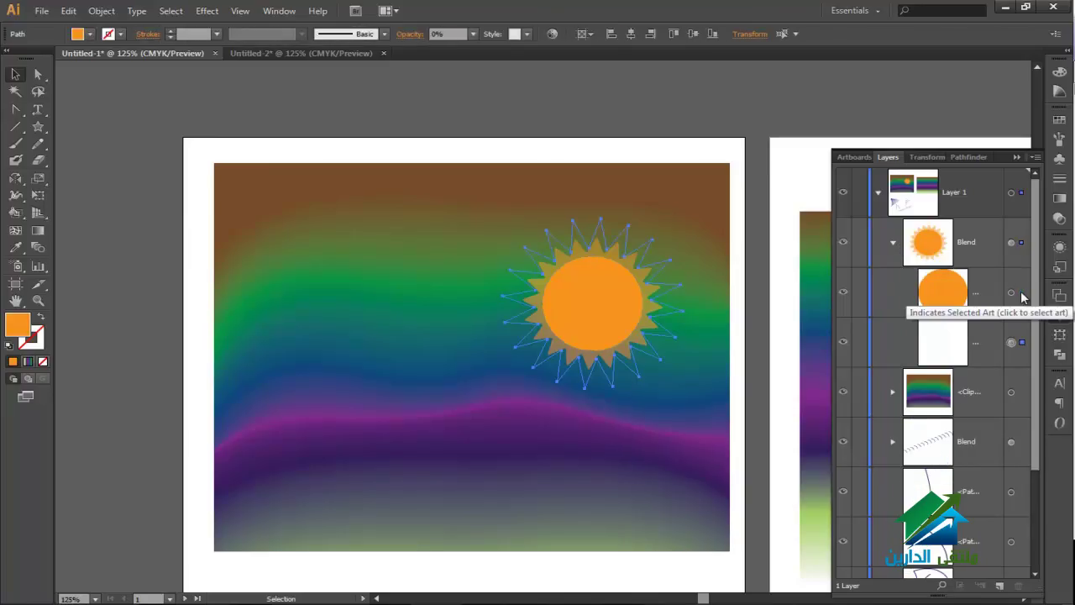
left_click(89, 34)
left_click(69, 74)
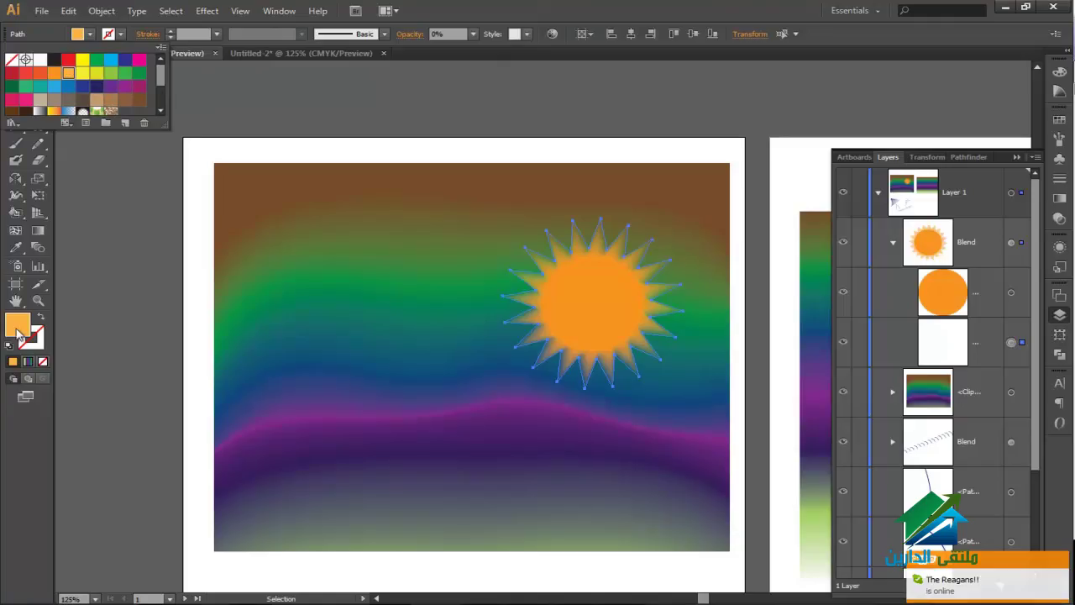
- Lock the clipped gradient group, deselect the sun blend and collapse the Layers panel
left_click(506, 256)
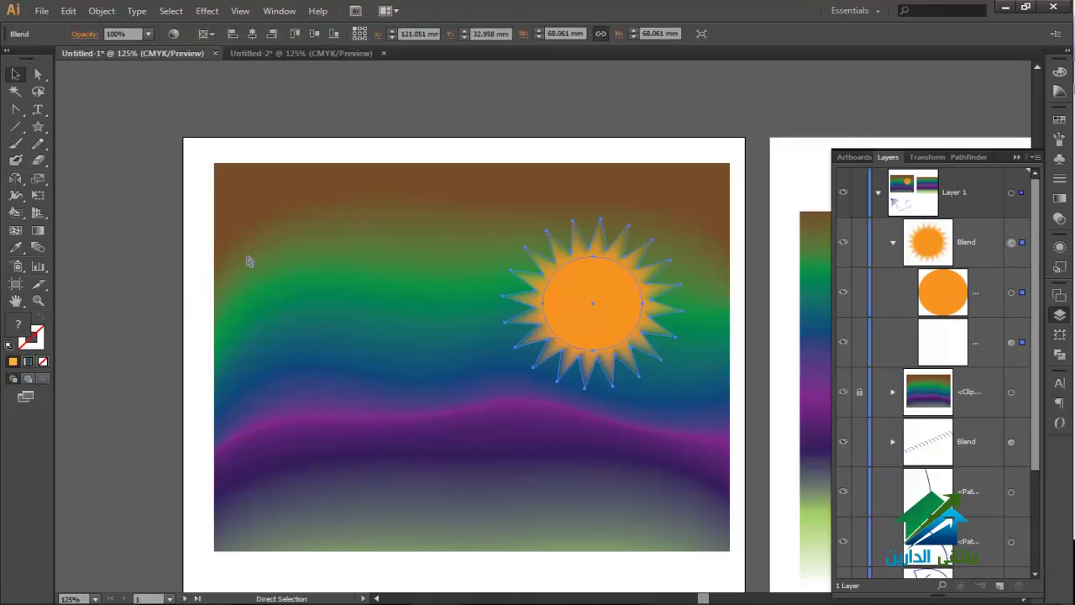
key("ctrl+space")
left_click_drag(451, 200, 716, 461)
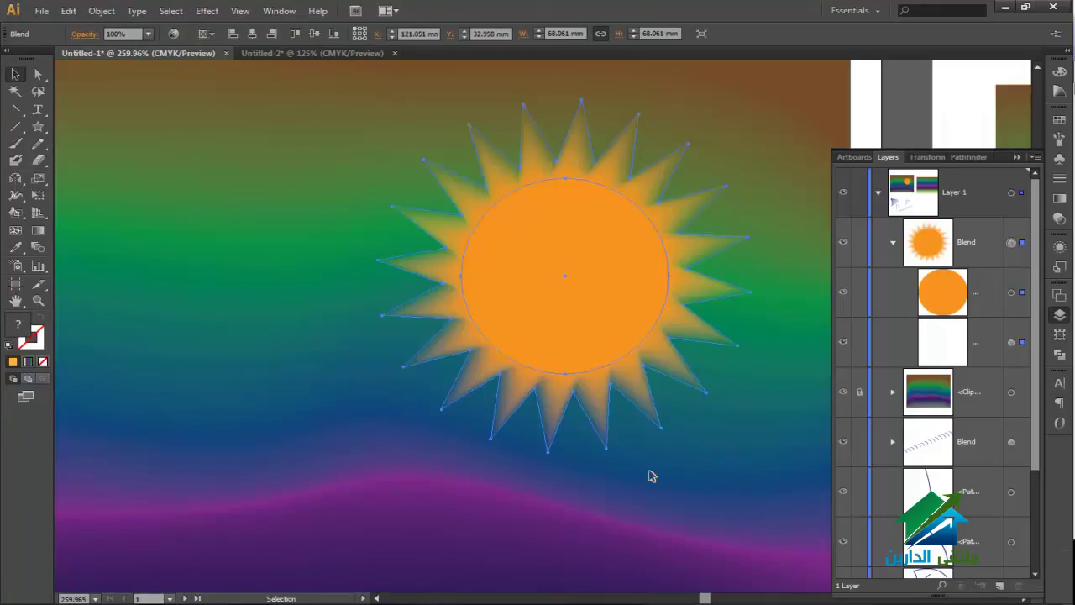
key("ctrl")
left_click(652, 476)
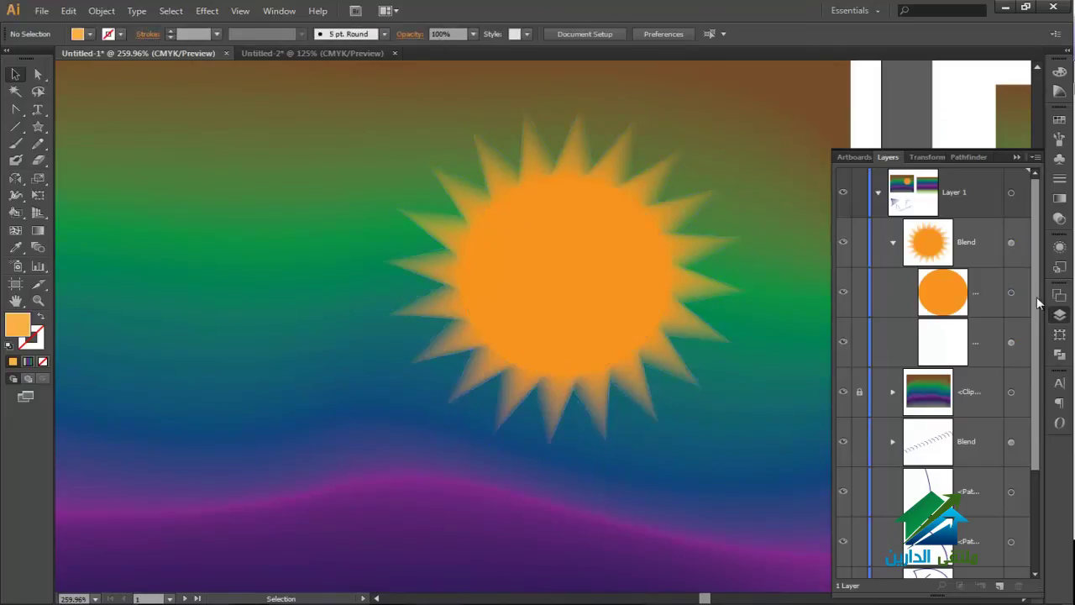
left_click(1017, 157)
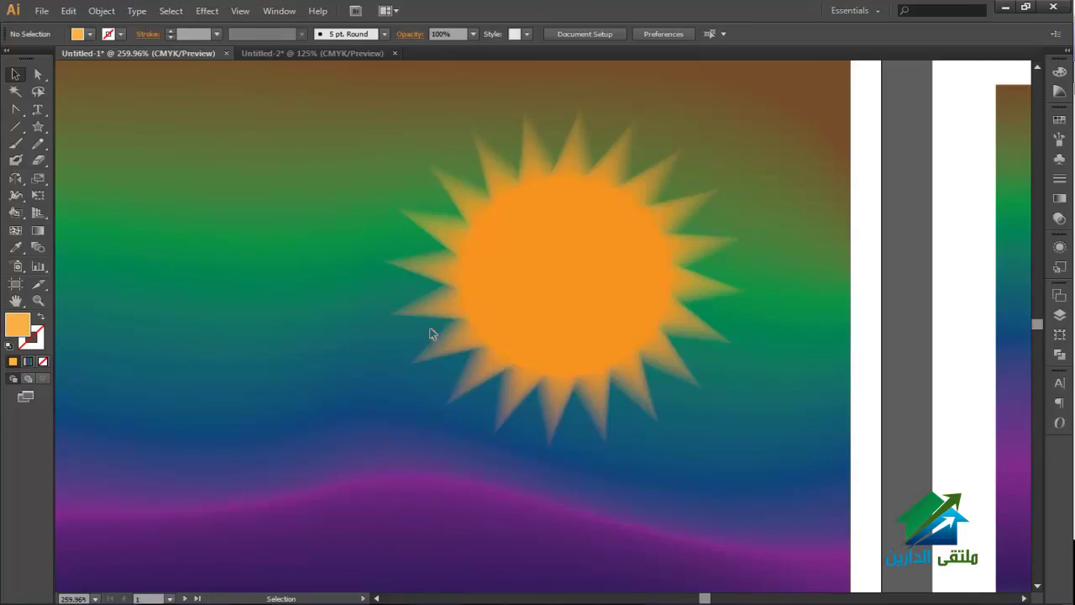
- Draw a small light orange circle at the sun's centre and a tiny one over the lower left of the gradient
left_click_drag(384, 281, 708, 278)
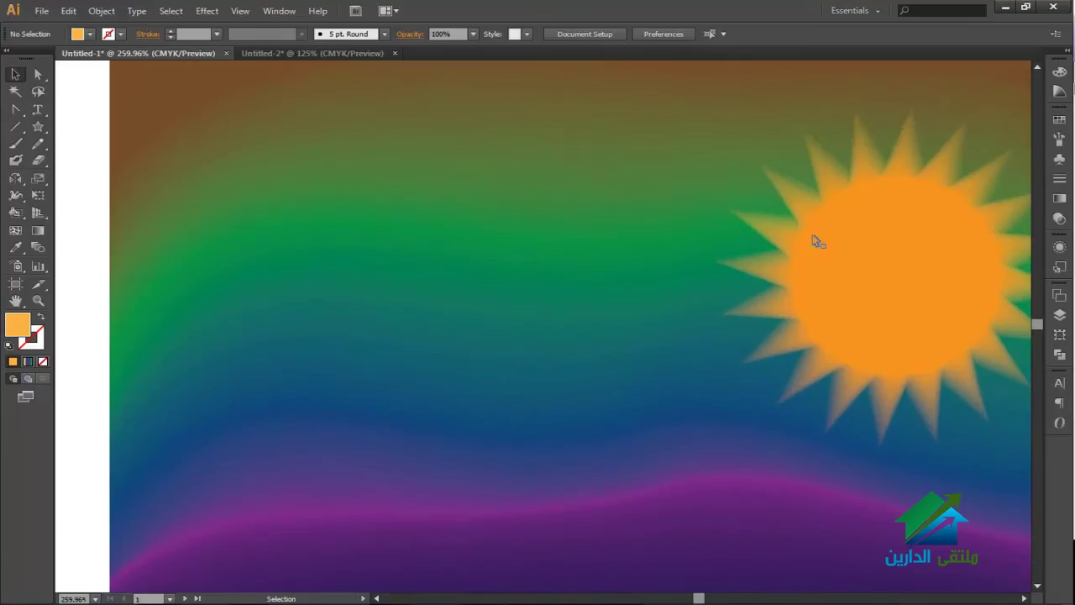
left_click_drag(36, 123, 136, 159)
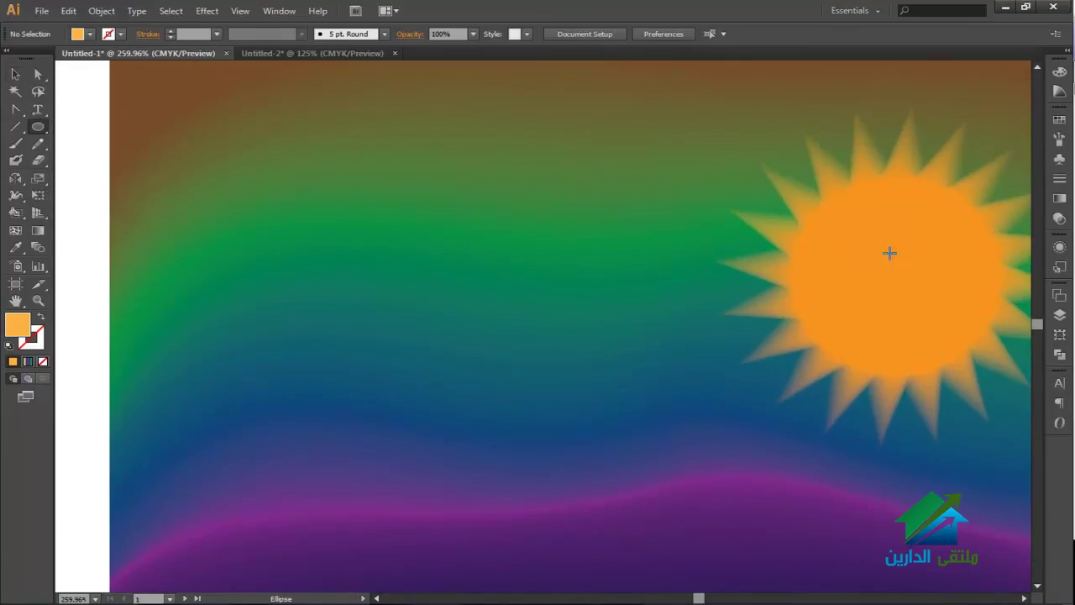
left_click_drag(889, 255, 924, 295)
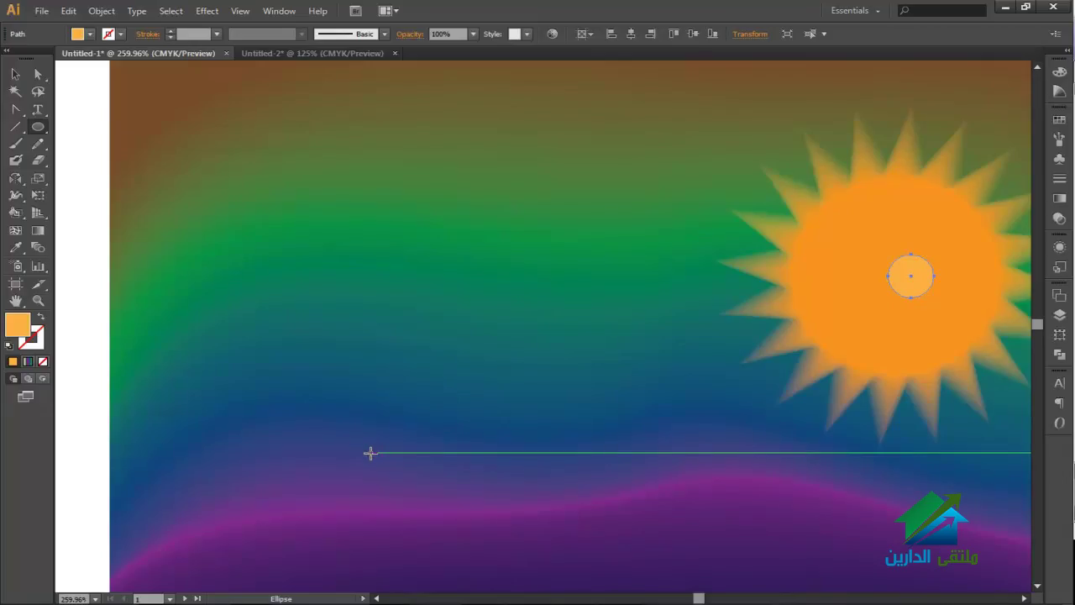
left_click_drag(370, 453, 381, 462)
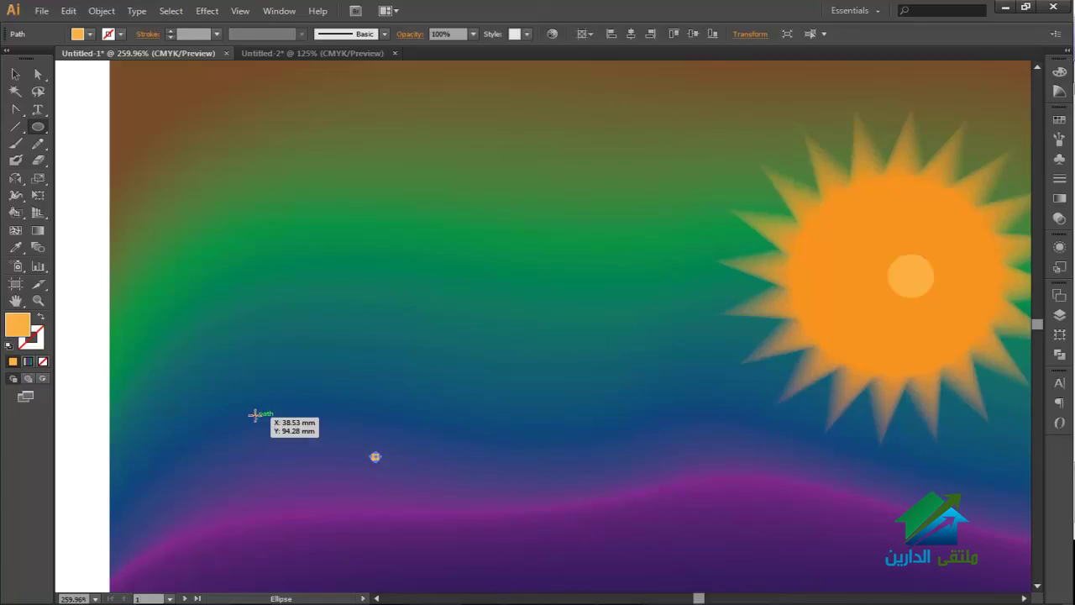
- Set the tiny circle's opacity to 0%
left_click(37, 74)
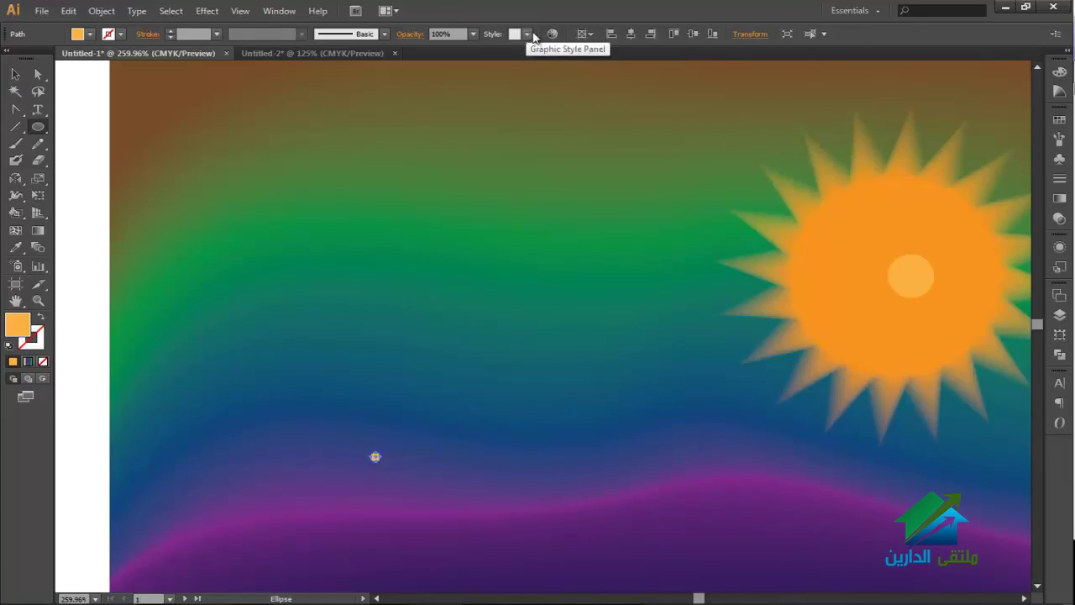
left_click(411, 36)
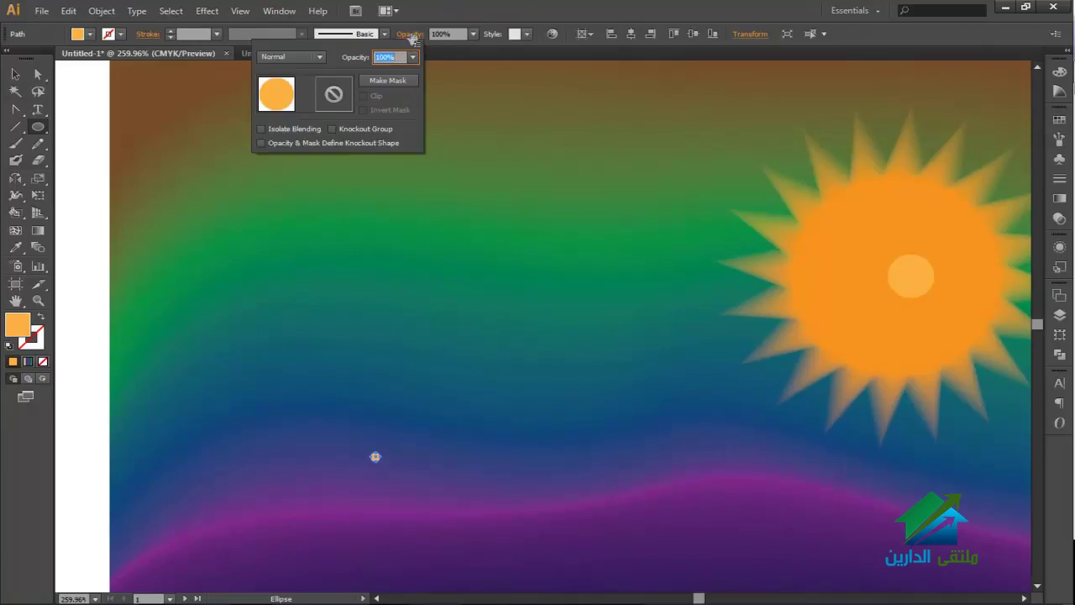
left_click(473, 34)
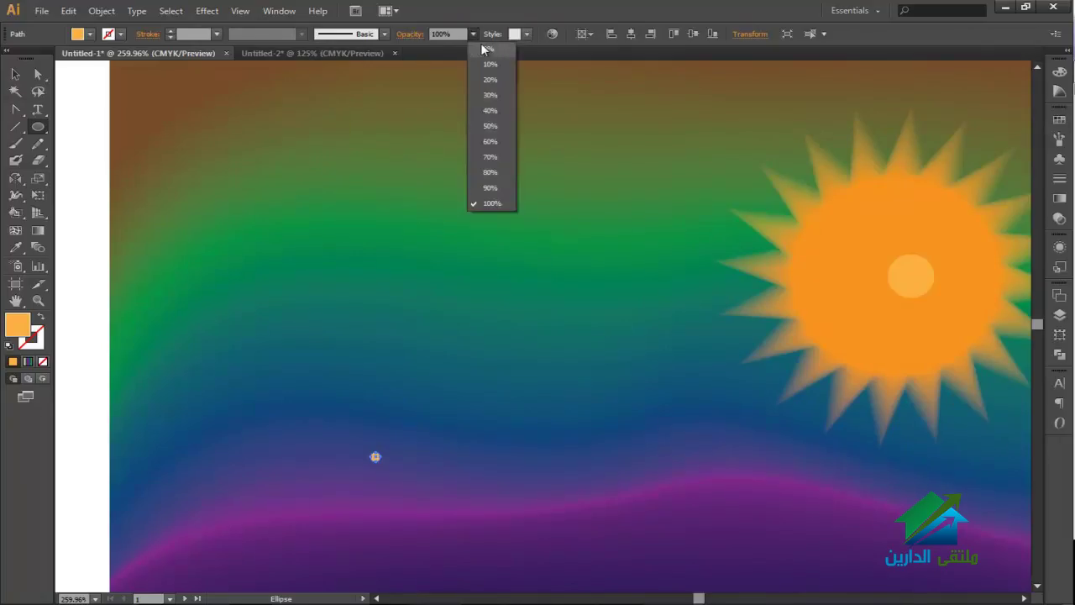
left_click(482, 50)
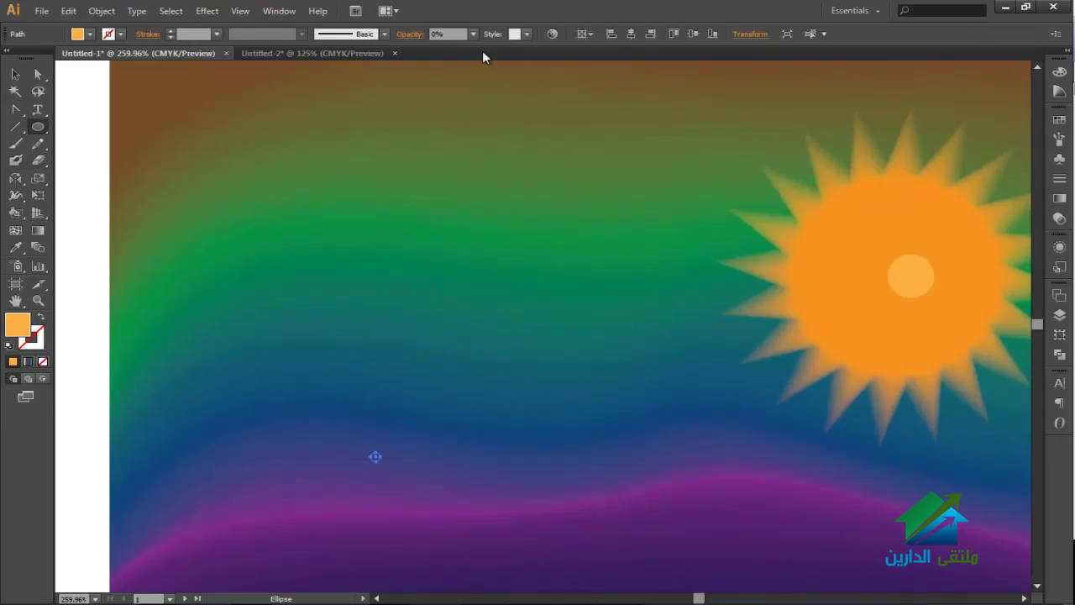
- Select the sun's small central circle together with the tiny transparent circle and blend them
left_click(11, 75)
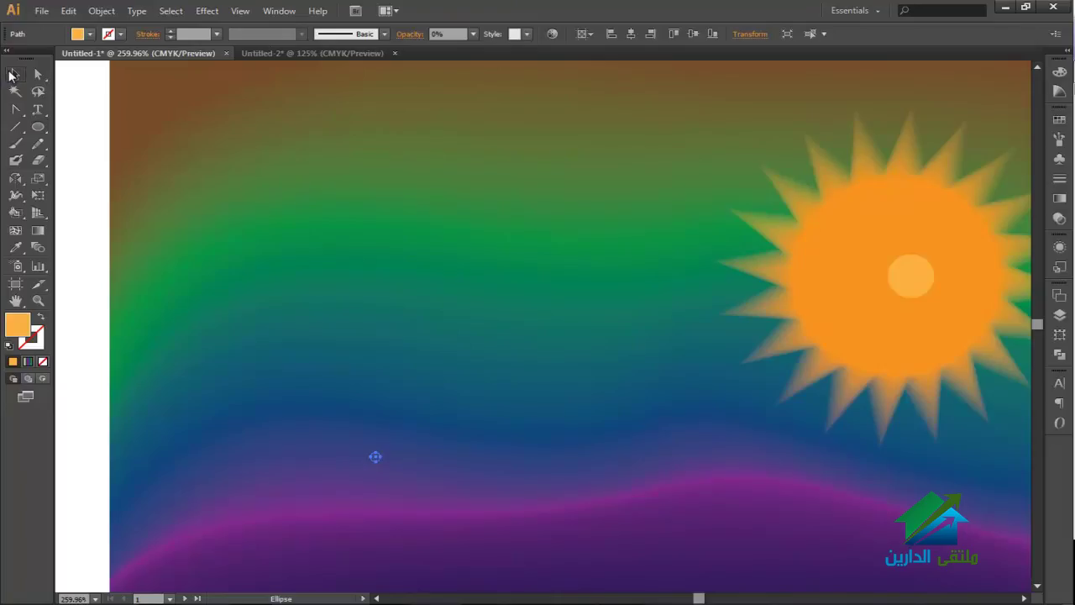
left_click(899, 264)
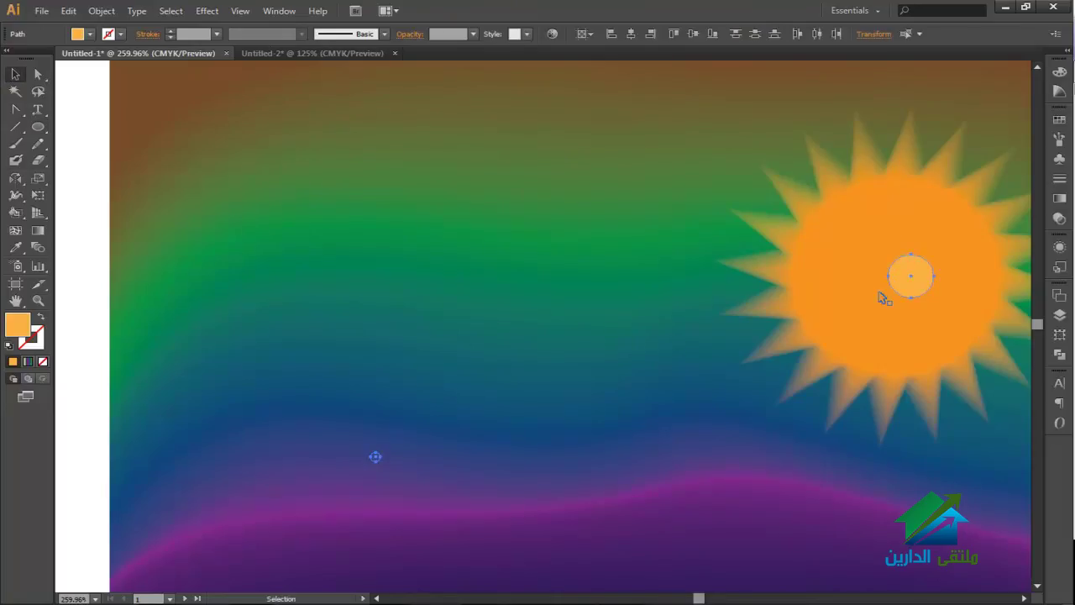
key("a")
key("ctrl+alt+b")
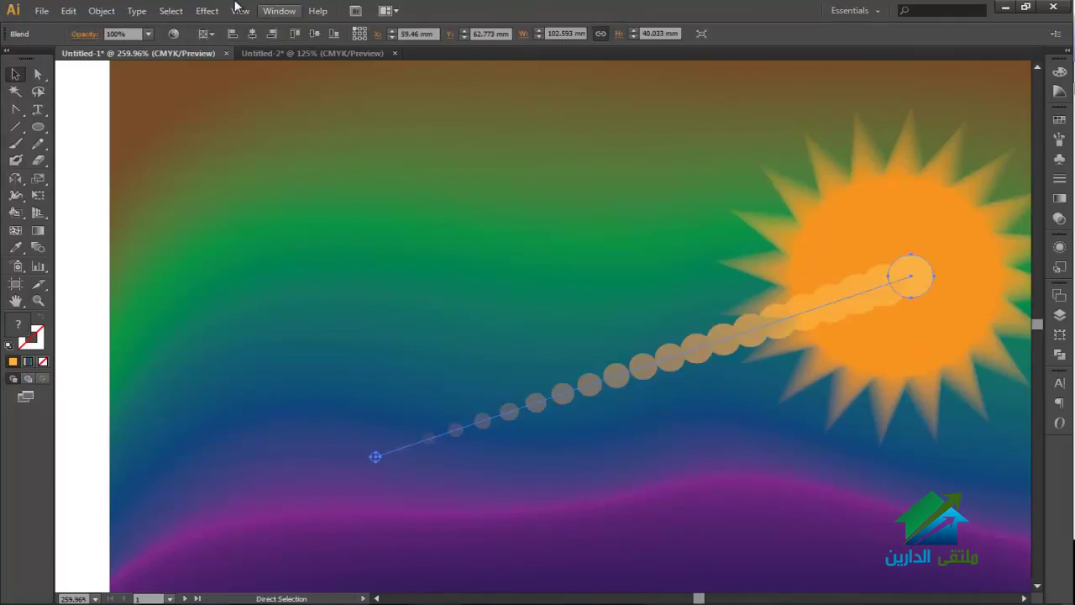
key("v")
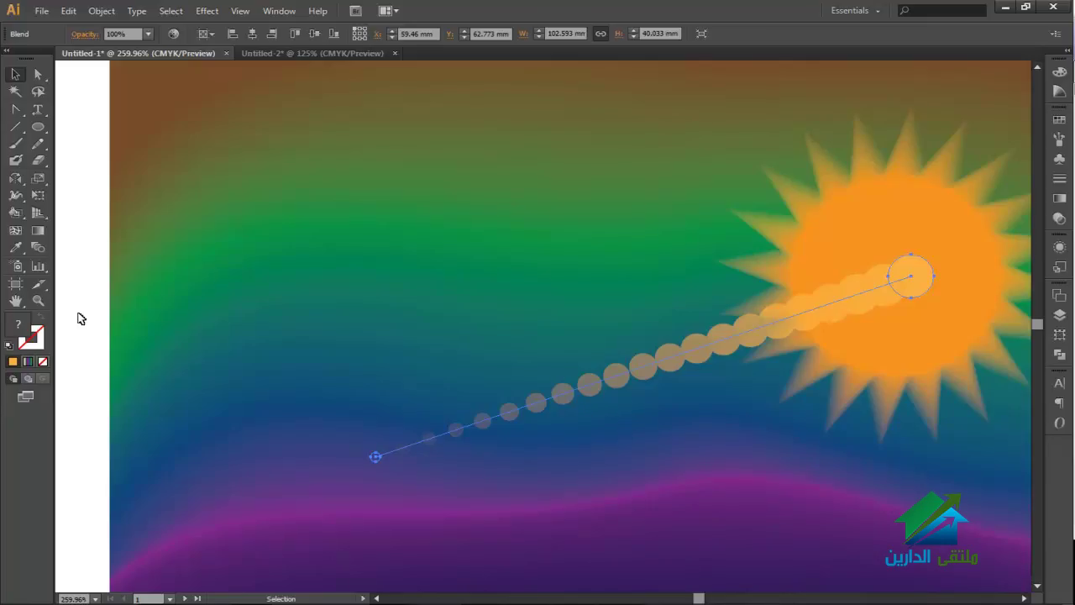
- Set the light circles' blend spacing to a specified distance of 1 mm with the preview on, and deselect the blend
left_click(39, 249)
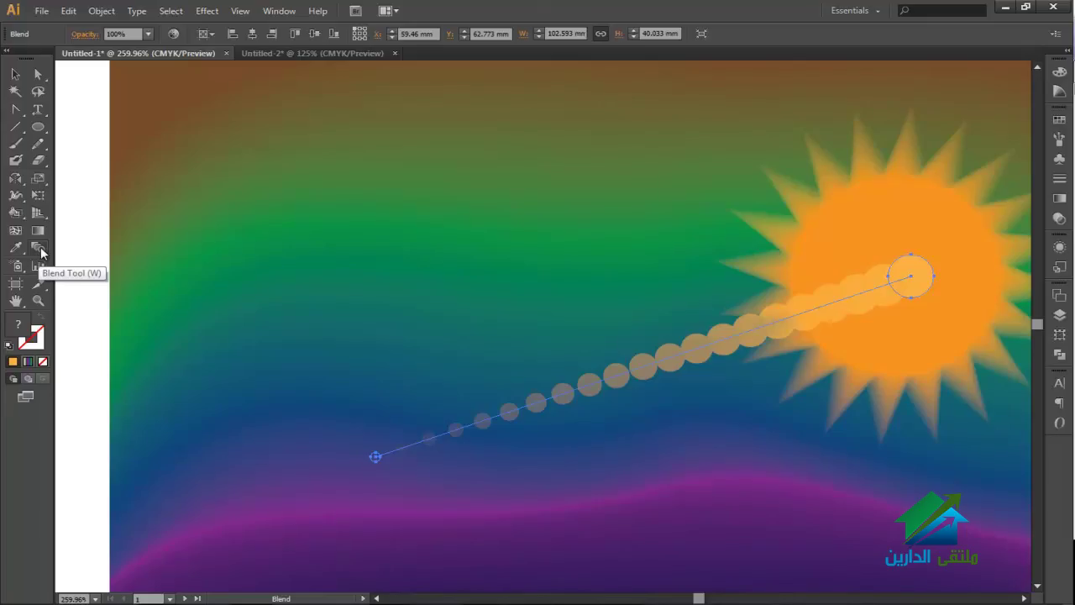
double_click(39, 248)
left_click(307, 284)
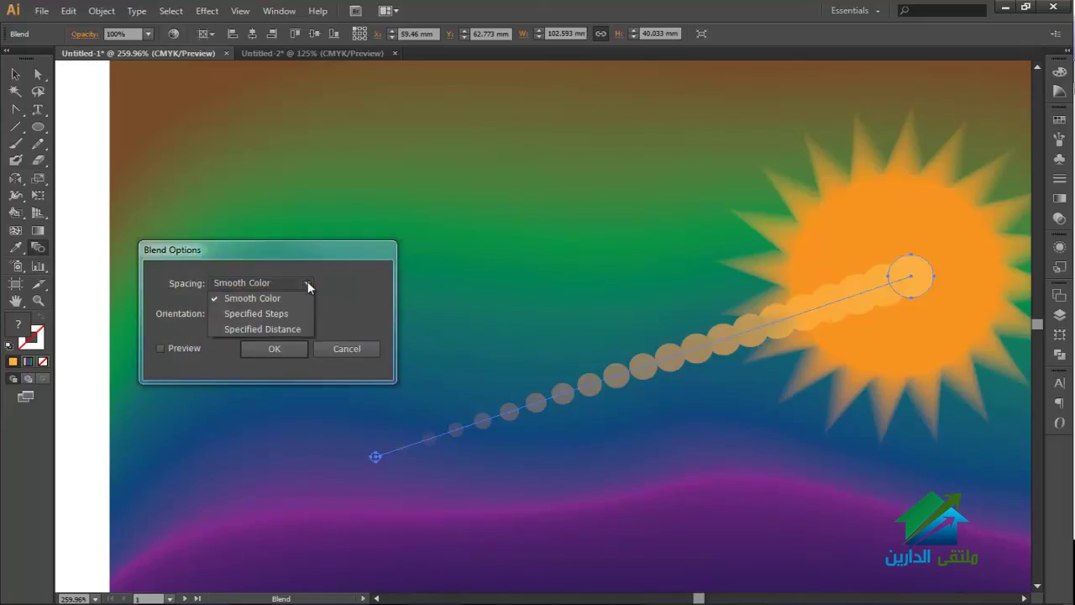
left_click(294, 329)
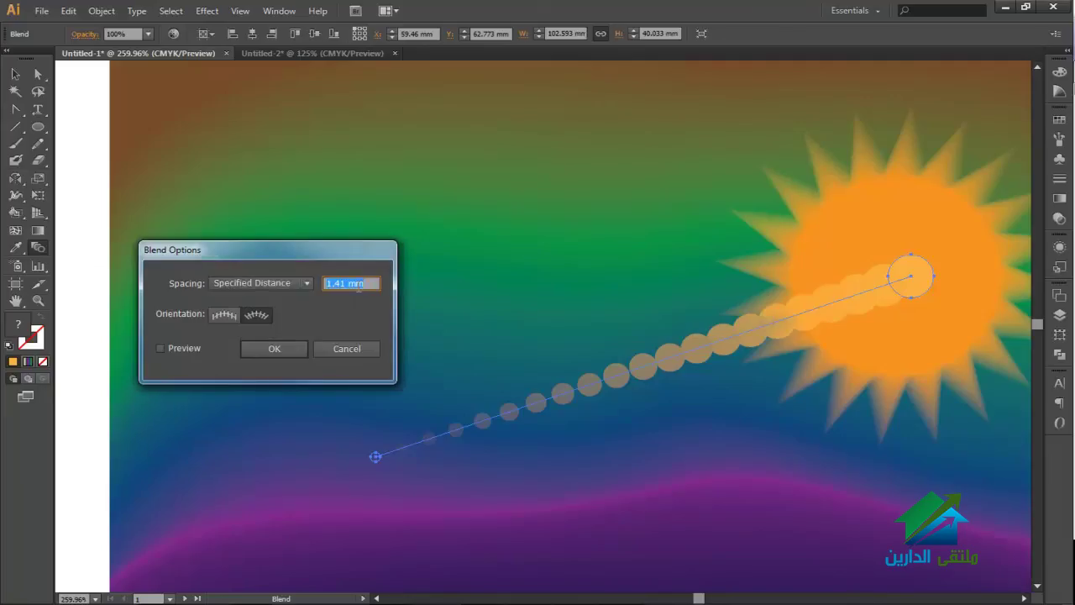
left_click(161, 347)
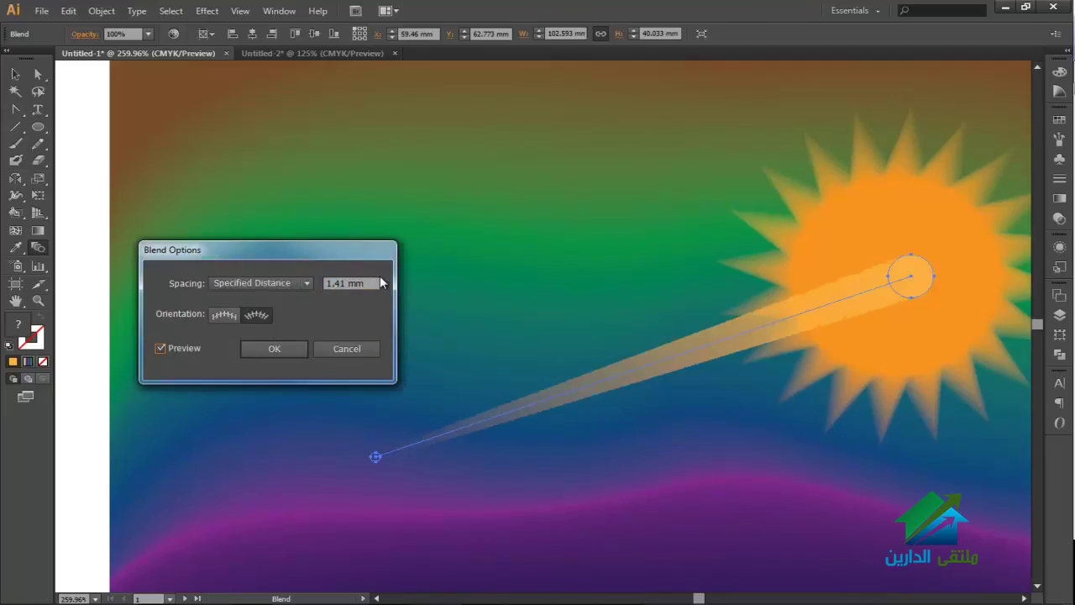
left_click(368, 284)
triple_click(367, 284)
type("1")
key("Tab")
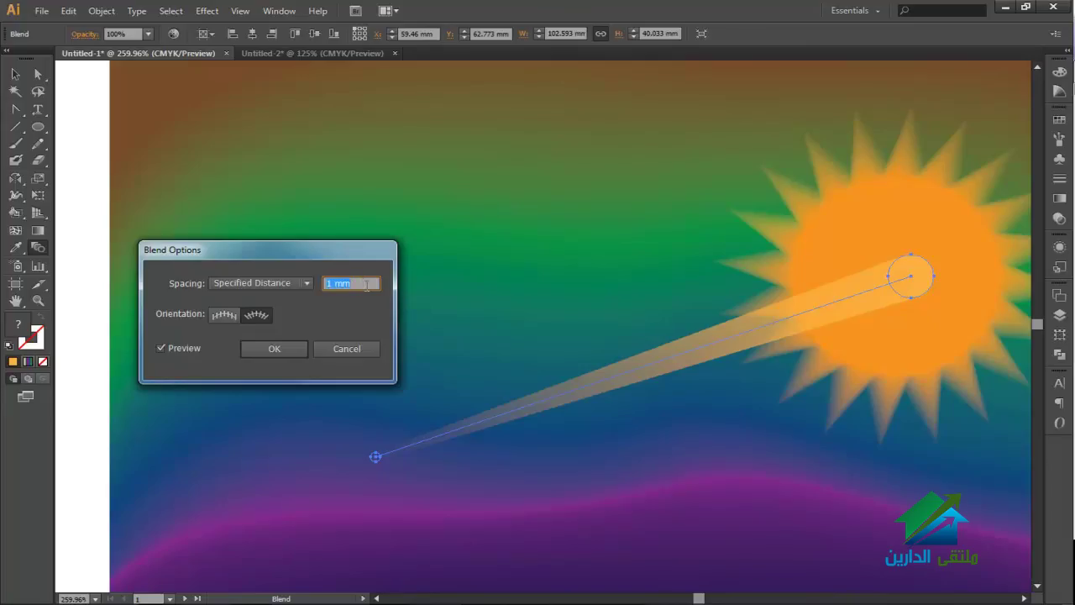
left_click(274, 348)
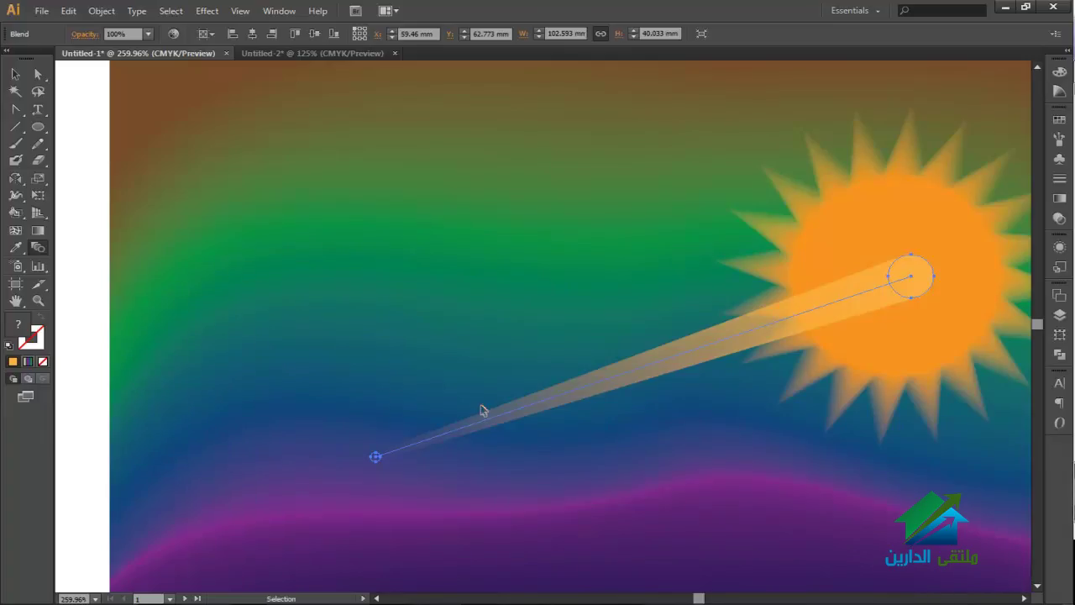
key("ctrl+shift+a")
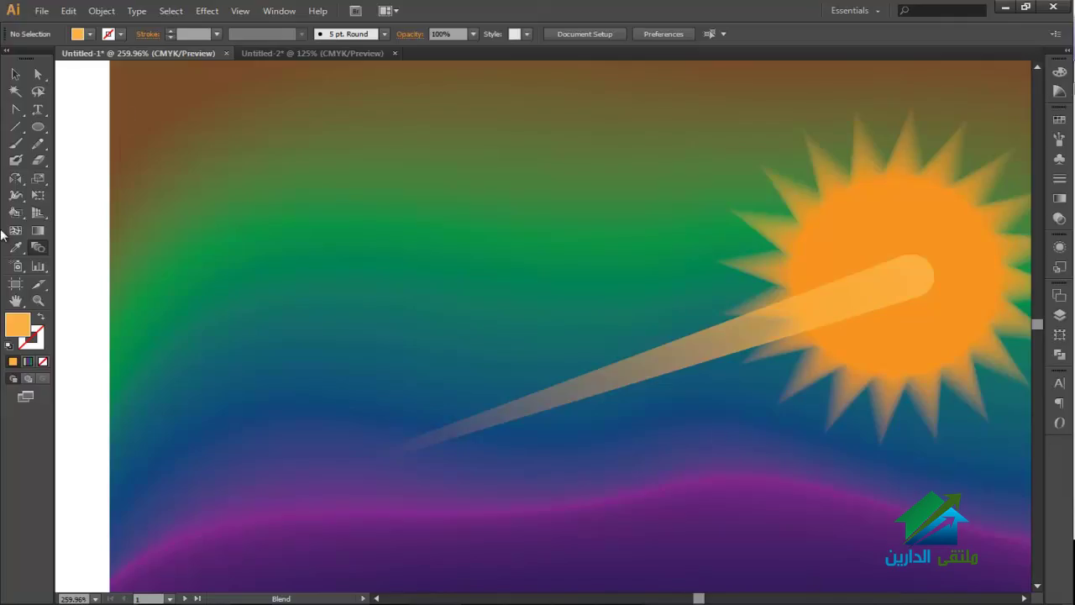
- Curve the light trail's spine by converting both end anchors to smooth points so it sweeps down from the sun, and deselect it
left_click(16, 75)
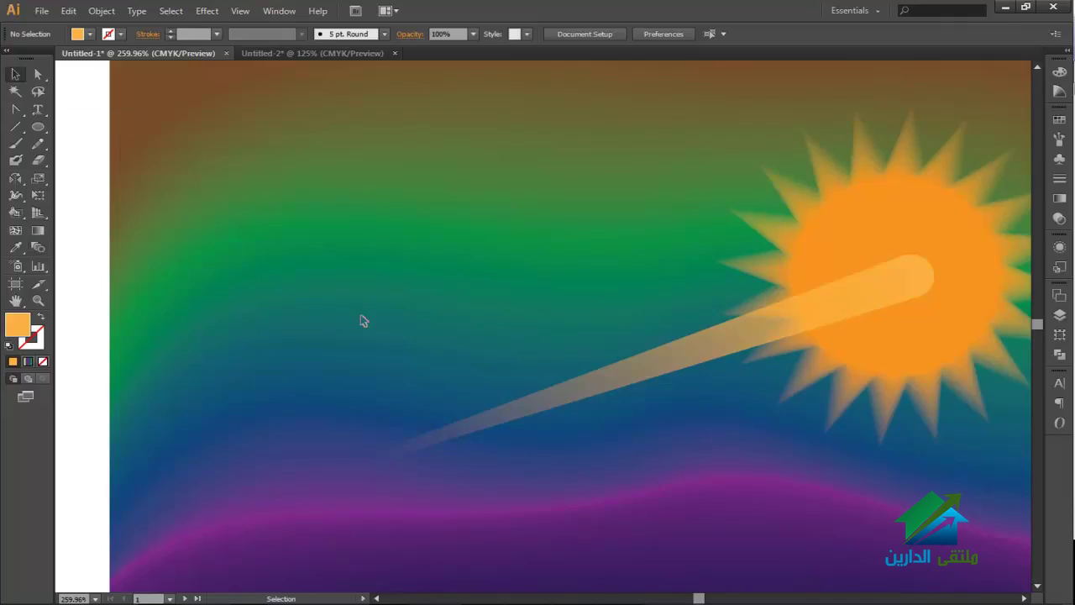
left_click(555, 406)
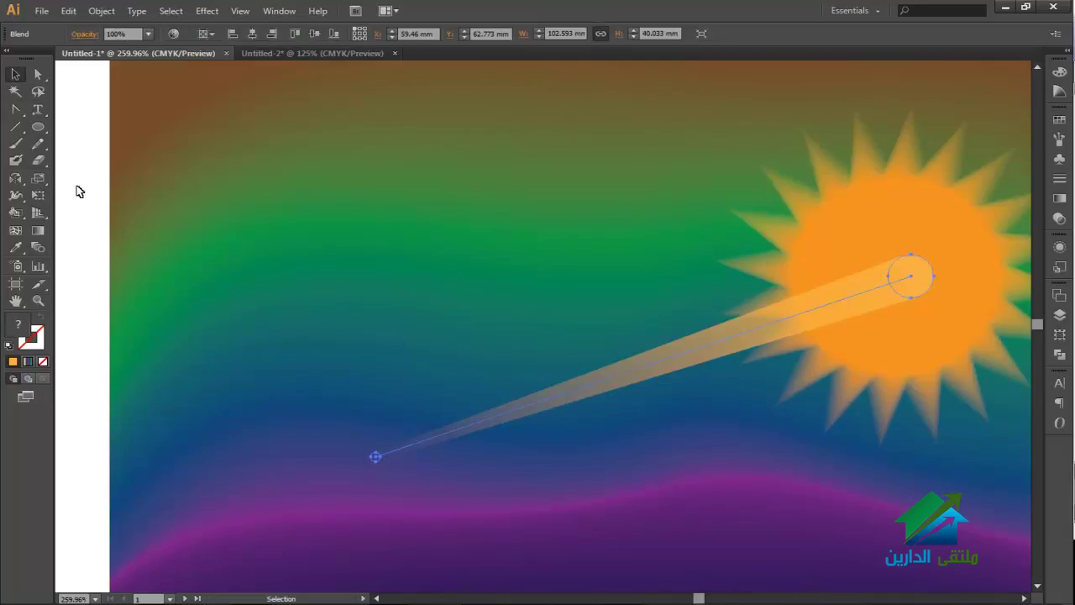
left_click(15, 110)
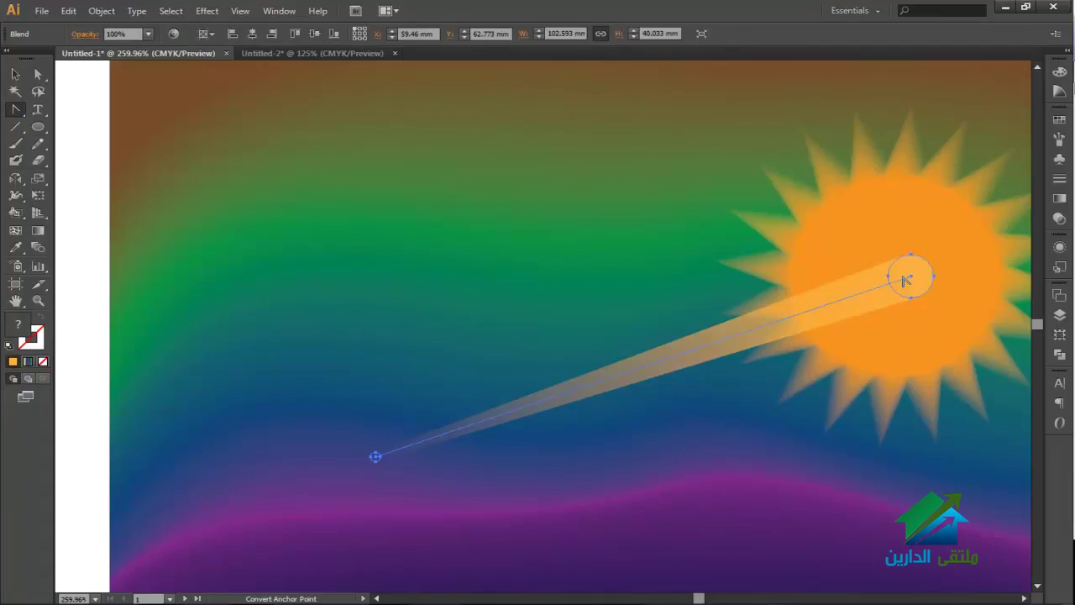
left_click_drag(911, 278, 1004, 176)
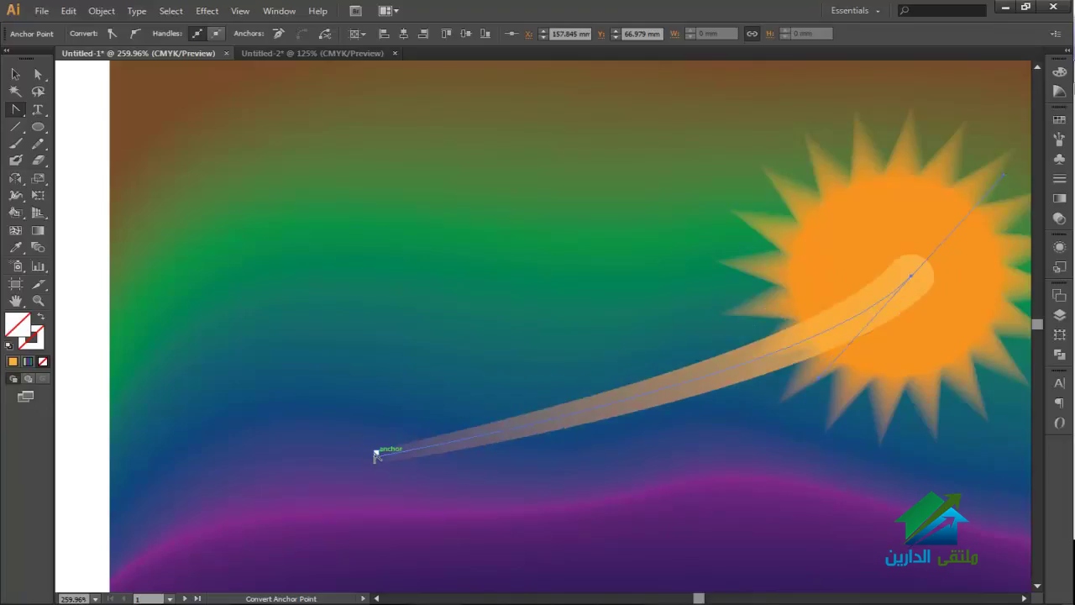
left_click_drag(375, 456, 459, 479)
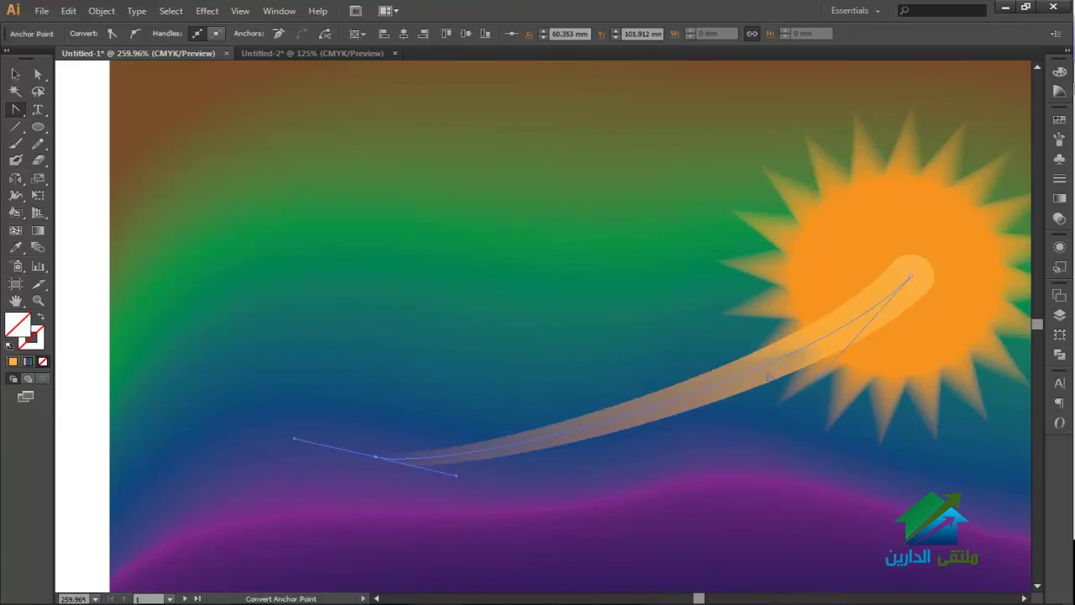
left_click(15, 74)
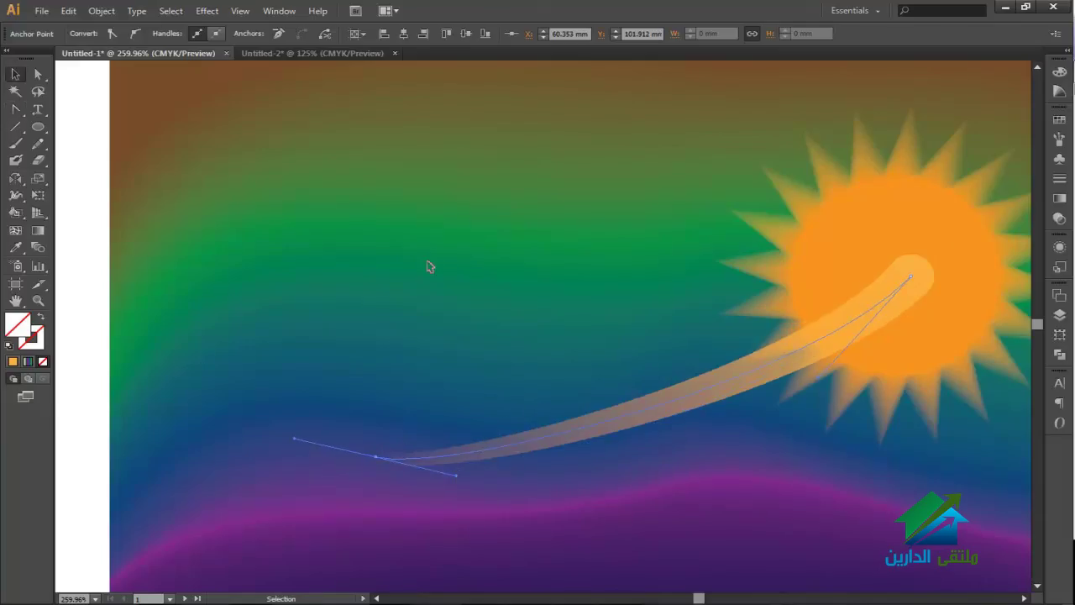
left_click(370, 270)
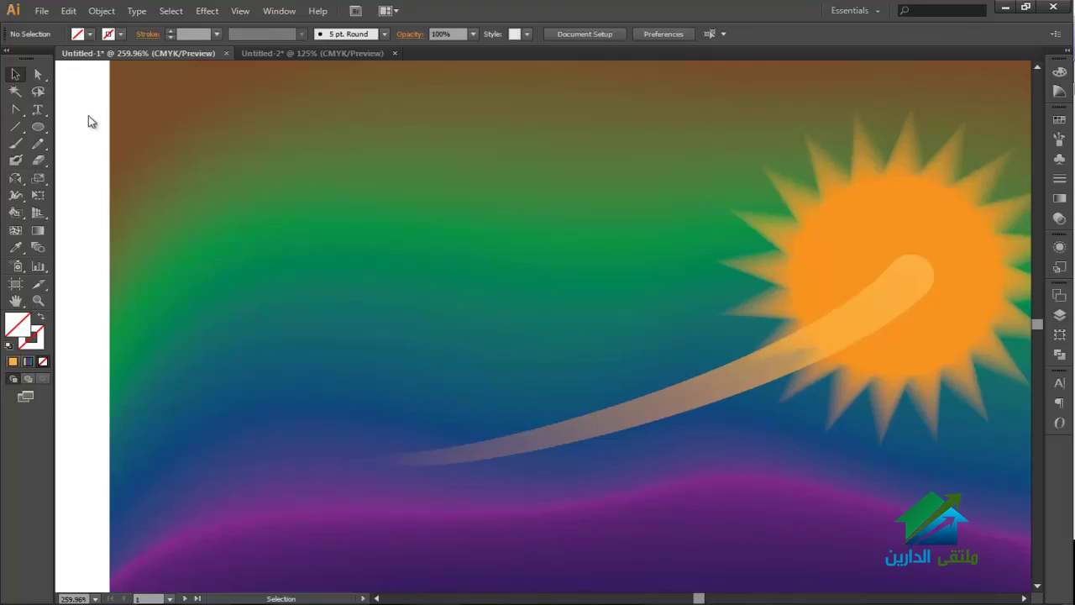
- Draw an ellipse about 18 by 22.5 mm over the upper left of the gradient and a hexagon below it
left_click(38, 127)
left_click_drag(266, 149, 367, 266)
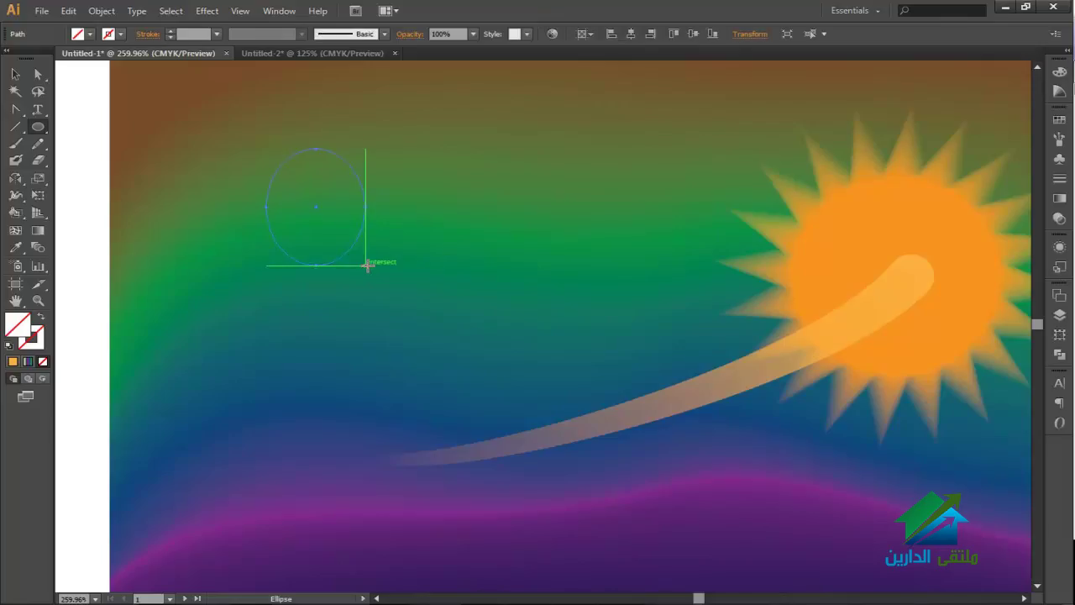
left_click(39, 128)
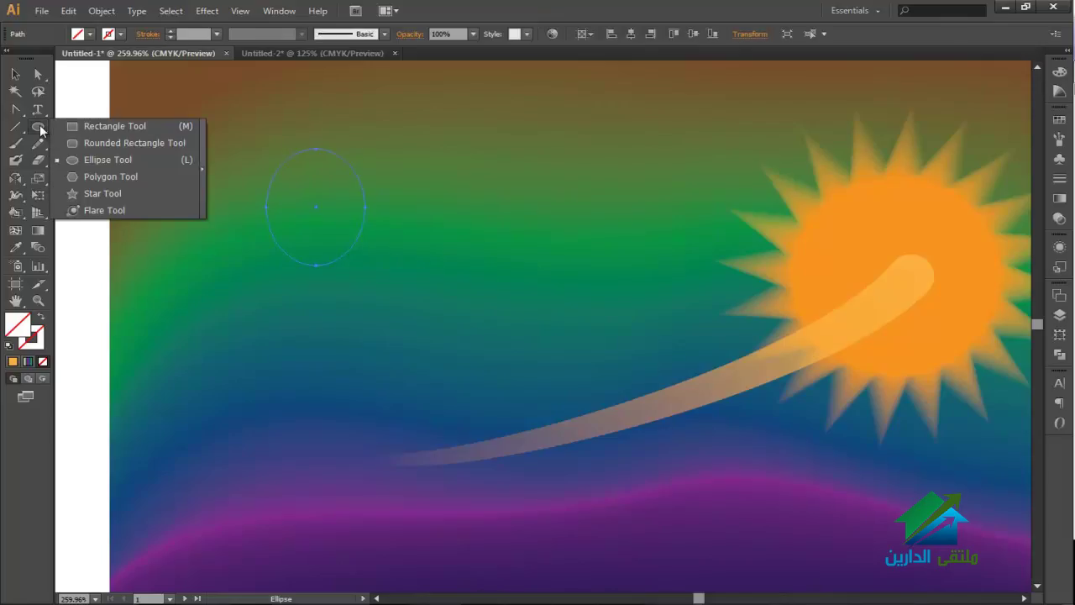
left_click(97, 177)
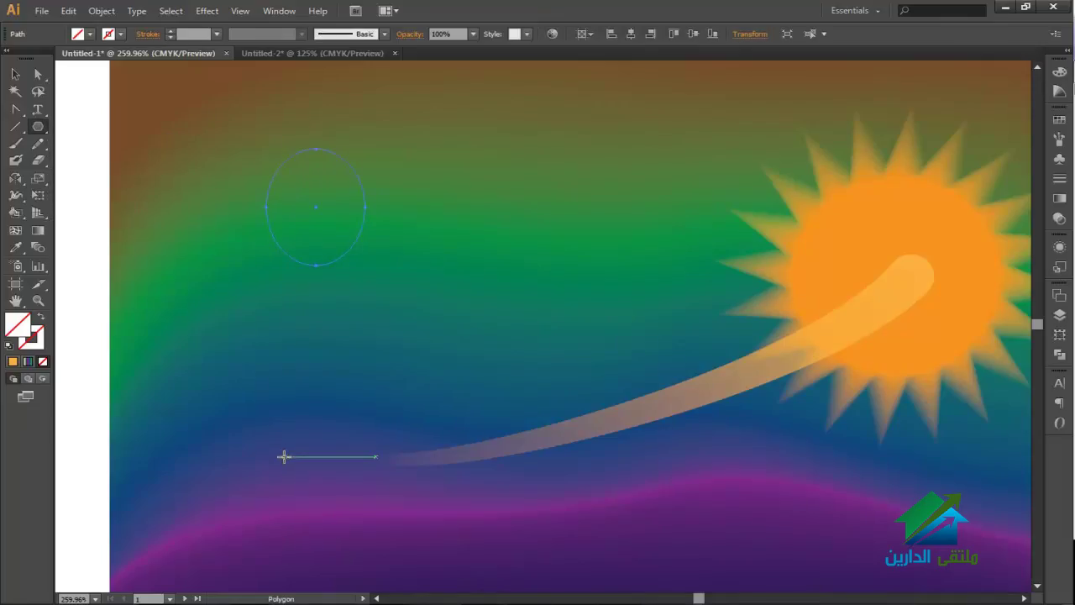
left_click_drag(284, 456, 314, 505)
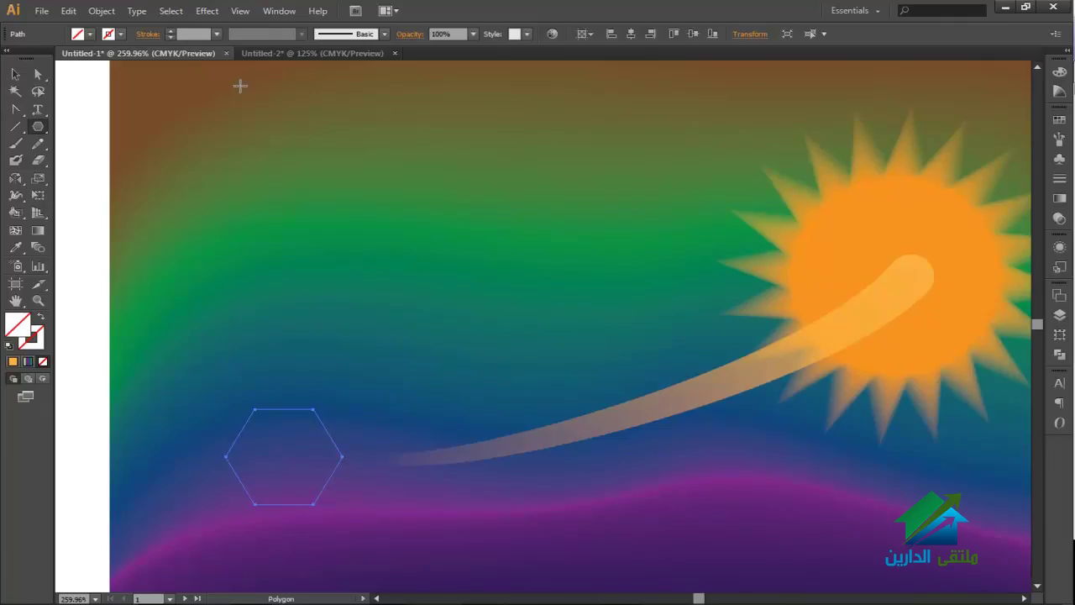
- Fill the hexagon with red and the ellipse above it with dark blue
left_click(90, 33)
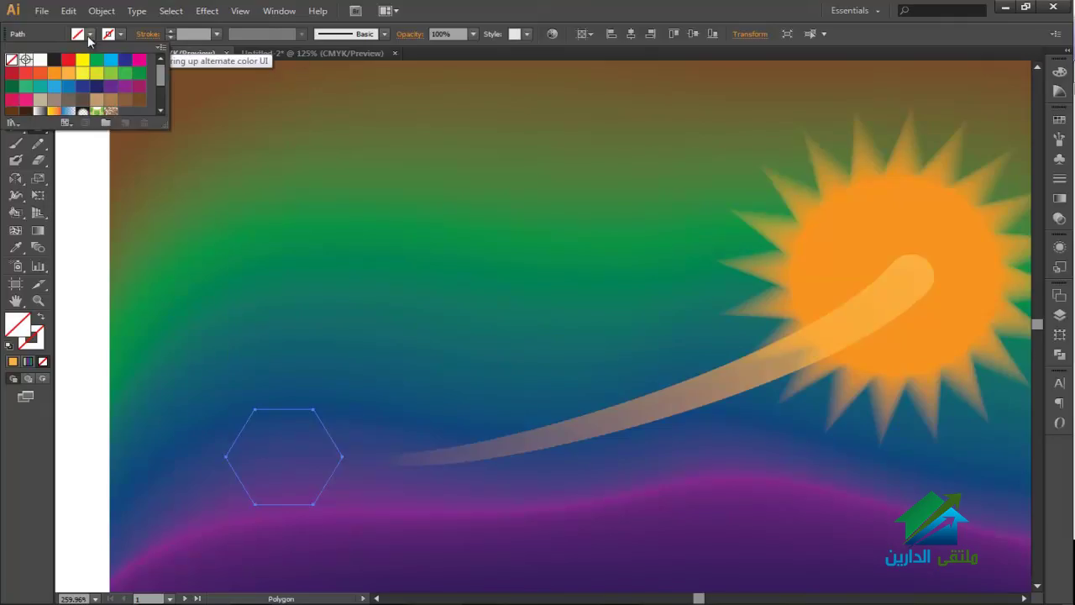
left_click(68, 59)
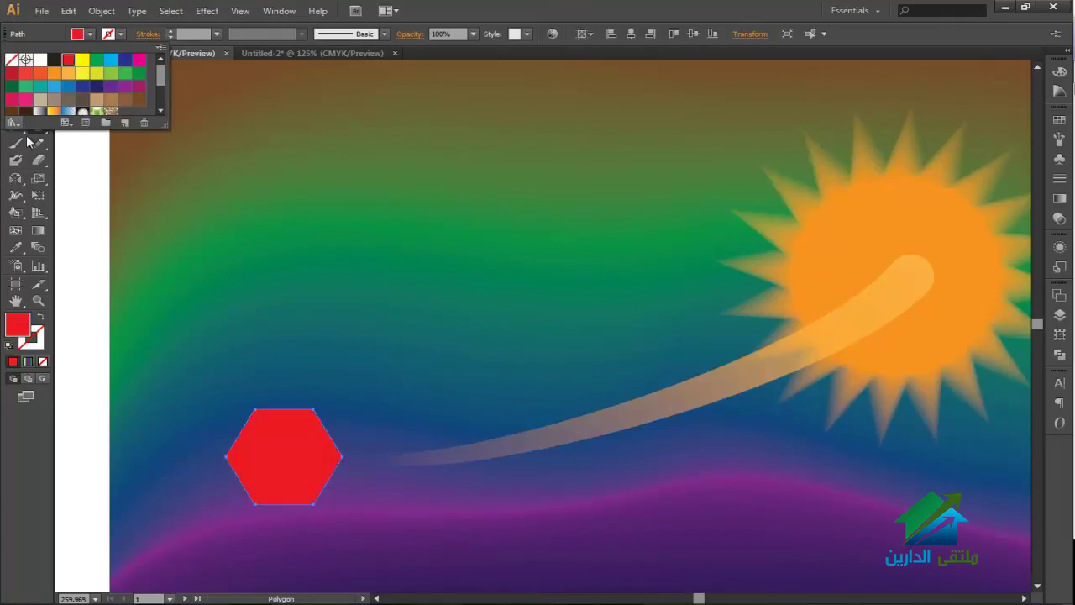
left_click(64, 163)
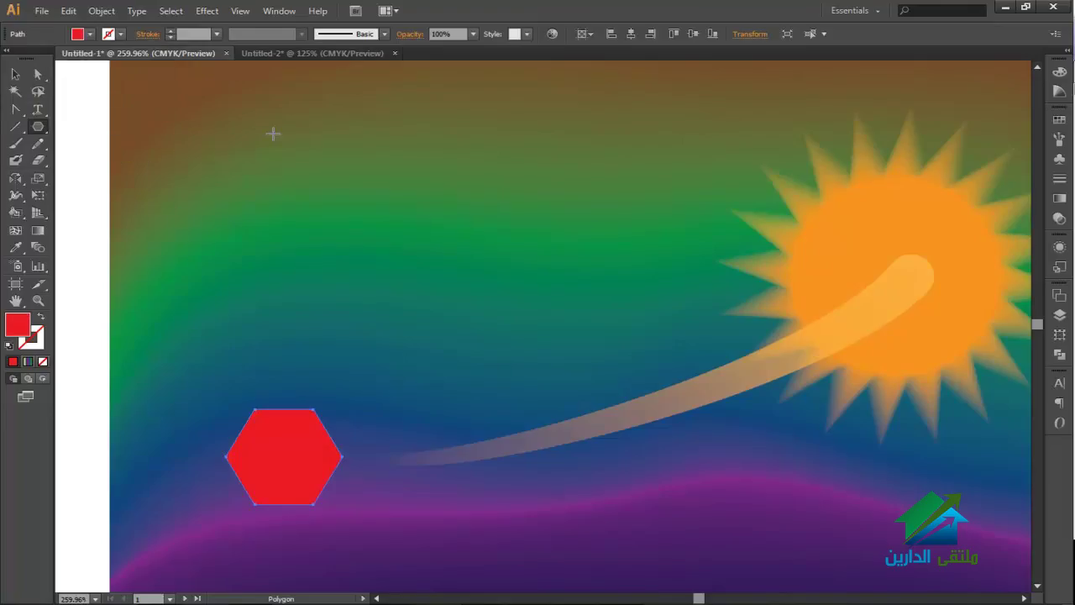
left_click(37, 74)
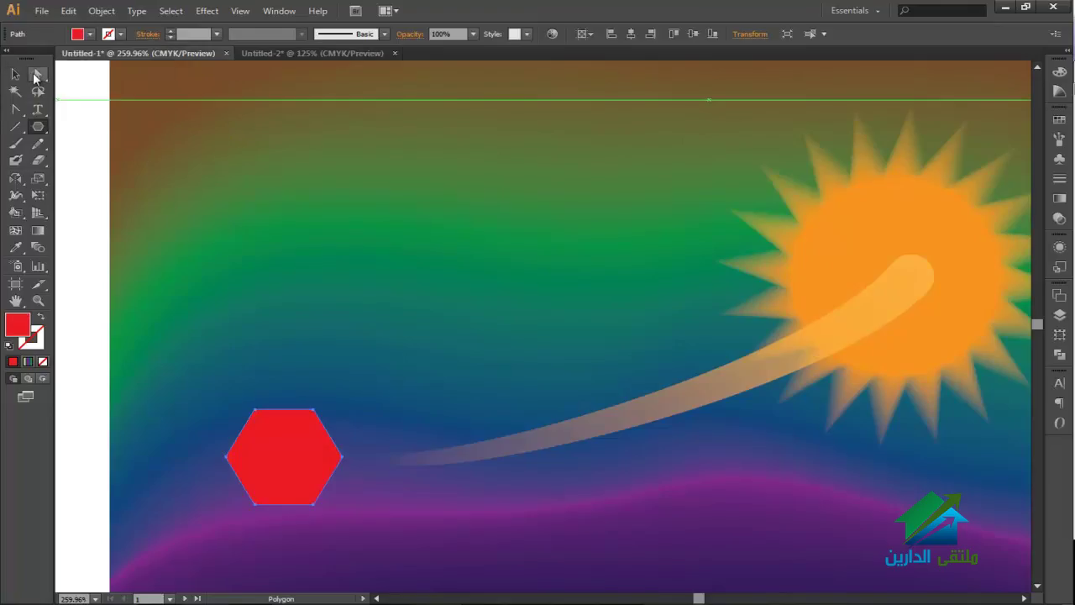
left_click(275, 180)
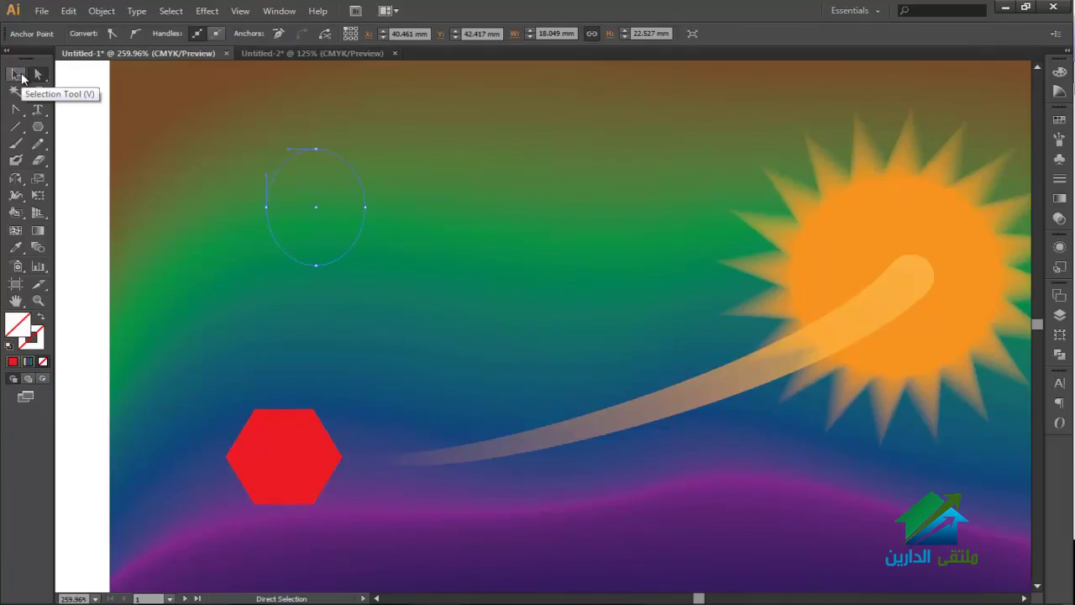
left_click(16, 75)
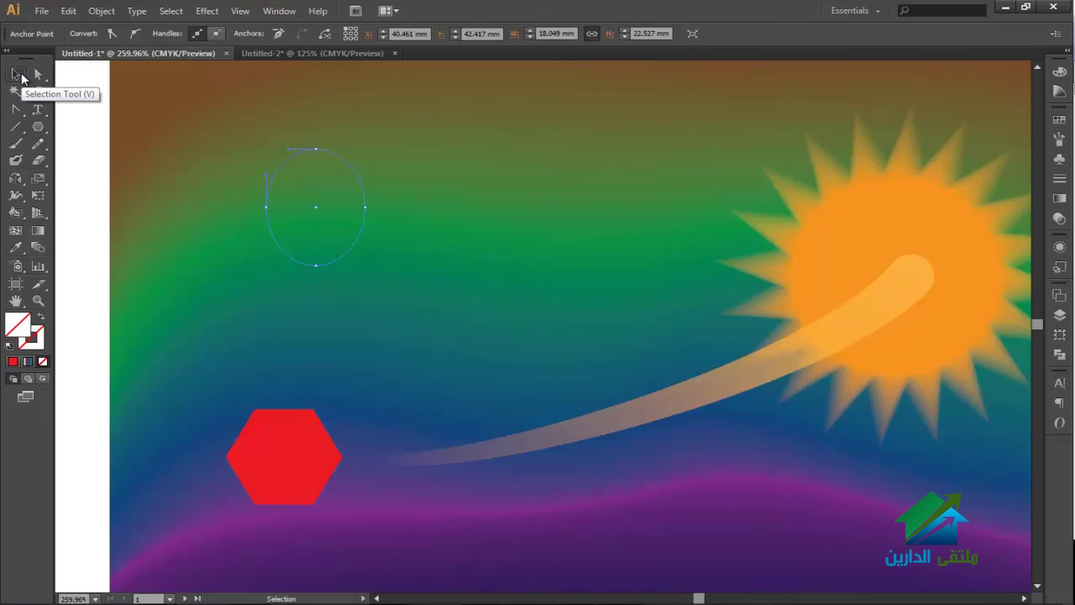
left_click(304, 153)
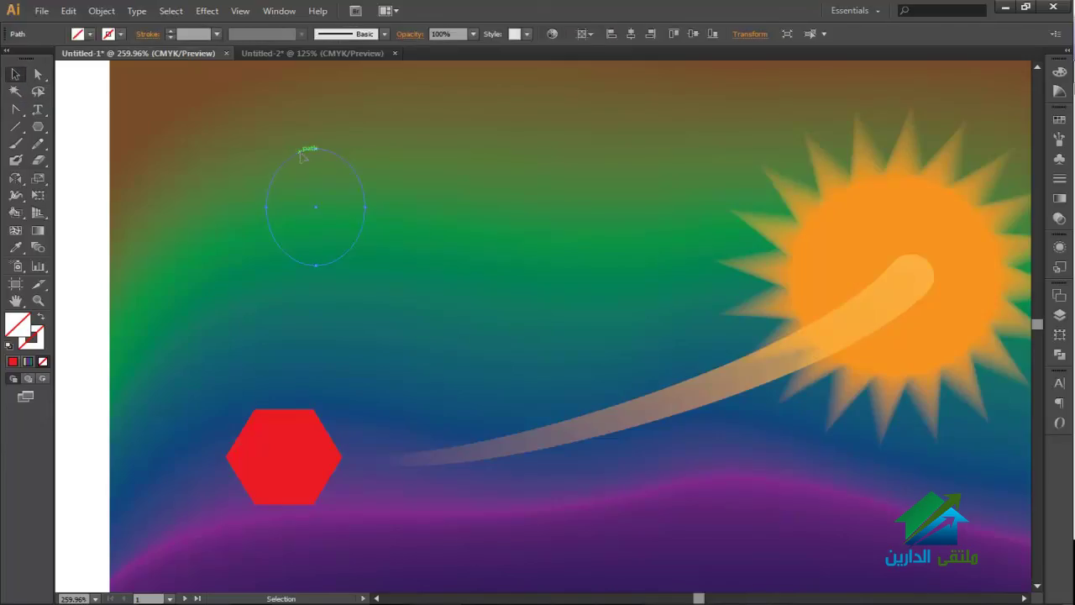
left_click(89, 33)
left_click(124, 61)
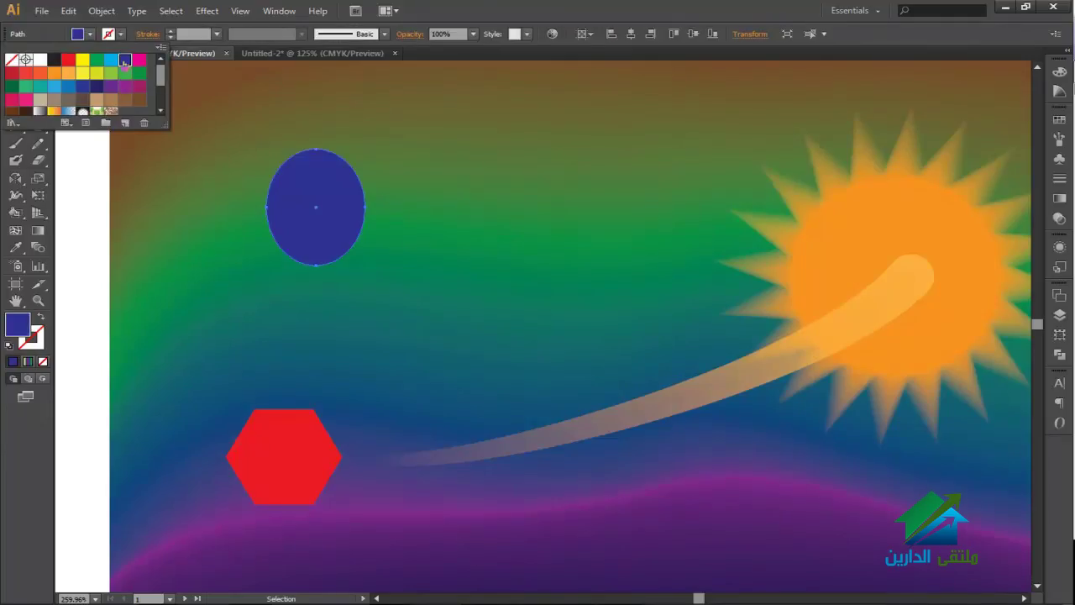
- Select the blue ellipse together with the red hexagon and blend them
left_click(290, 410, "shift")
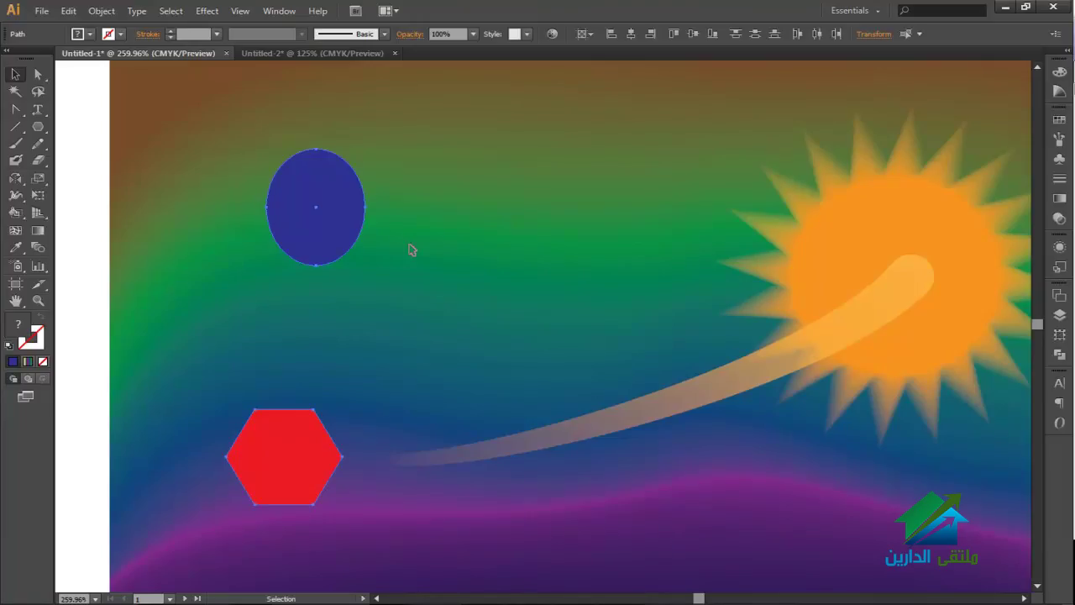
key("a")
key("alt")
key("ctrl+alt+b")
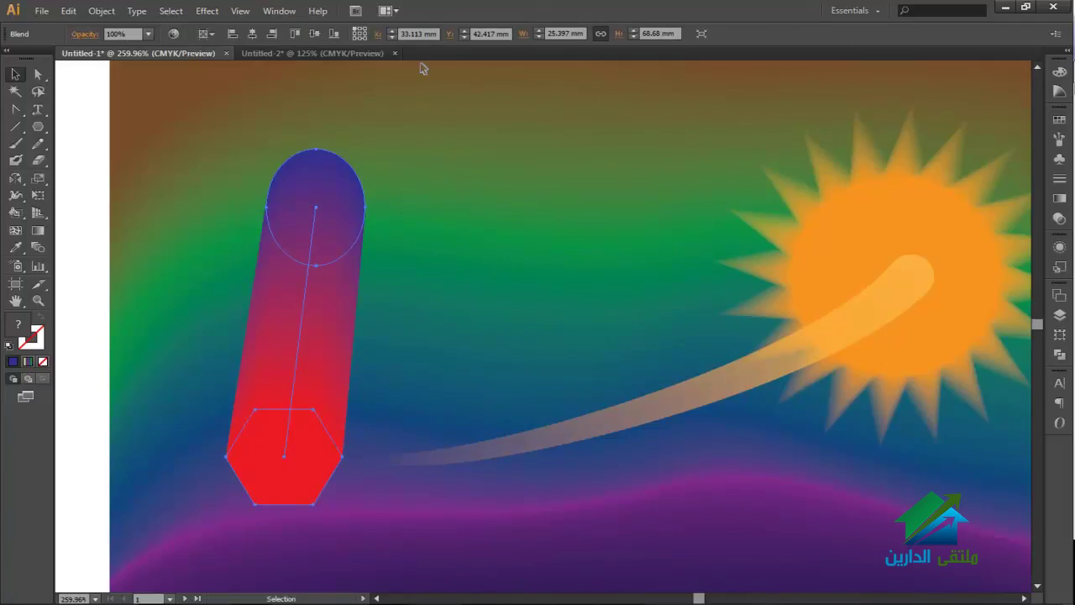
- Reverse the spine of the ellipse-hexagon blend so the two shapes swap ends
left_click(113, 11)
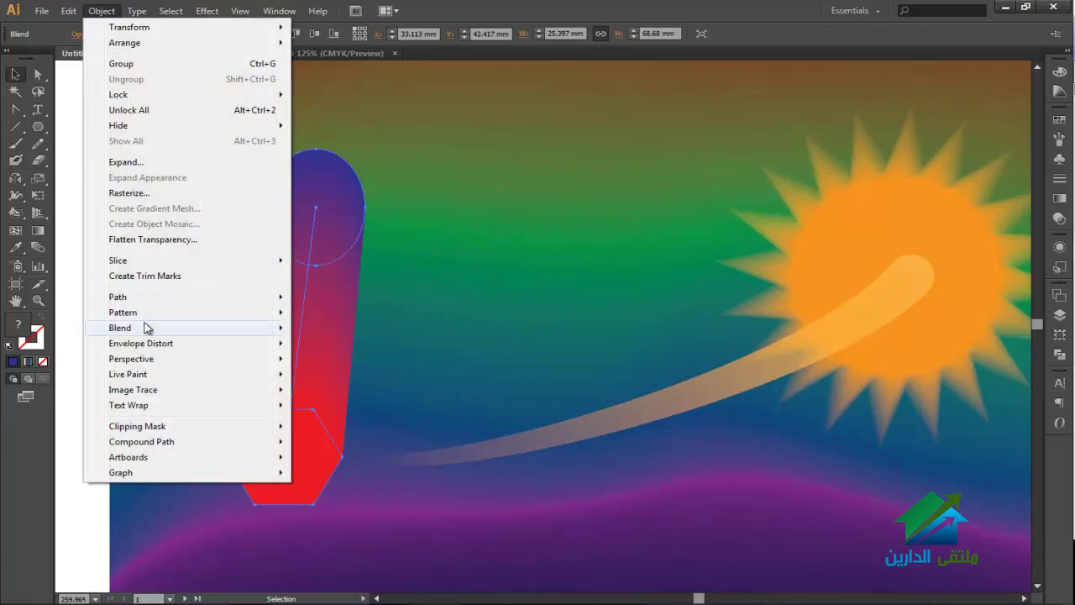
mouse_move(147, 334)
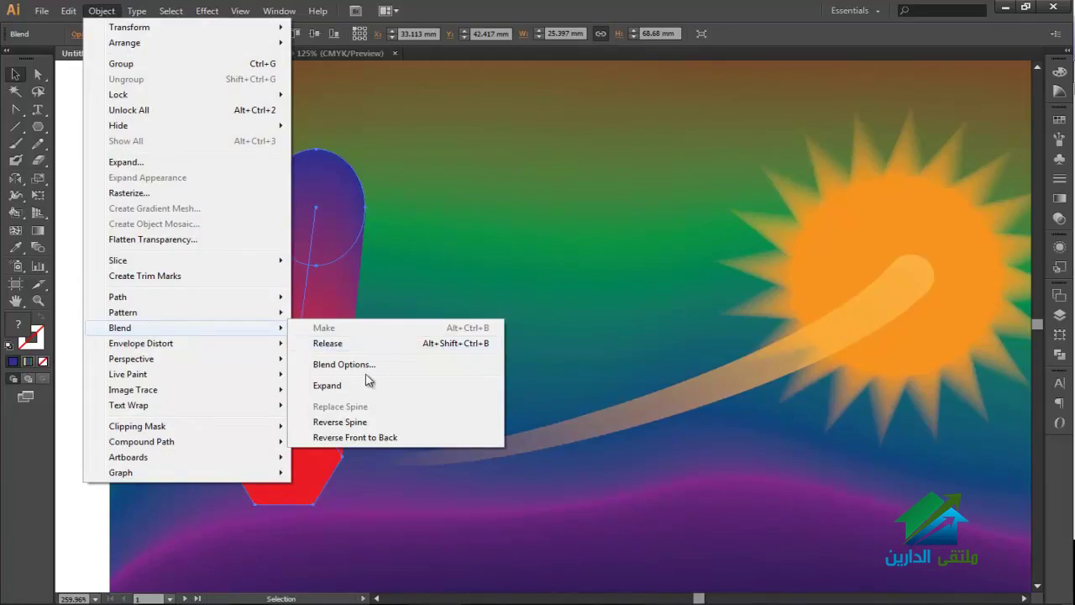
left_click(366, 427)
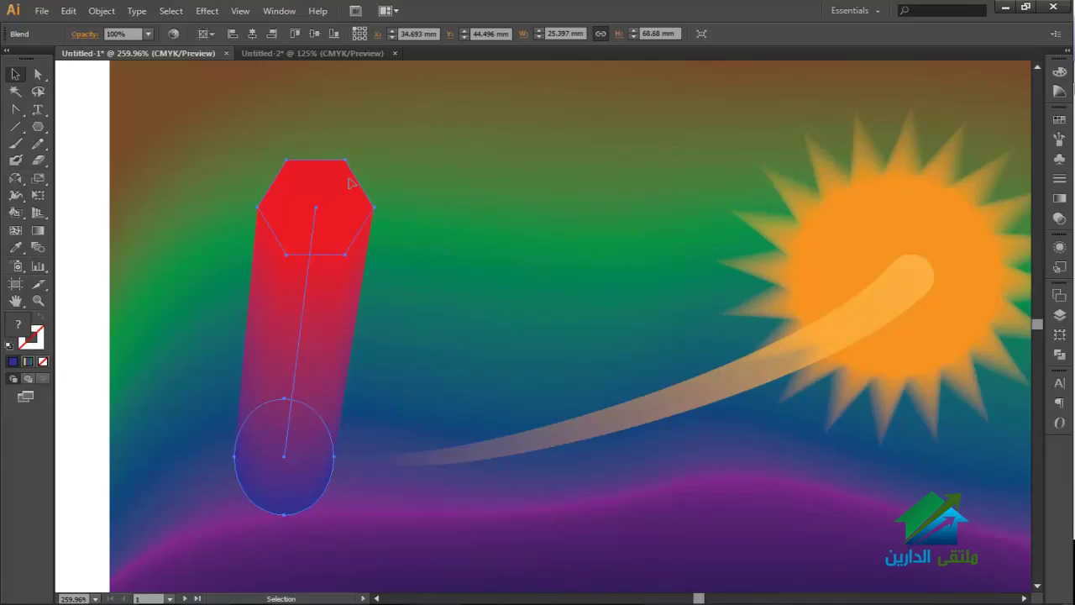
- Bend the red-blue blend's spine into a curve by converting its upper anchor to a smooth point, and deselect the blend
left_click(15, 109)
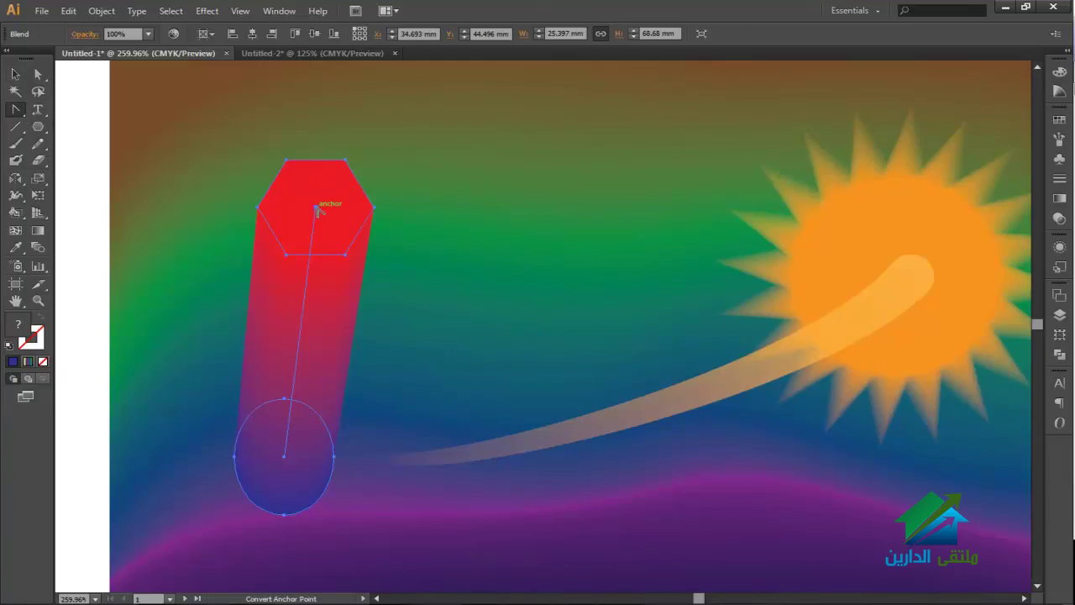
left_click(317, 208)
left_click_drag(318, 209, 380, 342)
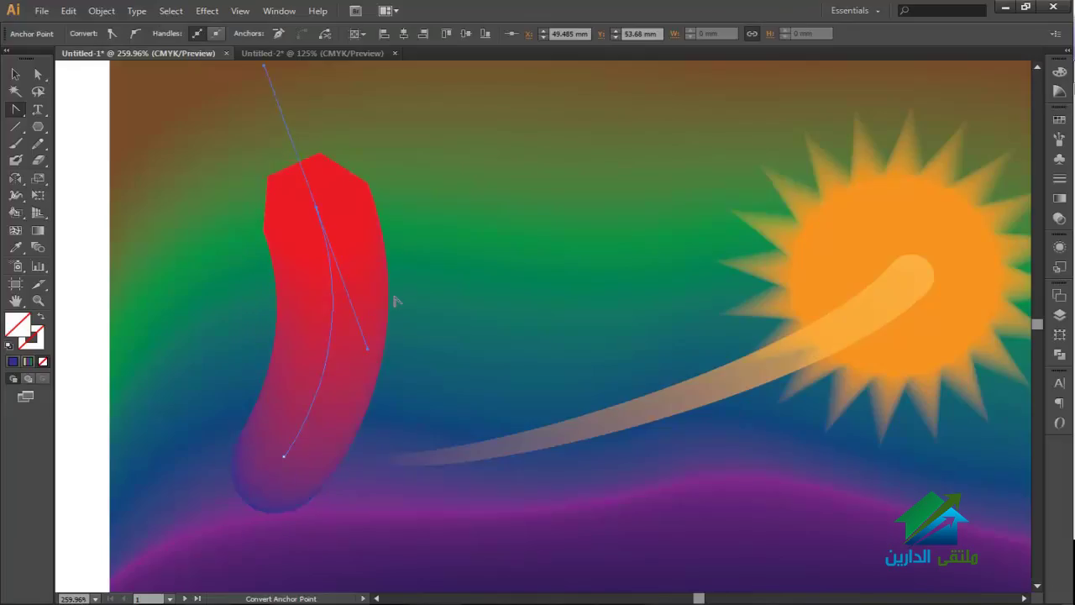
left_click(15, 76)
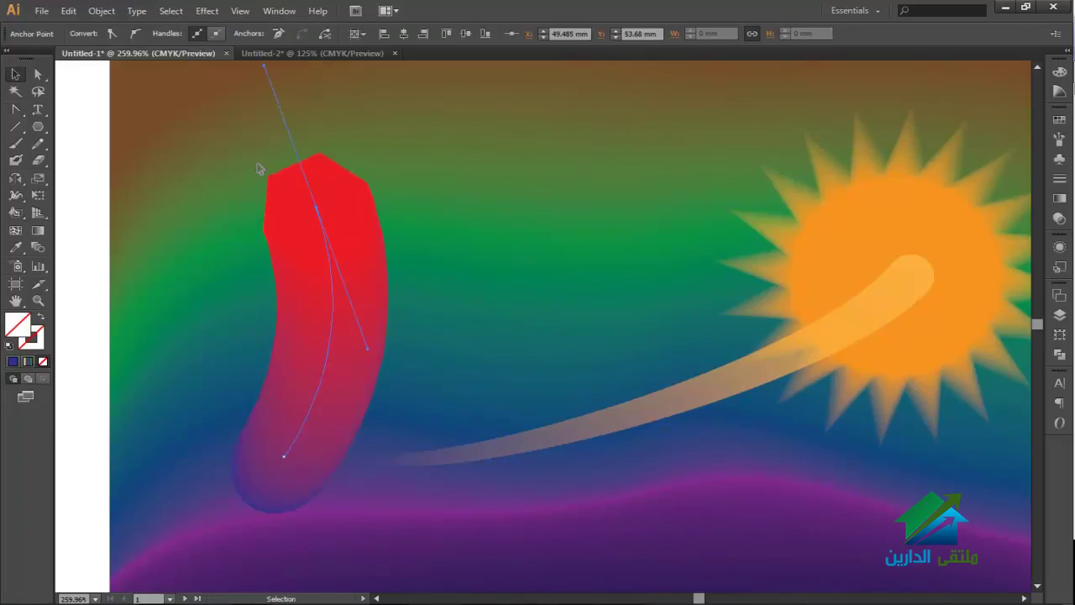
left_click(83, 128)
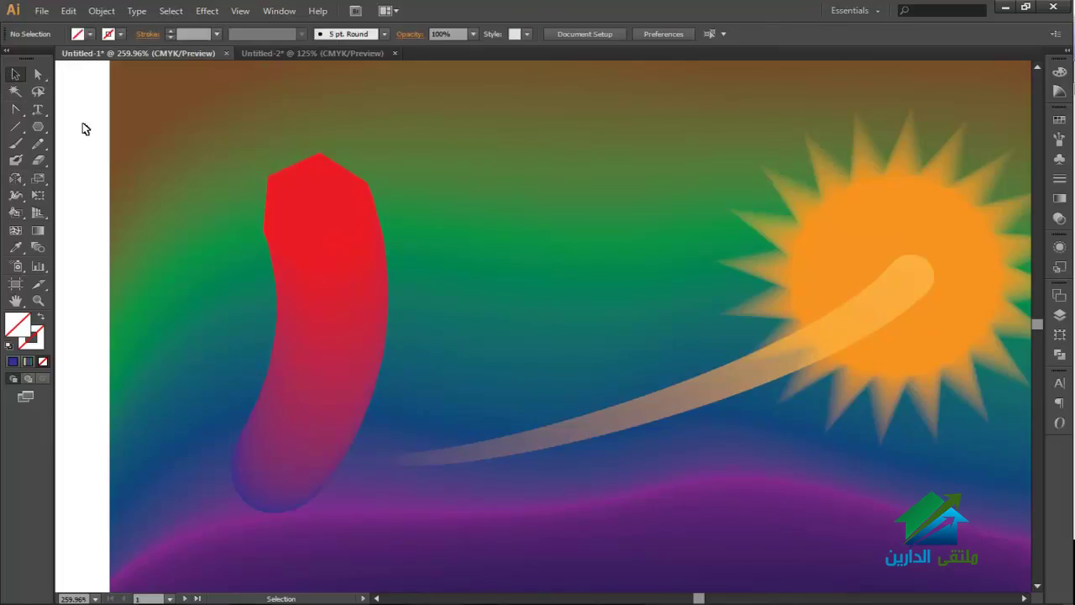